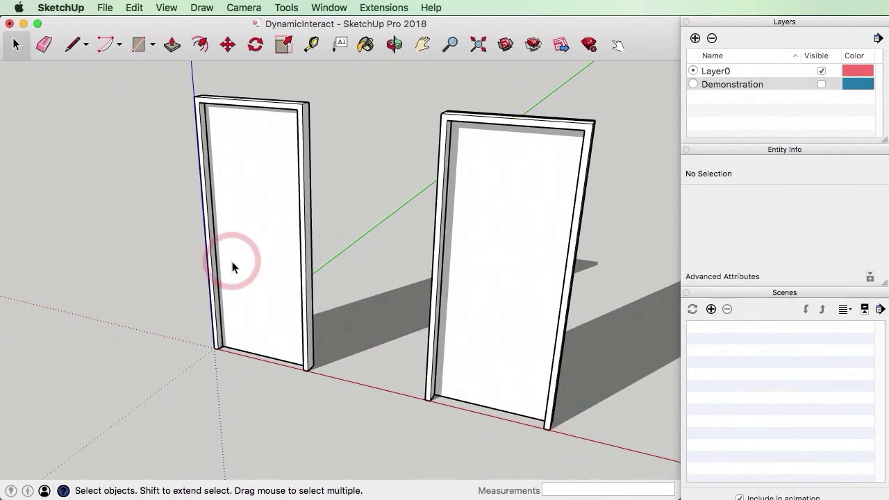
Select the left door's panel and frame, trying a move of the panel and cancelling it
left_click(255, 287)
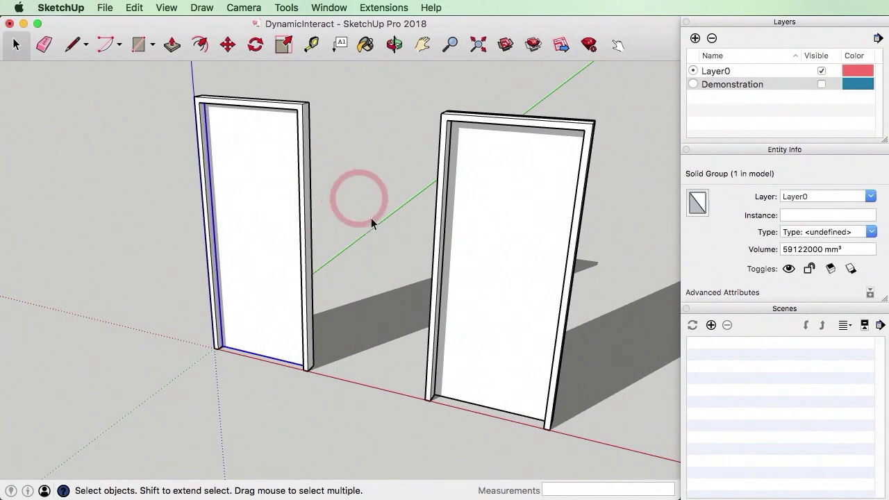
left_click(230, 393)
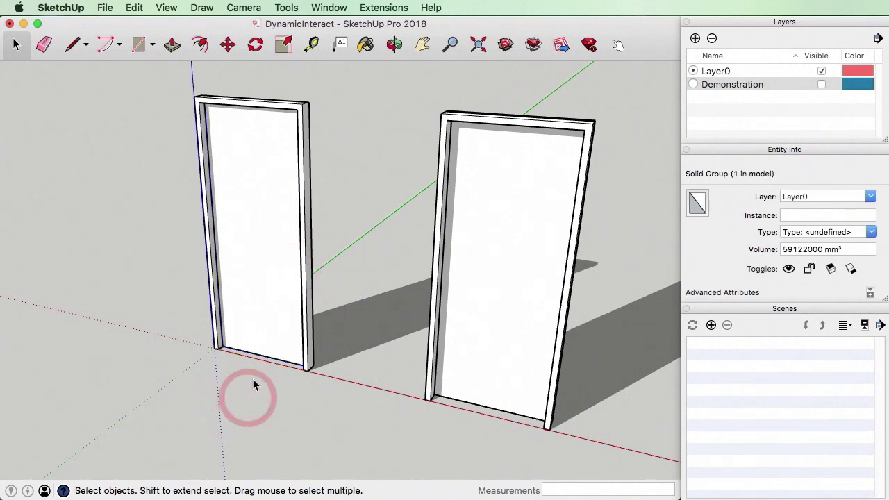
scroll(357, 321, "down", 2)
scroll(356, 320, "up", 3)
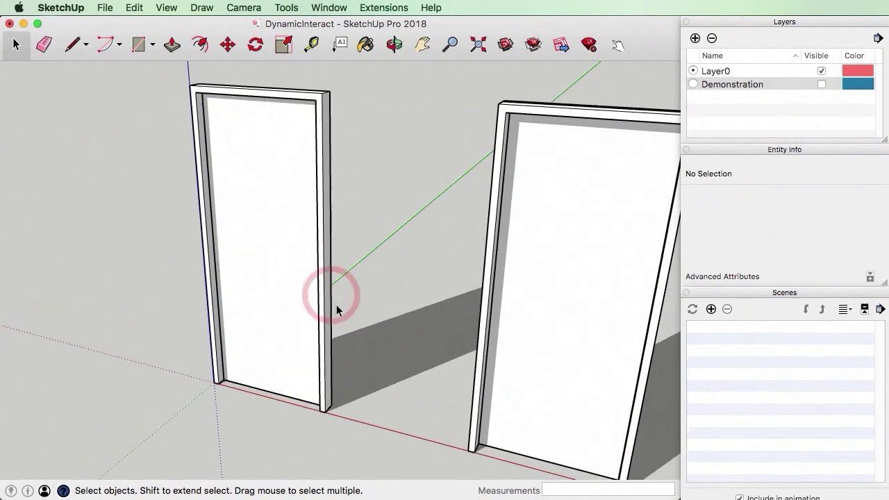
left_click(275, 255)
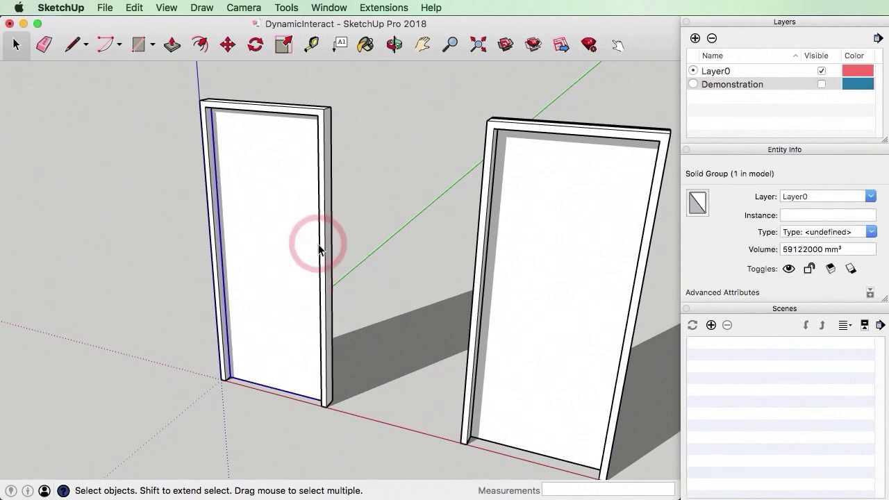
key("m")
left_click(289, 431)
key("space")
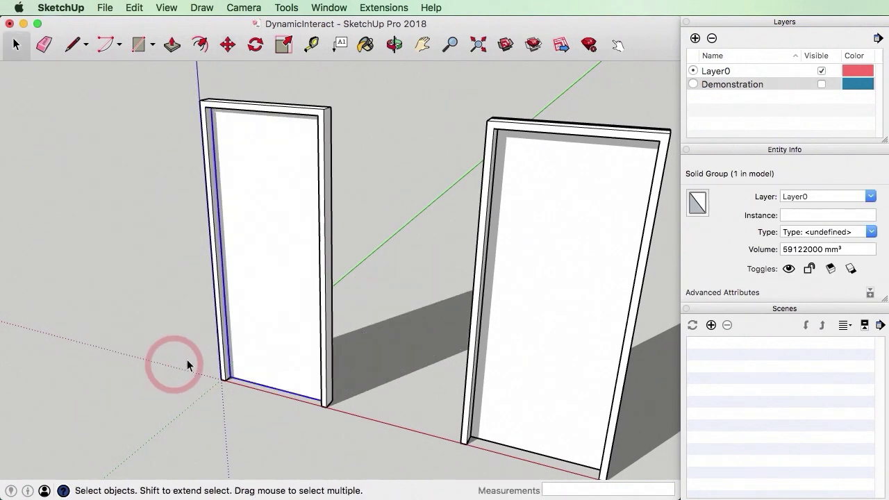
left_click(229, 353)
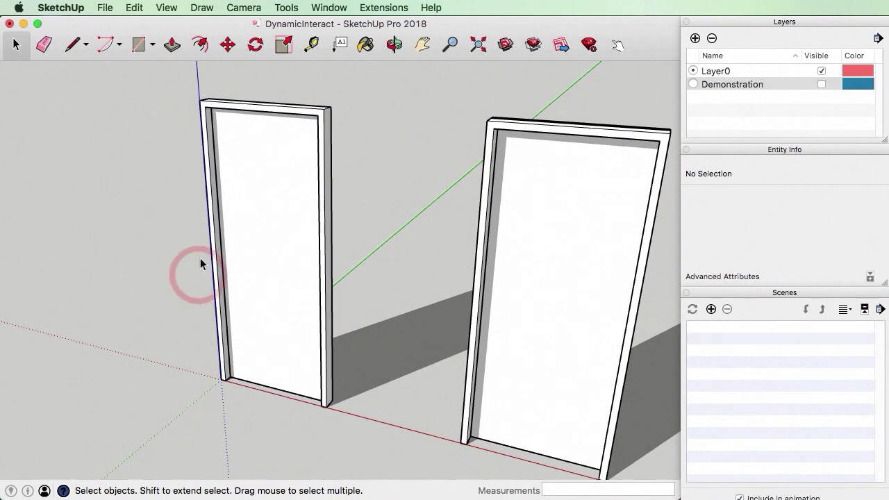
Window-select both left door parts and make them a component named SwingDoor
left_click_drag(171, 66, 411, 470)
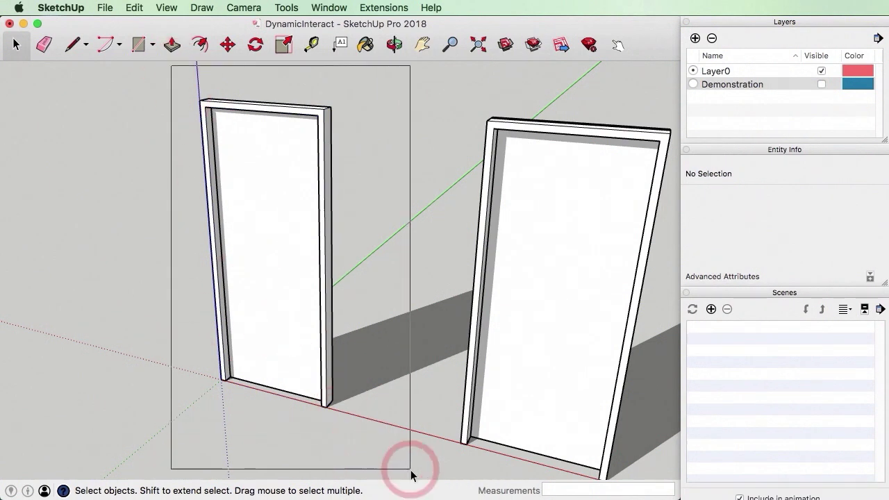
right_click_drag(291, 226, 353, 335)
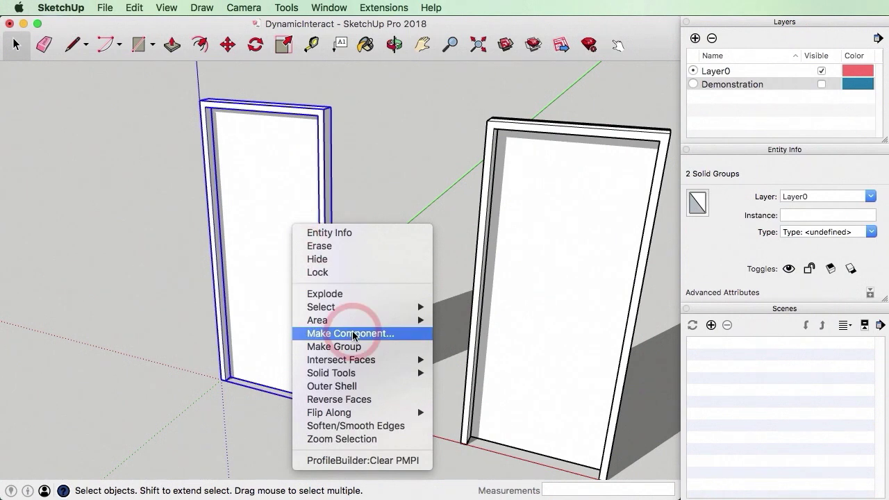
left_click(353, 334)
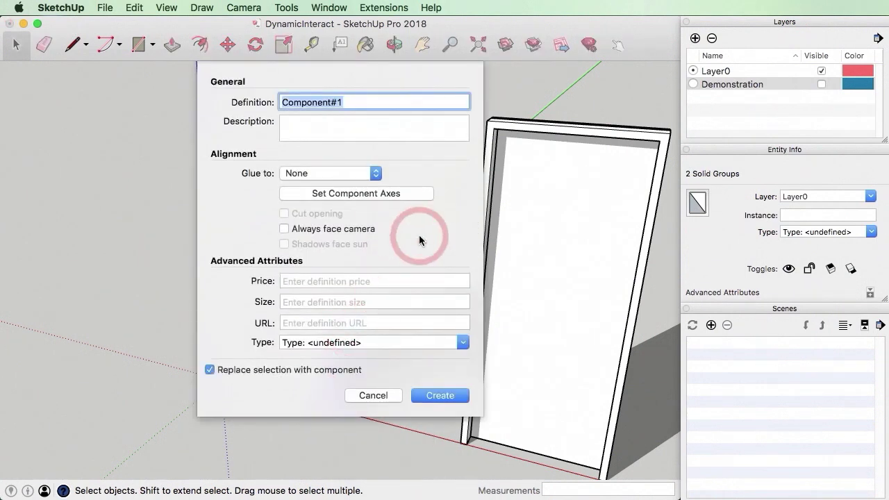
type("SwingDoor")
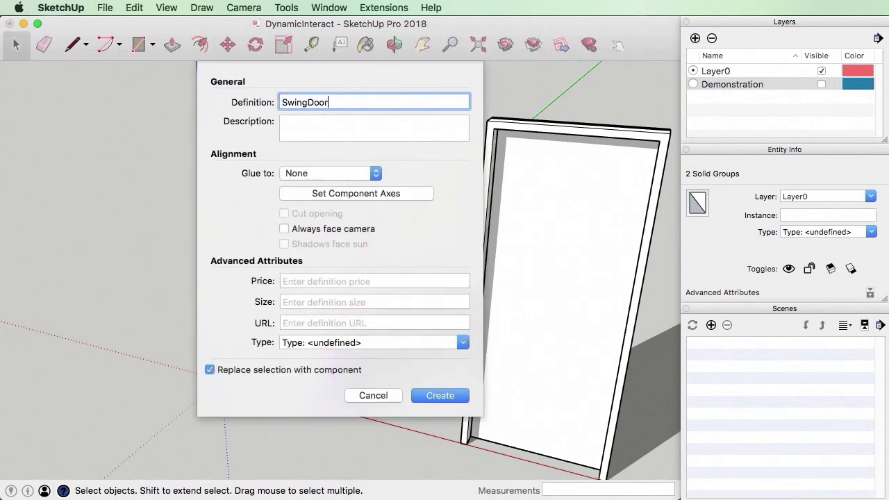
key("Return")
left_click(322, 68)
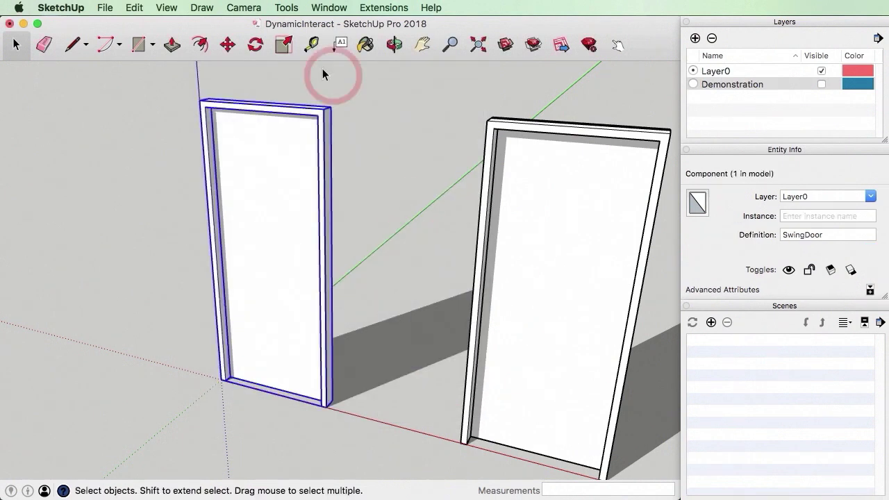
left_click(380, 258)
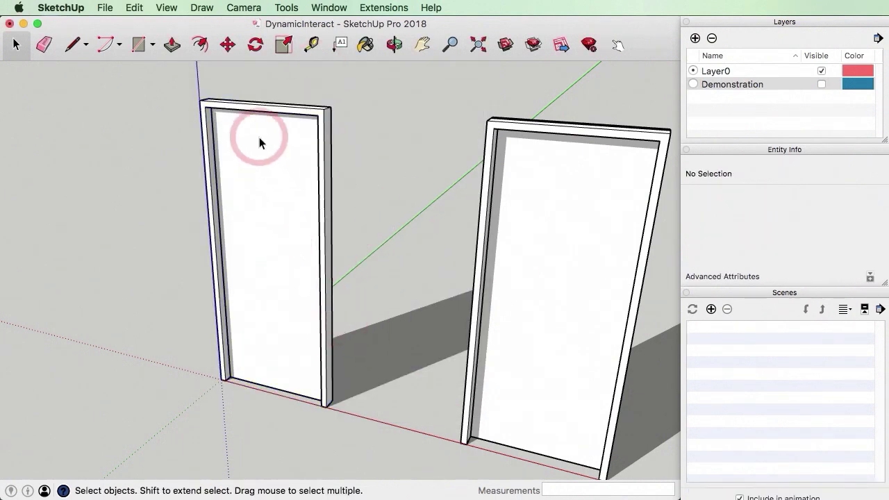
scroll(254, 284, "up", 2)
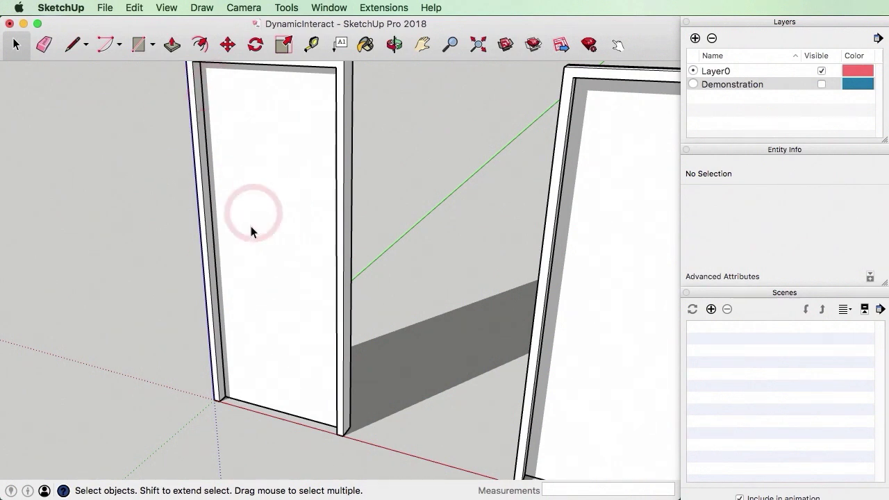
Open the door's Component Attributes and rename the frame group DoorFrame
right_click(209, 71)
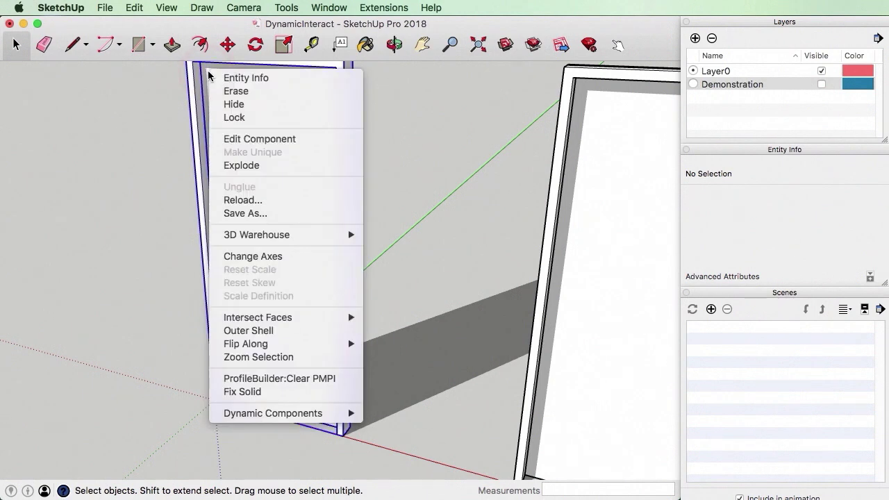
mouse_move(277, 413)
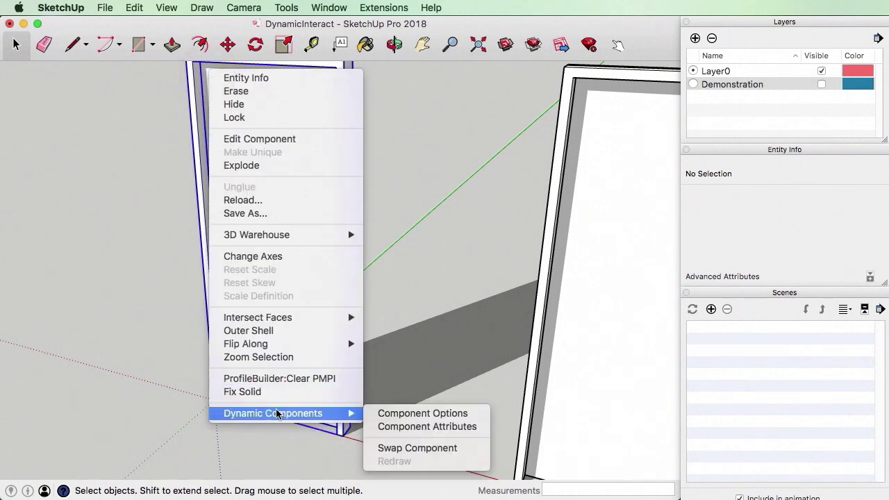
left_click(403, 427)
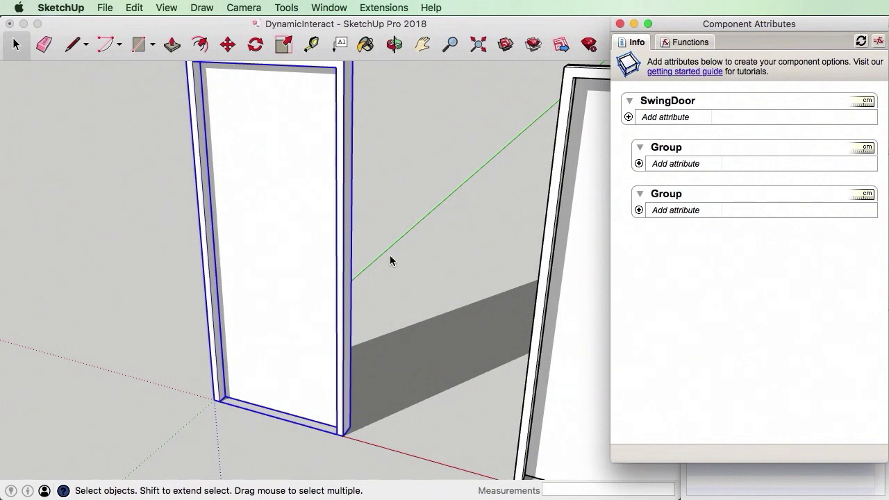
double_click(342, 242)
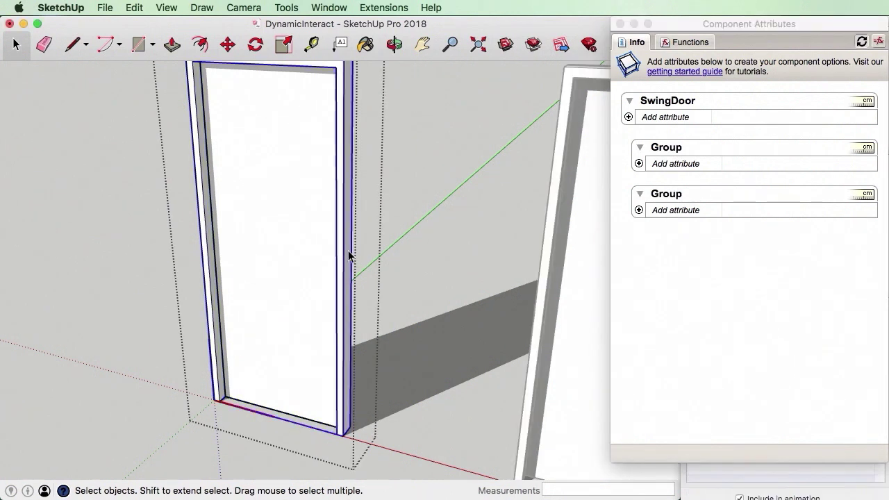
double_click(663, 101)
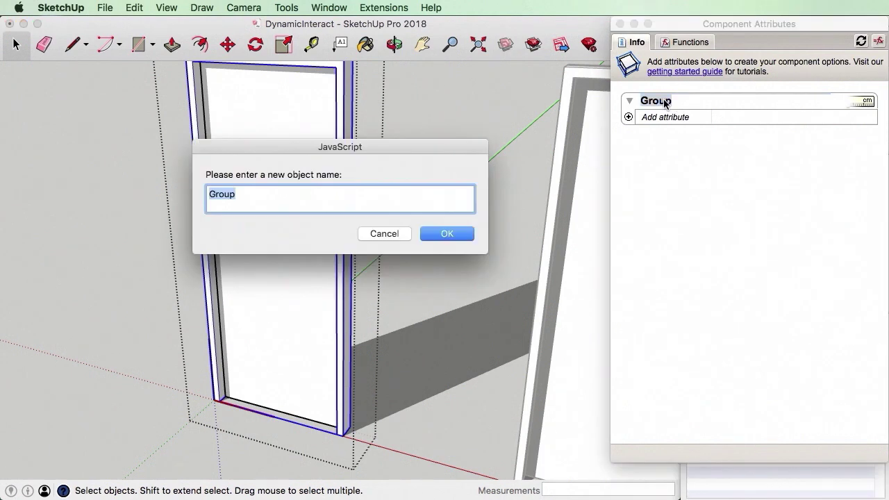
type("DoorFrame")
key("Return")
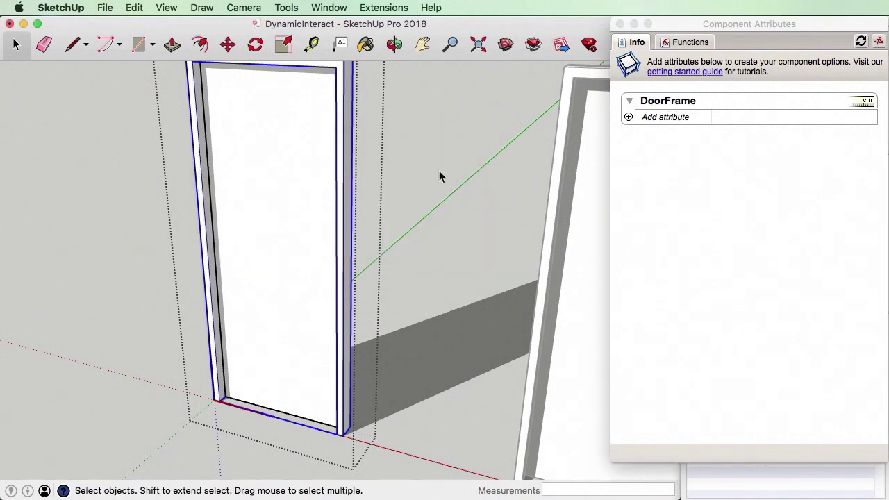
key("Escape")
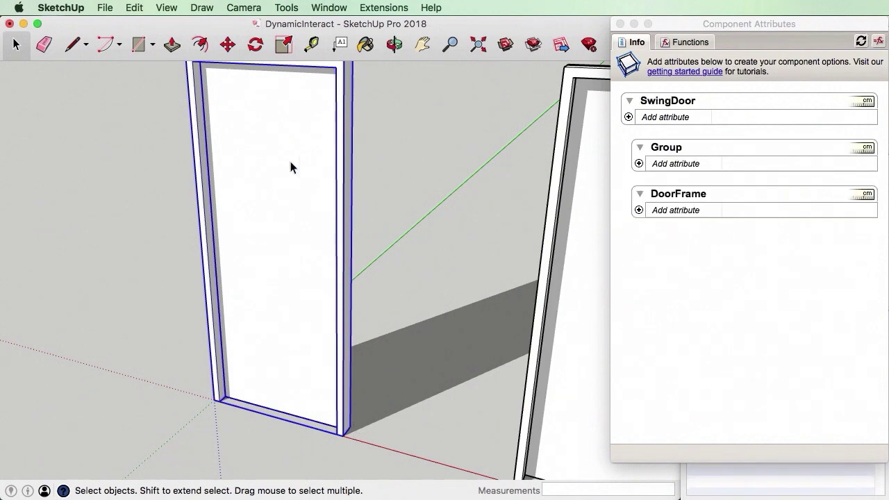
Rename the panel group DoorLeaf and reselect SwingDoor to refresh its attributes
double_click(278, 173)
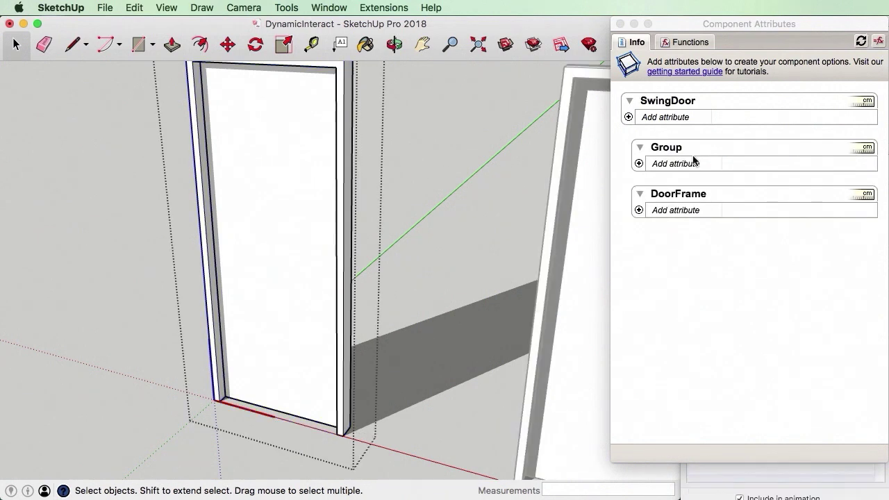
double_click(673, 148)
type("DoorLeaf")
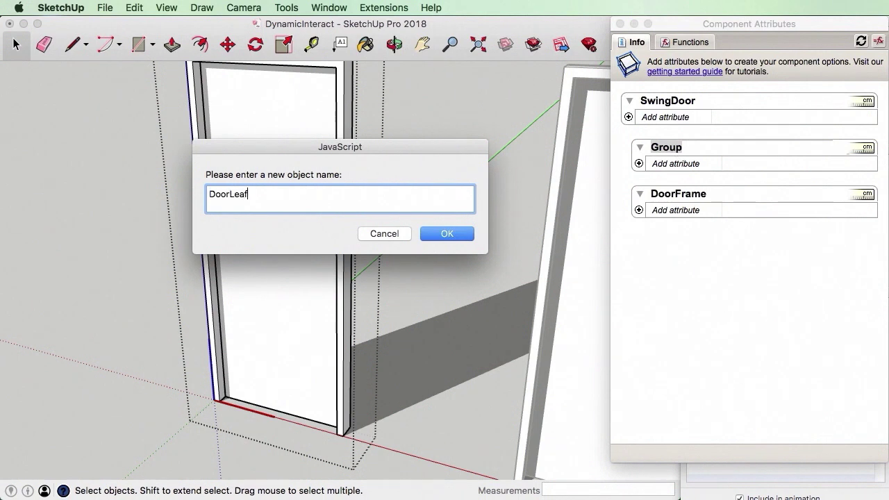
left_click(449, 235)
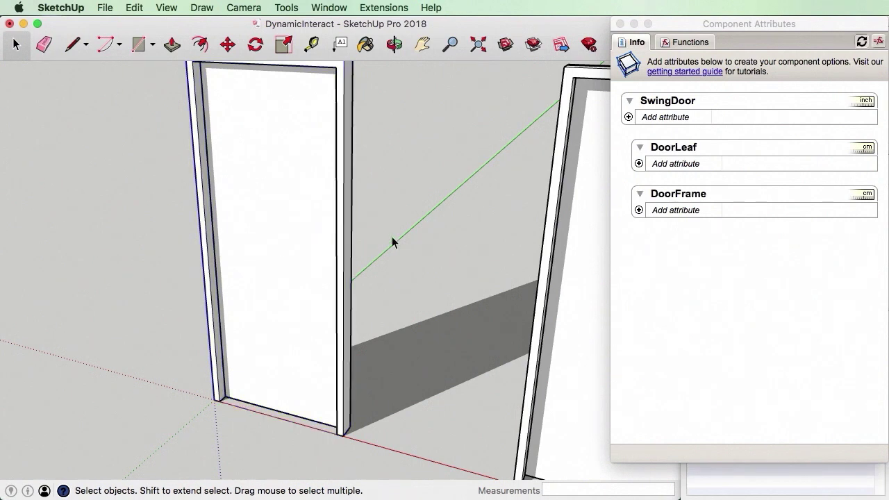
left_click(392, 242)
left_click(297, 210)
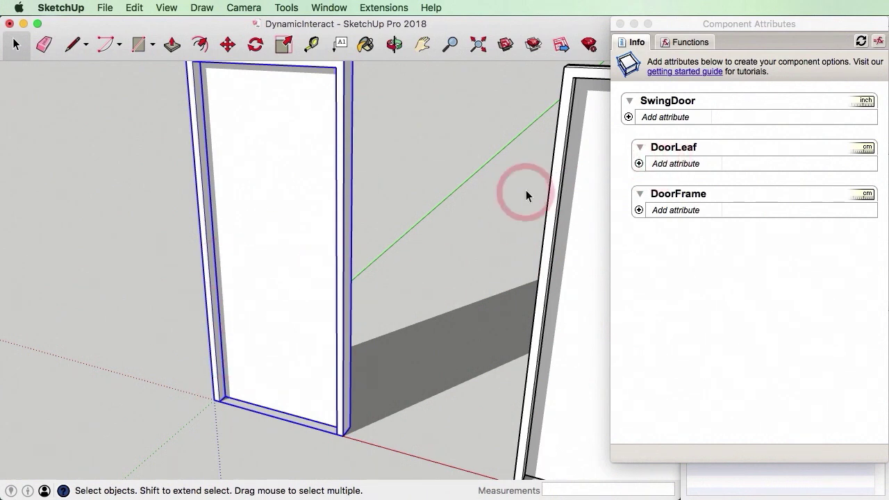
Add an onClick attribute to DoorLeaf with the formula ANIMATE("RotZ",0,90)
left_click(639, 163)
left_click(640, 166)
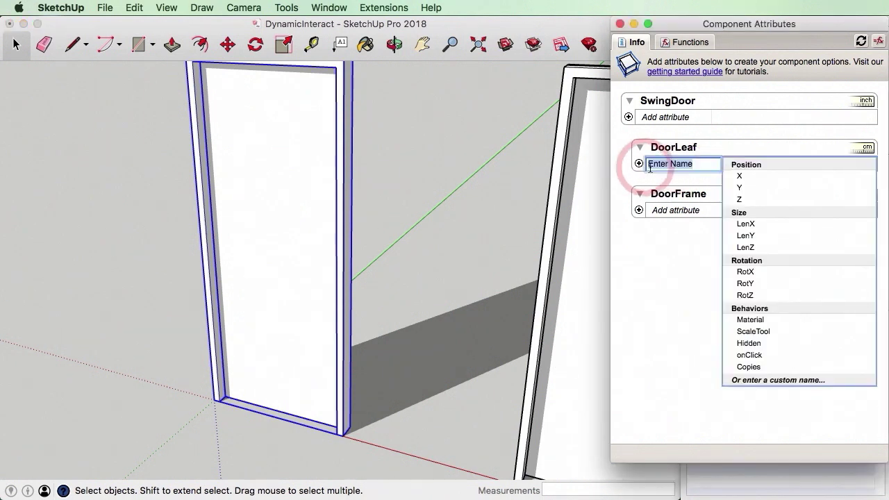
left_click(801, 356)
left_click(739, 179)
type("AMINA")
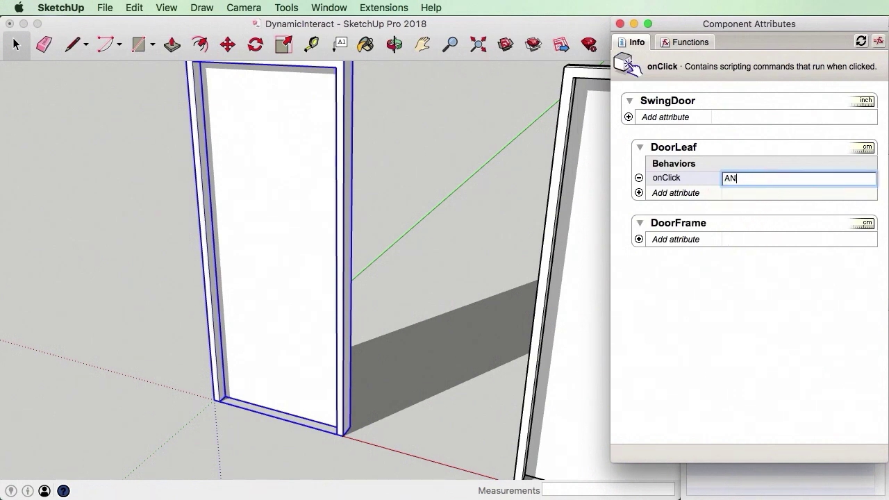
type("MATE(\"RotZ\",0,")
type("90")
key("Return")
left_click(740, 174)
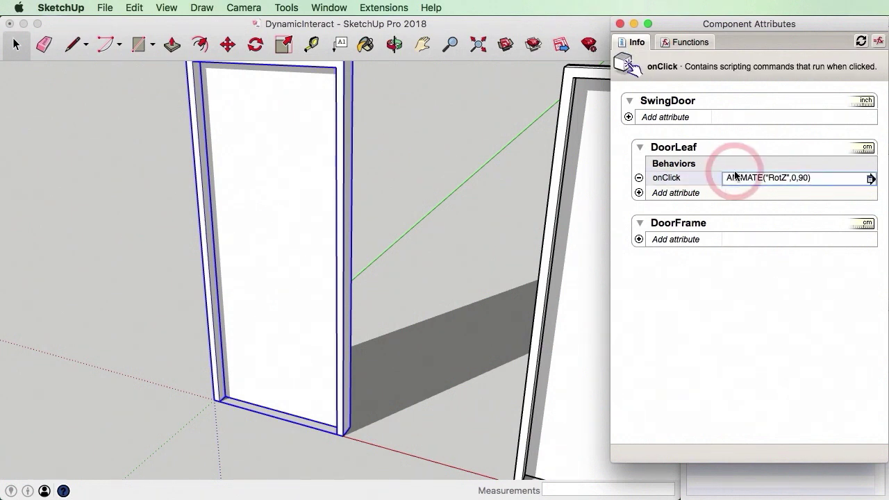
Reopen the onClick formula and select the RotZ text inside it
left_click(770, 178)
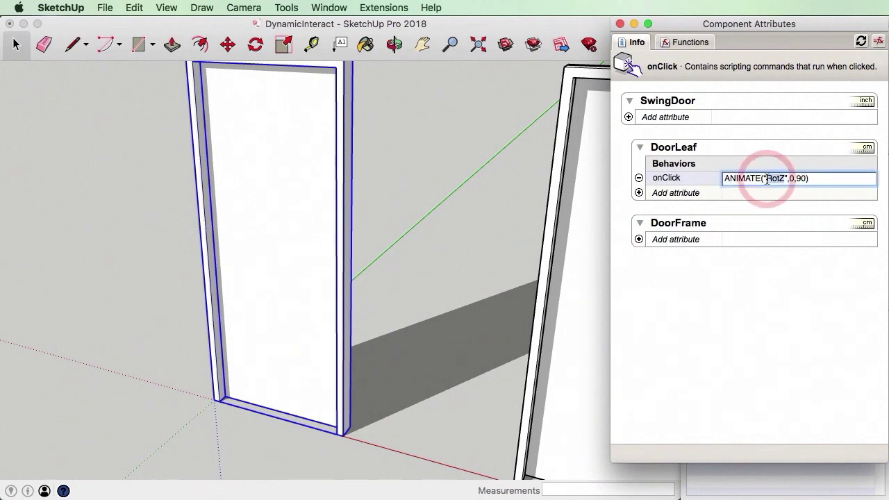
left_click_drag(767, 178, 788, 179)
left_click(792, 313)
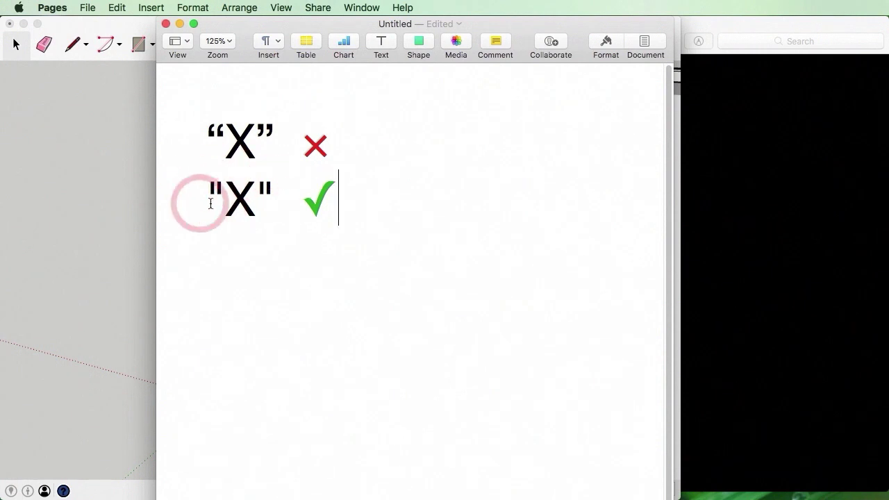
Minimize the Pages quote-style note to reveal the SketchUp door model
left_click(179, 24)
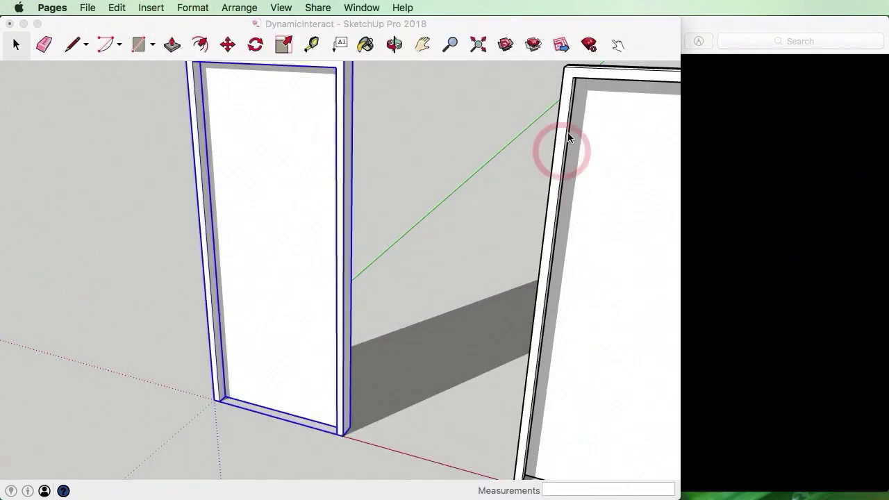
Replace the wrong quote after RotZ with a straight quote so onClick reads ANIMATE("RotZ",0,90)
left_click(529, 31)
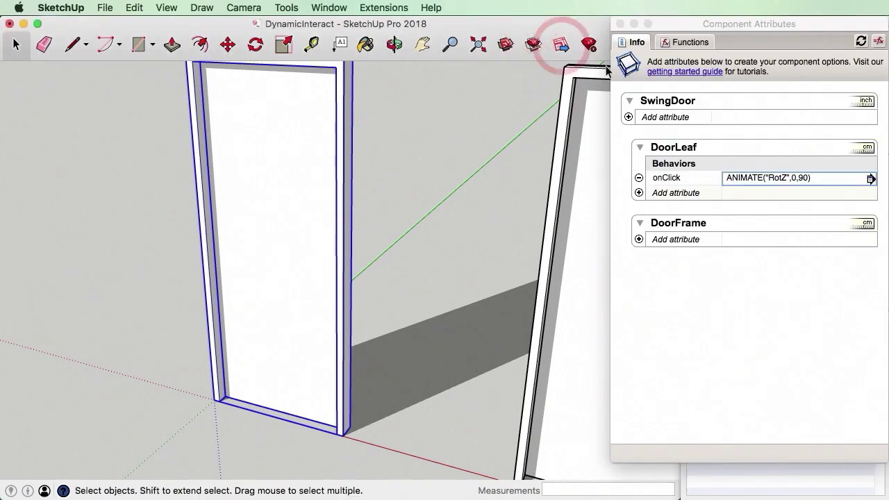
left_click(768, 178)
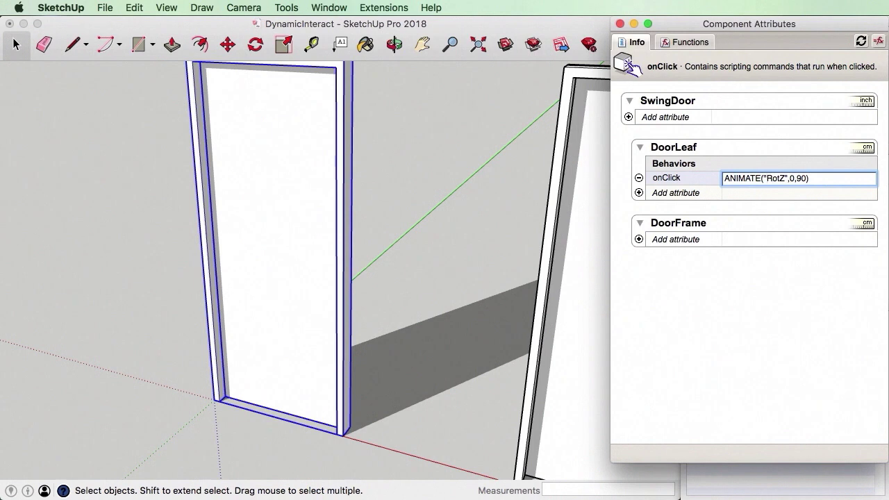
key("BackSpace")
type("\"")
key("Return")
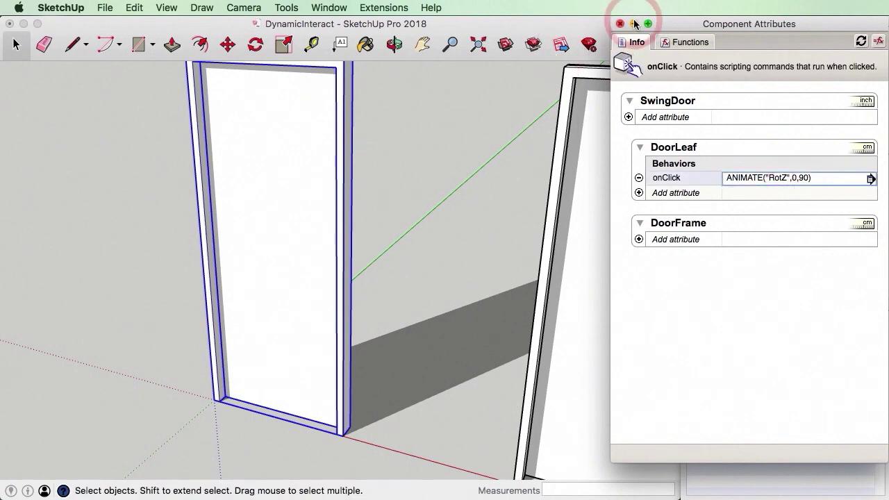
Move the attributes panel aside and use Interact to swing the leaf open and shut twice
left_click_drag(690, 23, 726, 20)
left_click(617, 46)
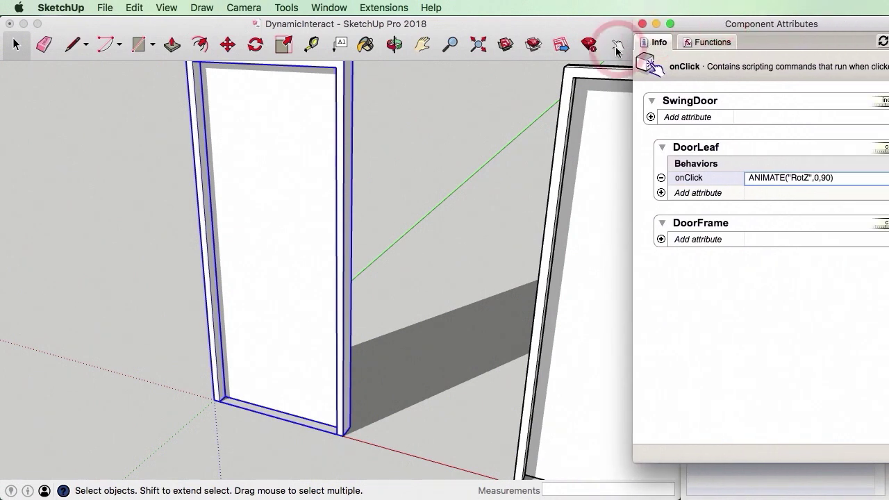
left_click(293, 192)
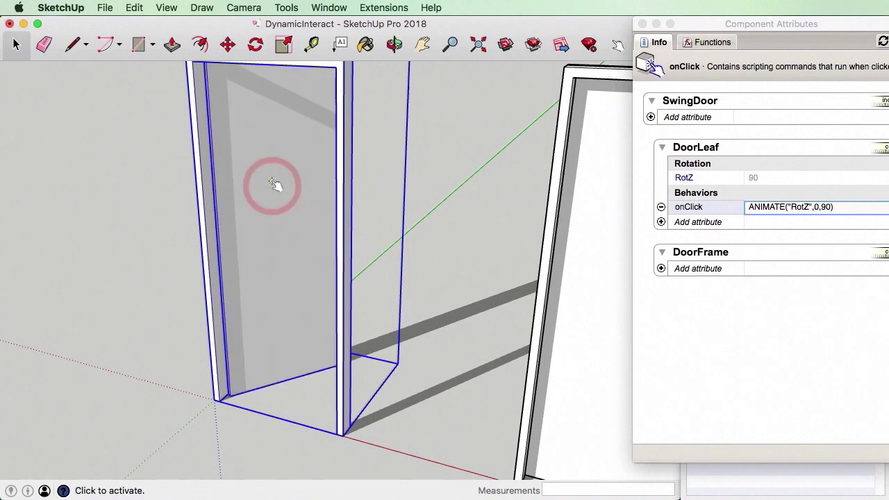
left_click(274, 183)
left_click(272, 271)
left_click(265, 221)
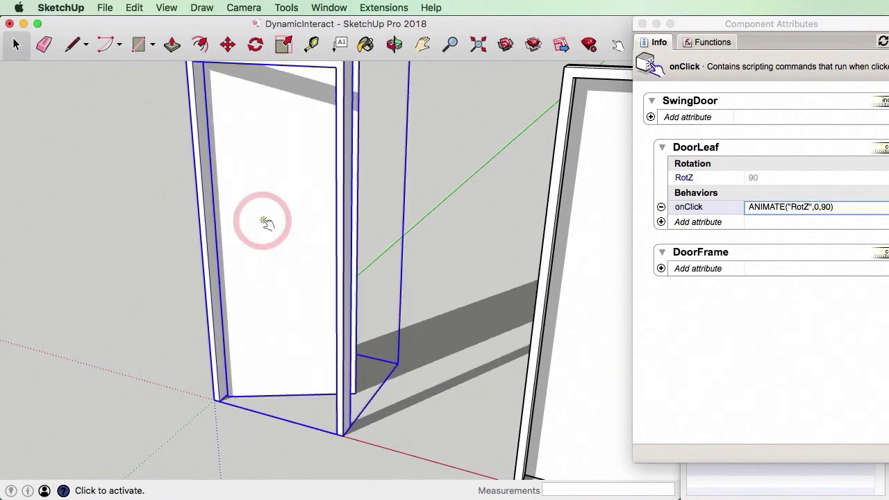
Switch back to the Select tool and select the door leaf
left_click(16, 45)
left_click(238, 413)
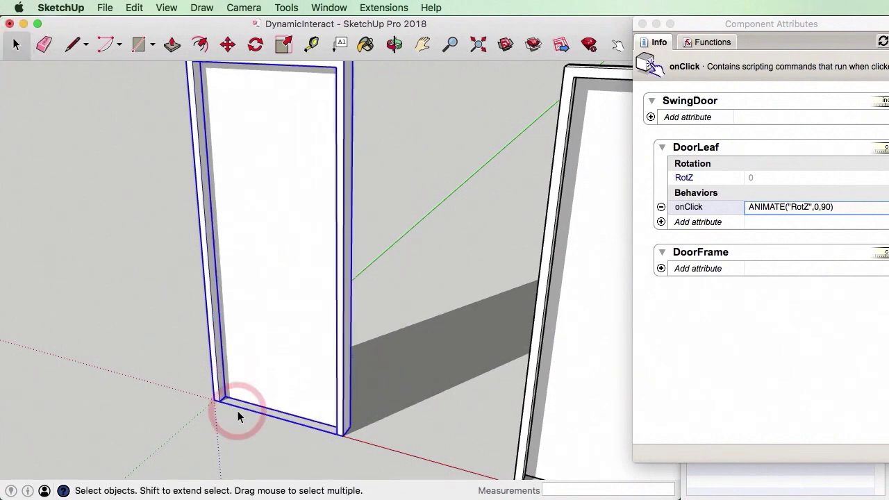
scroll(238, 412, "up", 5)
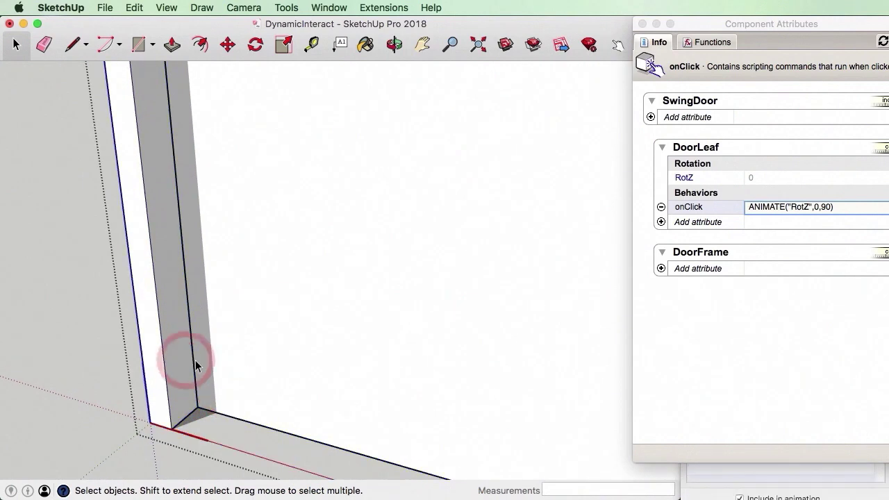
left_click(245, 356)
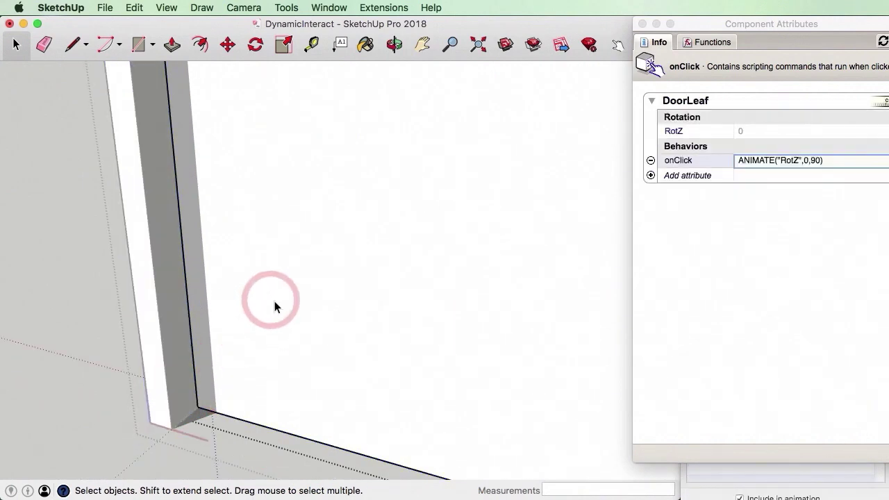
scroll(276, 304, "down", 5)
scroll(238, 368, "up", 3)
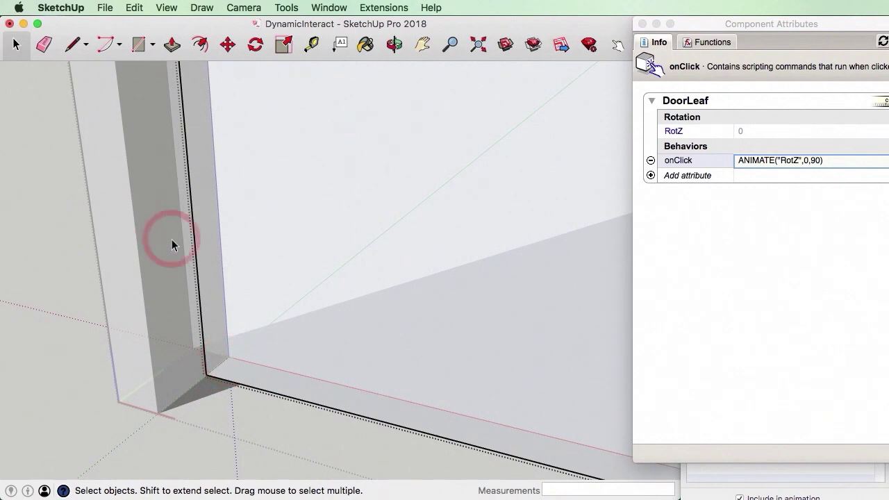
scroll(250, 271, "down", 2)
scroll(332, 294, "down", 3)
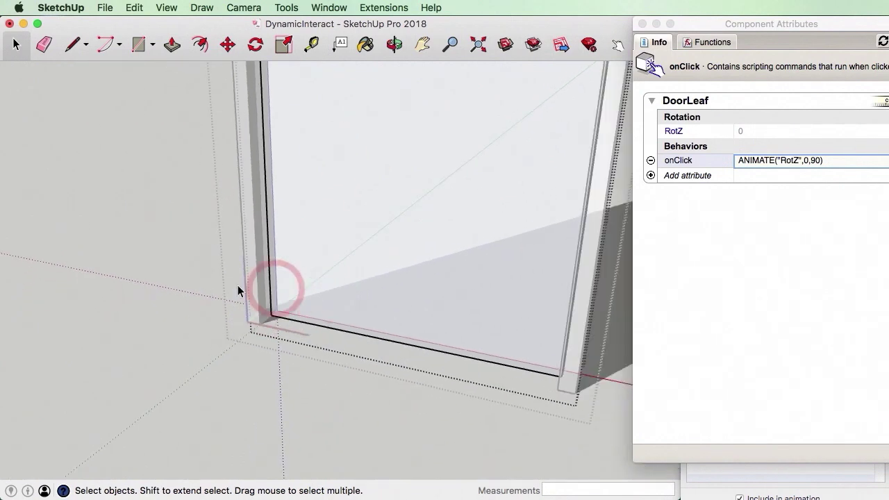
Place the DoorLeaf's axes on its bottom edge with the red axis running along it
right_click(192, 293)
left_click(204, 298)
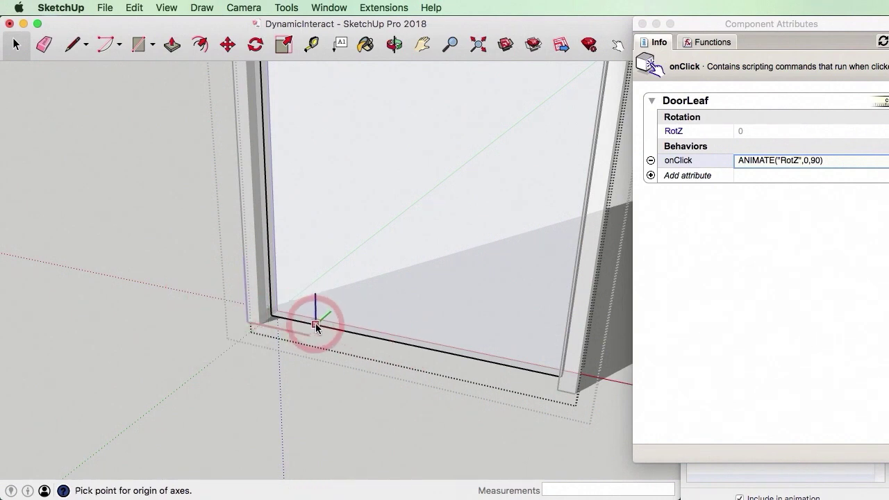
left_click(317, 325)
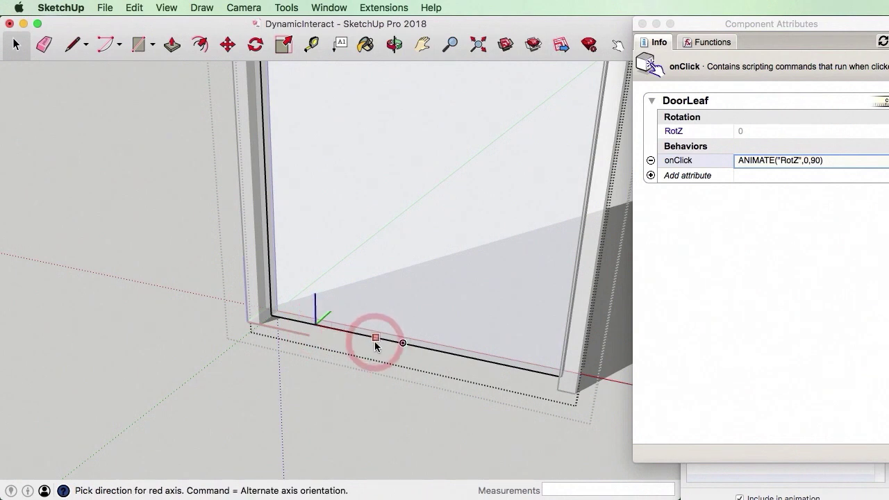
left_click(402, 343)
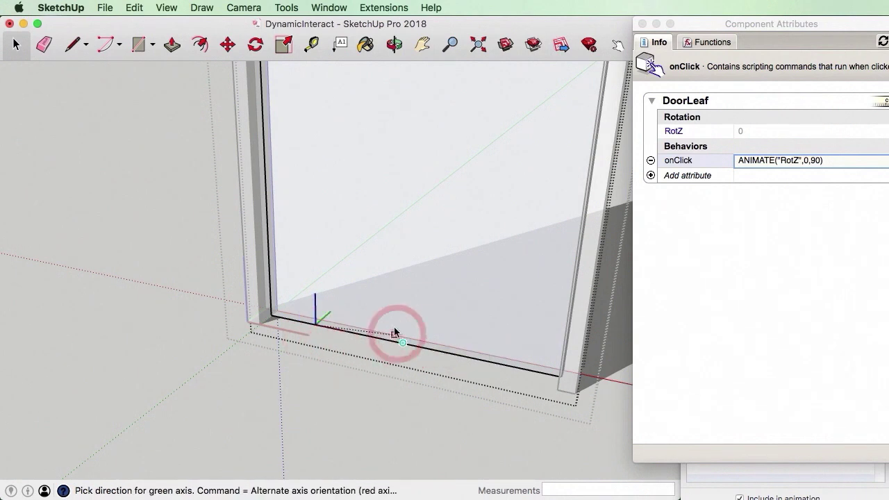
left_click(349, 290)
left_click(120, 168)
left_click(317, 337)
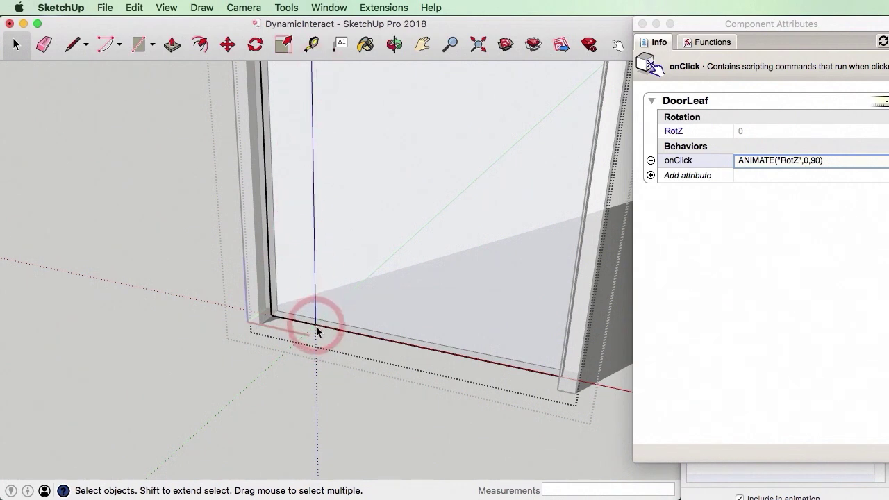
Exit the component editing levels and clear the selection
key("Escape")
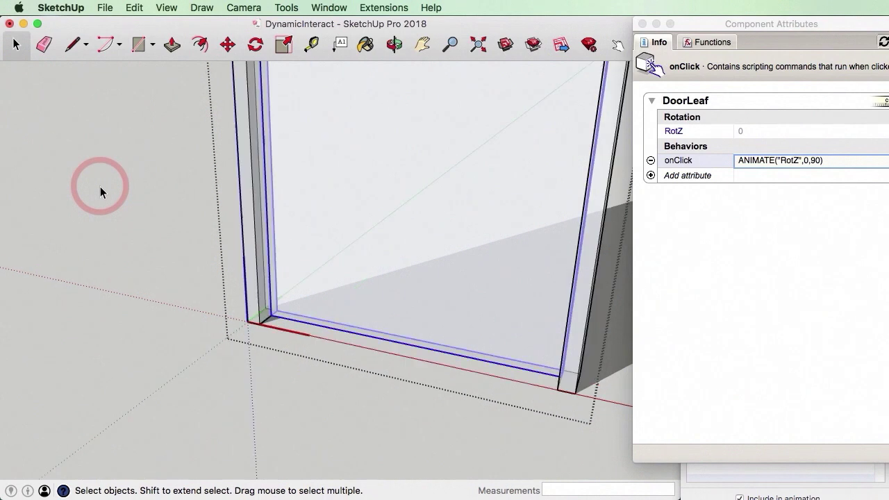
key("Escape")
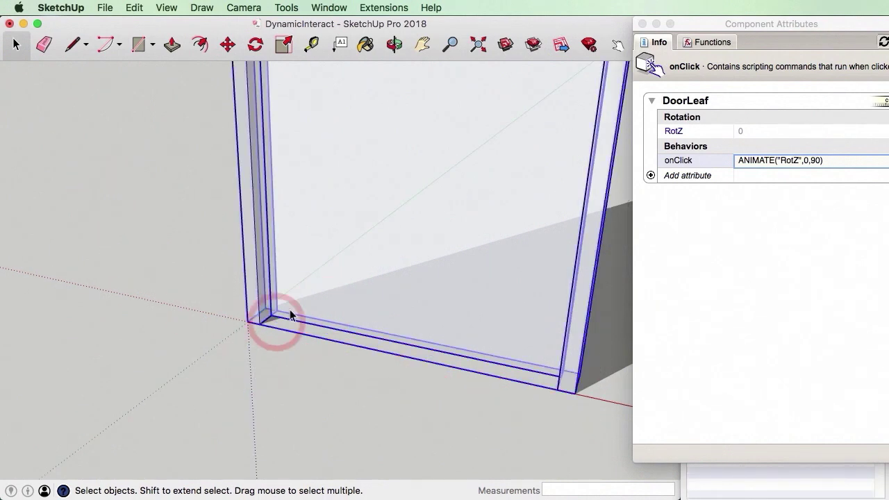
double_click(309, 286)
double_click(311, 286)
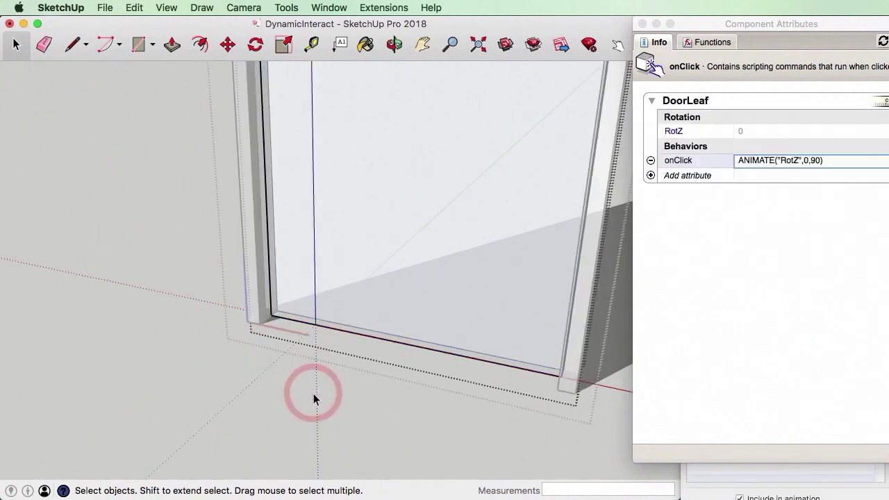
key("Escape")
key("Escape")
left_click(144, 217)
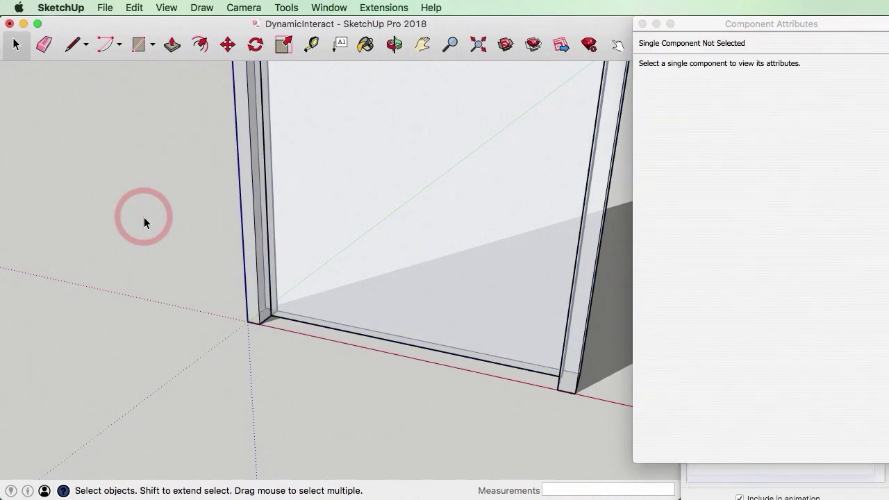
Orbit to a frontal view and use Interact to swing the leaf open and shut on its hinge
scroll(255, 320, "down", 5)
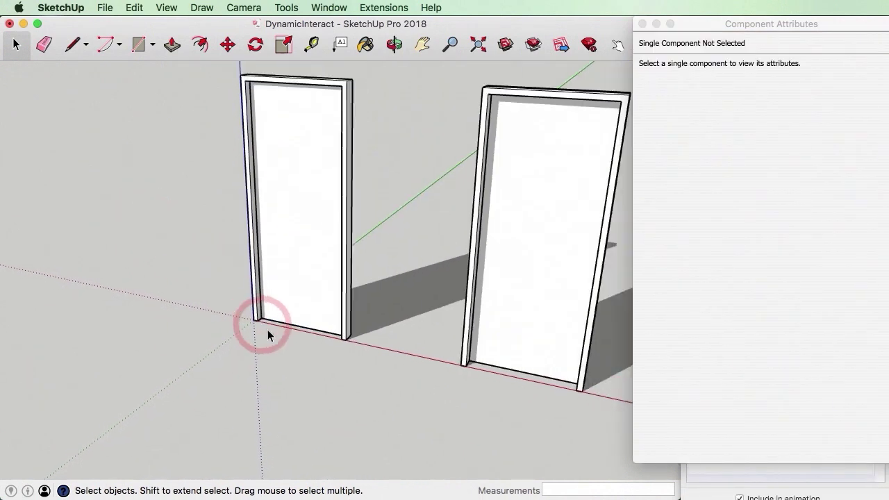
middle_click_drag(268, 329, 296, 241)
scroll(288, 118, "up", 4)
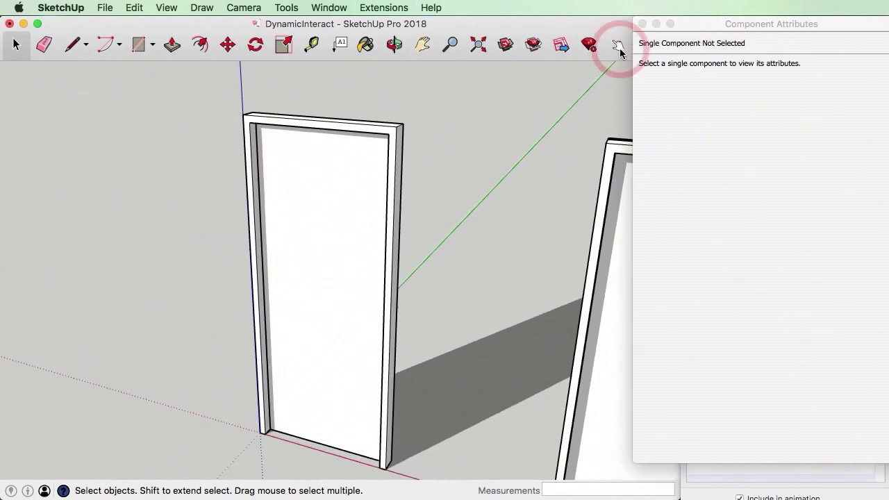
left_click(619, 46)
left_click(348, 373)
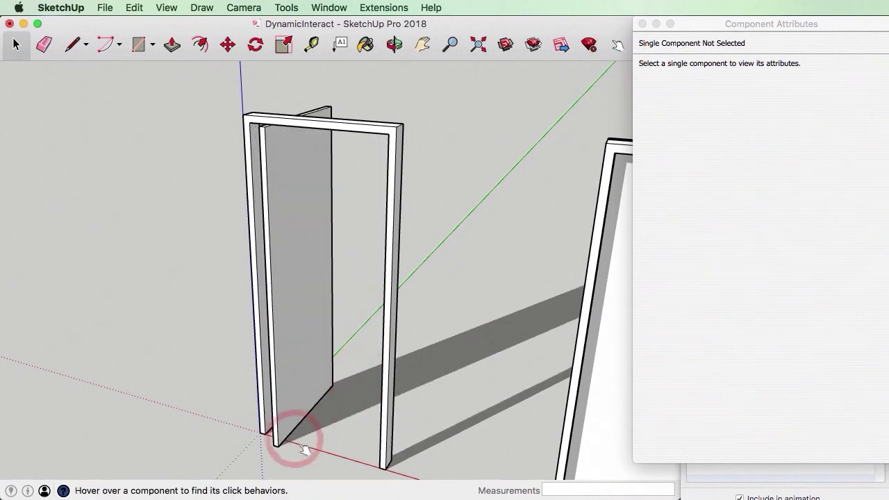
left_click(308, 338)
left_click(331, 351)
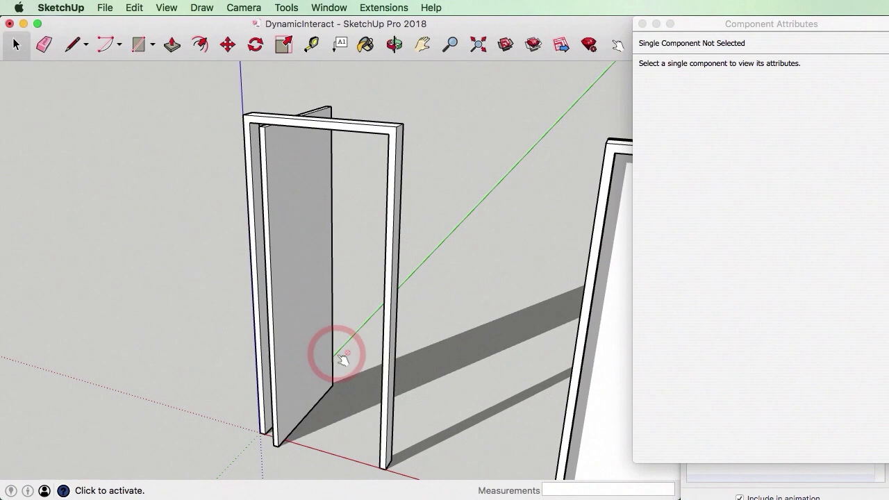
left_click(320, 356)
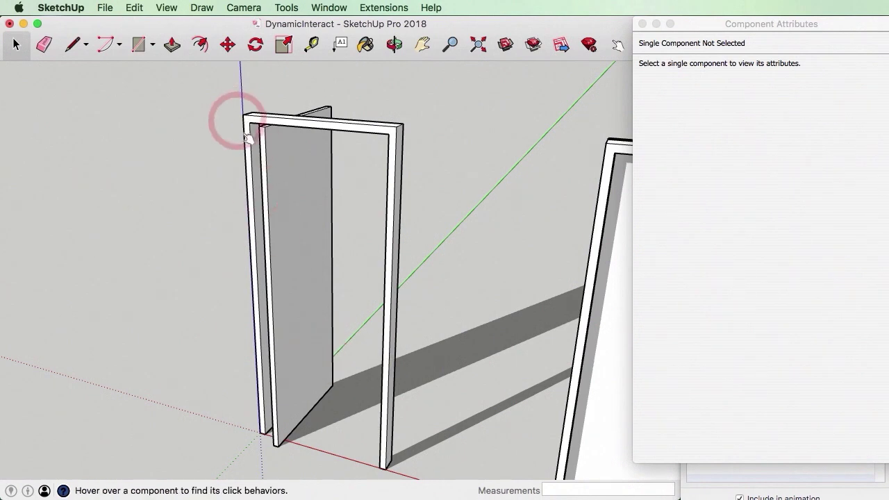
left_click(281, 264)
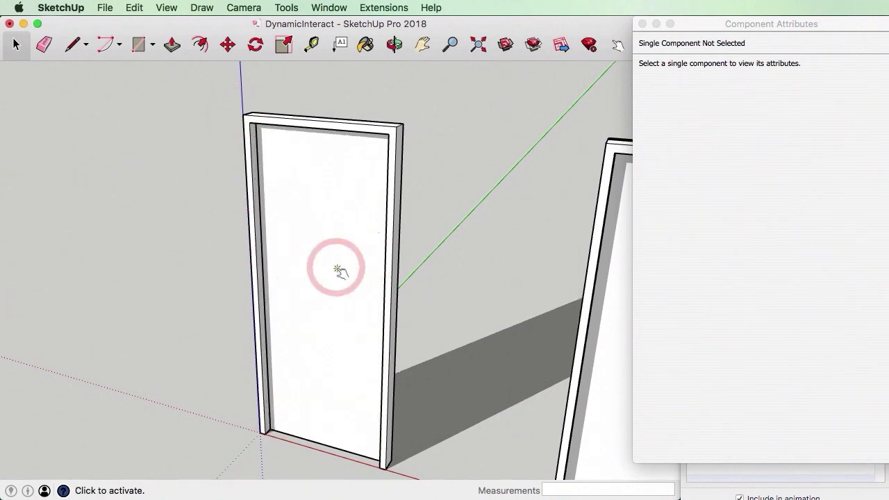
left_click(341, 272)
left_click(317, 268)
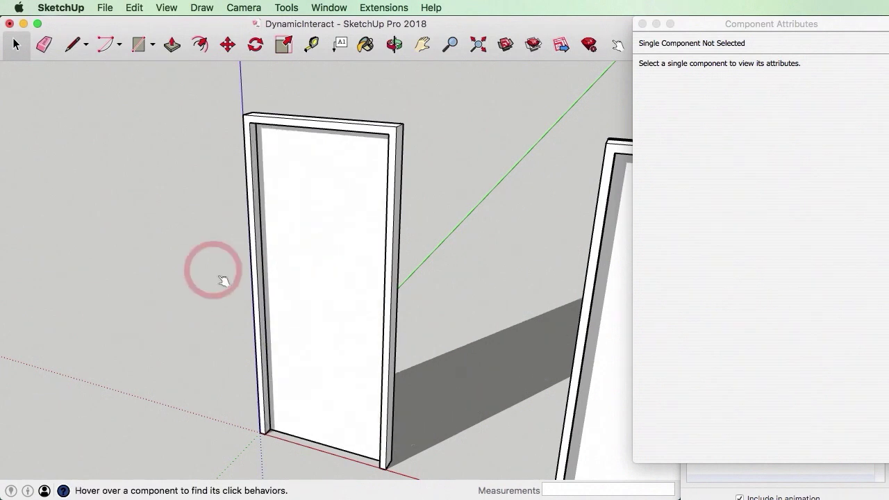
Keep toggling the left door leaf, leaving it standing open
scroll(266, 221, "down", 3)
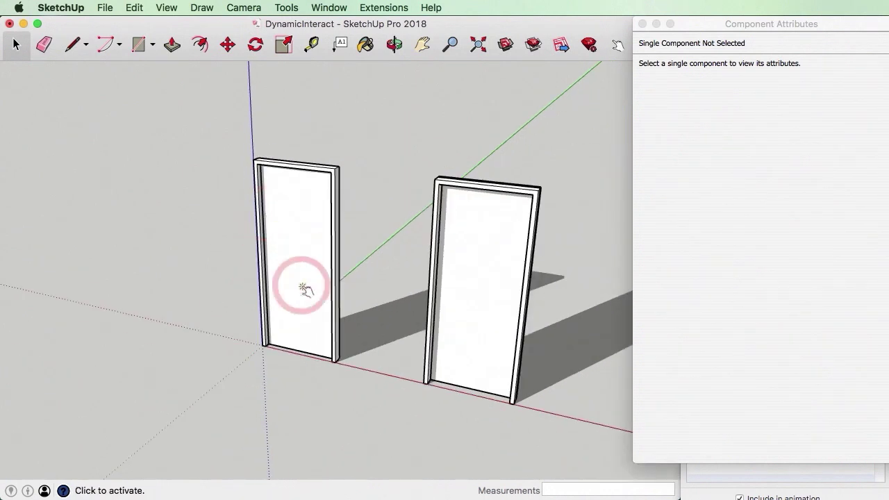
left_click(305, 288)
scroll(282, 327, "up", 5)
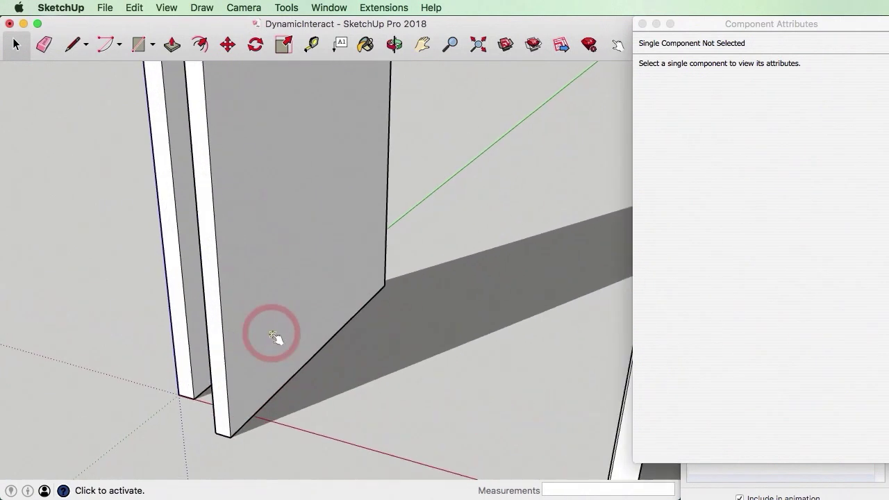
left_click(274, 337)
scroll(275, 337, "down", 4)
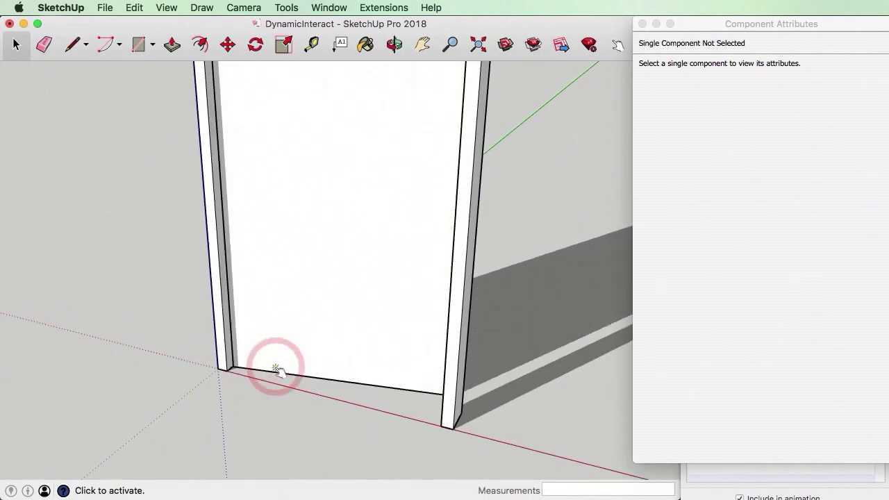
scroll(243, 201, "down", 3)
left_click(307, 242)
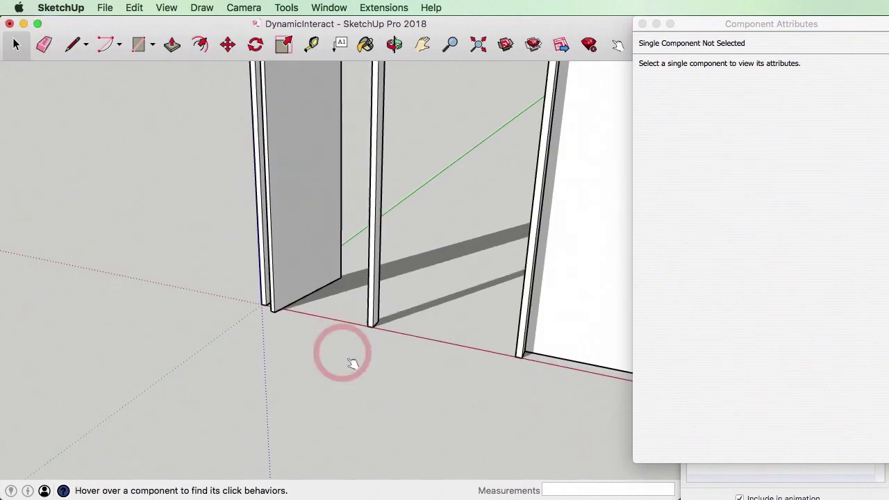
scroll(341, 278, "down", 2)
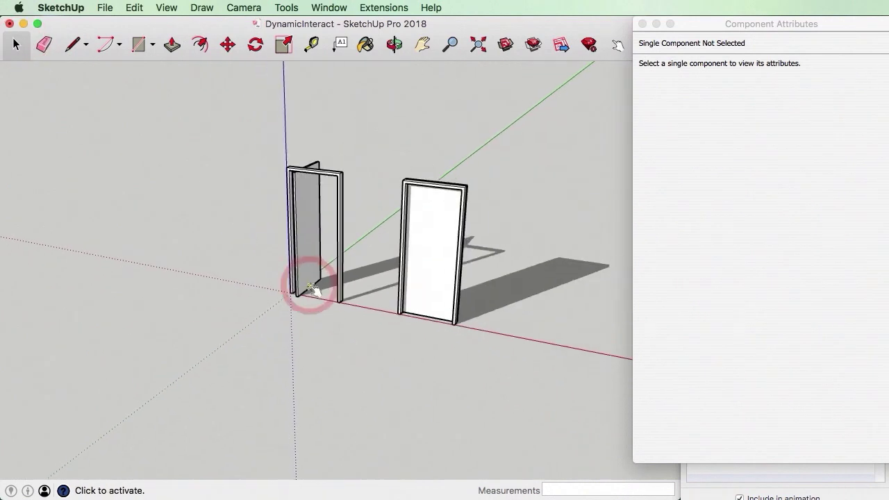
scroll(309, 208, "up", 4)
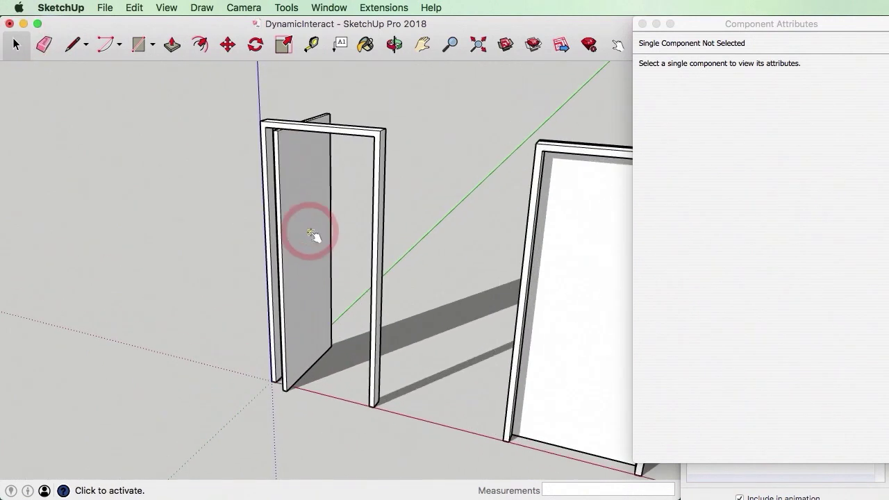
left_click(316, 238)
left_click(320, 250)
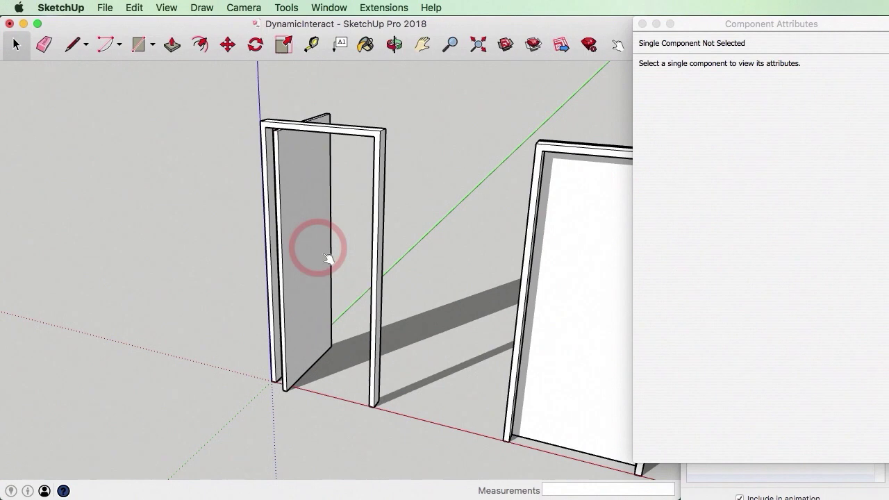
Select the left door and edit DoorLeaf's onClick to ANIMATE("RotZ",0,45,90)
left_click(16, 45)
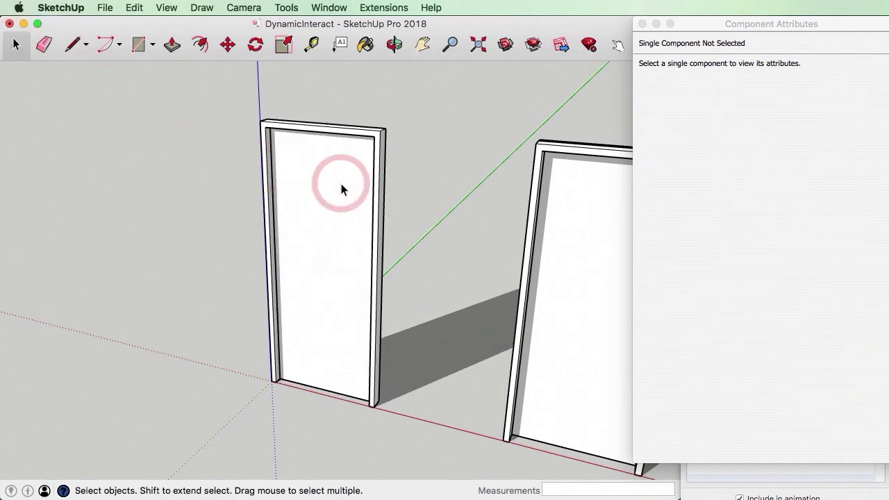
left_click(341, 185)
left_click(819, 210)
left_click(820, 211)
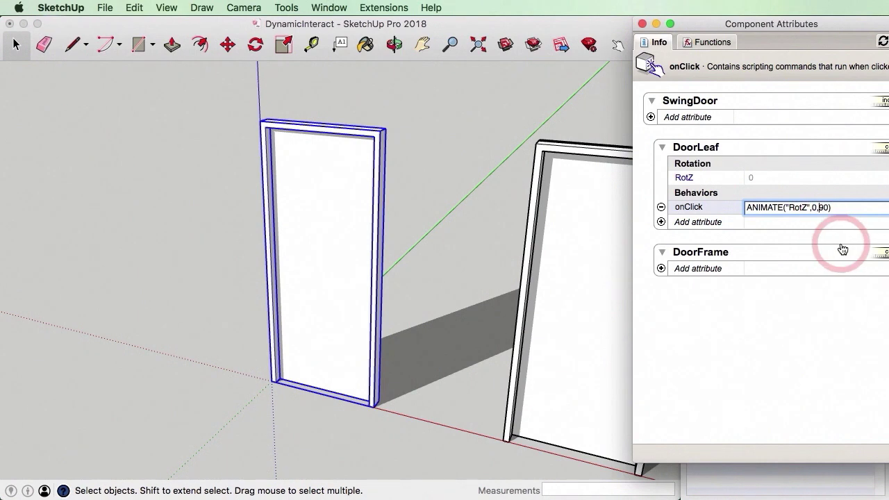
left_click(824, 208)
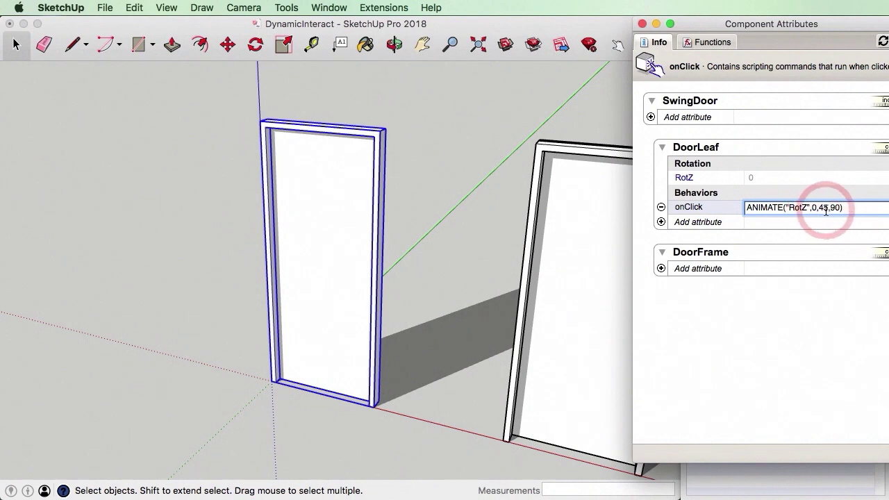
left_click(839, 211)
left_click(811, 209)
left_click(840, 257)
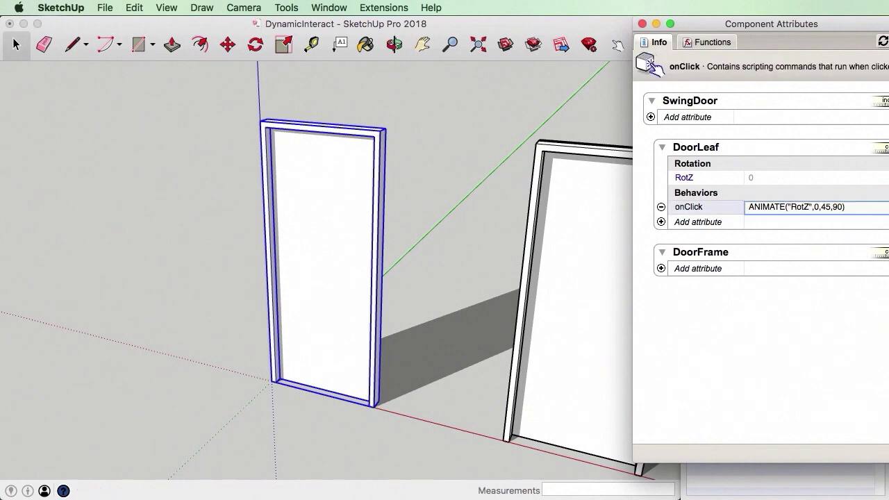
With Interact, swing the left leaf to 45° then 90°, checking whether the second door reacts
left_click(593, 33)
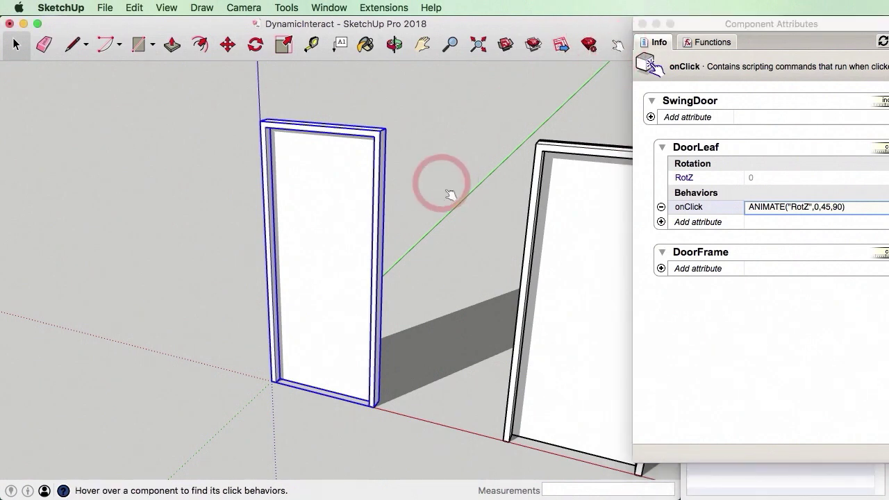
left_click(381, 207)
left_click(564, 191)
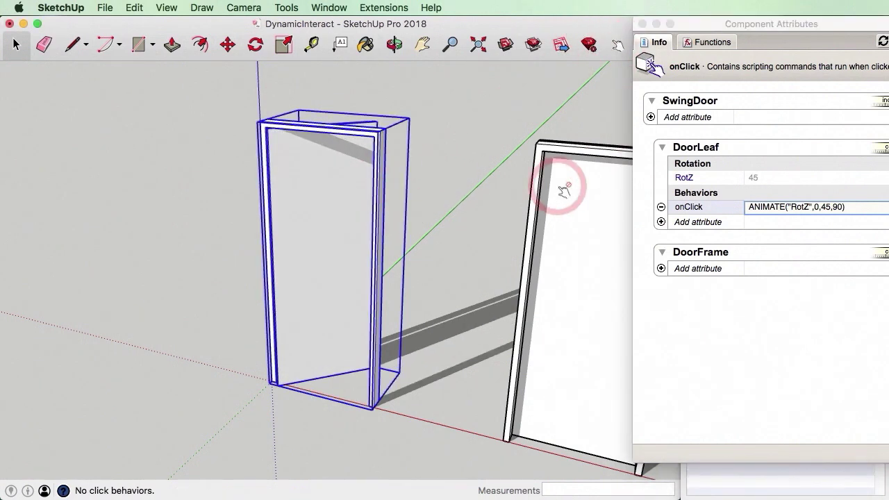
left_click(320, 270)
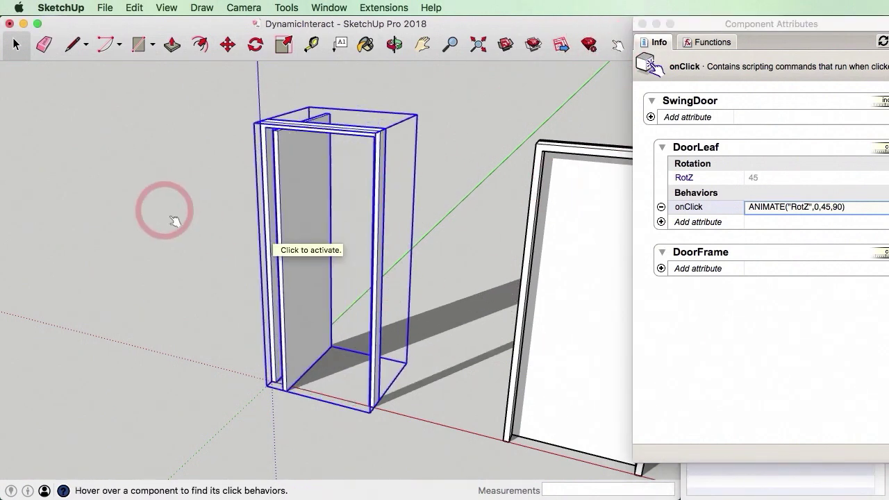
left_click(16, 44)
left_click(111, 179)
left_click(407, 72)
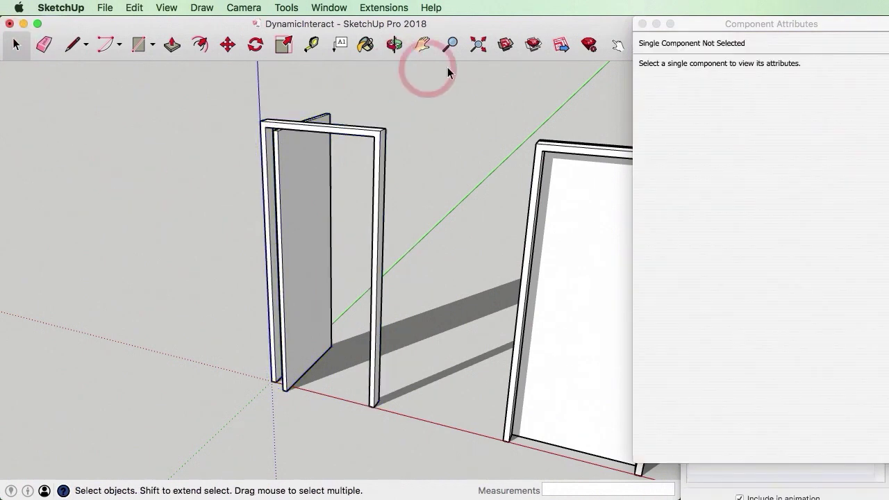
Cycle the leaf shut and through its open positions again, then return to Select
left_click(617, 45)
left_click(302, 272)
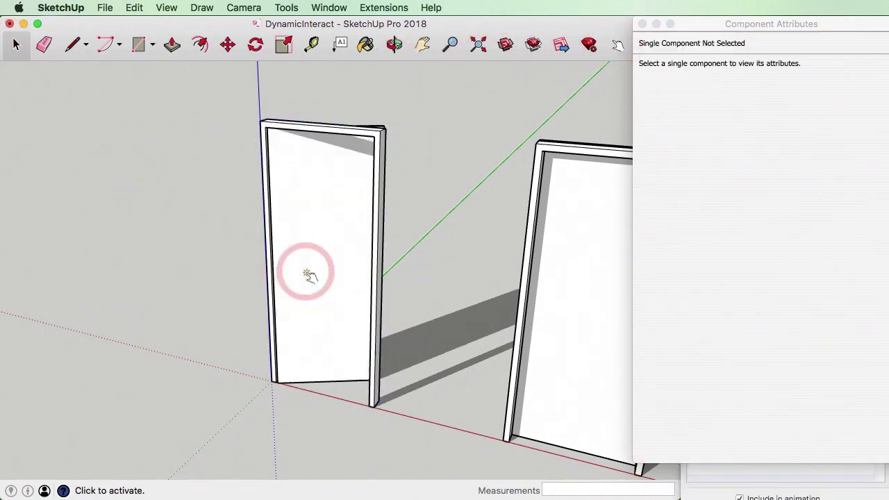
left_click(328, 291)
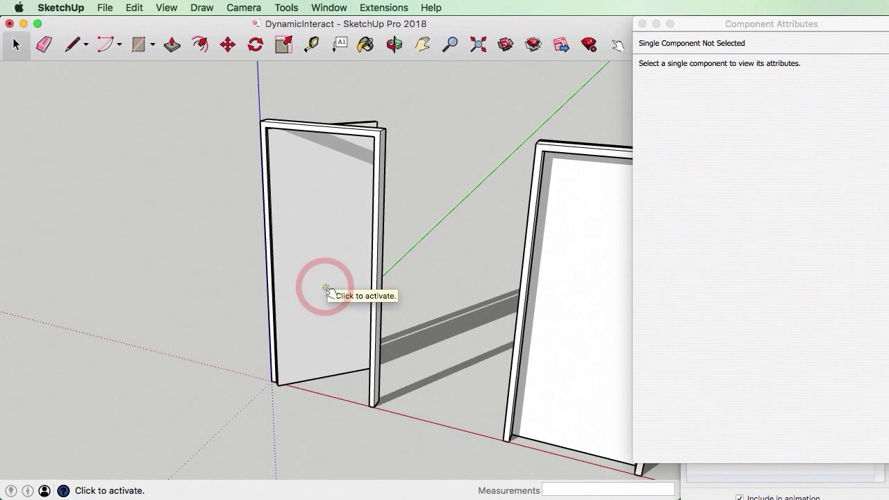
left_click(330, 269)
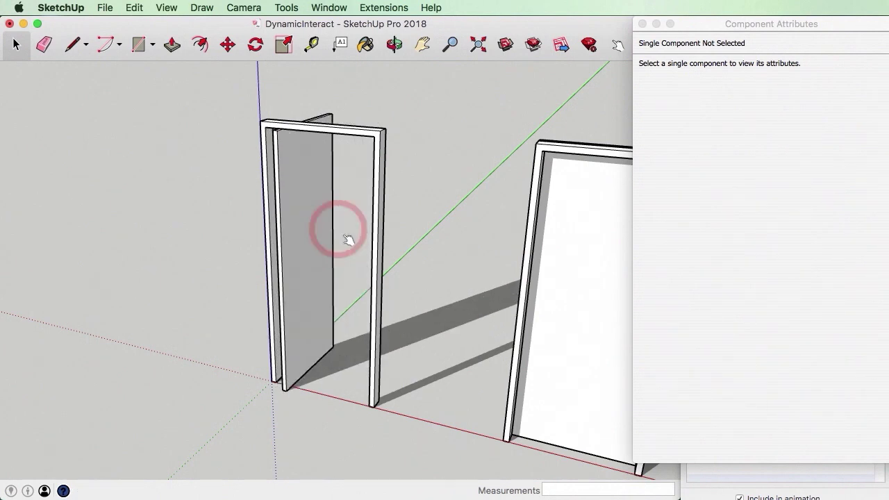
left_click(16, 44)
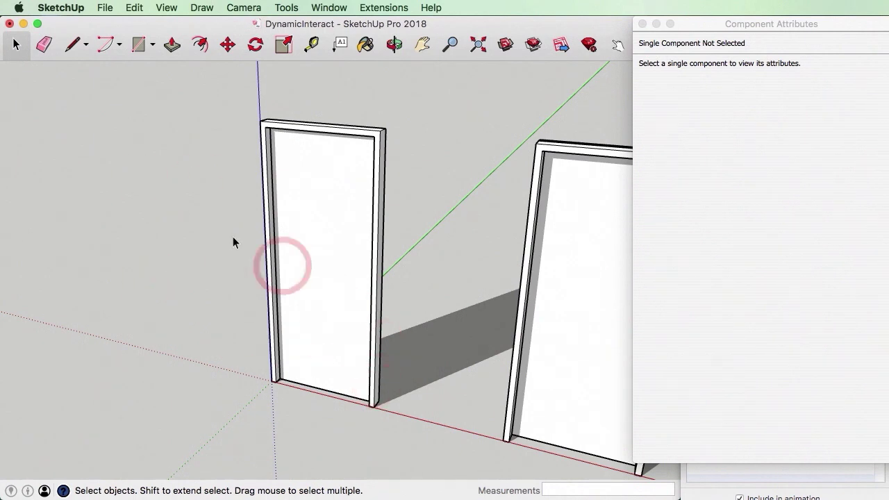
Select the left door and drag the Component Attributes window right, clear of the tray
scroll(268, 251, "down", 3)
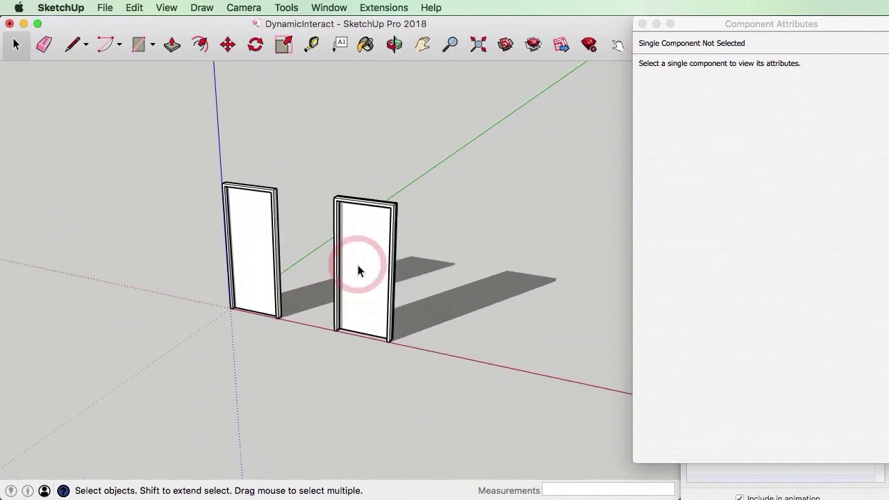
scroll(272, 246, "up", 5)
left_click(259, 235)
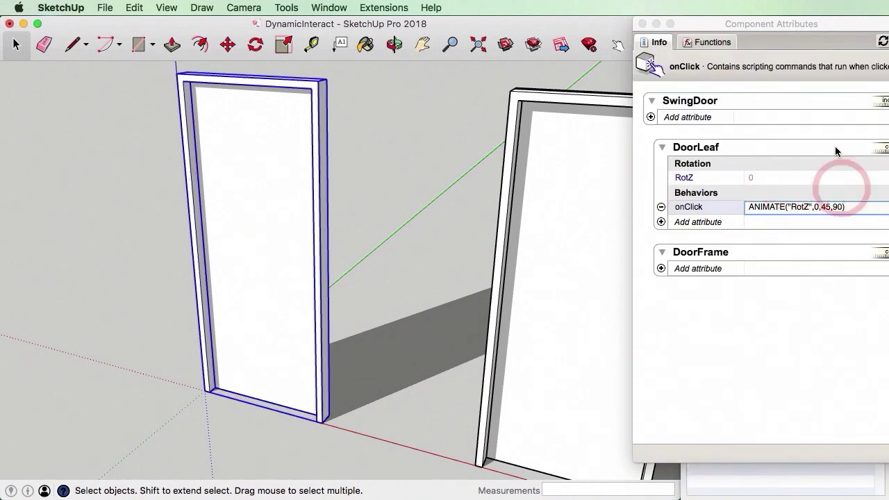
left_click_drag(815, 24, 794, 23)
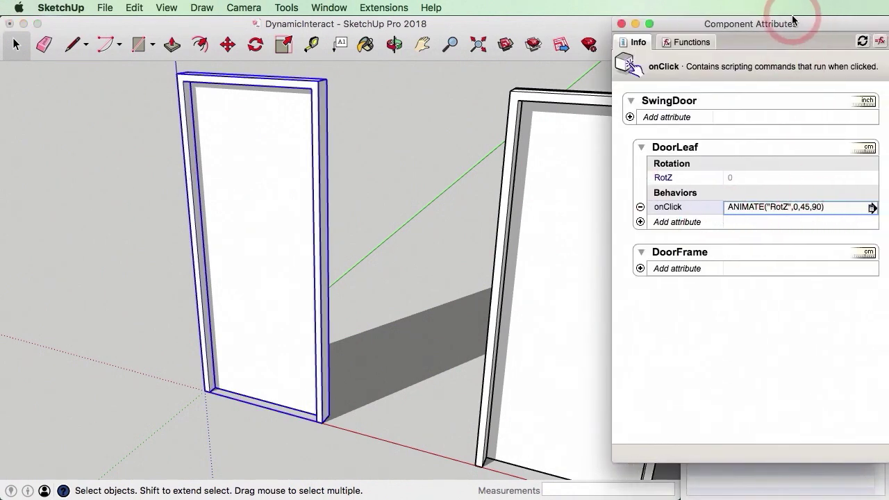
left_click_drag(690, 21, 822, 21)
Deselect the door and choose Customize Toolbar from the View menu
left_click(167, 7)
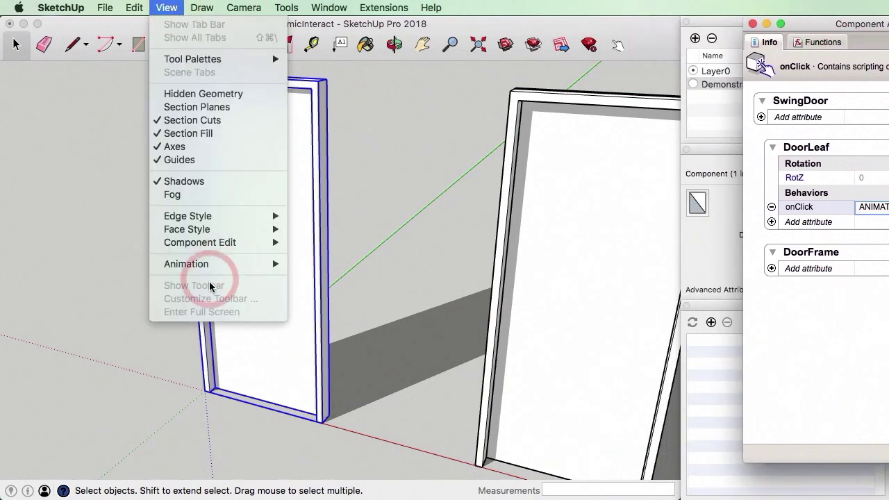
mouse_move(134, 8)
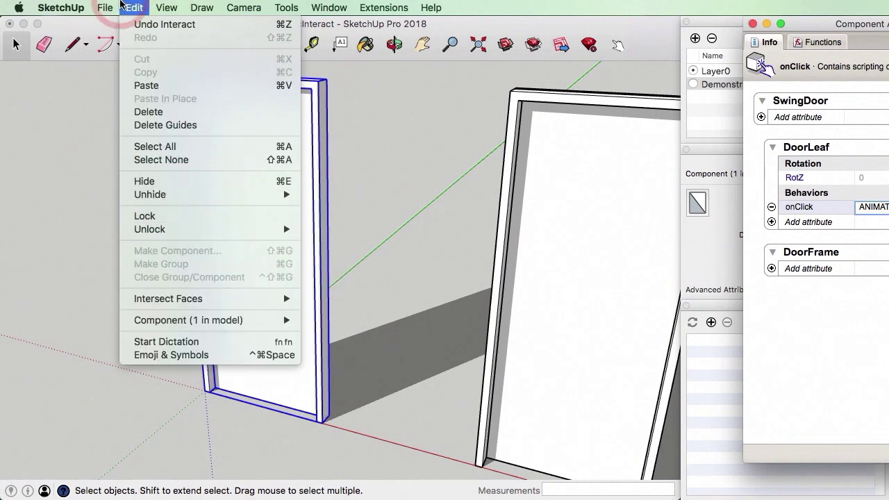
left_click(204, 376)
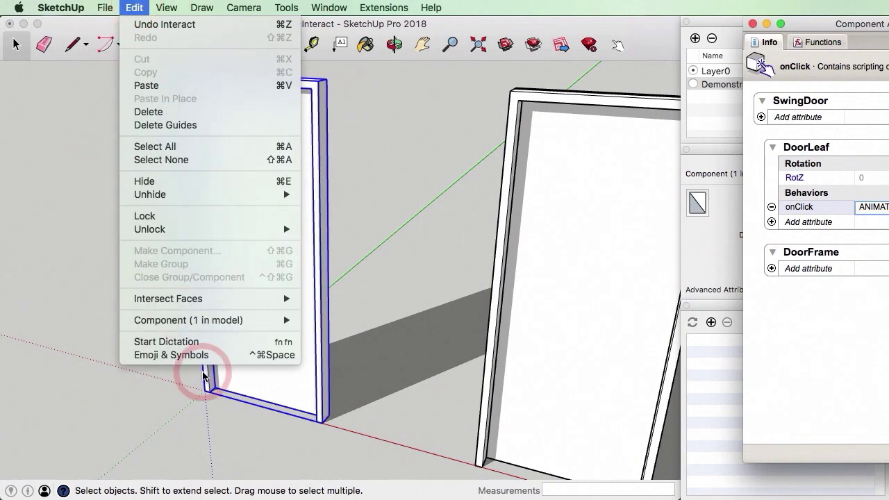
left_click(138, 400)
left_click(167, 8)
left_click(195, 299)
left_click(413, 138)
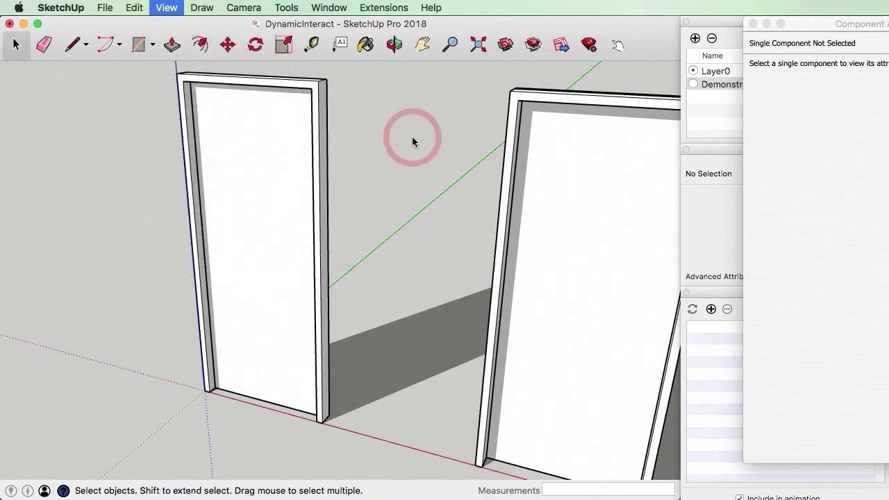
left_click(653, 38)
mouse_move(656, 38)
left_mouse_down()
mouse_move(560, 32)
mouse_move(654, 52)
mouse_move(514, 42)
mouse_move(535, 44)
left_mouse_up()
left_click_drag(136, 40, 147, 91)
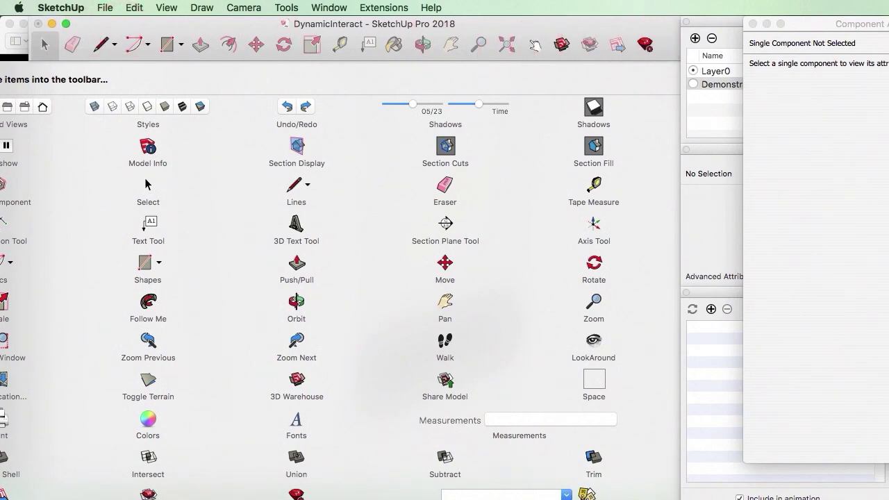
left_click(470, 218)
left_click_drag(384, 22, 353, 15)
Drag the Component Attributes window back over the model and clear the selection
left_click_drag(816, 13, 673, 20)
left_click(231, 198)
scroll(368, 256, "down", 5)
scroll(389, 238, "up", 4)
left_click(16, 44)
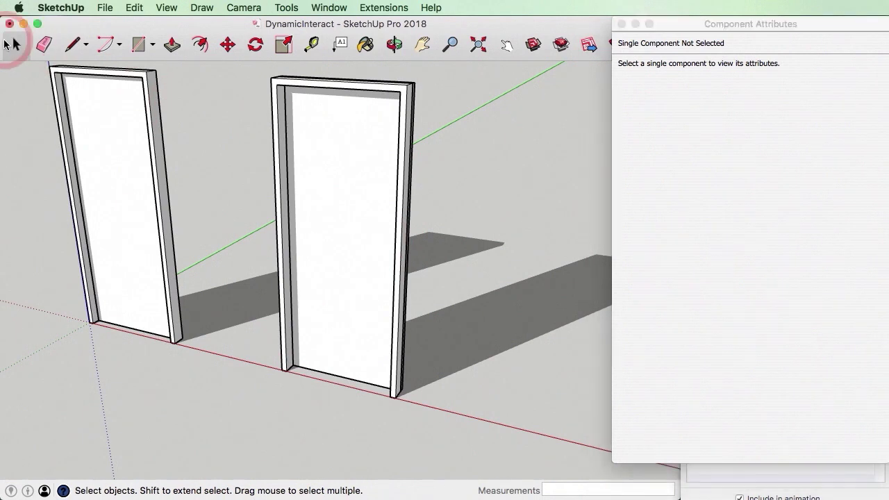
scroll(389, 374, "up", 3)
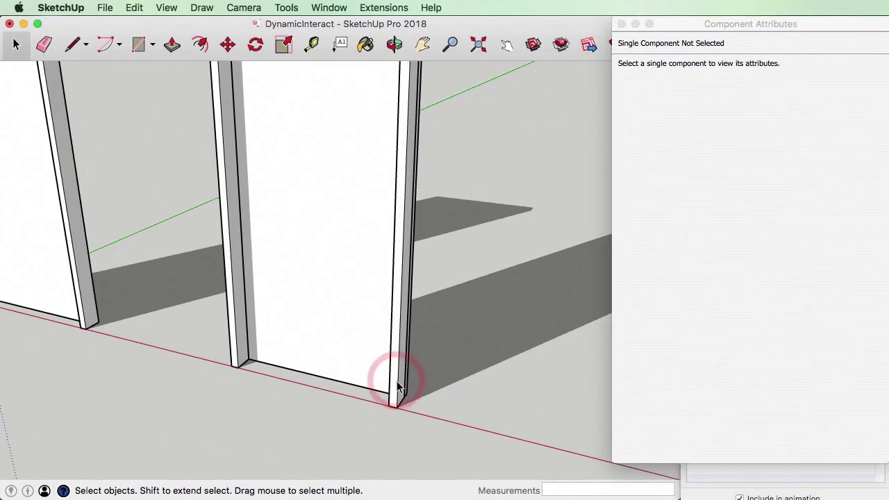
Select the right-hand door group and start a Move copy, then cancel it
left_click(332, 361)
scroll(326, 347, "down", 3)
key("m")
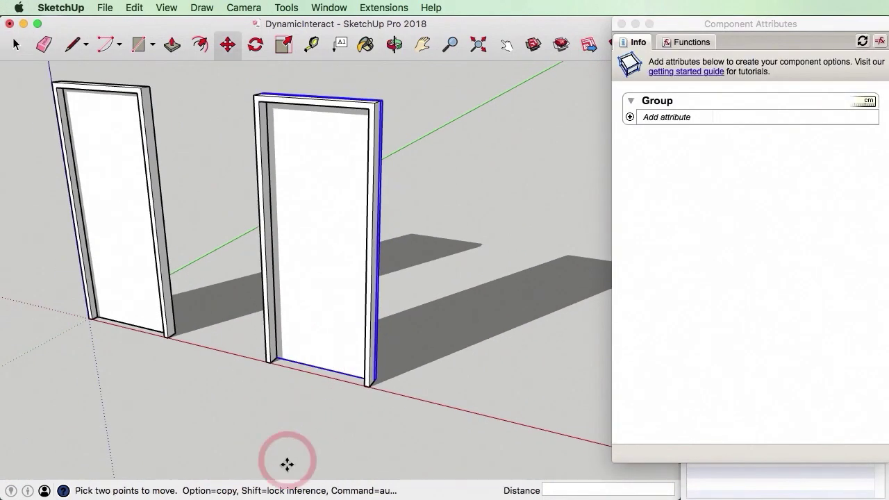
left_click(296, 440)
key("alt")
key("space")
Window-select the entire right-hand door, frame and leaf together
scroll(327, 76, "up", 1)
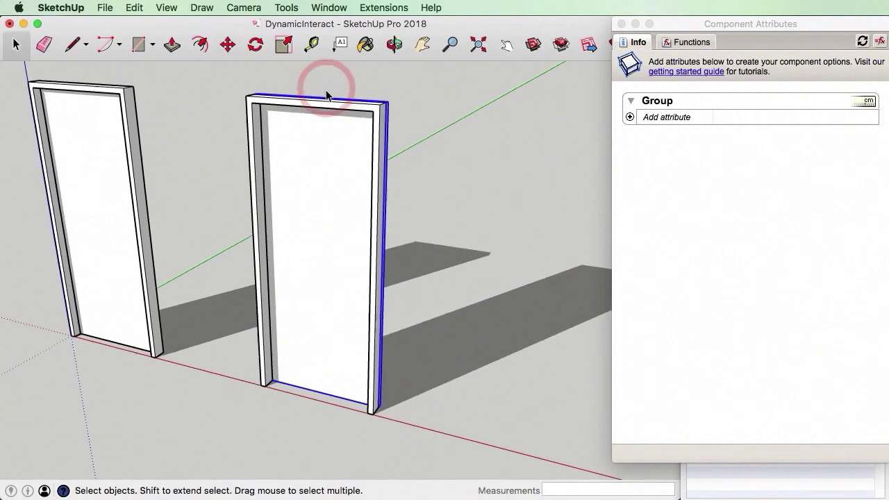
left_click(468, 193)
scroll(391, 104, "up", 3)
left_click(376, 127)
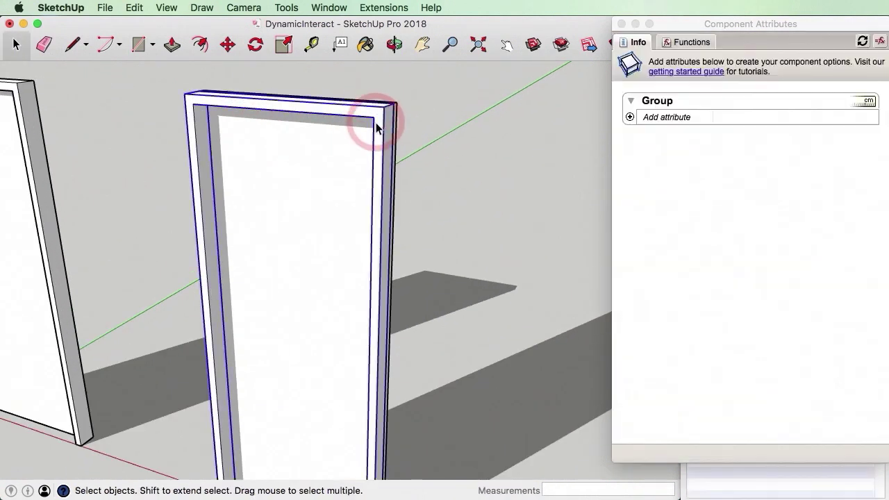
left_click(494, 207)
scroll(456, 202, "down", 5)
left_click_drag(279, 108, 488, 436)
Make the selected right door into a component with the definition name SlidingDoor
right_click(363, 234)
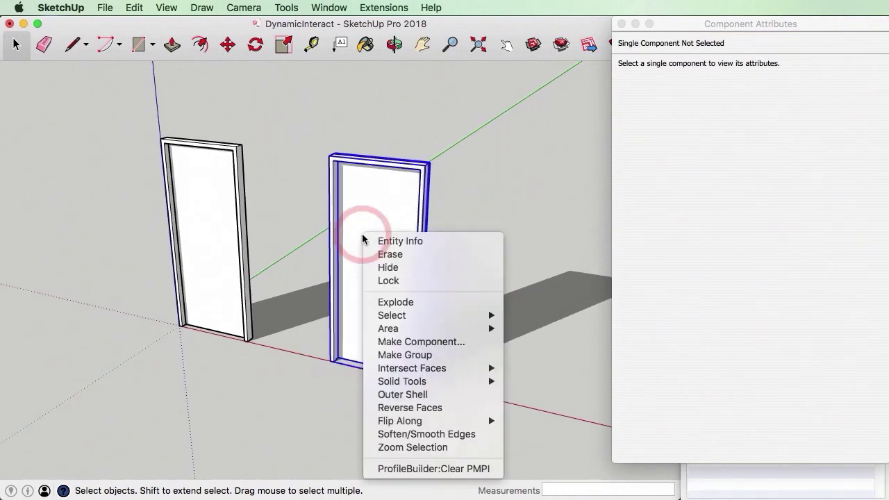
left_click(442, 343)
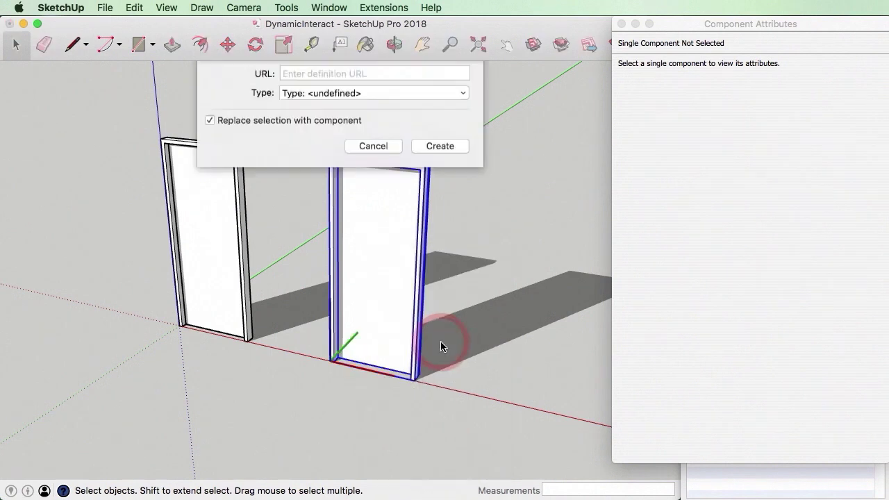
type("SlidingDoor")
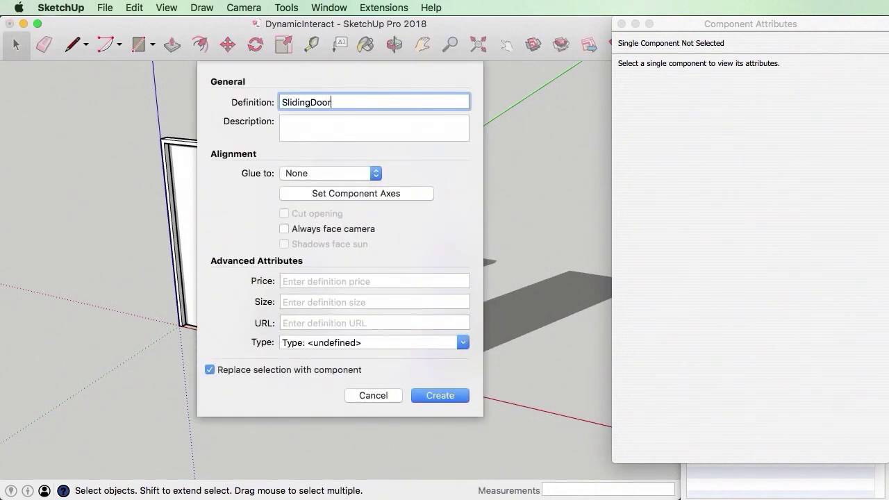
key("Return")
left_click(444, 169)
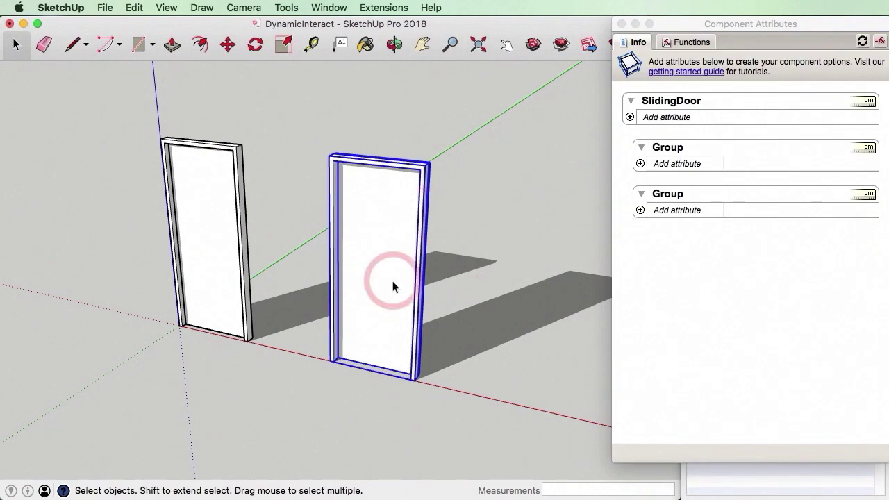
scroll(408, 259, "up", 2)
left_click(679, 102)
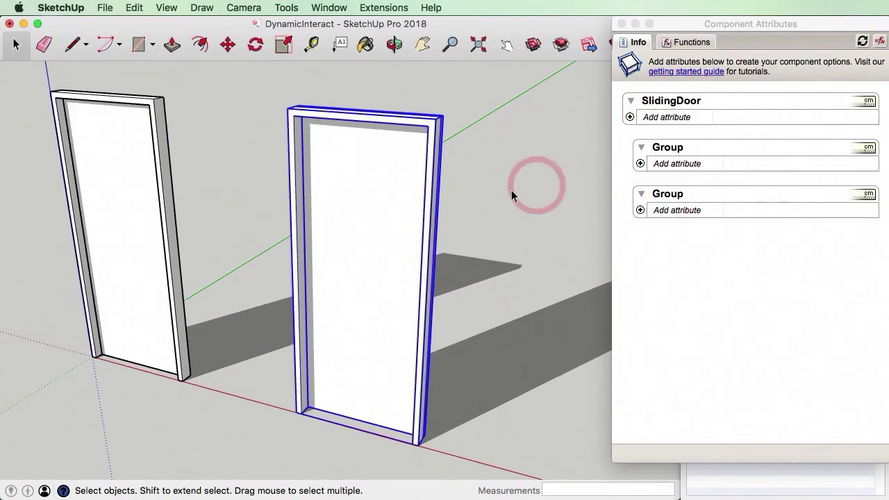
Rename the SlidingDoor's inner leaf group to DoorLeaf
double_click(375, 312)
left_click(373, 314)
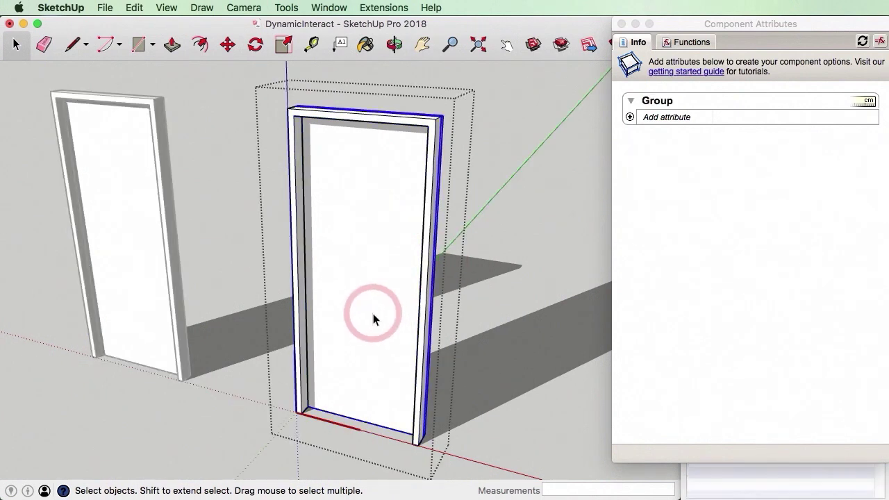
left_click(664, 101)
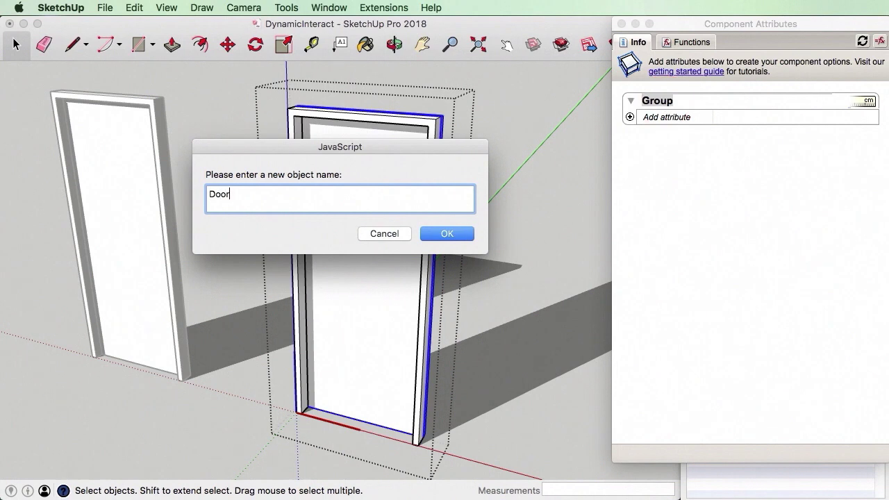
type("DoorLeaf")
key("Return")
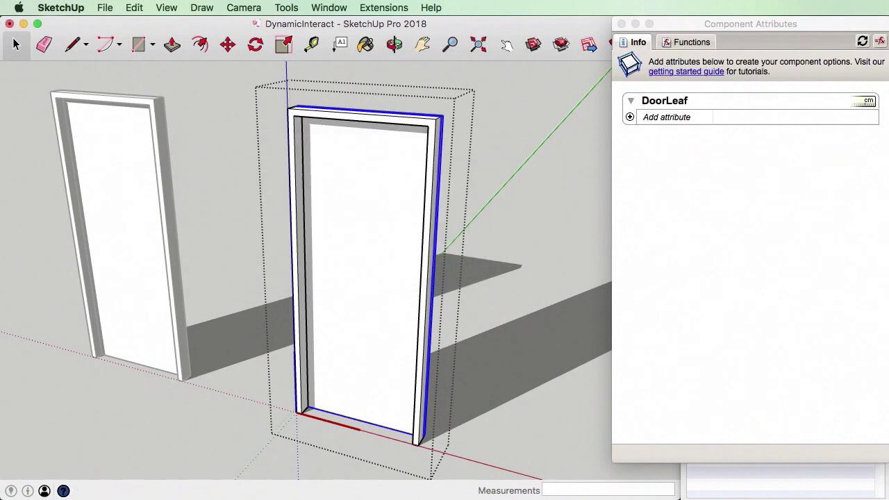
Rename the remaining Group part to DoorFrame and reselect the door
left_click(530, 174)
left_click(431, 161)
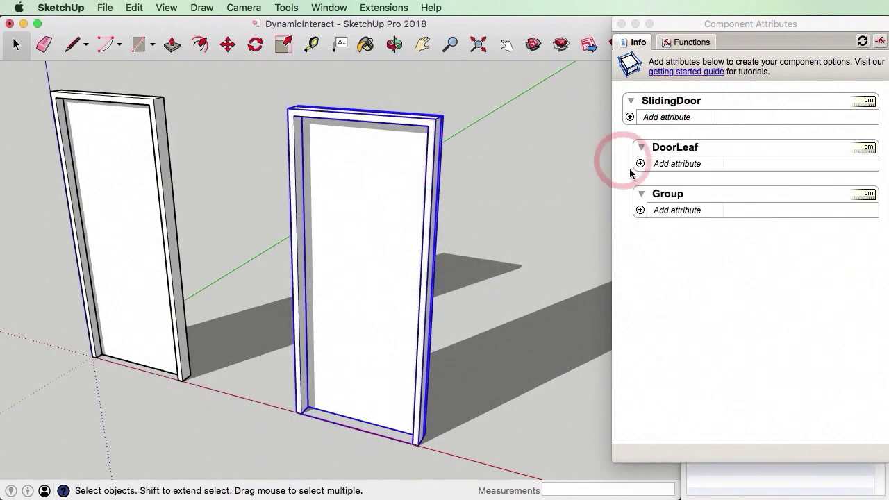
left_click(664, 194)
type("DoorFram")
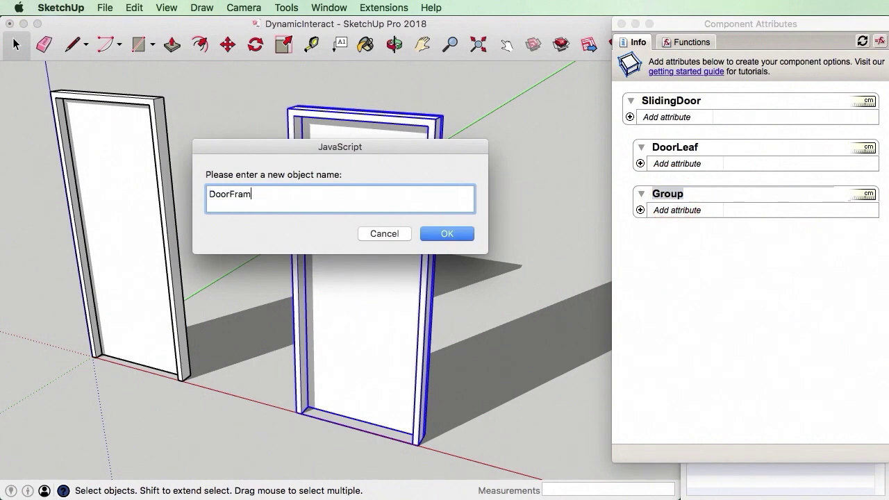
type("e")
key("Return")
left_click(544, 180)
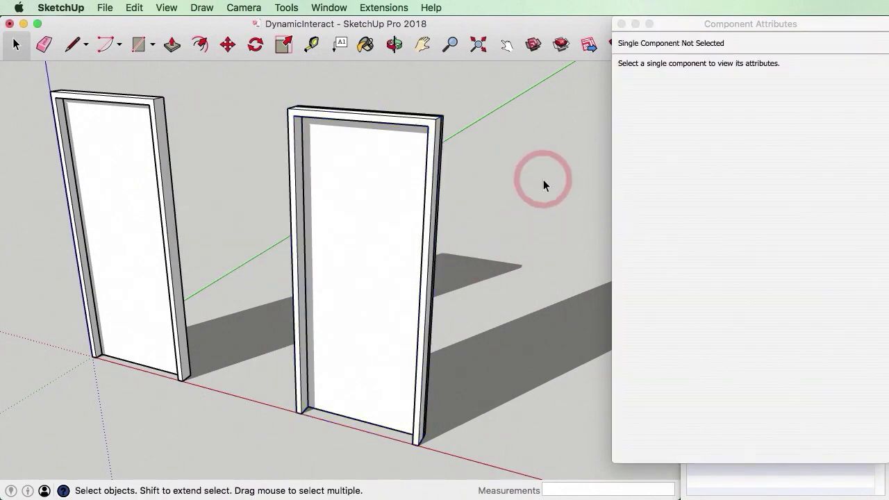
left_click(397, 186)
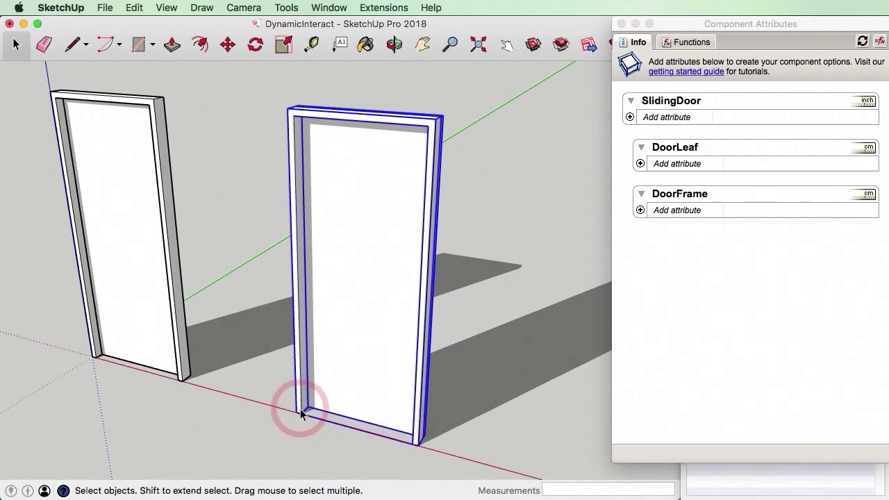
Add a Position X attribute (0 cm) to DoorLeaf, then add an onClick attribute
left_click(639, 164)
left_click(640, 165)
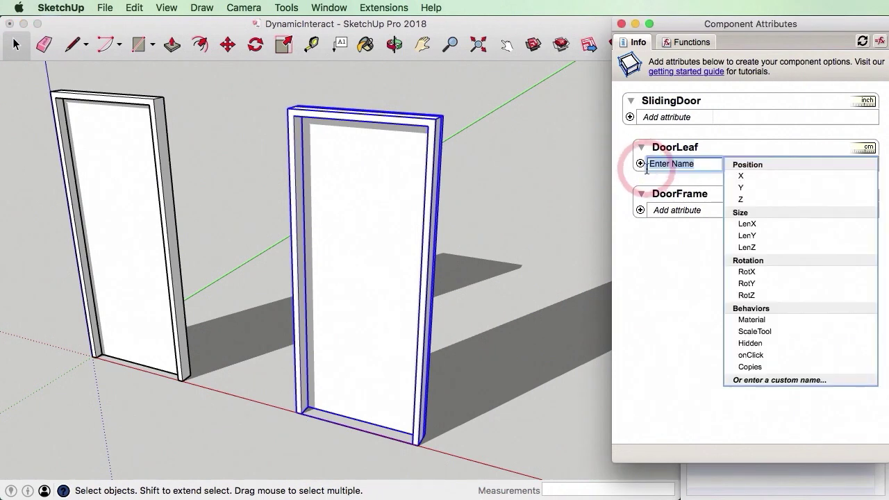
left_click(747, 177)
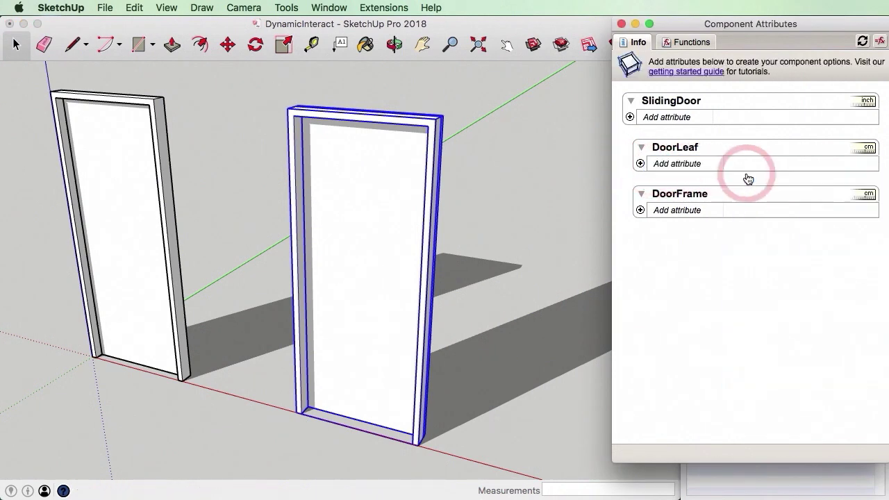
left_click(734, 179)
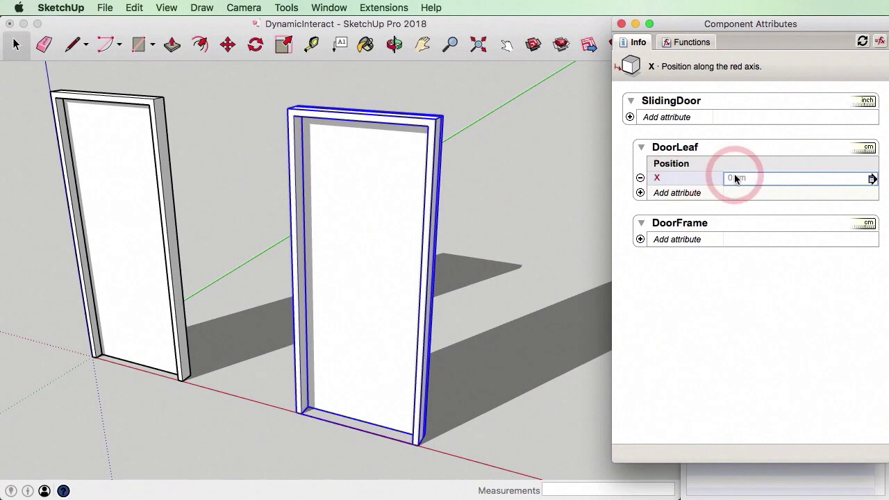
left_click(720, 177)
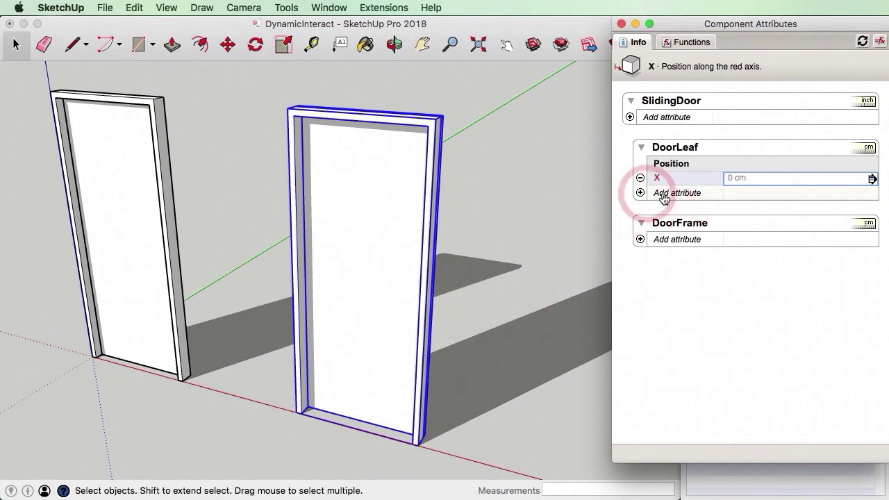
left_click(640, 192)
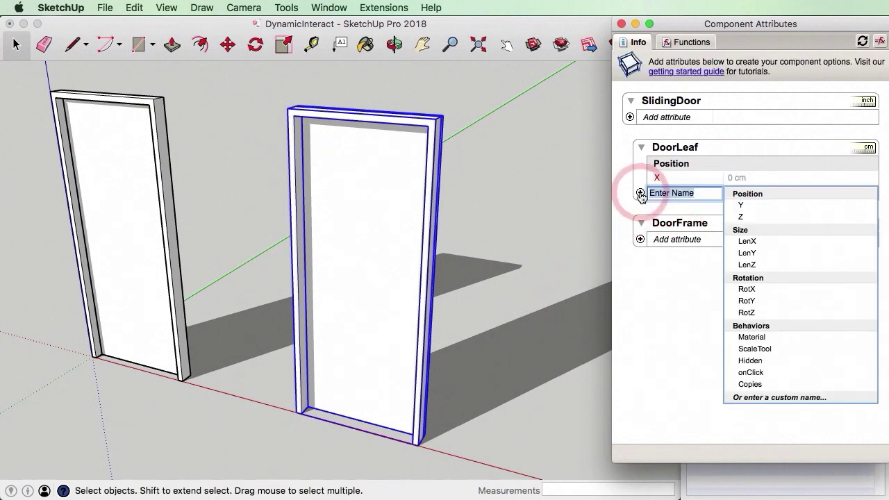
left_click(770, 373)
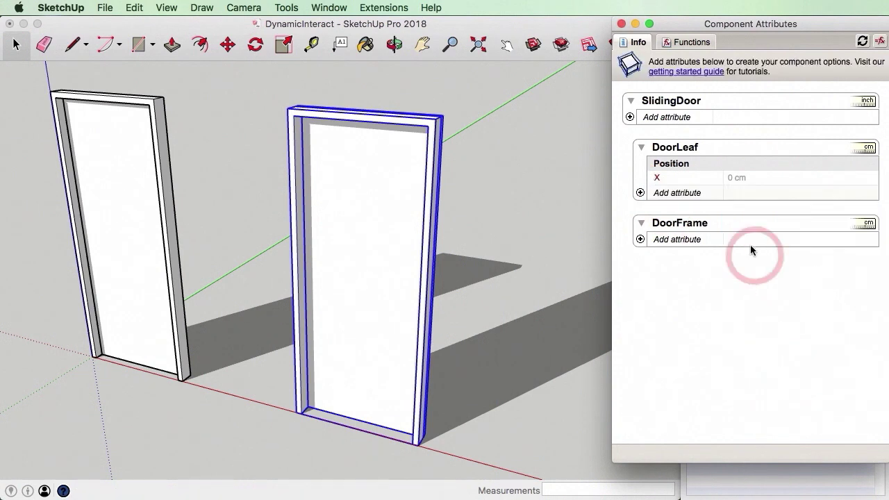
Enter ANIMATE("X",0,90) as DoorLeaf's onClick and set SlidingDoor's units to centimetres
left_click(739, 209)
type("ANIMATE(\"X\",")
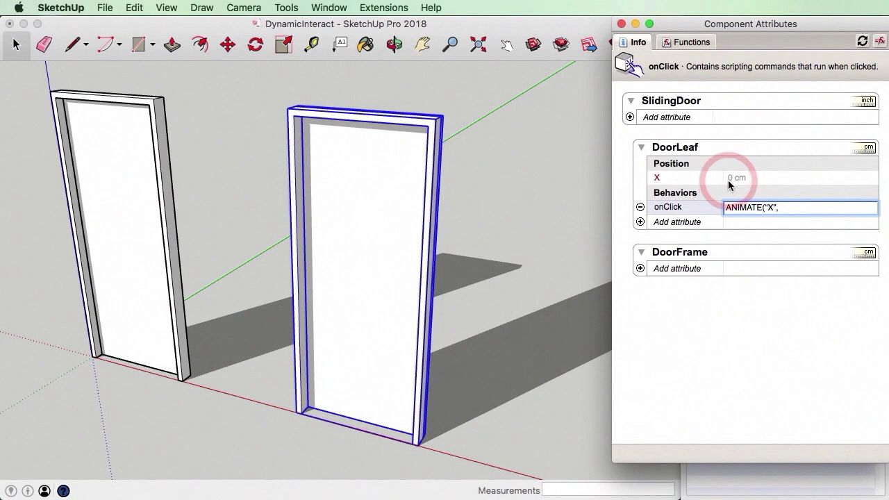
type("0,90")
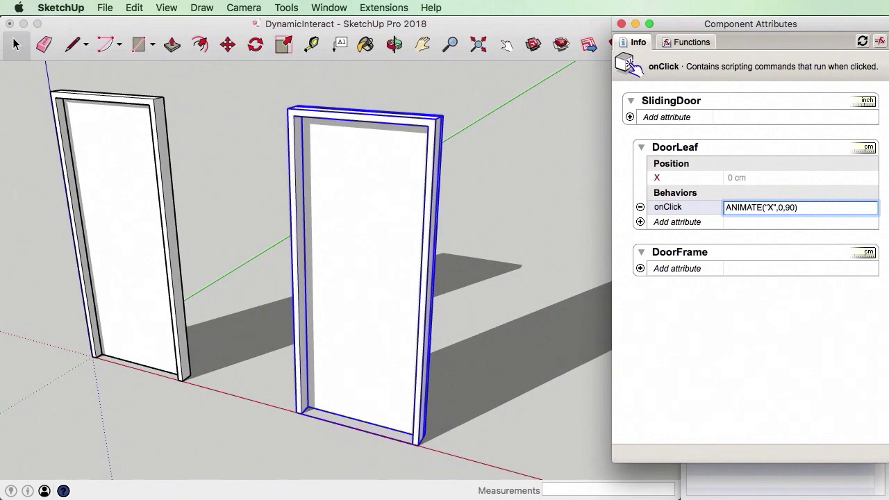
key("Return")
left_click(861, 103)
Reselect the door, open the component for editing, and select the inner leaf
left_click(629, 236)
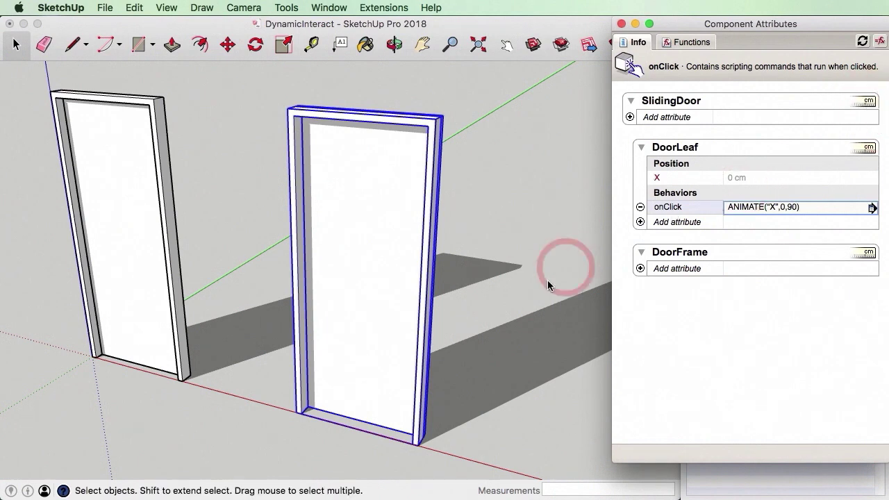
left_click(533, 305)
left_click(406, 296)
left_click(649, 270)
left_click(801, 213)
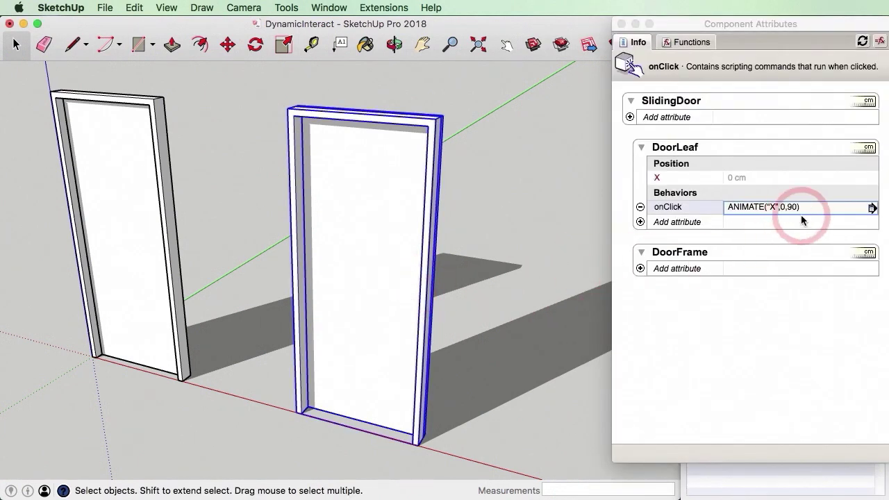
double_click(393, 353)
left_click(348, 320)
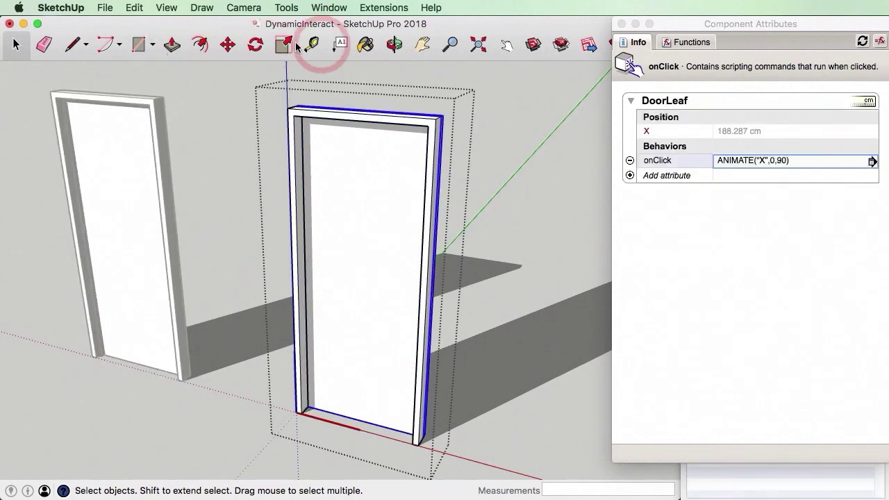
Slide the door leaf 76.5 cm left beside the frame, then exit the component
left_click(228, 44)
left_click_drag(433, 450, 310, 414)
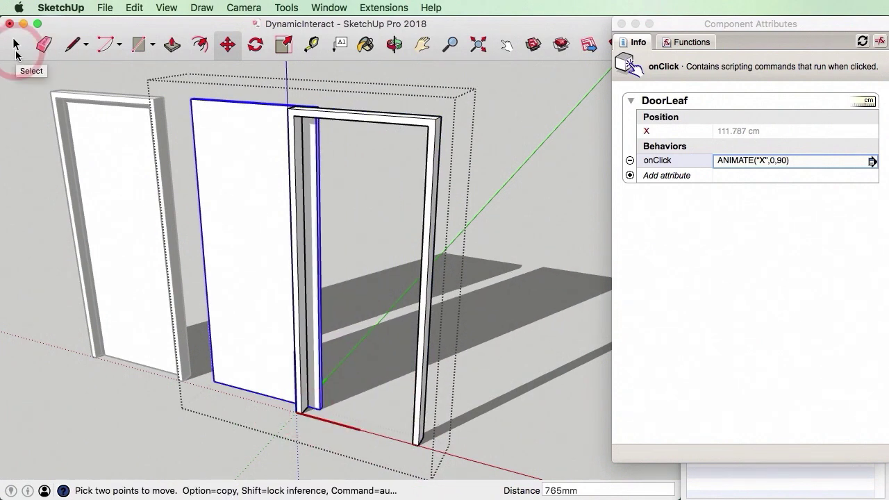
left_click(16, 46)
left_click(24, 142)
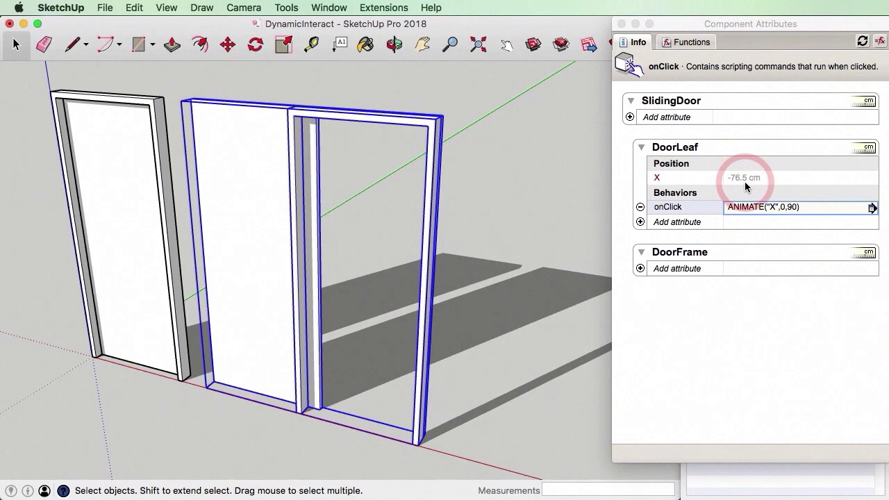
Change DoorLeaf's onClick to ANIMATE("X",0,-76.5), fixing the quote after X
left_click(793, 210)
left_click(794, 209)
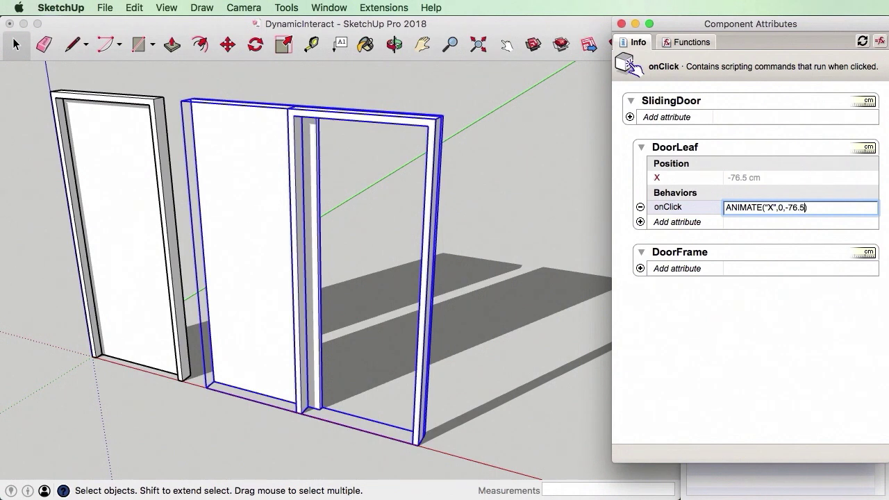
key("Return")
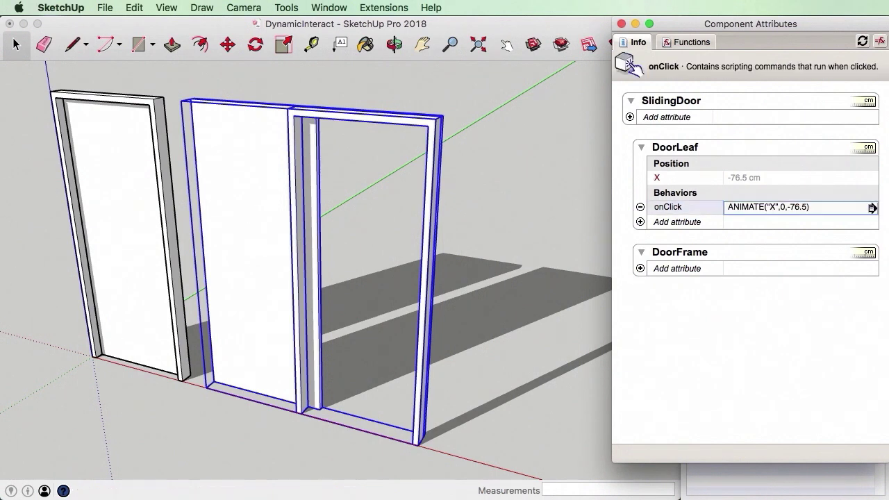
left_click(783, 209)
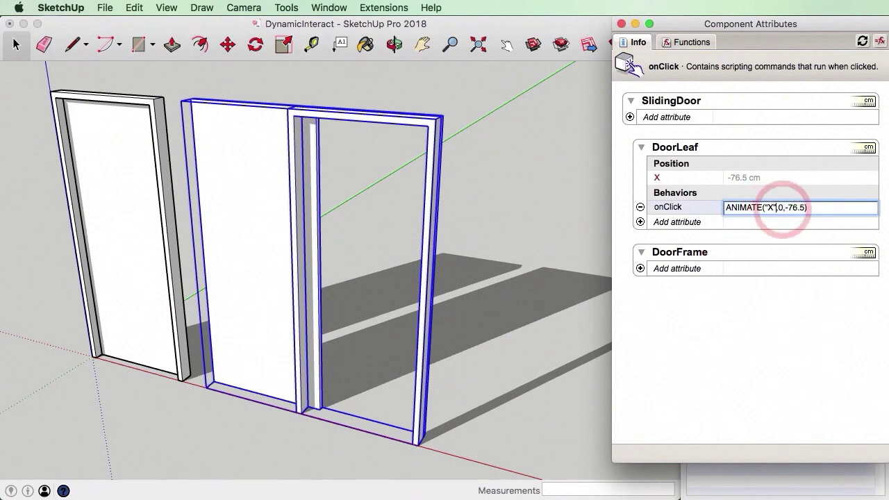
key("BackSpace")
type("\"")
key("Return")
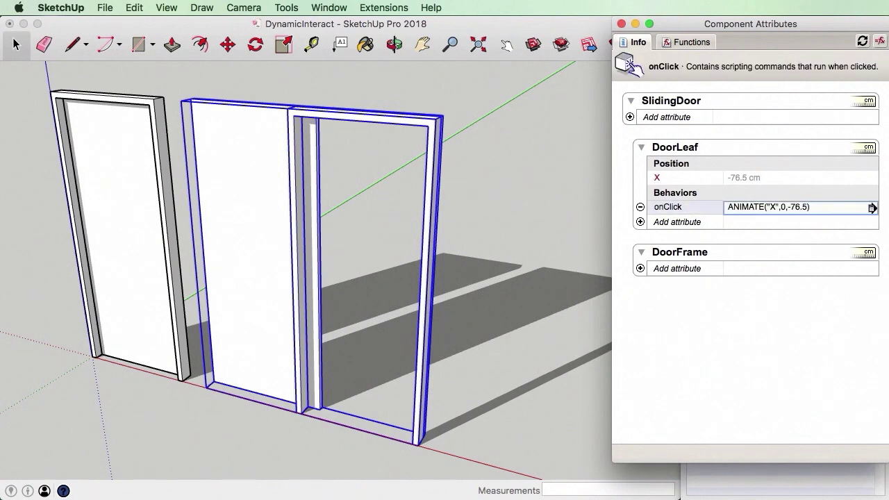
left_click(561, 179)
With the Interact tool, slide the right door leaf open and closed several times
left_click(514, 51)
left_click(290, 162)
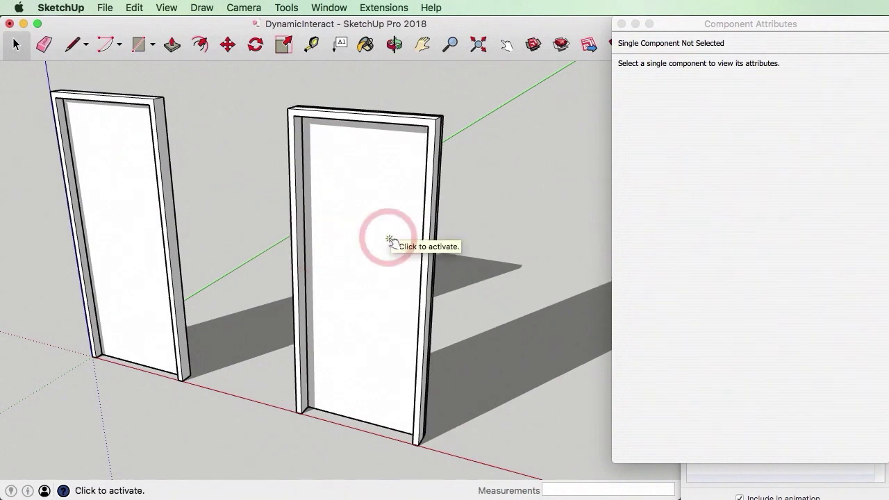
left_click(389, 239)
left_click(247, 234)
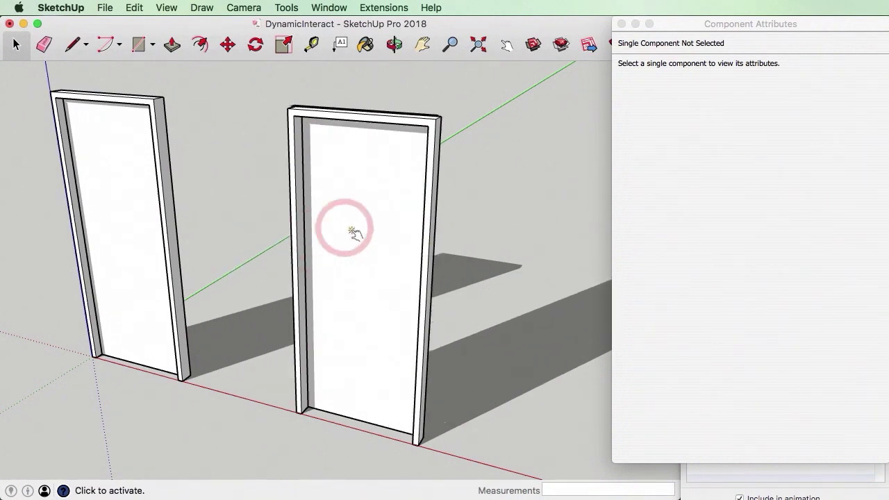
left_click(369, 253)
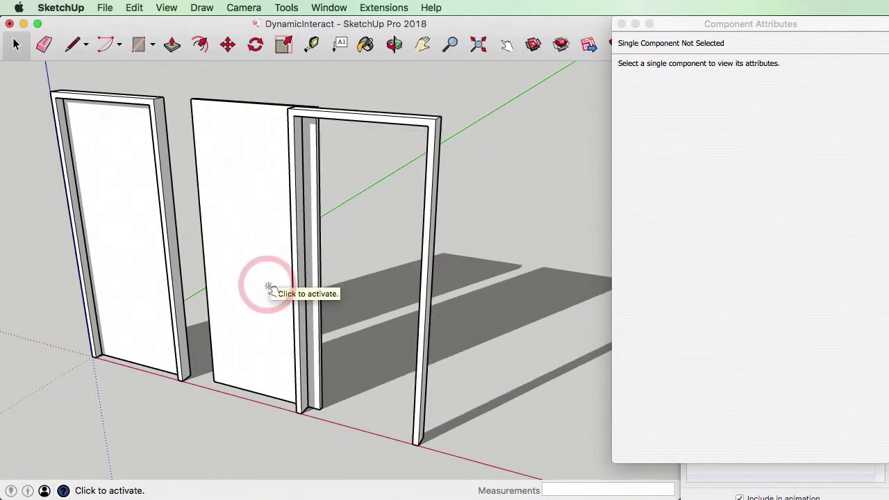
left_click(276, 290)
left_click(357, 289)
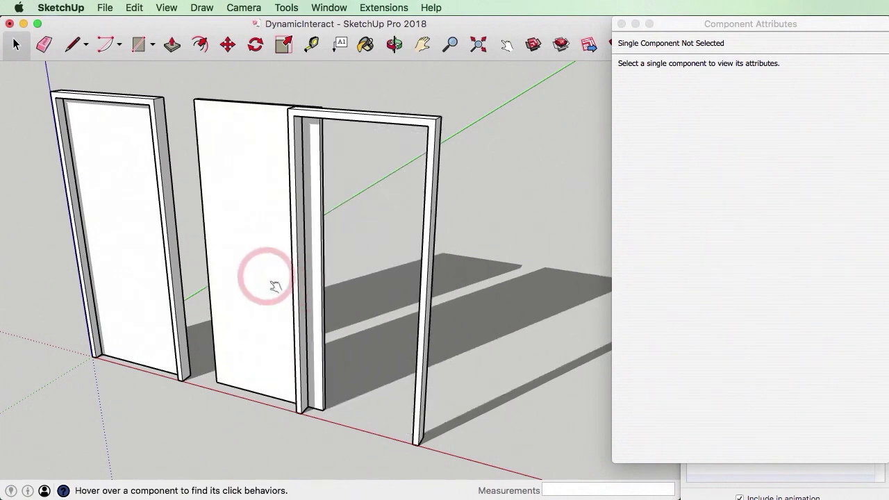
left_click(243, 282)
left_click(361, 278)
left_click(269, 287)
Swing the left door and slide the right door open, then close both
left_click(153, 272)
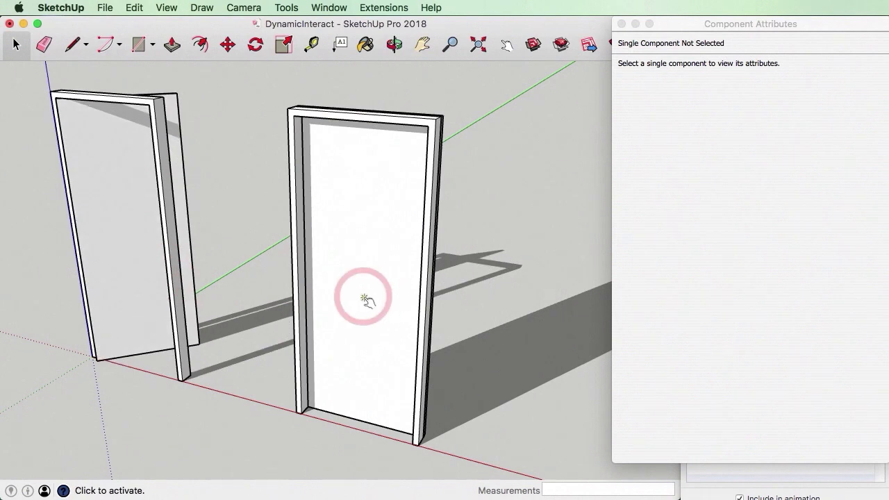
left_click(366, 299)
left_click(148, 278)
left_click(269, 292)
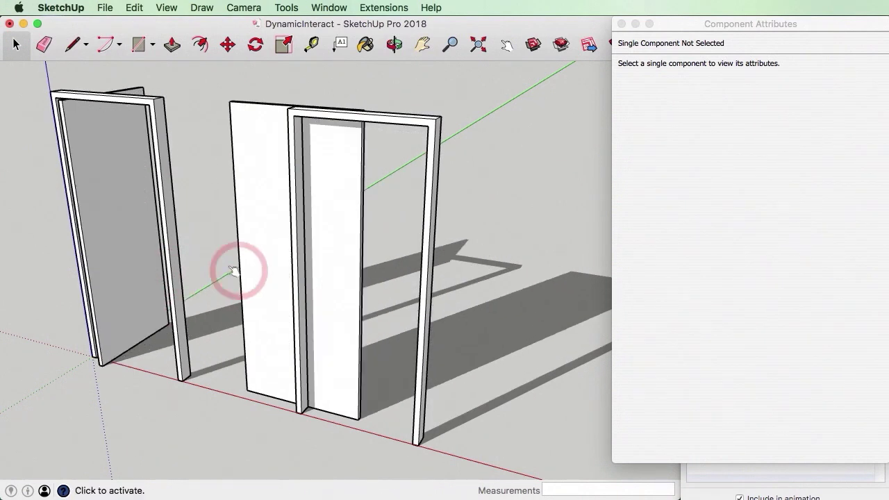
left_click(173, 247)
scroll(343, 222, "down", 3)
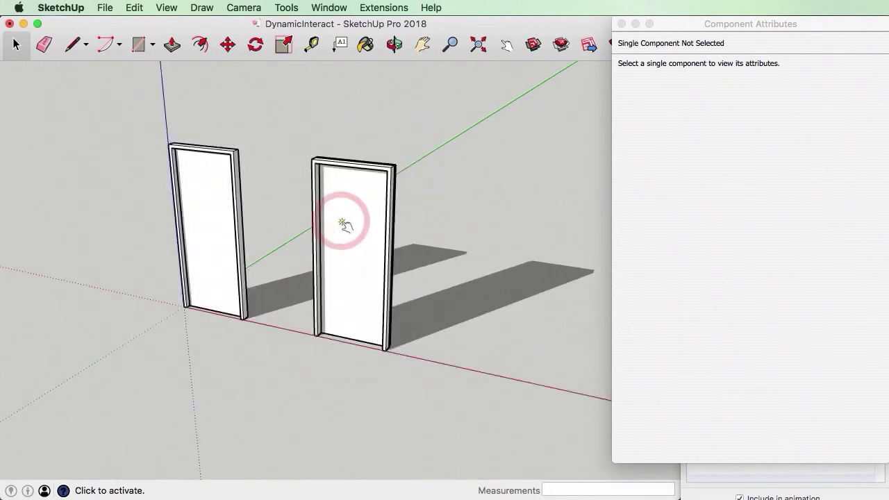
scroll(342, 223, "down", 5)
scroll(344, 222, "up", 6)
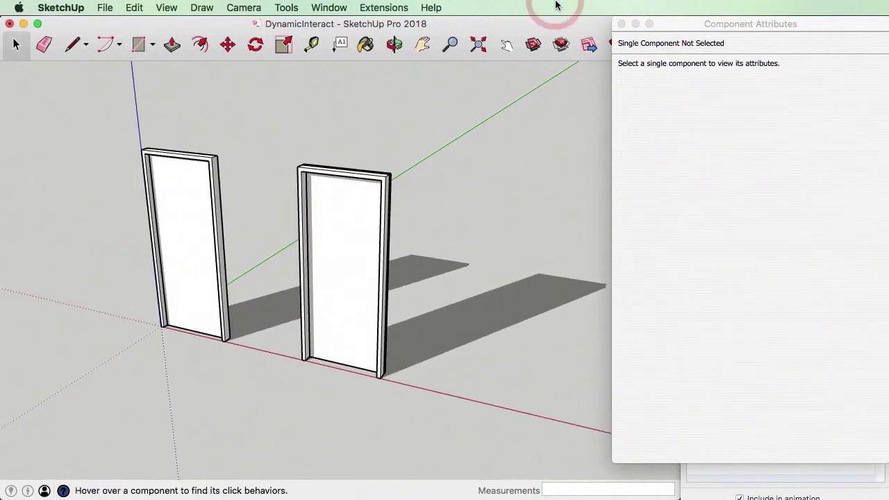
Move the Component Attributes window aside and make the Demonstration layer visible
left_click_drag(654, 23, 857, 183)
left_click(824, 182)
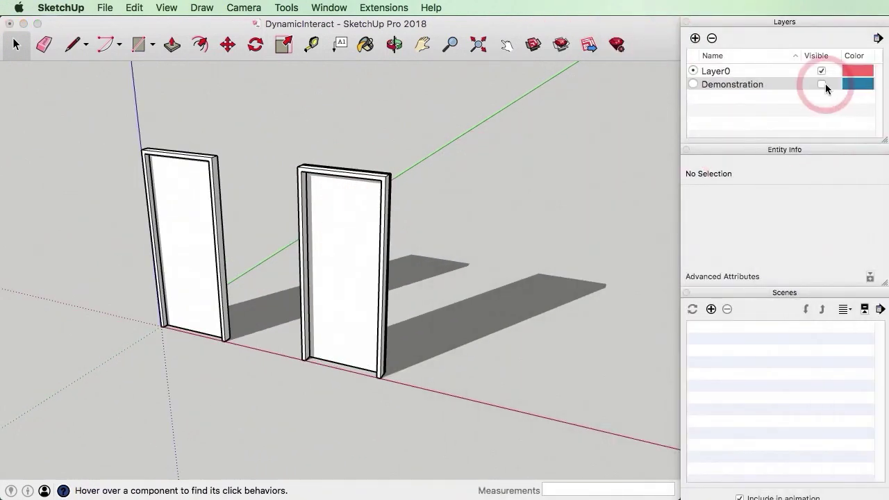
left_click(823, 84)
scroll(174, 208, "down", 5)
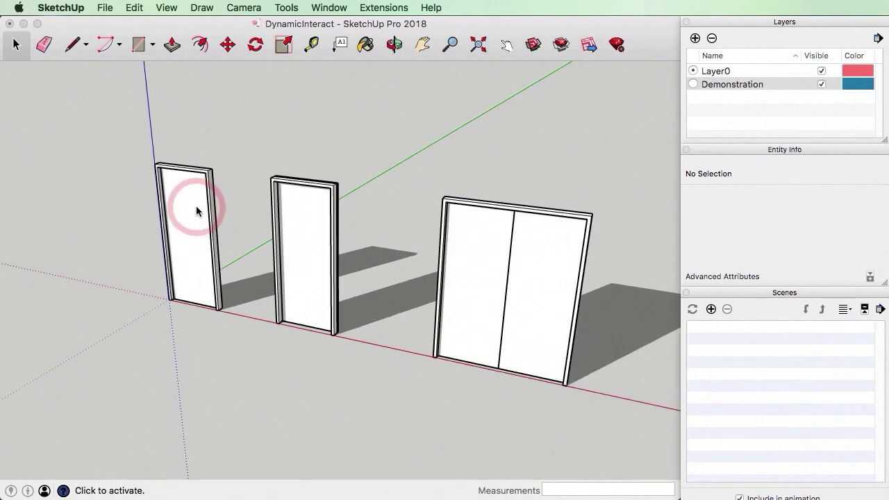
scroll(413, 250, "up", 5)
Bring back the Component Attributes window and window-select the whole double door
left_click_drag(875, 141, 709, 65)
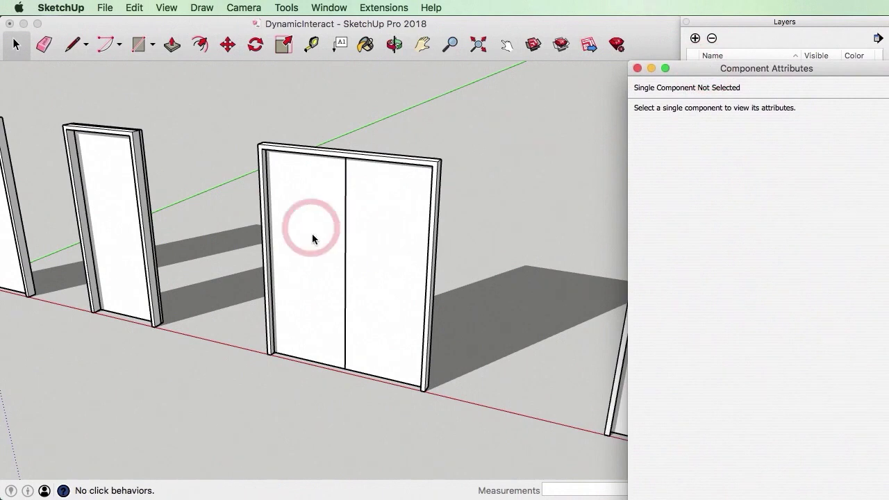
left_click(414, 225)
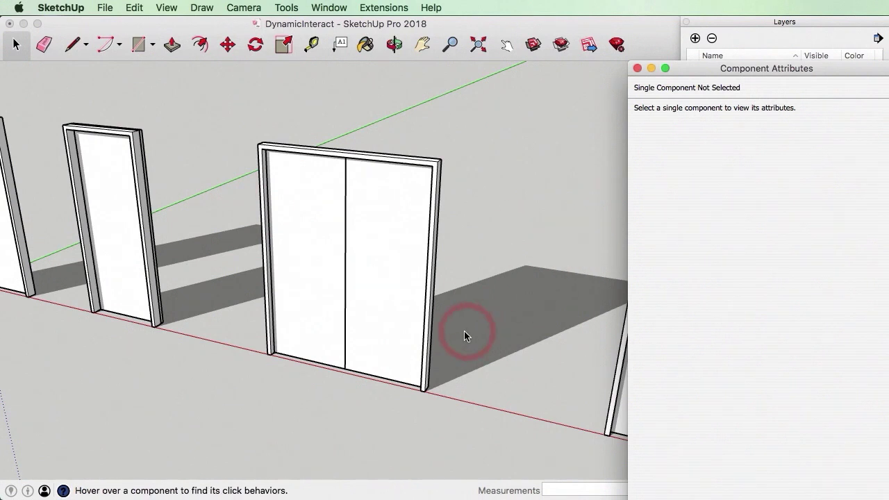
scroll(285, 274, "up", 4)
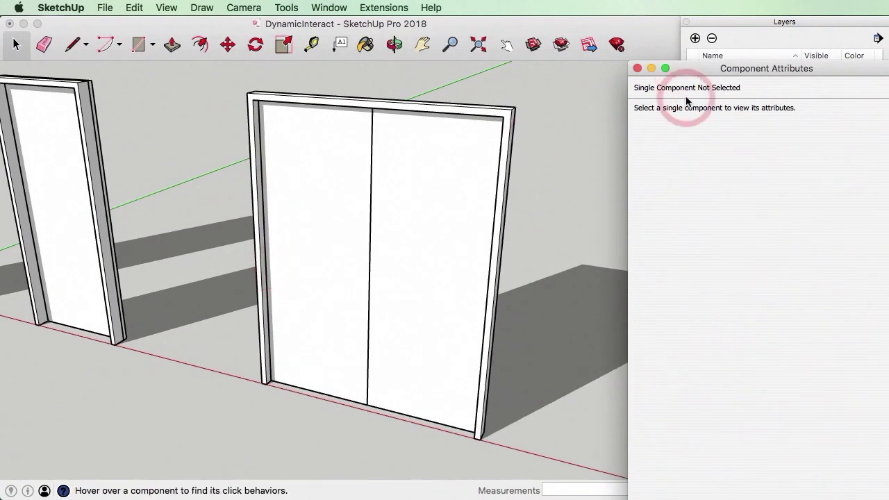
left_click_drag(689, 69, 715, 57)
left_click(322, 93)
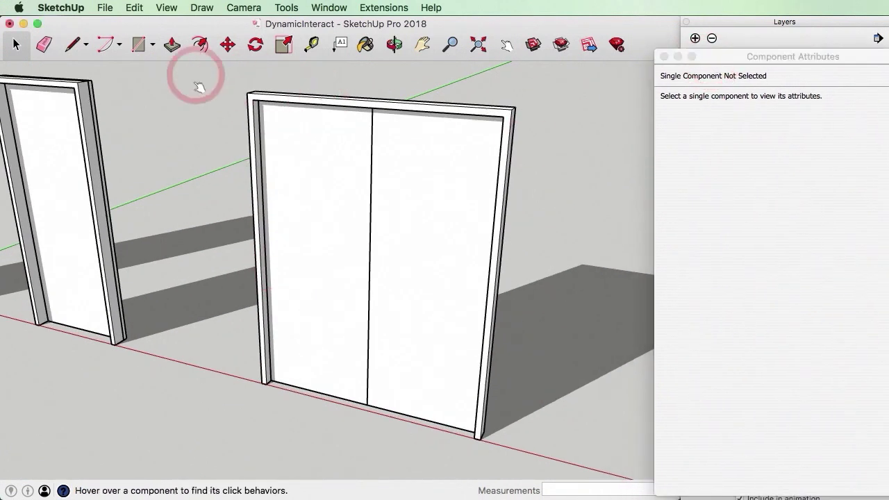
left_click(16, 45)
scroll(208, 71, "down", 1)
left_click_drag(207, 71, 556, 443)
Make the selected double door a component, entering DoubleSwingDoors as its definition name
right_click(425, 257)
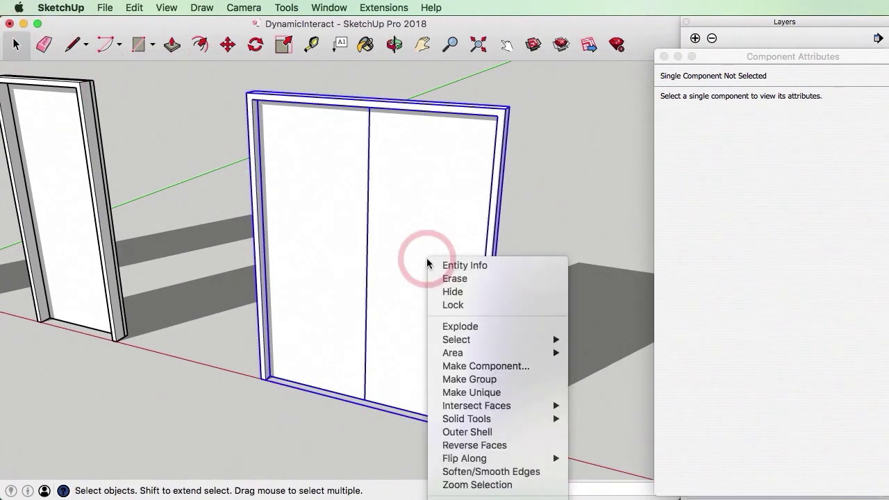
left_click(497, 367)
left_click(355, 105)
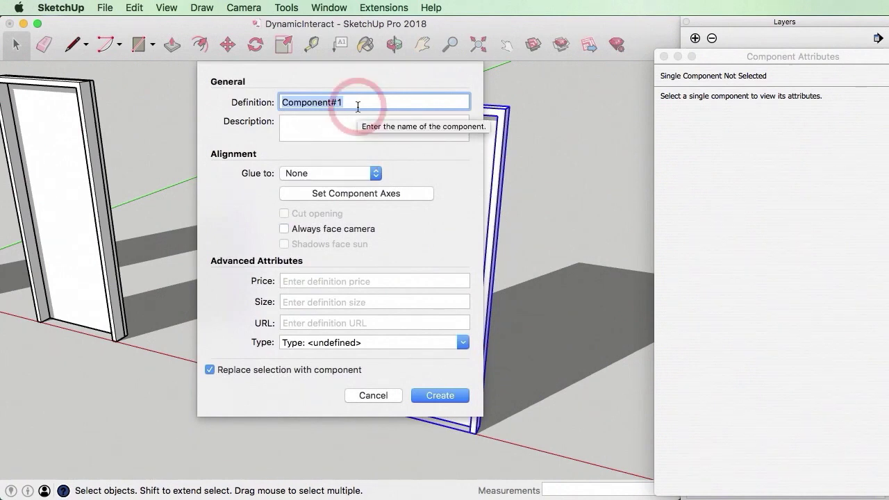
type("DoubleSwingDoors")
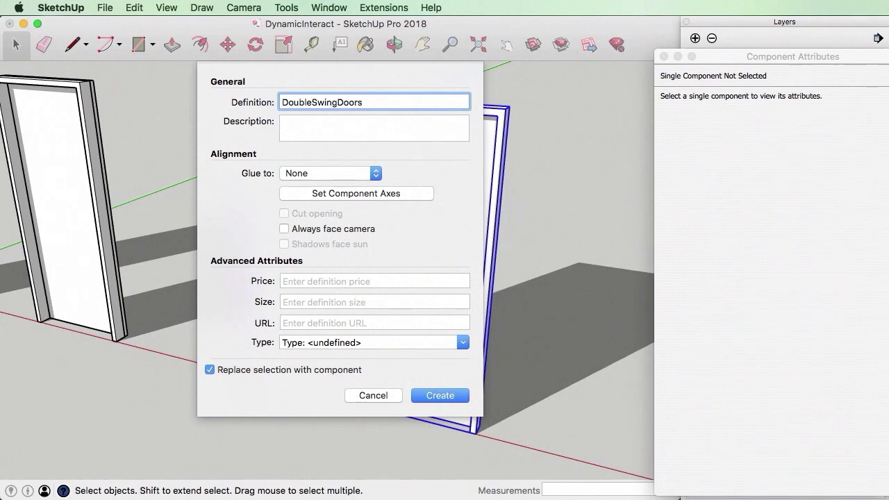
key("Return")
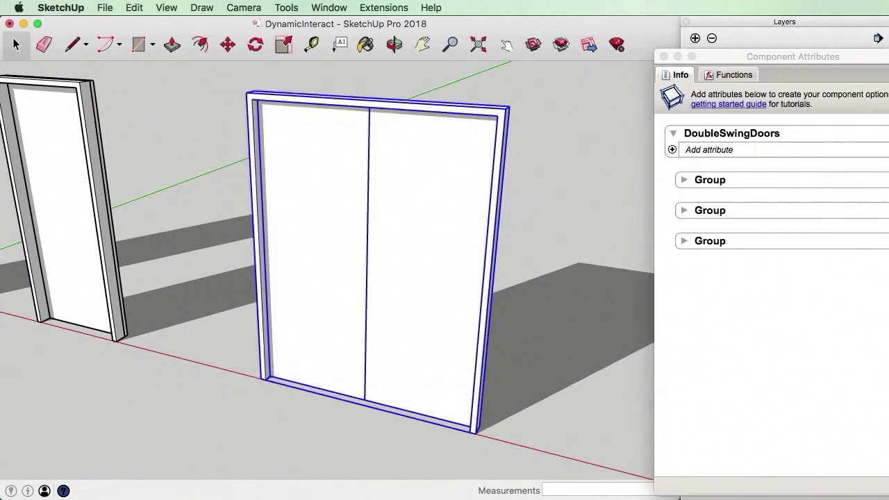
Inside the double door component, name the frame group DoorFrame
left_click_drag(729, 56, 672, 33)
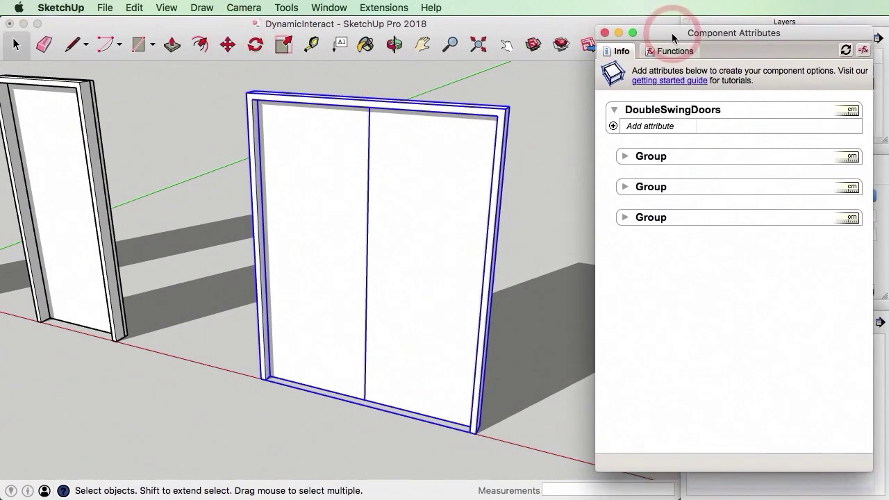
left_click(17, 45)
double_click(251, 123)
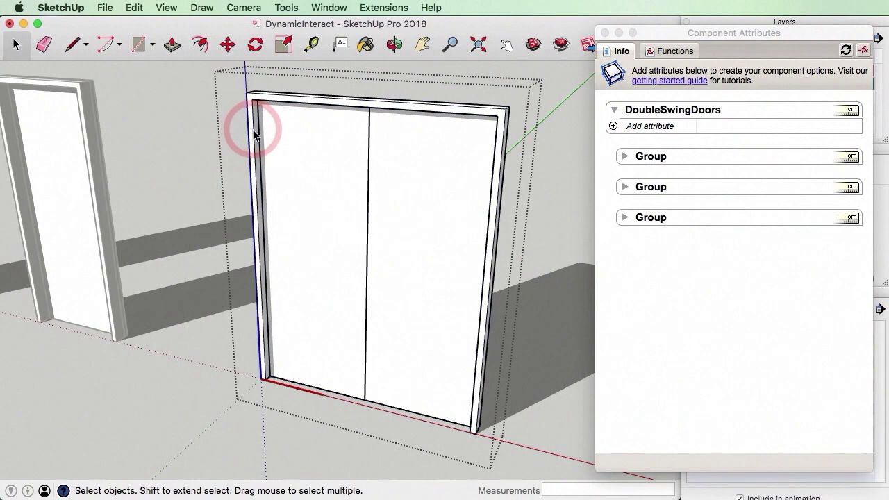
left_click(251, 123)
left_click(645, 113)
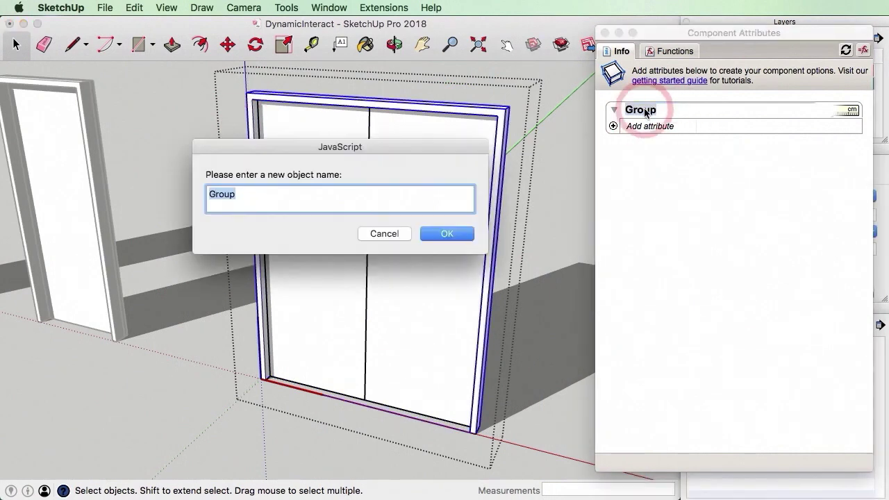
type("Dor")
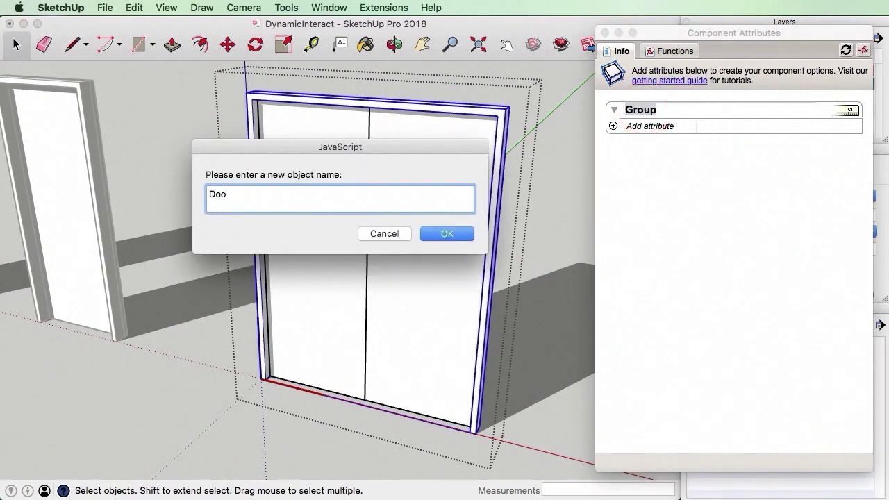
key("Return")
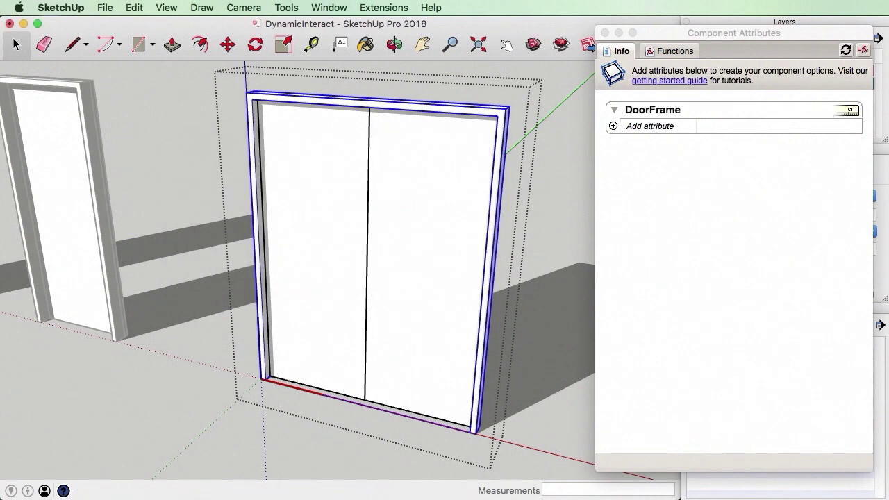
Name the two leaf groups LeftDoorLeaf and RightDoorLeaf, then exit the component
left_click(324, 200)
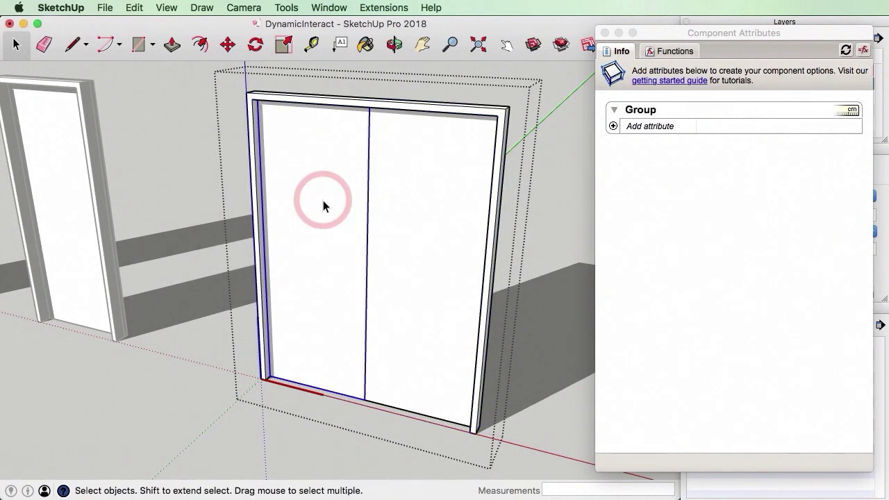
left_click(650, 109)
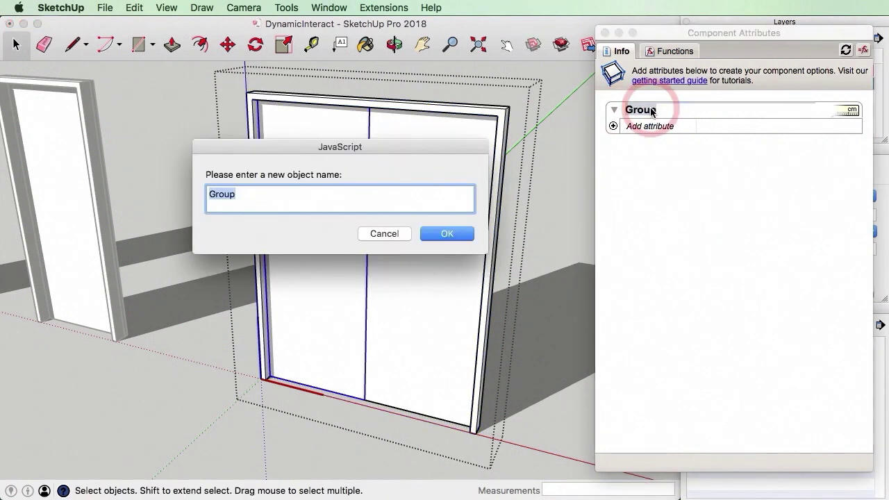
type("LeftDoorLeaf")
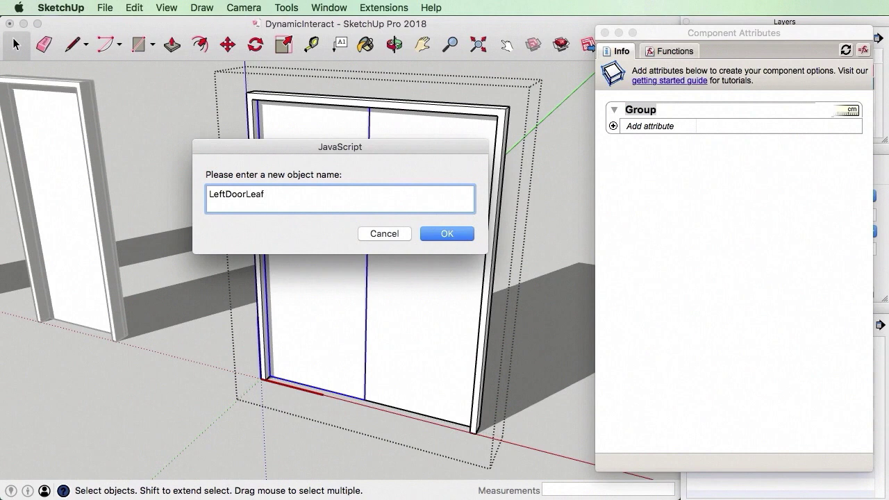
key("Return")
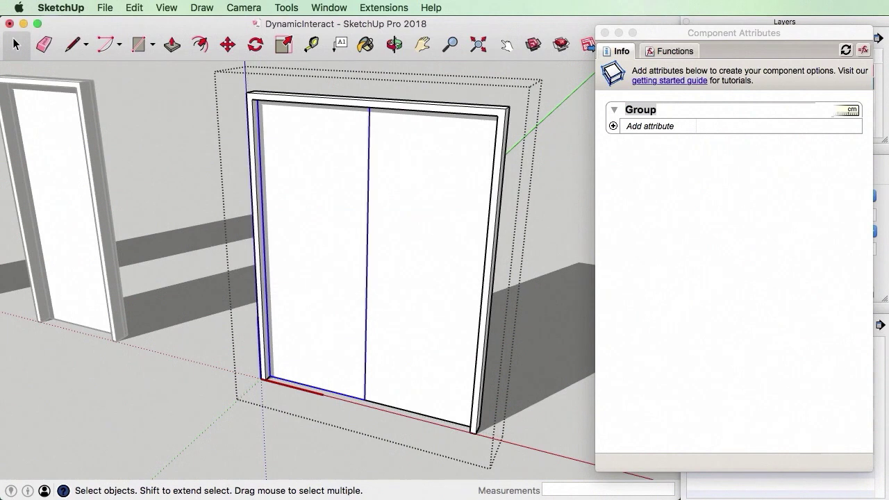
left_click(451, 203)
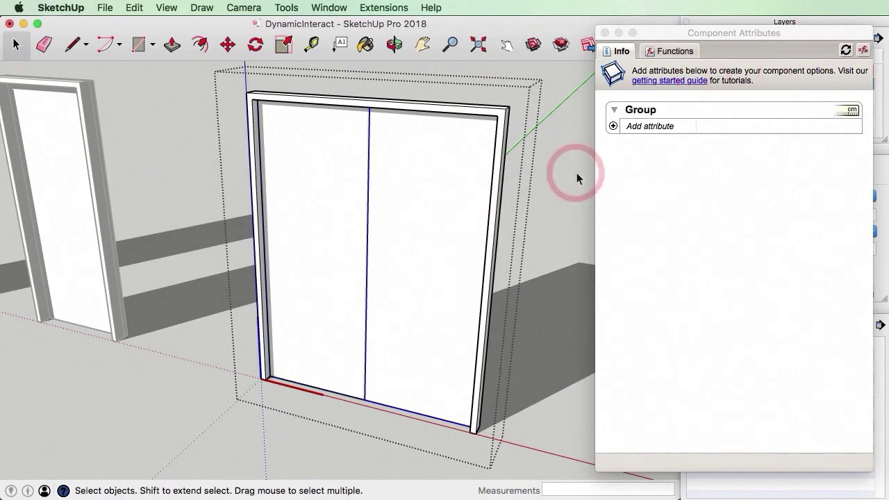
left_click(653, 110)
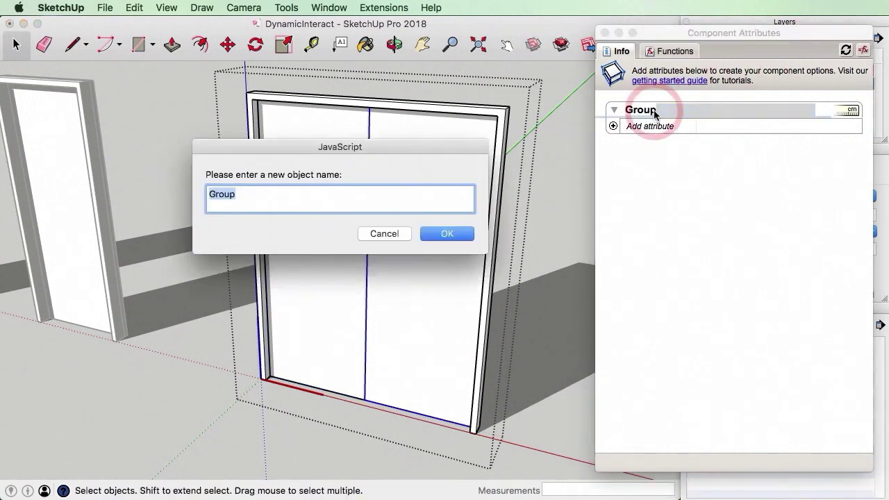
type("RightDoorLeaf")
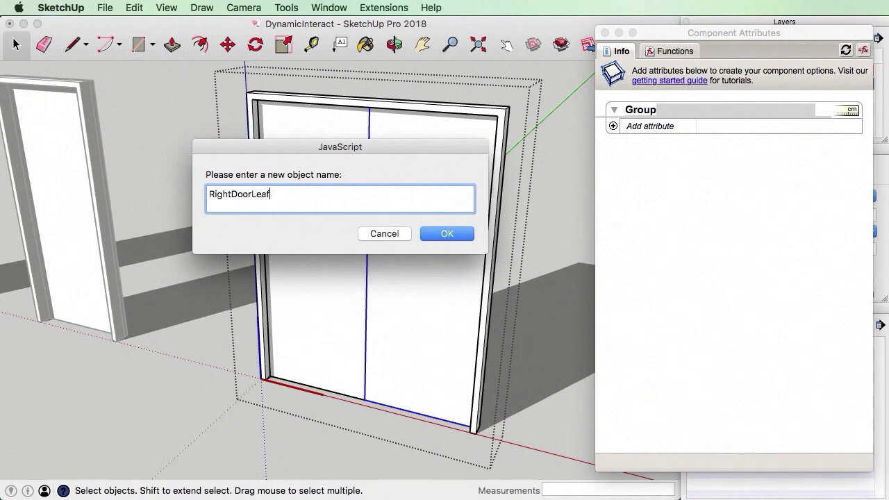
key("Return")
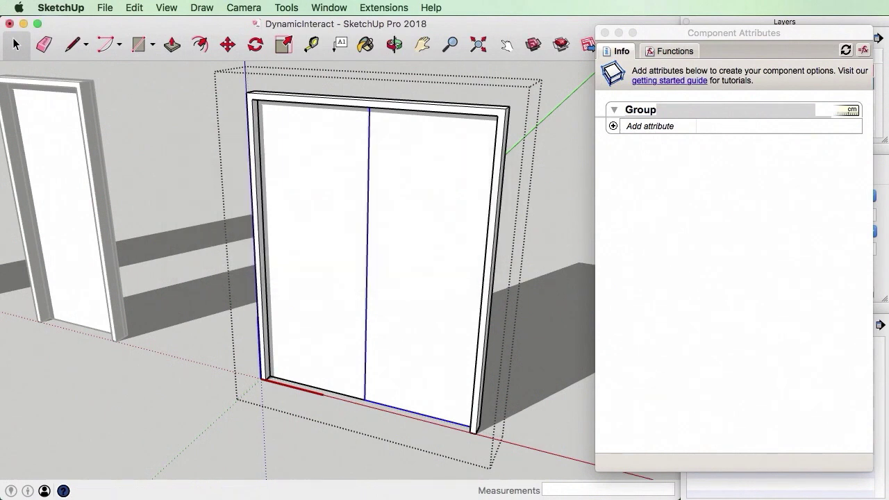
left_click(695, 199)
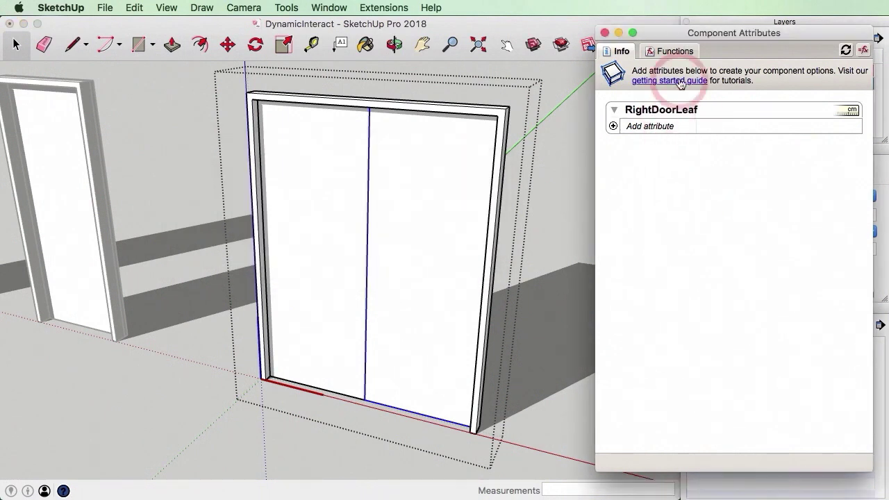
left_click(544, 159)
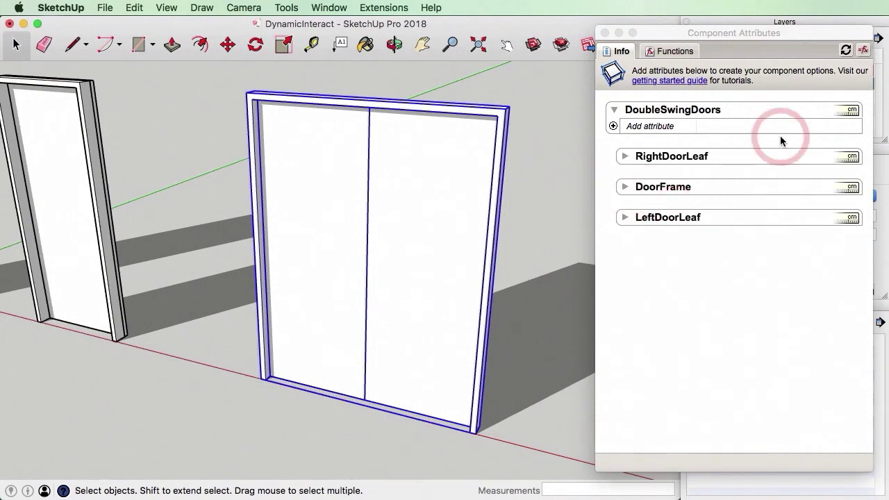
In Component Attributes, add an onClick attribute to RightDoorLeaf reading ANIMATE("RotZ",0,90)
left_click(614, 129)
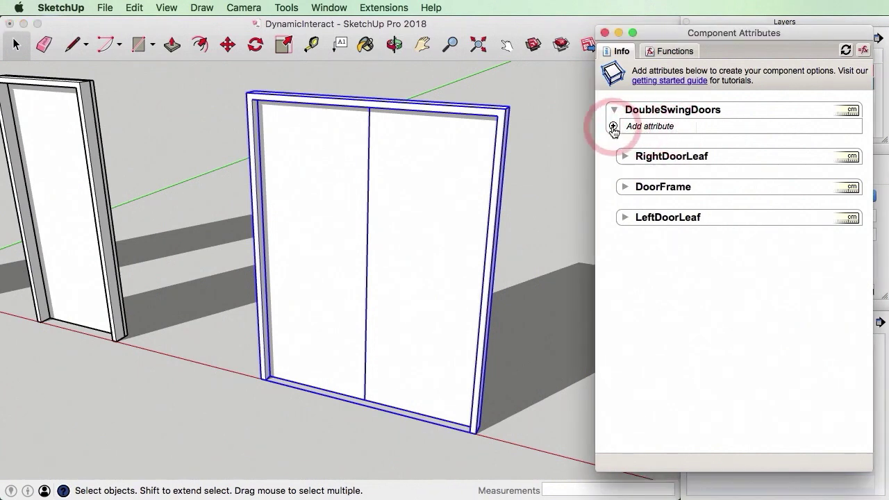
left_click(625, 157)
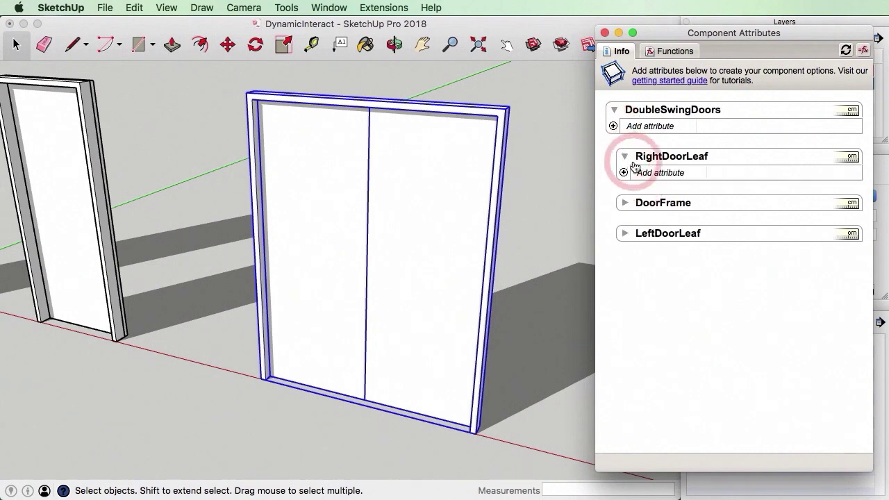
left_click(624, 172)
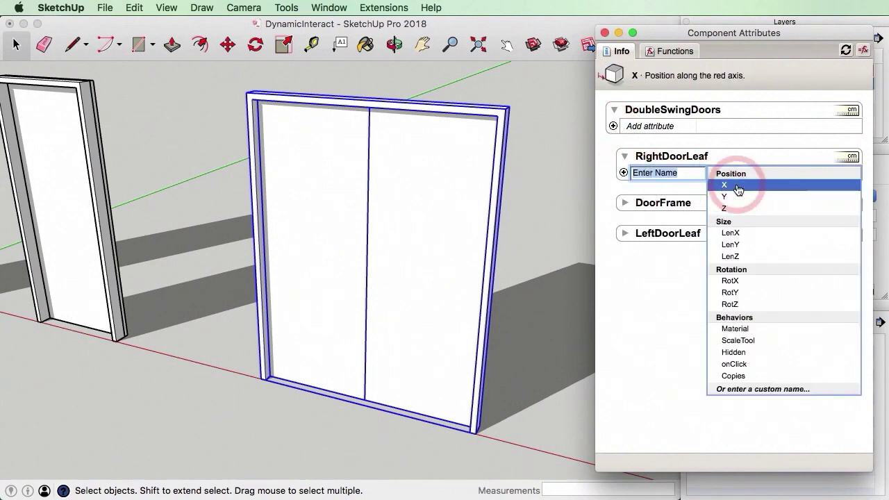
left_click(648, 297)
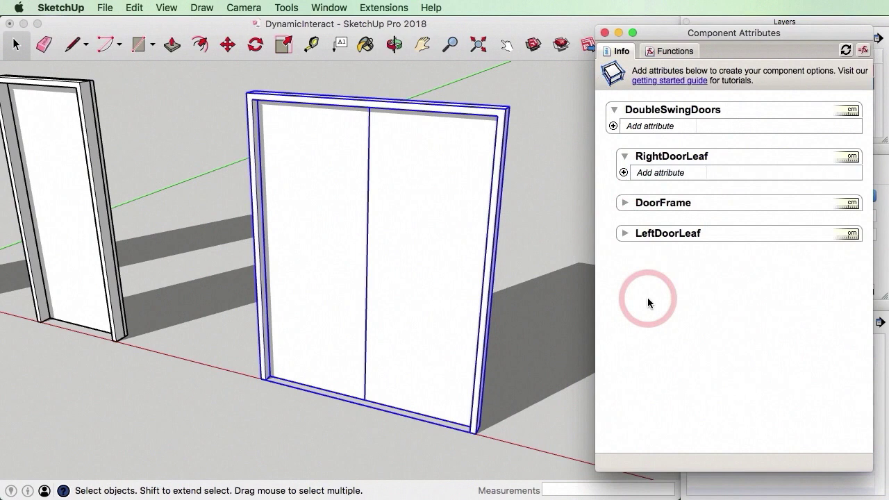
left_click(625, 157)
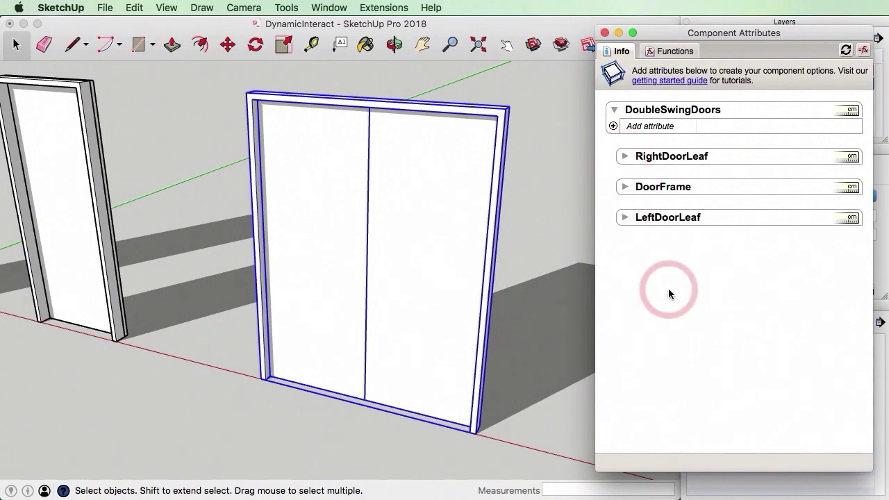
left_click(626, 157)
left_click(624, 234)
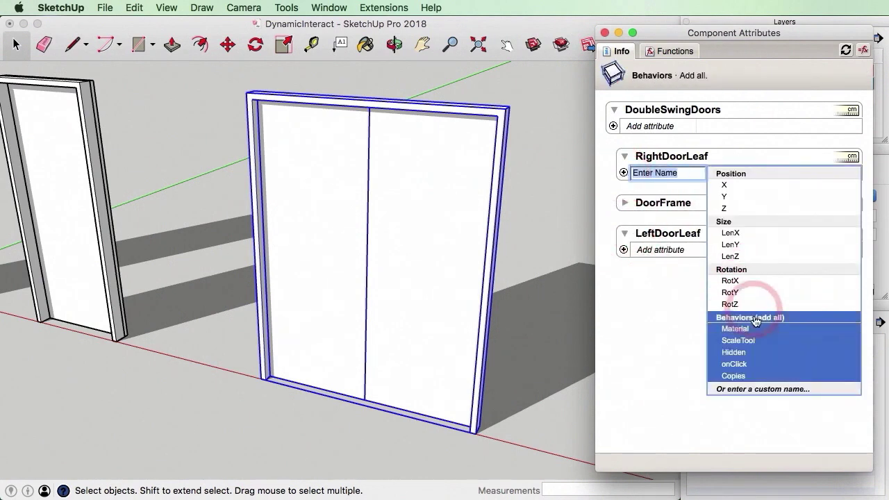
left_click(763, 367)
left_click(738, 216)
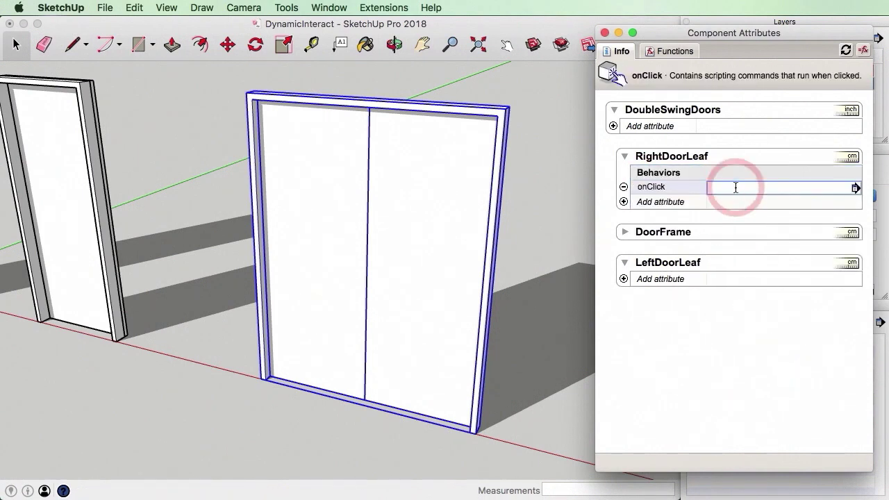
type("ANIMATE(“RotZ”,0,90")
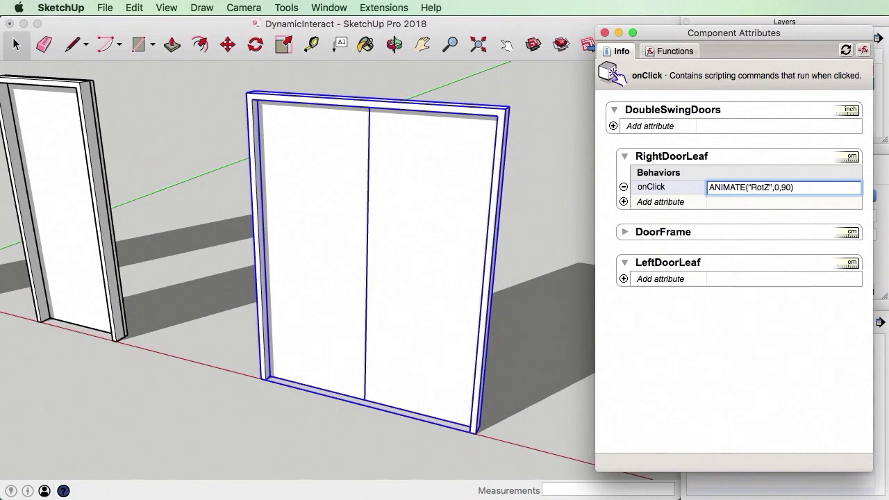
key("Return")
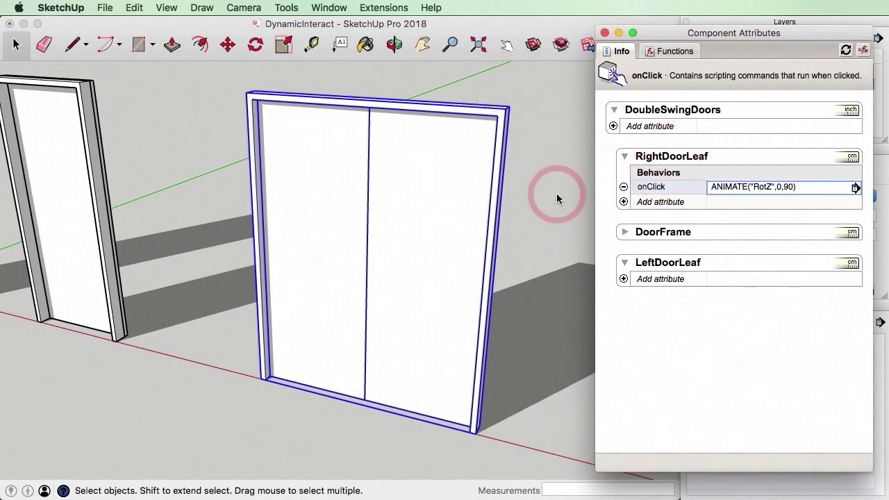
Copy RightDoorLeaf's ANIMATE("RotZ",0,90) formula into a new onClick attribute on LeftDoorLeaf
left_click(792, 198)
left_click(790, 208)
left_click(741, 362)
left_click(624, 278)
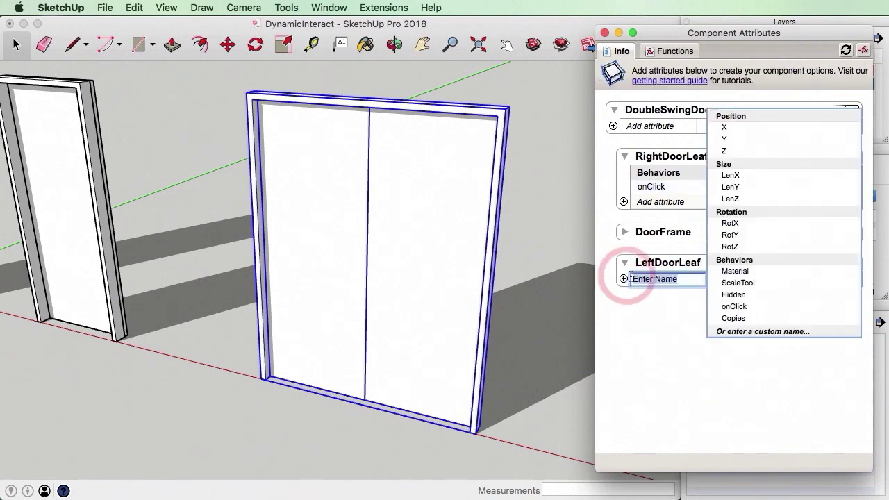
left_click(764, 307)
left_click(718, 293)
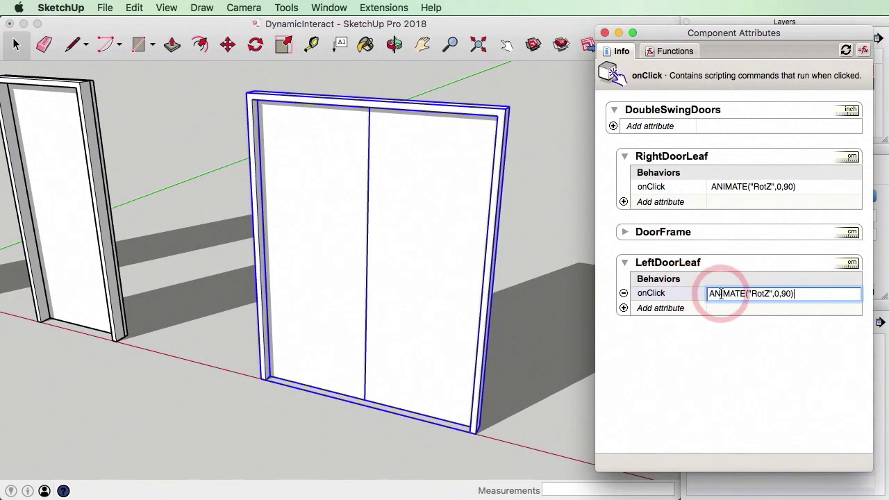
key("Return")
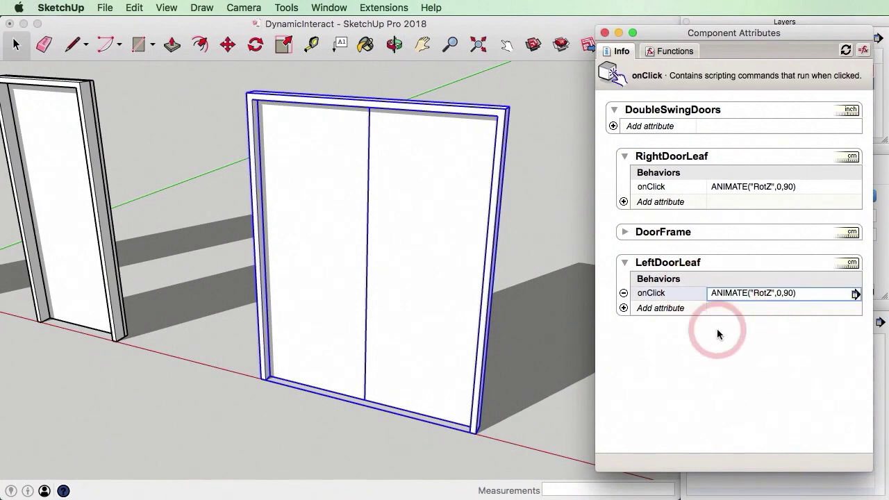
left_click(557, 408)
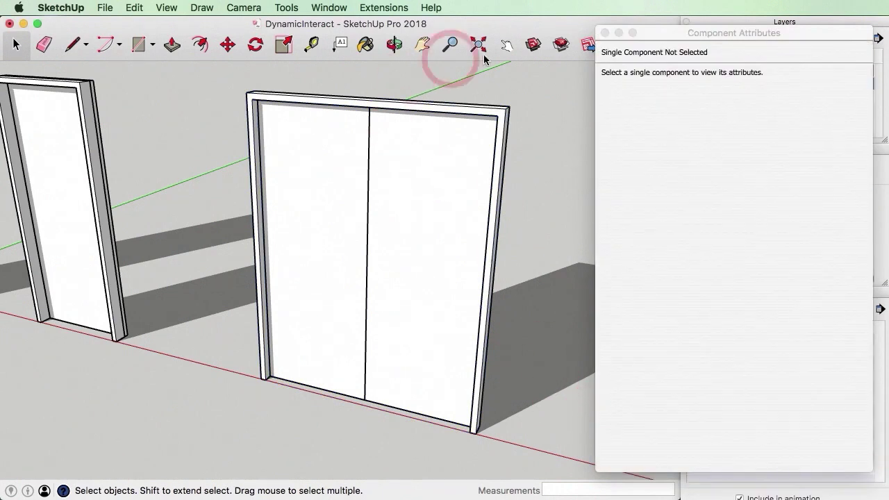
Use the Interact tool to swing the left leaf open and shut, then reselect the door
left_click(511, 44)
left_click(323, 230)
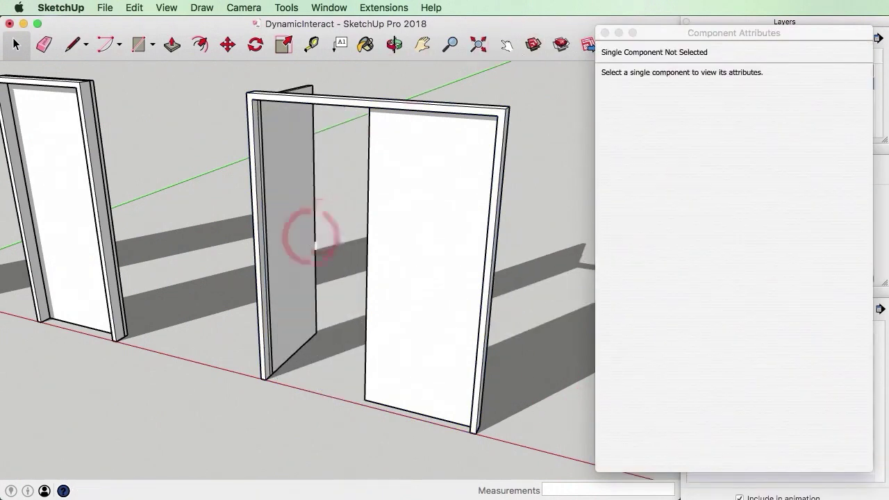
left_click(309, 240)
left_click(298, 349)
scroll(285, 354, "up", 5)
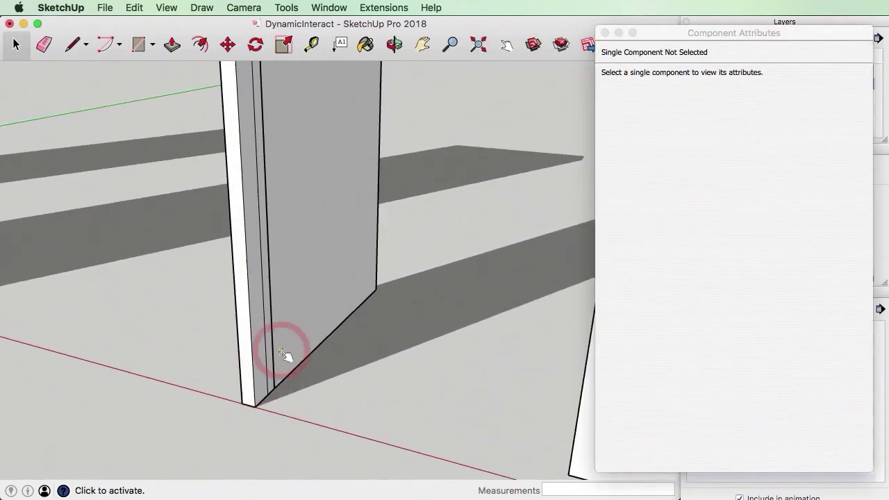
scroll(284, 352, "up", 3)
key("space")
scroll(295, 320, "down", 3)
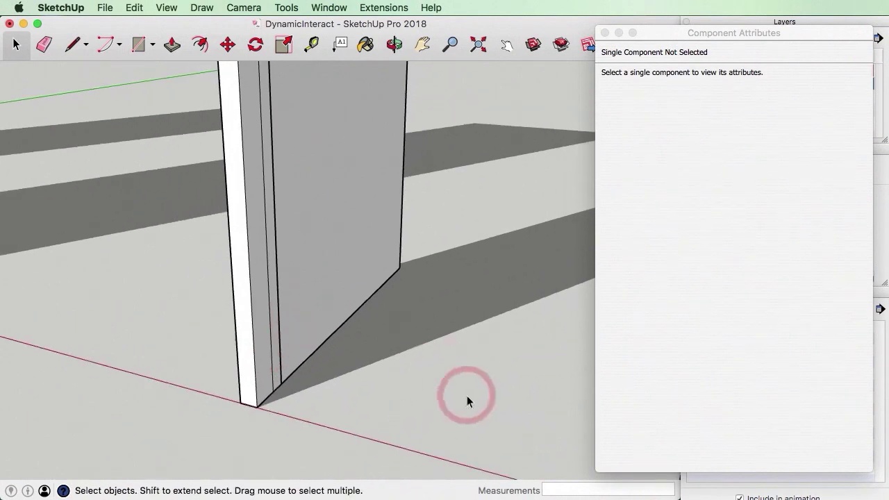
left_click(506, 45)
left_click(345, 222)
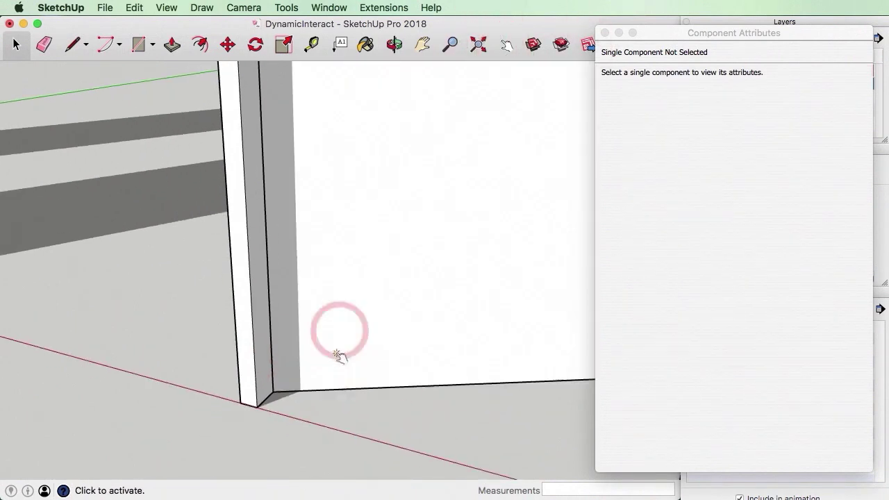
key("space")
left_click(308, 350)
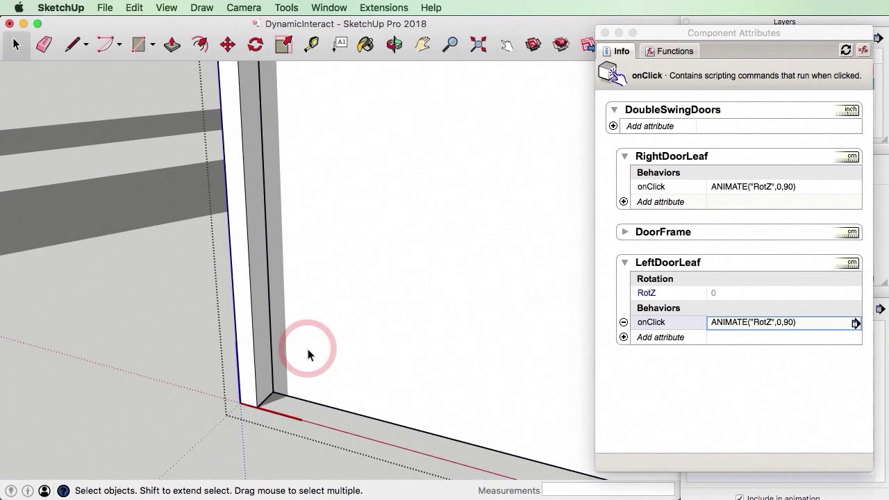
Place LeftDoorLeaf's axes at its bottom corner, red along the leaf, green upward
left_click(308, 349)
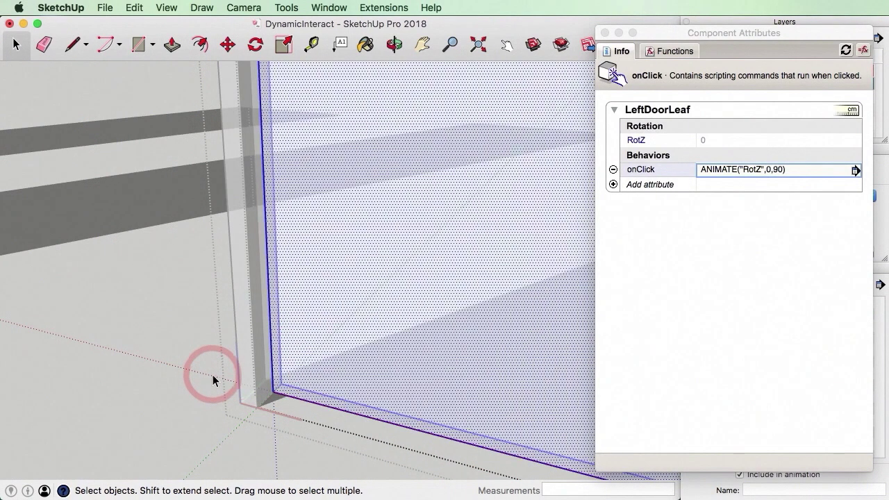
right_click(212, 380)
left_click(224, 377)
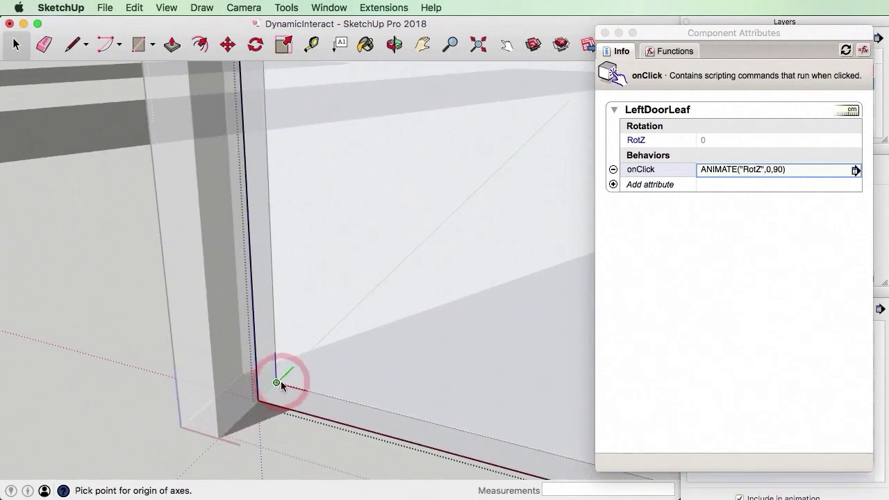
left_click(278, 383)
left_click(340, 400)
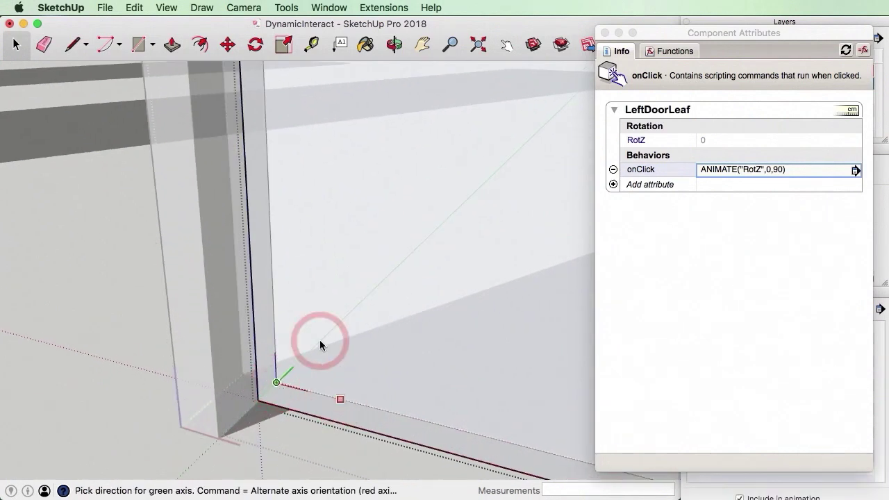
left_click(319, 340)
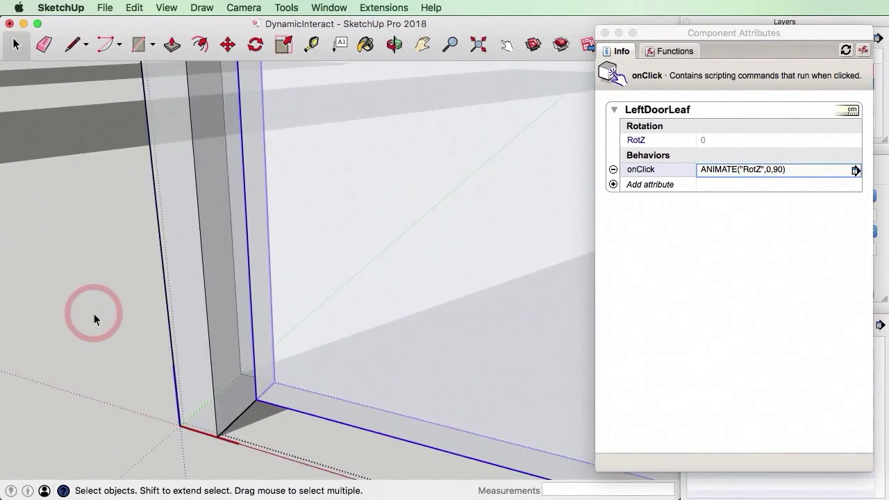
scroll(229, 326, "down", 10)
left_click(204, 393)
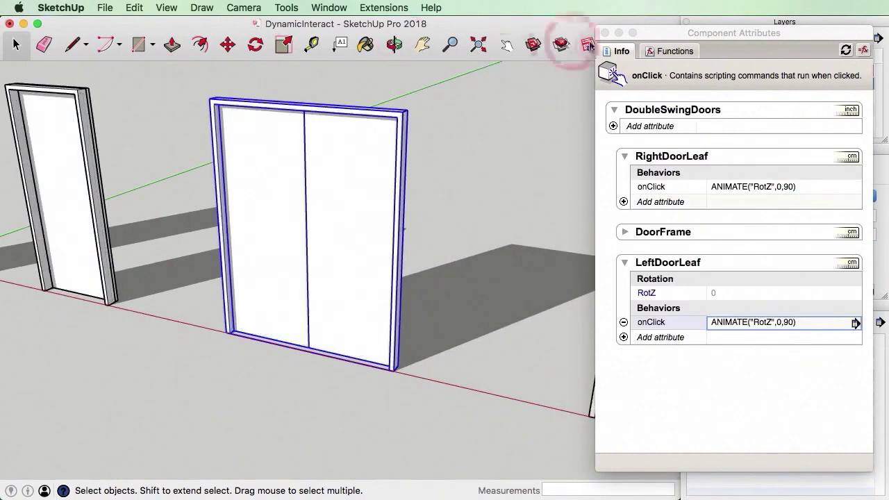
With the Interact tool, swing the left door leaf open and closed, then deselect
left_click(507, 44)
left_click(257, 208)
scroll(256, 302, "up", 5)
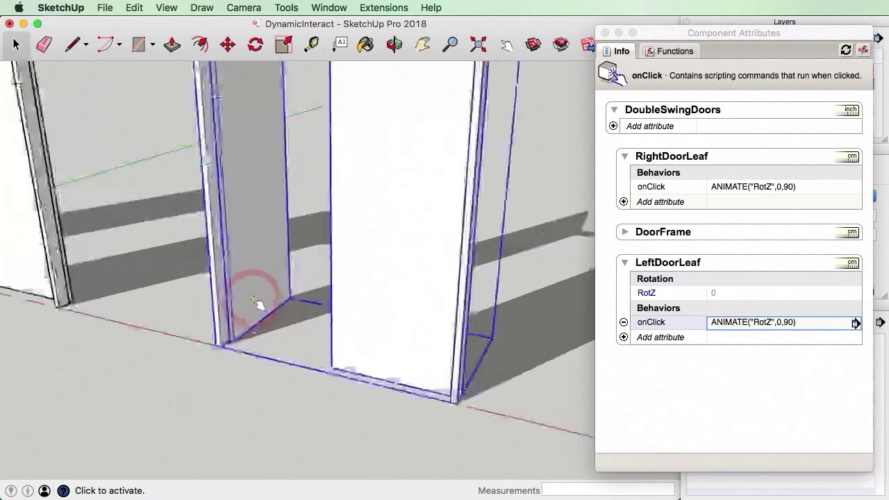
scroll(251, 303, "up", 2)
left_click(243, 304)
scroll(260, 316, "down", 5)
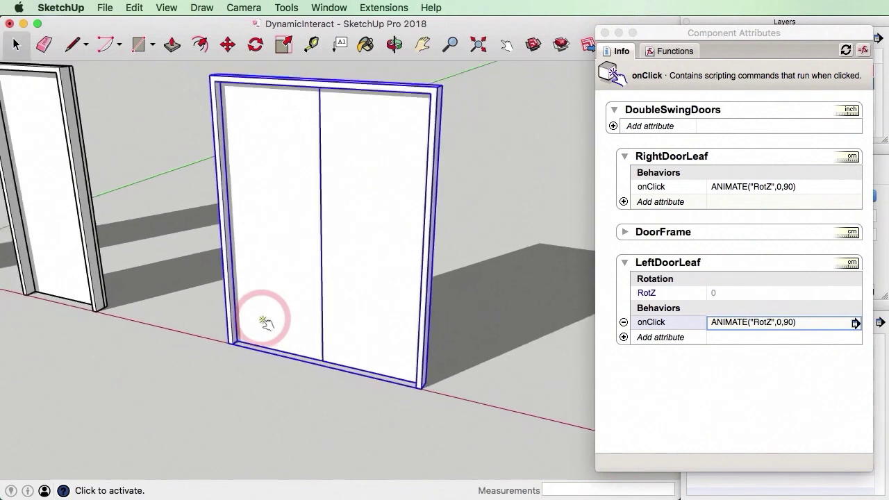
scroll(266, 322, "down", 3)
scroll(389, 195, "up", 3)
key("space")
left_click(491, 190)
Swing the right door leaf open and closed twice, then select the DoubleSwingDoors component
left_click(506, 44)
left_click(355, 240)
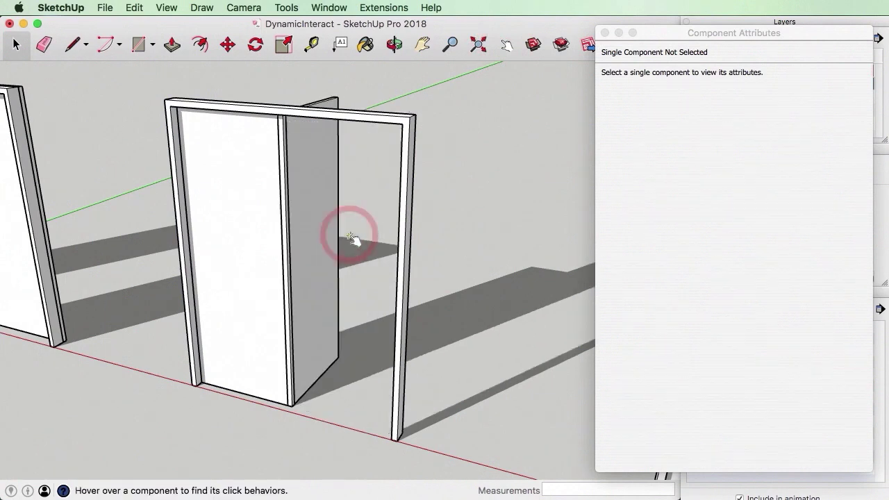
left_click(323, 259)
left_click(341, 278)
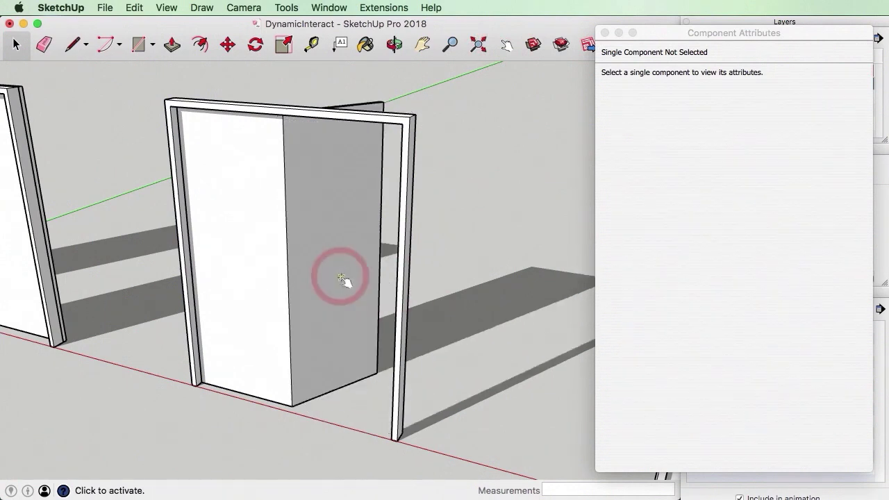
left_click(317, 271)
key("space")
scroll(375, 417, "up", 2)
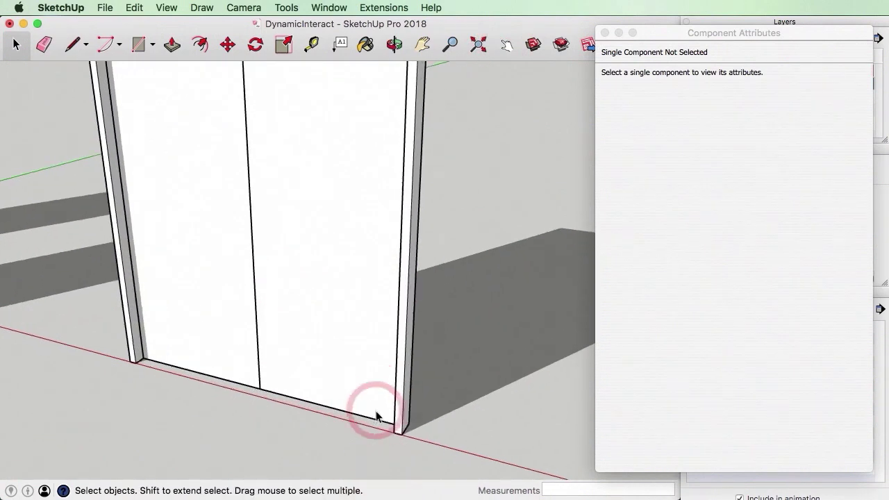
scroll(376, 410, "up", 2)
left_click(377, 407)
Enter the door assembly and select the right leaf and its axes
scroll(316, 343, "down", 1)
scroll(314, 345, "up", 2)
double_click(313, 344)
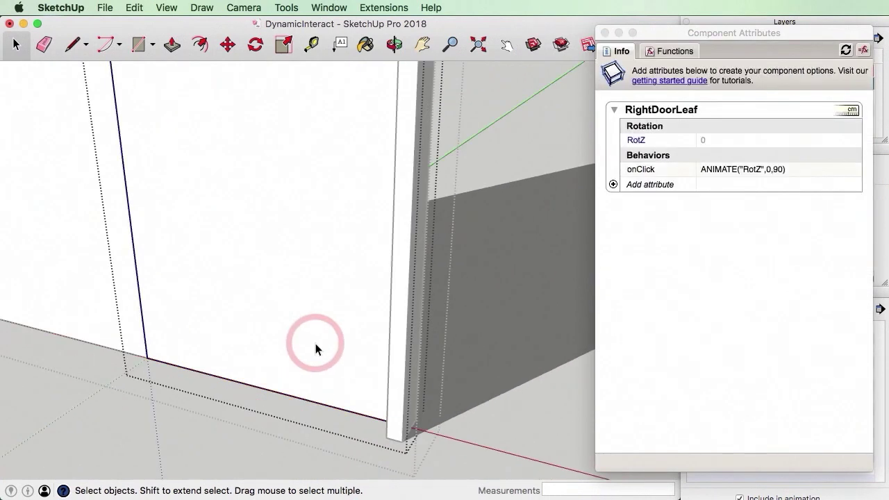
left_click(190, 330)
left_click(147, 362)
left_click_drag(146, 359, 150, 398)
Place RightDoorLeaf's axes at its outer bottom corner, set red and green directions, exit
right_click(149, 393)
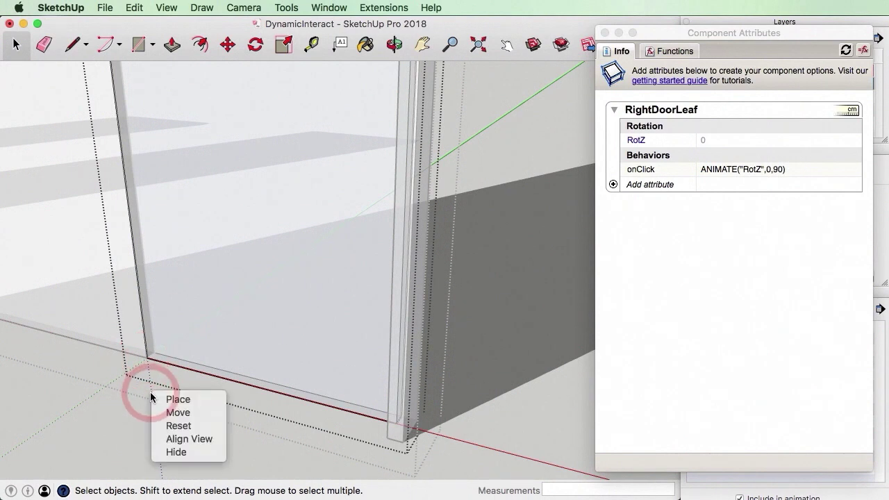
left_click(178, 400)
scroll(396, 415, "up", 4)
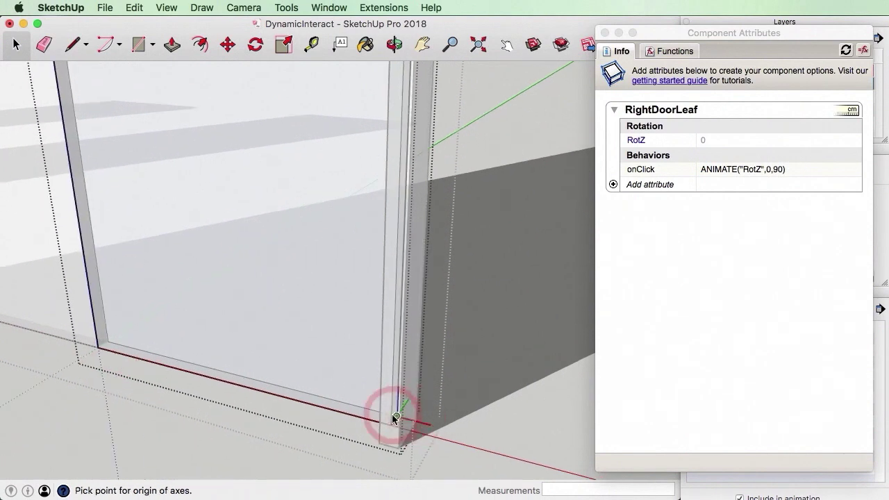
left_click(399, 417)
left_click(482, 431)
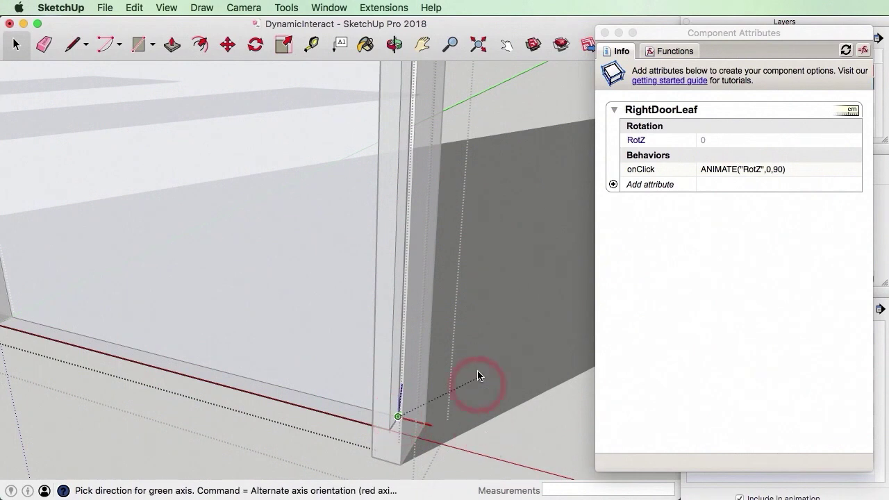
left_click(485, 341)
scroll(519, 273, "down", 5)
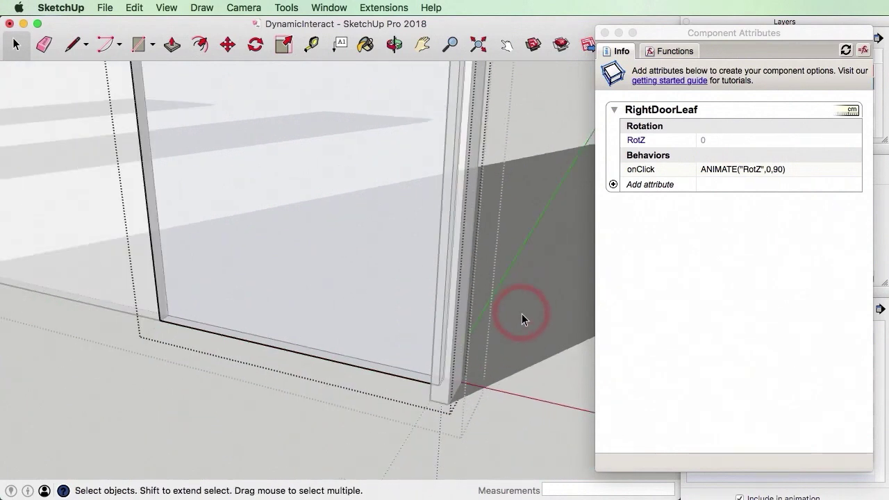
left_click(357, 423)
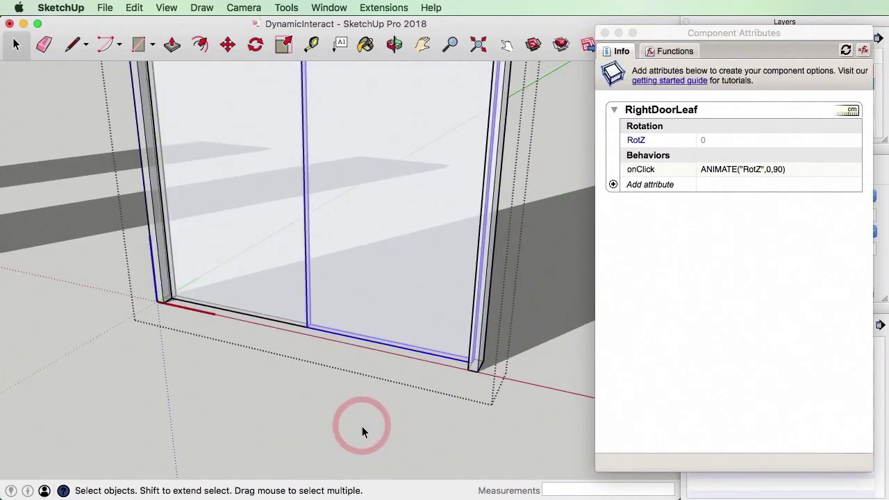
left_click(303, 430)
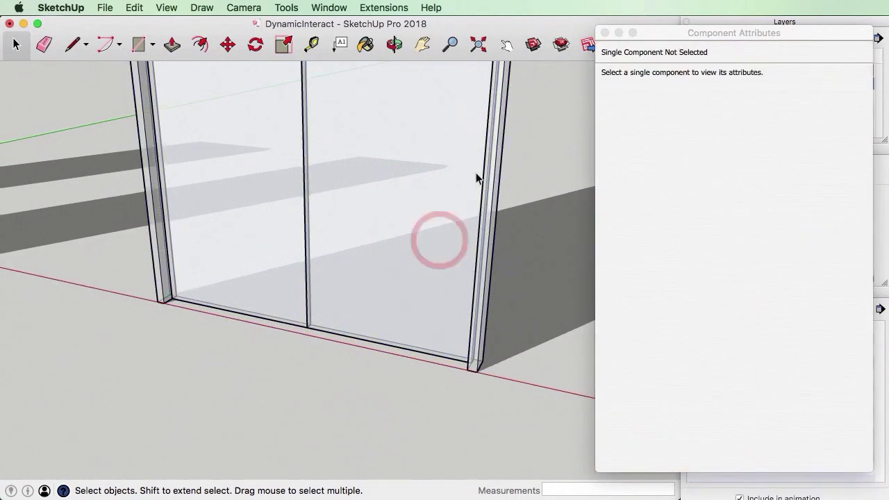
left_click(506, 45)
scroll(288, 298, "down", 5)
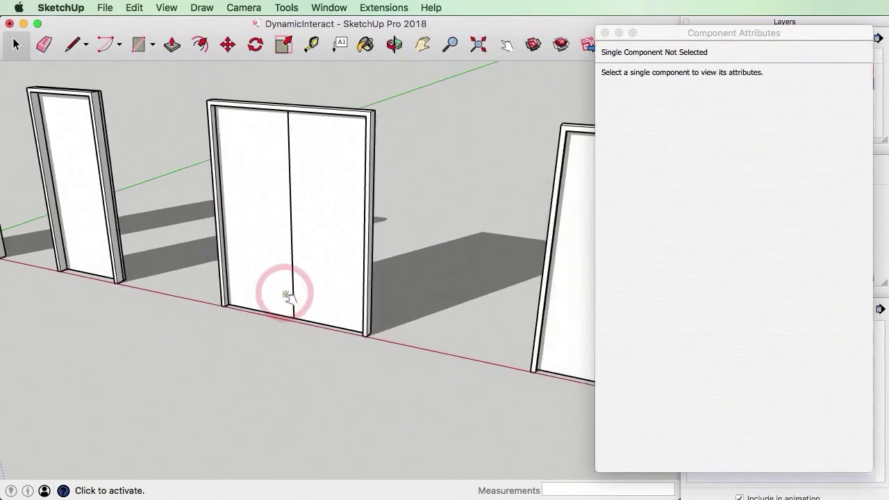
scroll(264, 223, "up", 6)
left_click(371, 324)
scroll(340, 299, "down", 4)
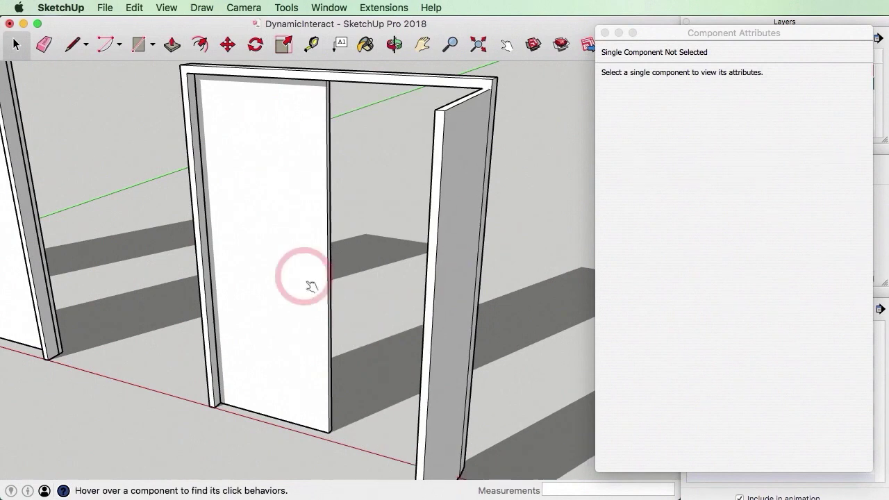
scroll(312, 285, "up", 4)
left_click(362, 297)
left_click(341, 278)
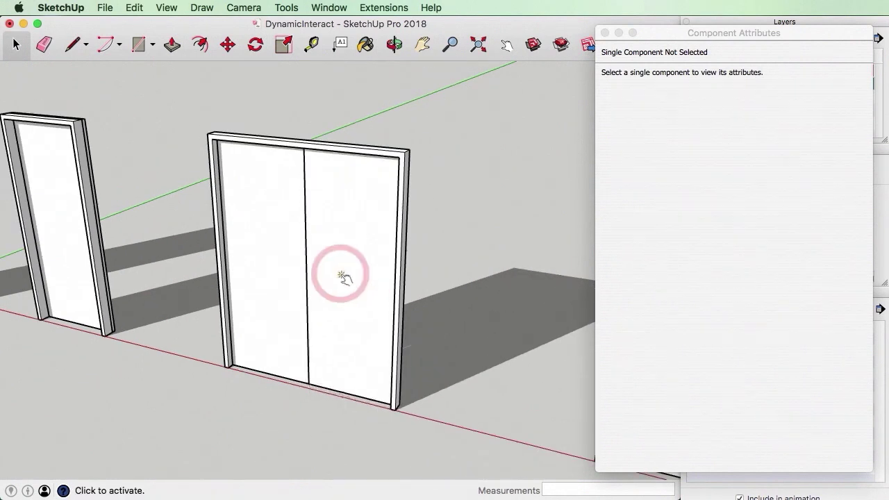
key("space")
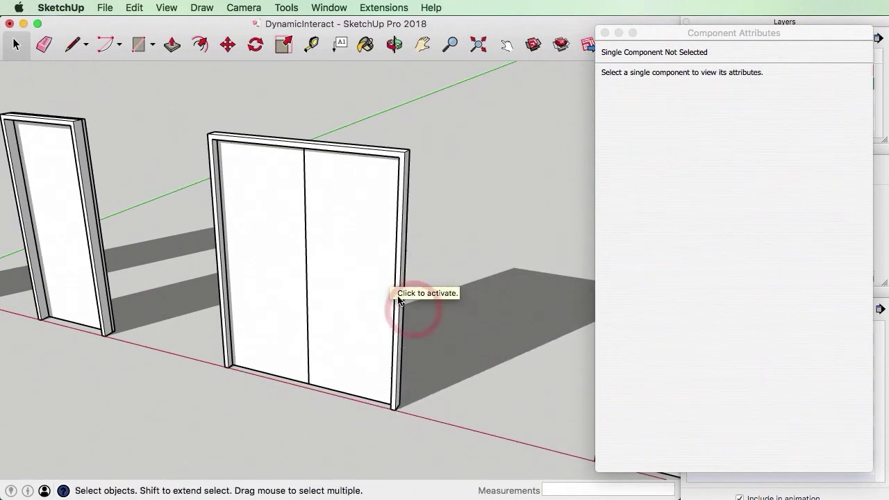
left_click(366, 280)
Select the double door and begin editing LeftDoorLeaf's onClick, then cancel the edit
left_click(704, 259)
left_click(793, 367)
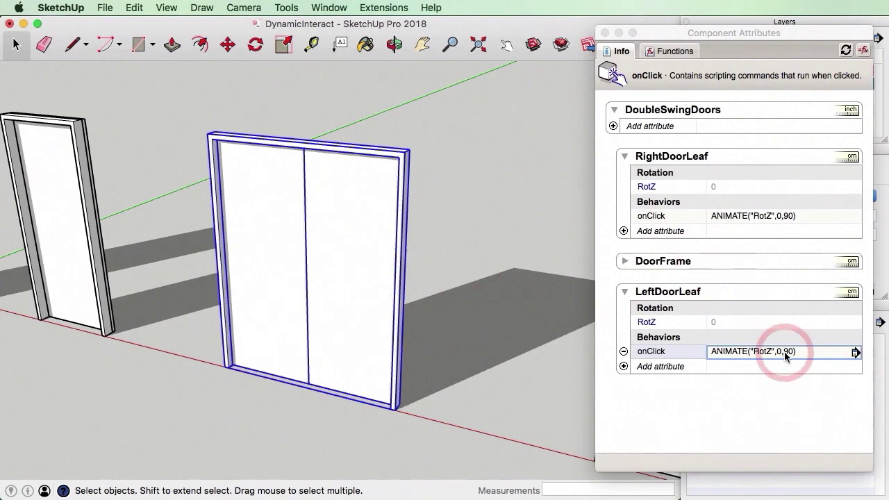
left_click(785, 353)
type("-")
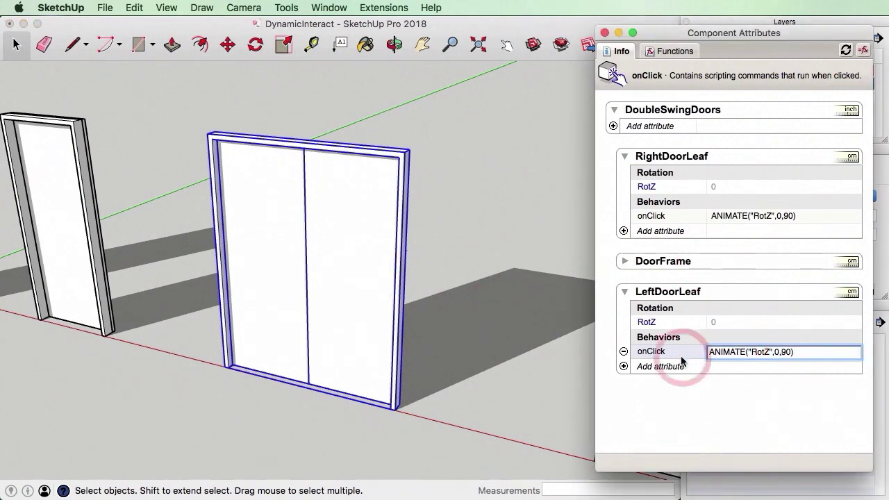
left_click(804, 220)
left_click(788, 216)
key("Escape")
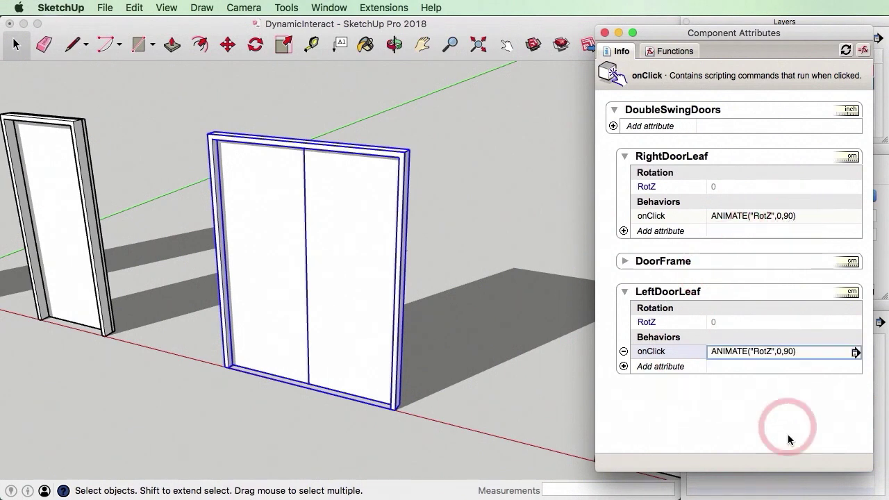
Change RightDoorLeaf's onClick to ANIMATE("RotZ",0,-90) and deselect the door
left_click(788, 216)
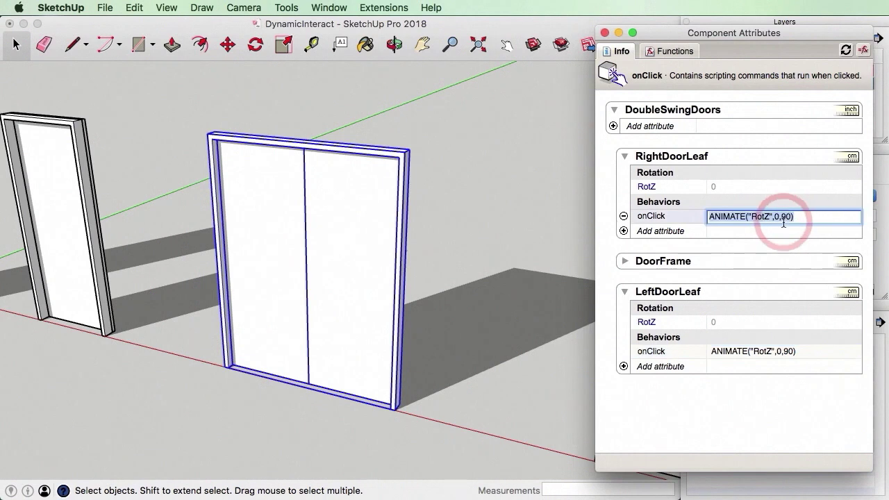
left_click(783, 216)
type("-")
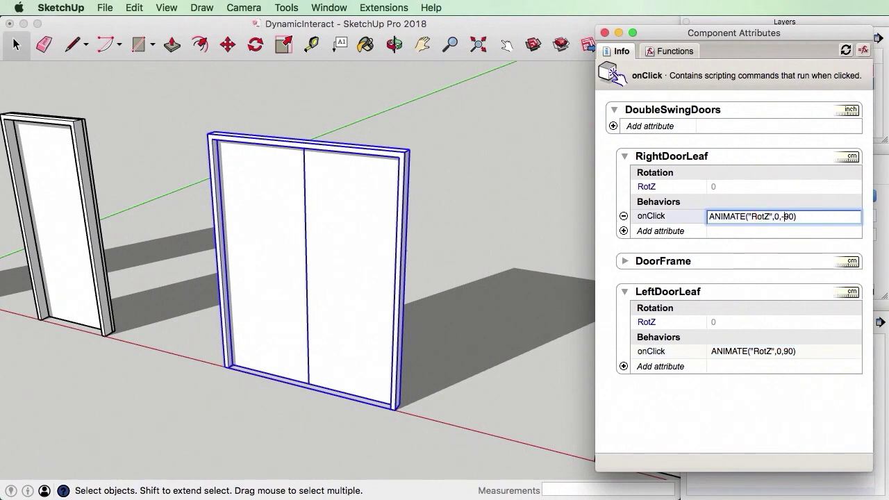
key("Return")
left_click(745, 272)
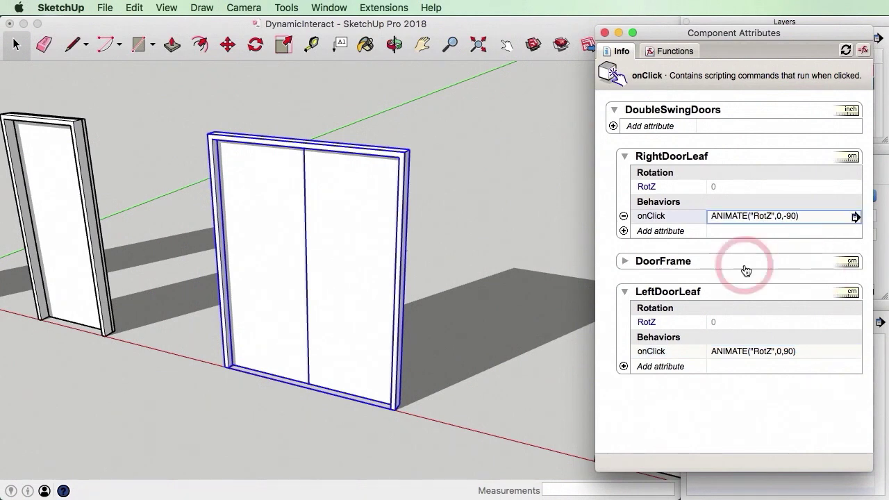
left_click(482, 224)
left_click(509, 103)
left_click(507, 43)
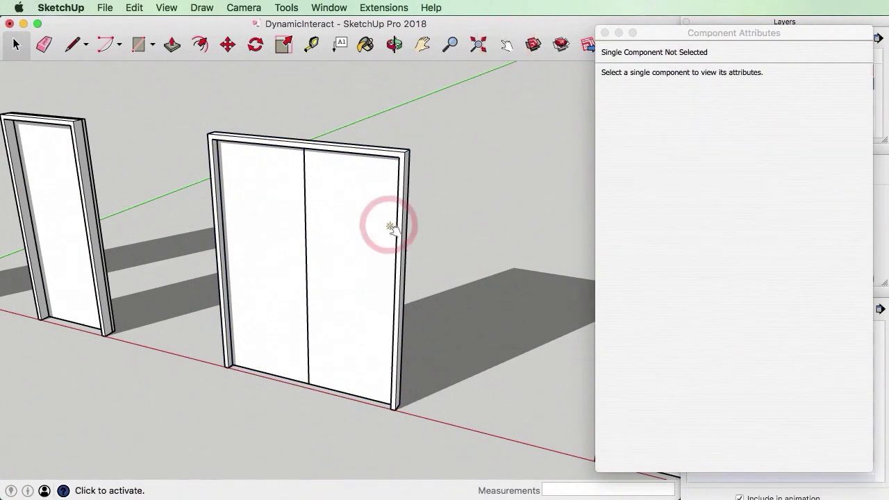
left_click(389, 229)
left_click(298, 270)
left_click(250, 231)
left_click(294, 214)
left_click(418, 208)
left_click(278, 259)
left_click(347, 229)
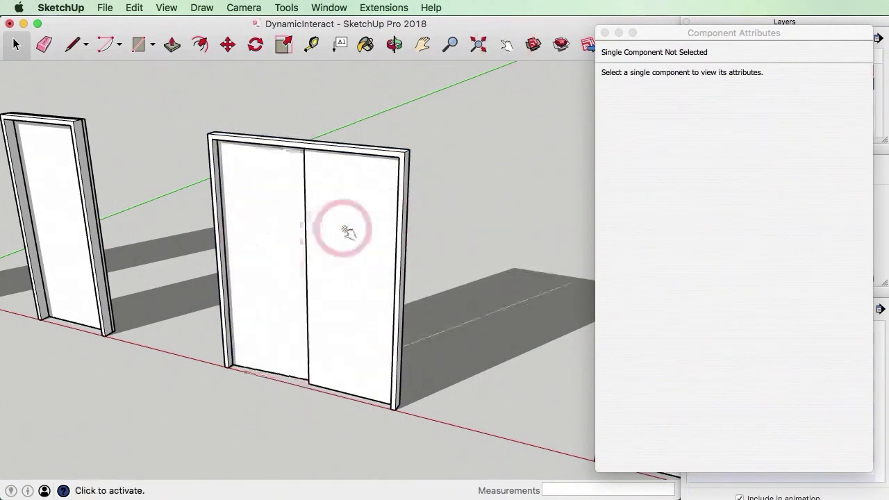
left_click(362, 229)
left_click(476, 266)
left_click(434, 232)
left_click(441, 242)
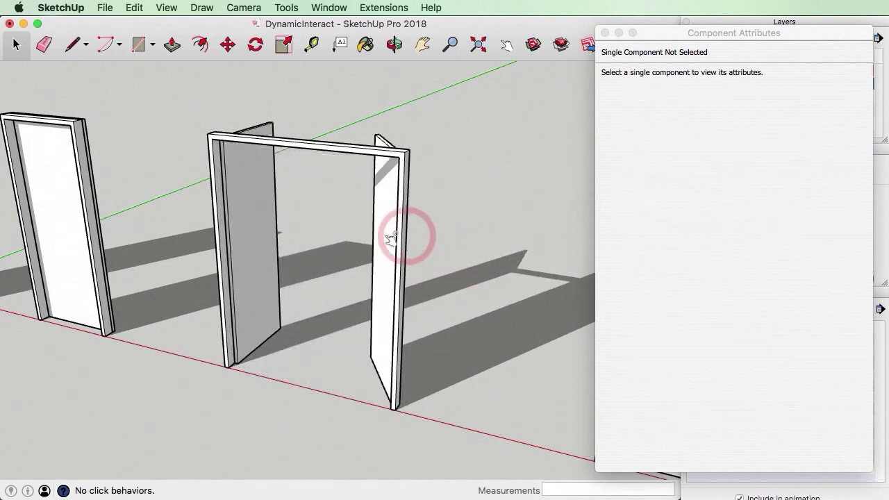
left_click(264, 239)
middle_click_drag(298, 262, 362, 259)
scroll(287, 252, "down", 3)
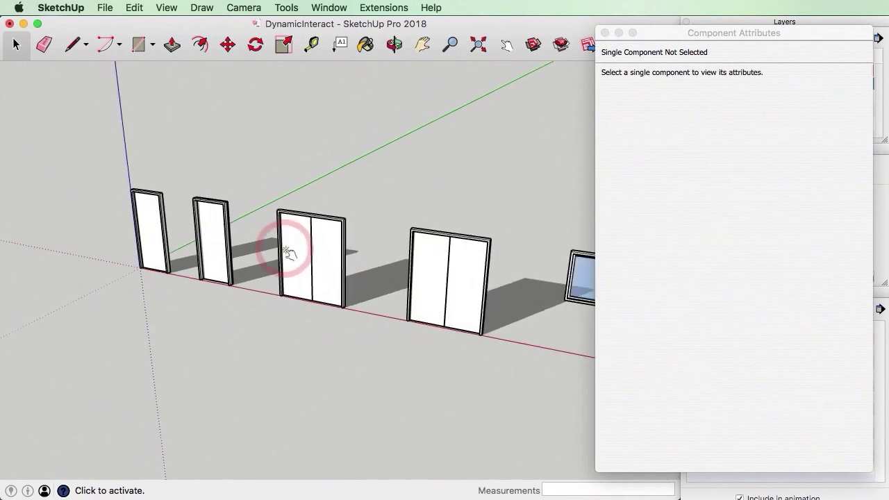
middle_click_drag(288, 253, 304, 258)
left_click(477, 302)
scroll(523, 307, "up", 5)
scroll(522, 308, "down", 5)
left_click(233, 258)
left_click(262, 256)
left_click(239, 248)
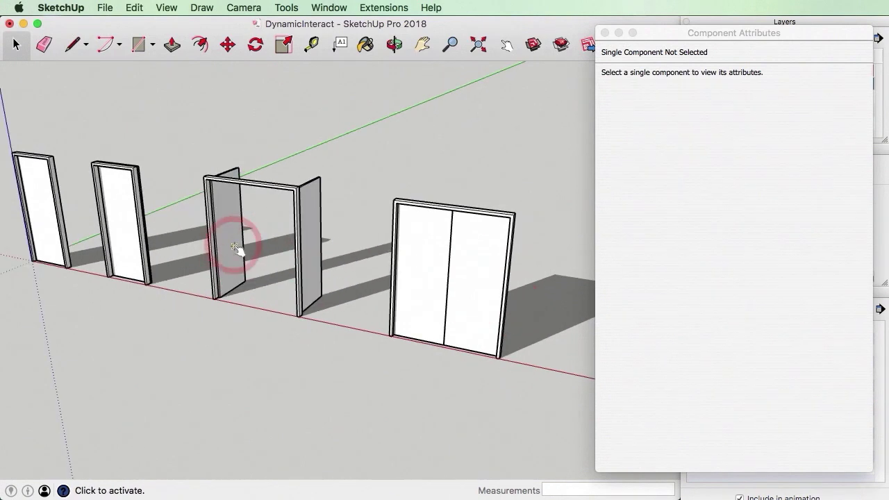
left_click(307, 242)
left_click(232, 226)
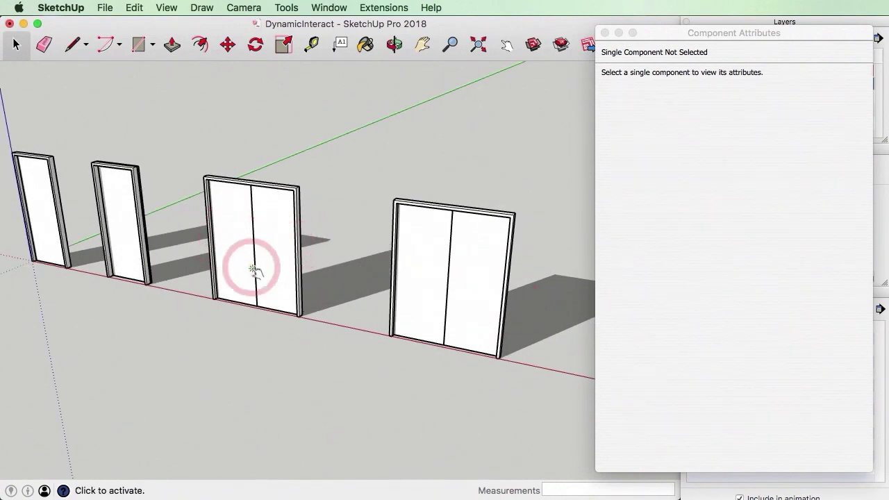
scroll(270, 239, "up", 4)
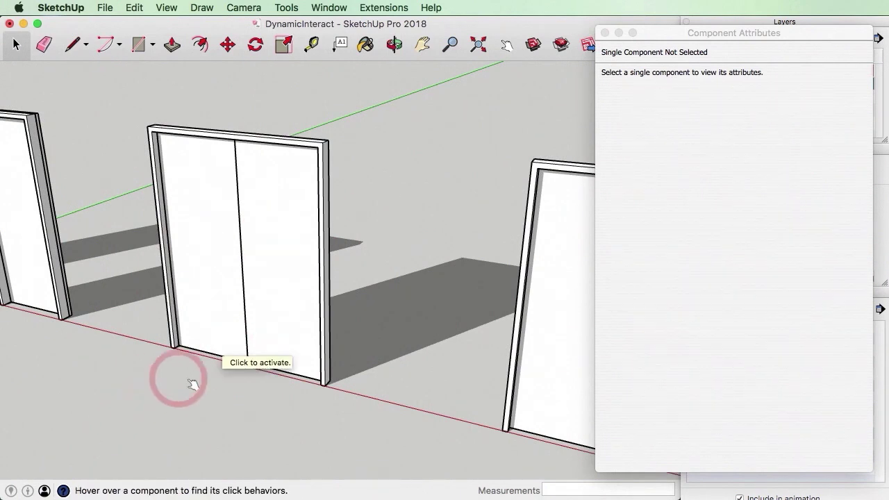
left_click(239, 306)
left_click(256, 290)
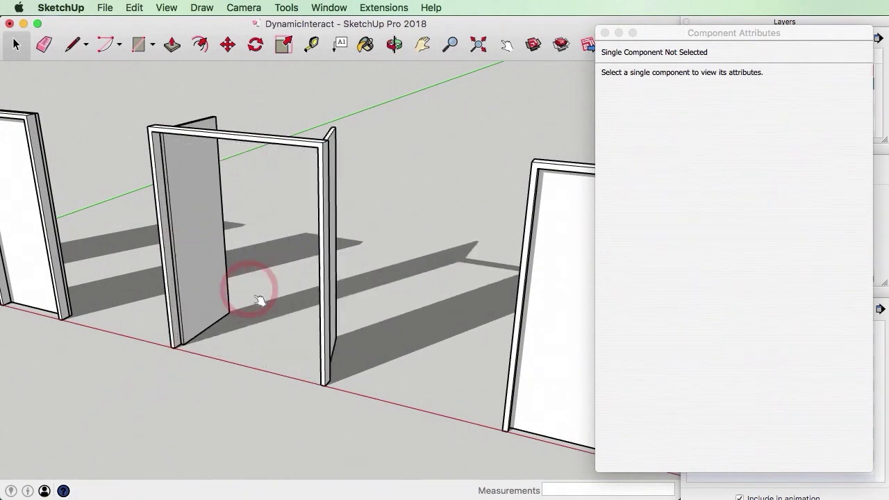
left_click(220, 271)
left_click(318, 252)
scroll(243, 253, "down", 6)
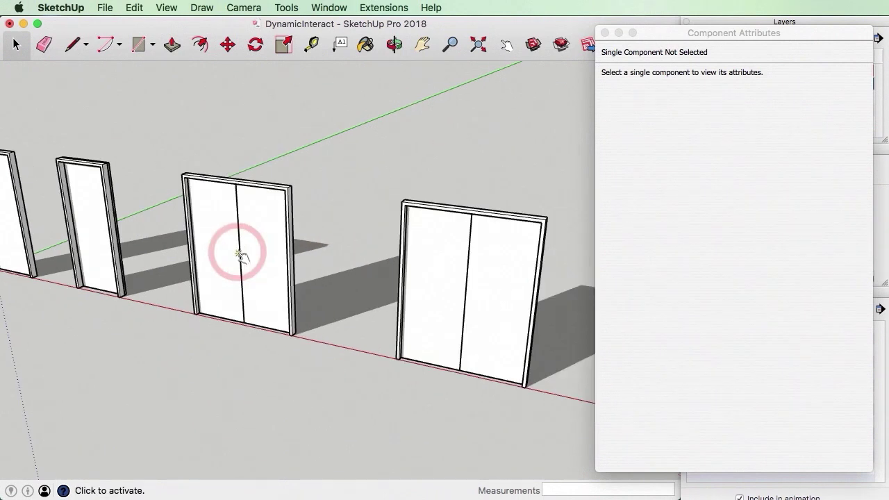
scroll(396, 265, "up", 4)
key("space")
scroll(351, 253, "down", 3)
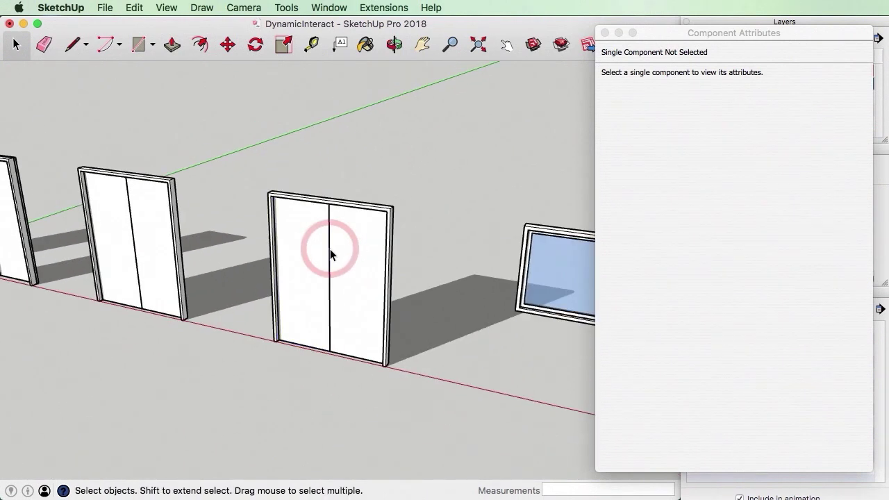
left_click(291, 215)
left_click(243, 157)
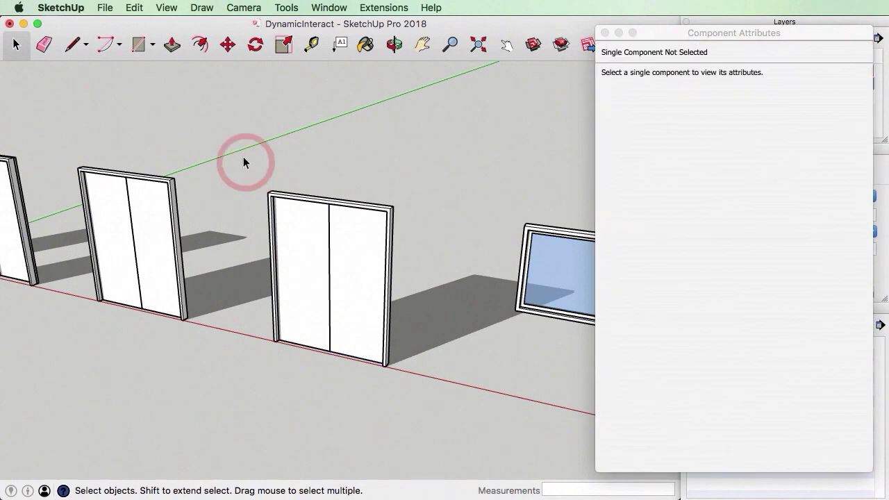
left_click_drag(225, 120, 423, 341)
Delete the middle door and copy the double door about 3463 mm along the red axis
key("Delete")
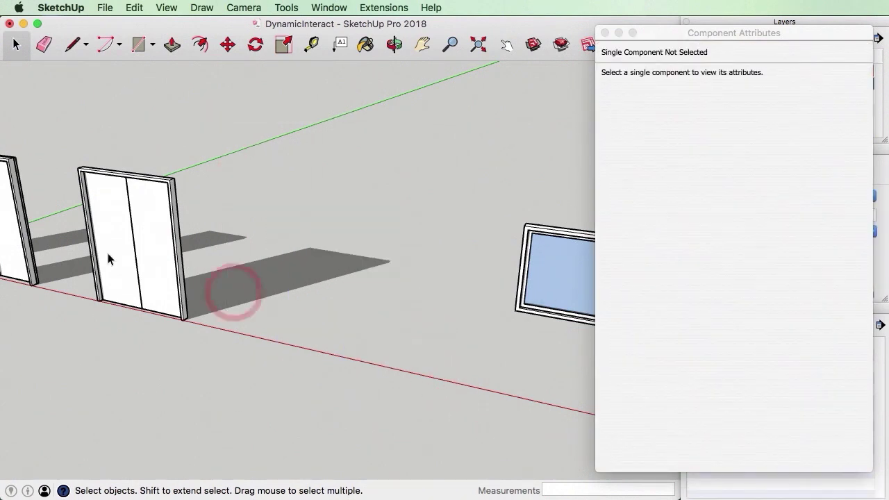
left_click_drag(55, 132, 243, 400)
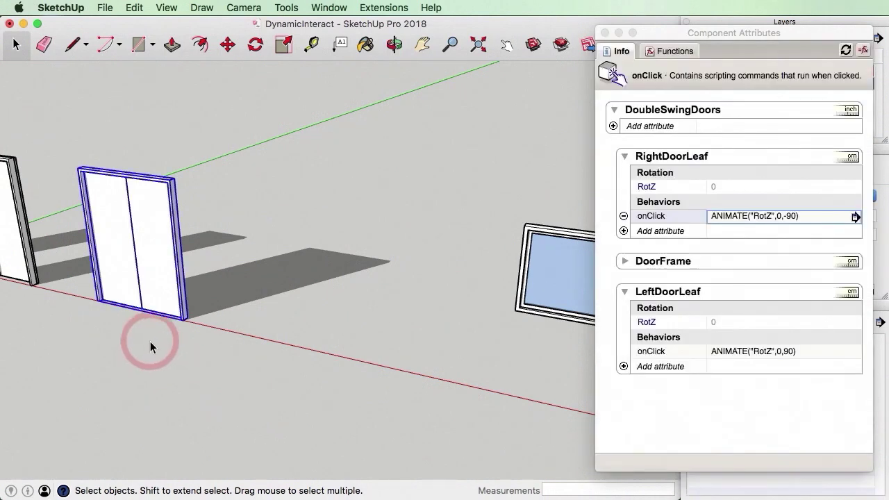
key("m")
left_click_drag(106, 333, 330, 382)
key("alt")
key("space")
left_click(445, 420)
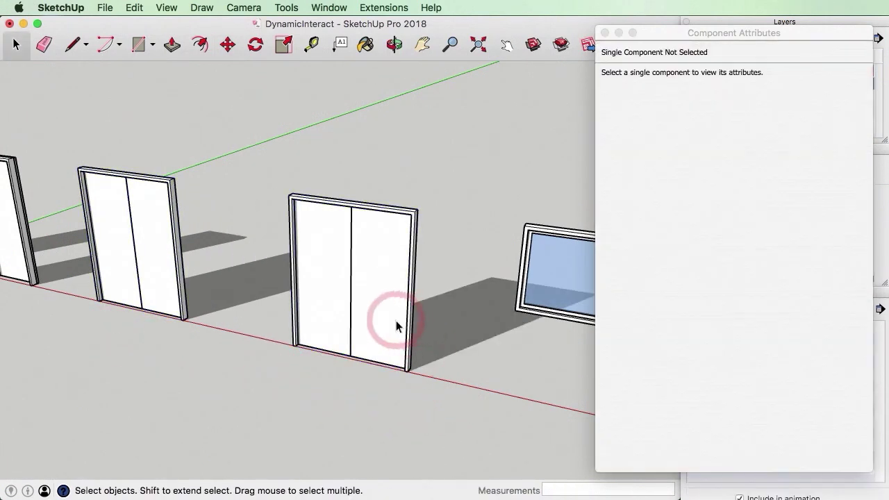
Make the copied double door a unique component
left_click(332, 282)
right_click(333, 283)
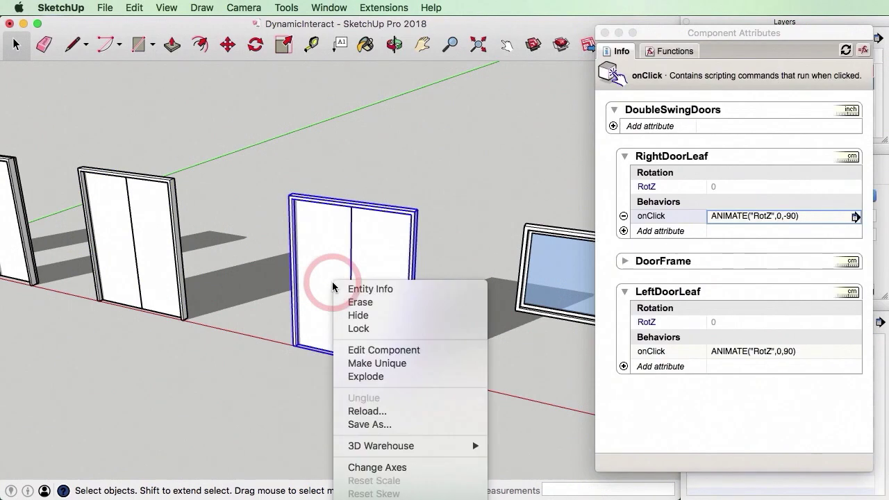
left_click(384, 364)
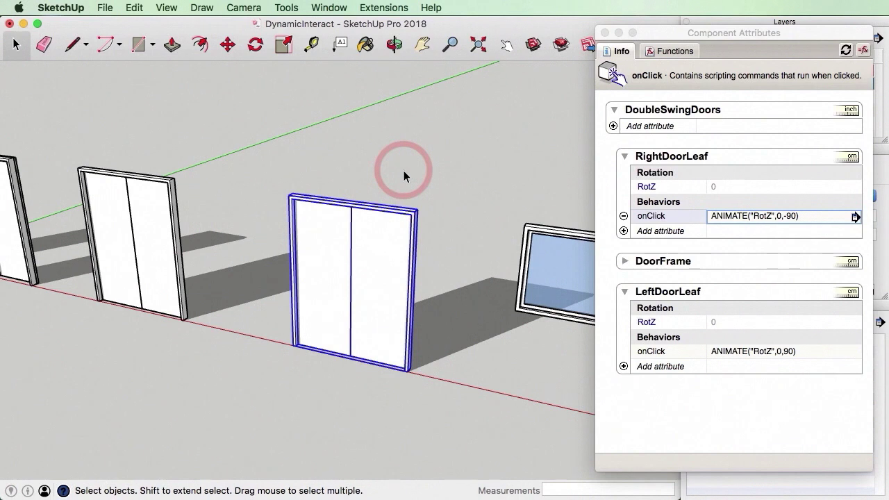
left_click(424, 340)
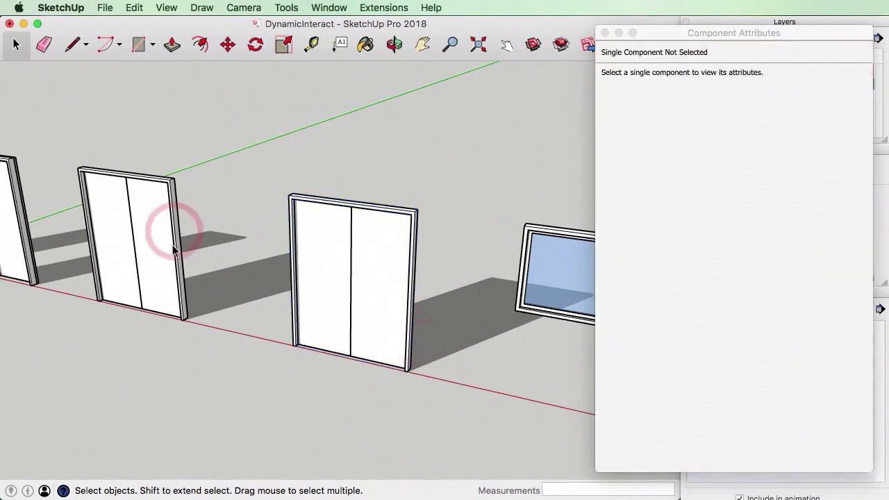
Inside the copied door, select both leaves and group them together
scroll(389, 295, "up", 3)
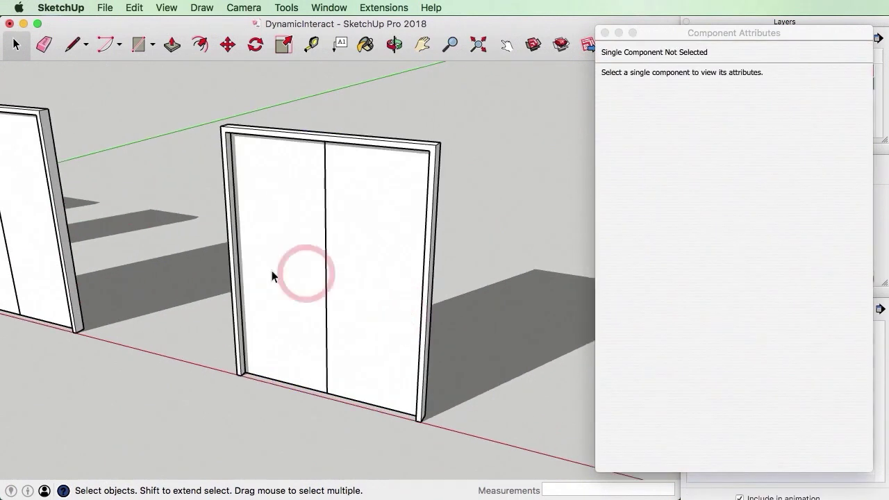
scroll(312, 298, "down", 2)
scroll(313, 298, "up", 2)
left_click(313, 302)
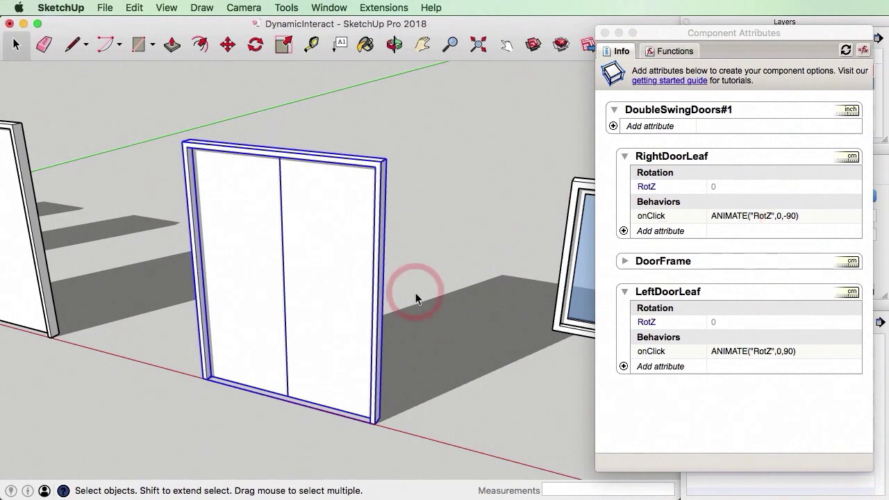
left_click(451, 324)
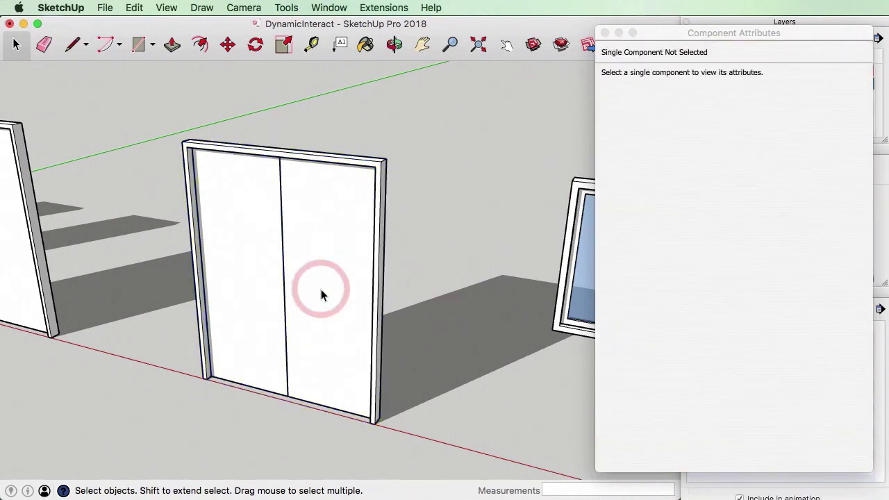
left_click(321, 289)
double_click(240, 288)
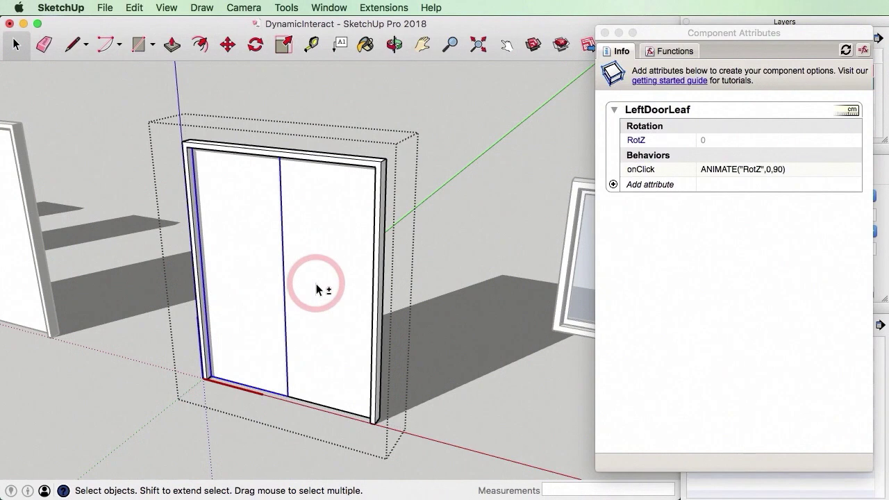
left_click(316, 289, "shift")
right_click(297, 248)
left_click(331, 291)
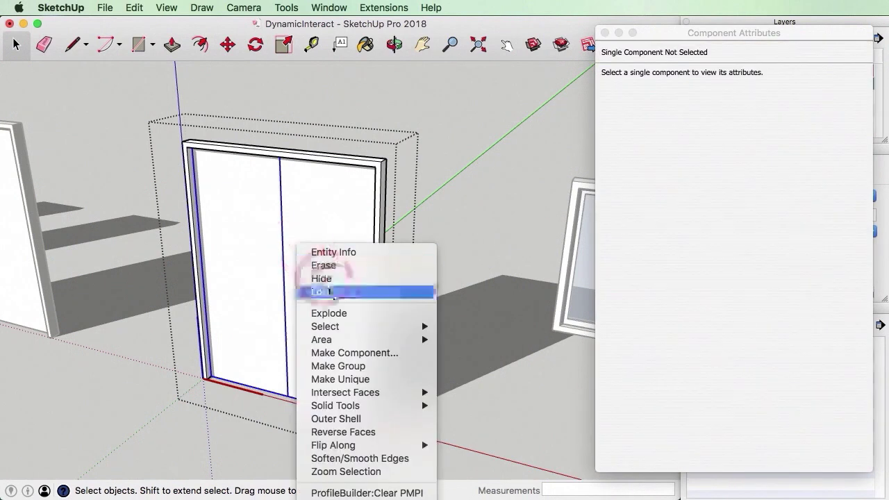
left_click(359, 353)
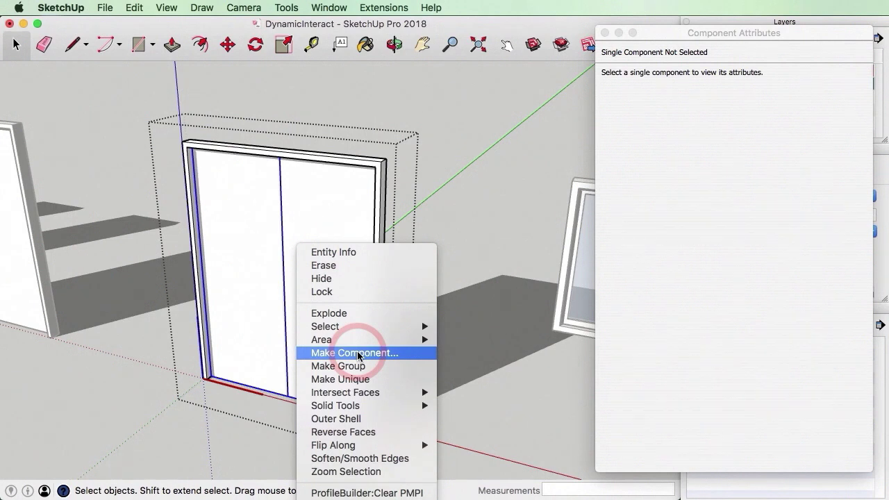
left_click(362, 369)
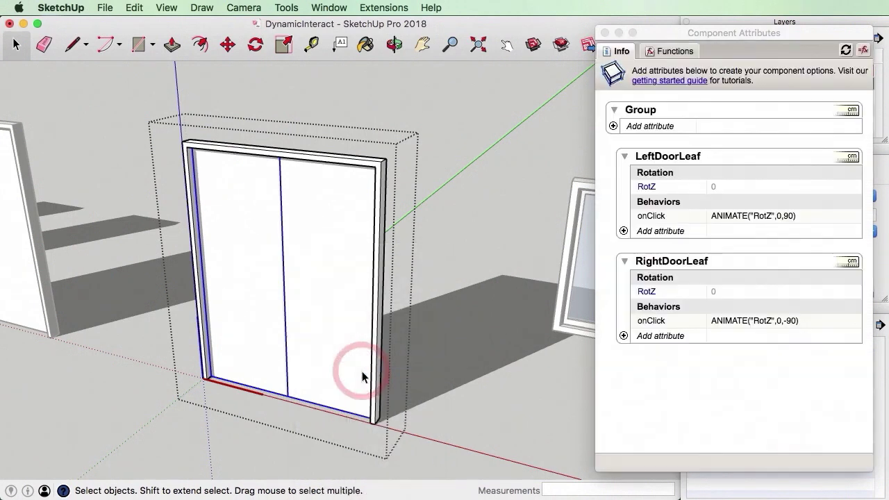
Name the new group DoubleDoors and close the component's editing
left_click(652, 113)
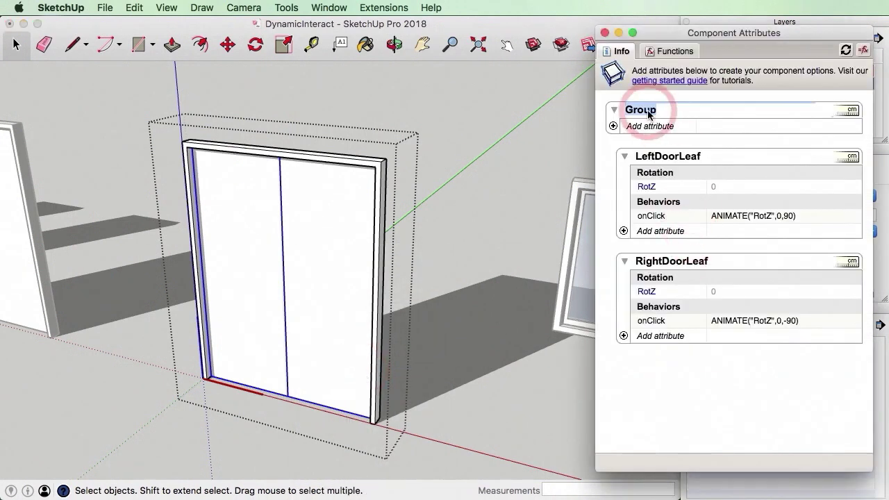
type("DoubleDoors")
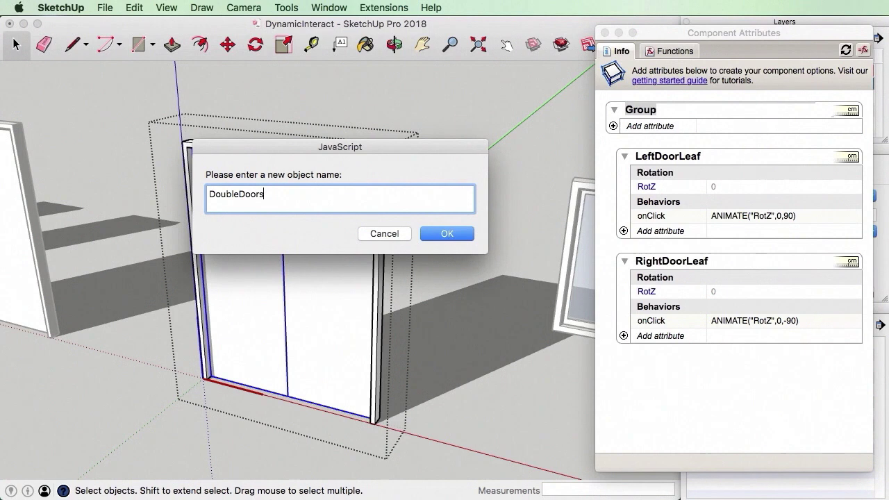
key("Return")
left_click(531, 123)
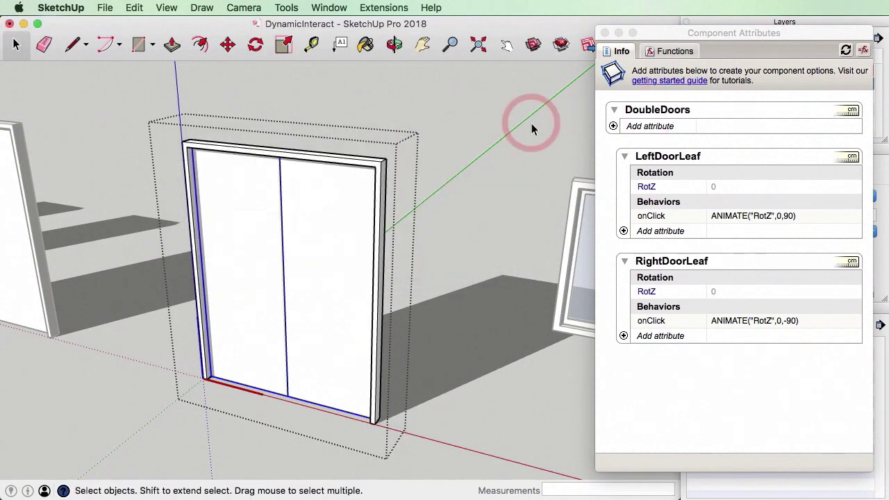
left_click(493, 173)
left_click(347, 232)
left_click(492, 195)
Select the double door component and open it for editing
left_click(412, 220)
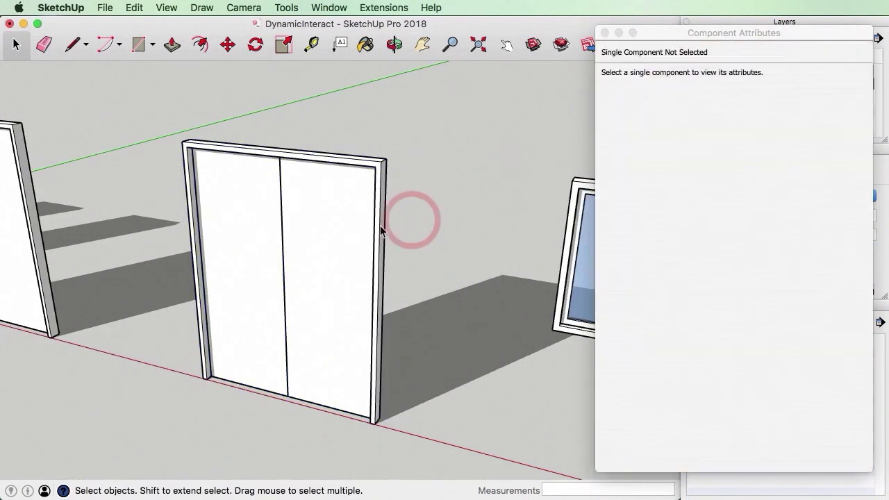
left_click(353, 225)
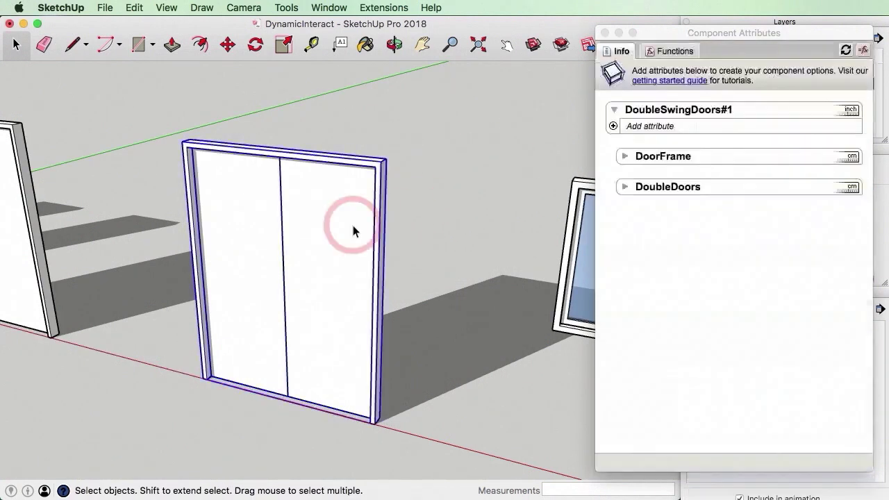
left_click(624, 188)
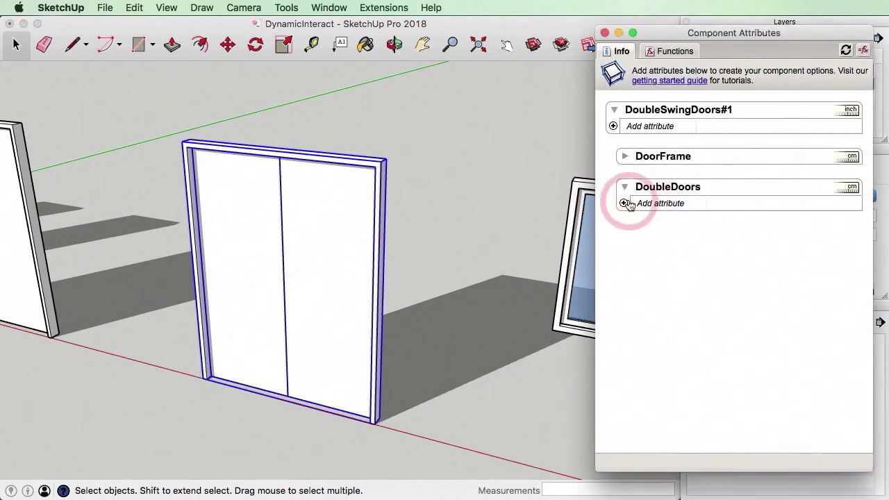
left_click(318, 273)
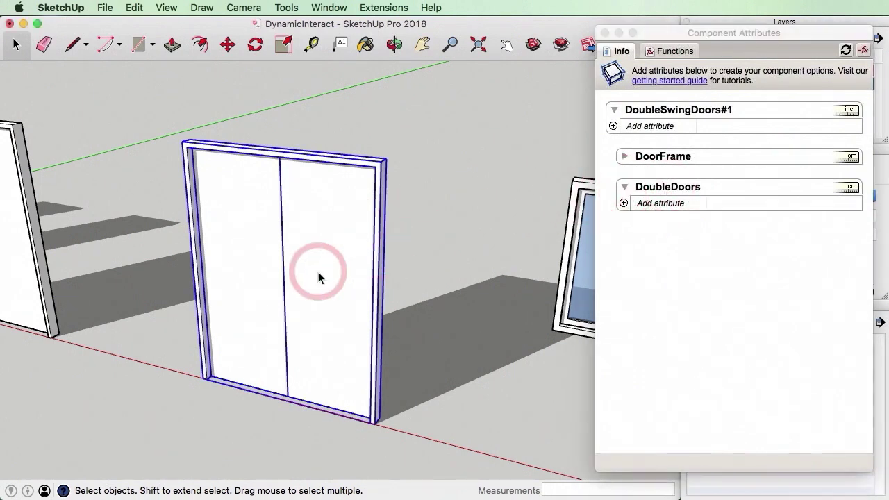
double_click(319, 277)
Add an empty onClick attribute to the inner DoubleDoors group
left_click(303, 278)
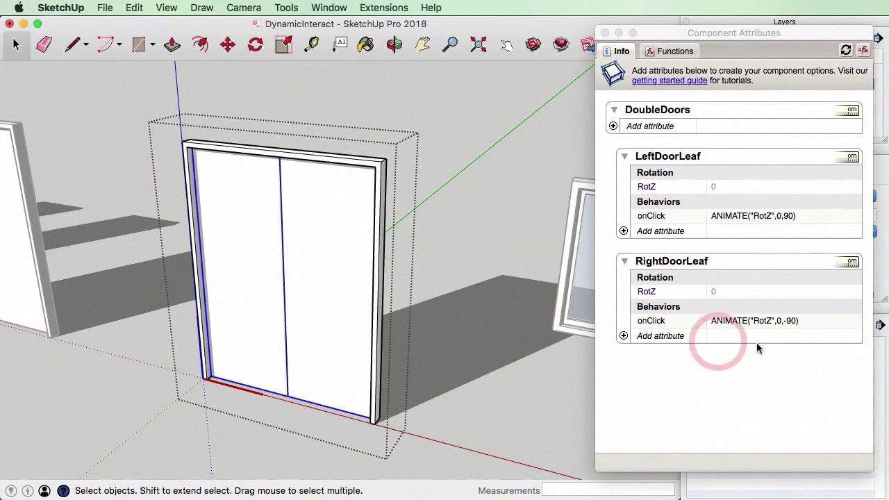
left_click(613, 127)
left_click(613, 127)
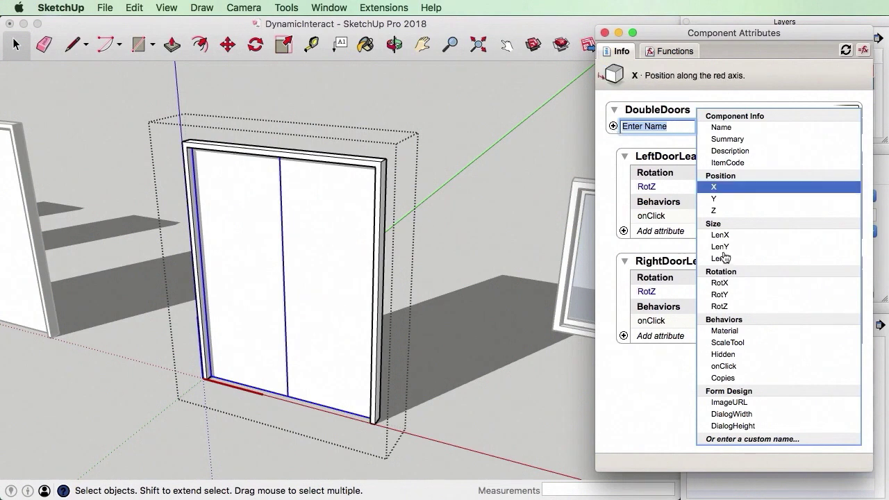
left_click(754, 366)
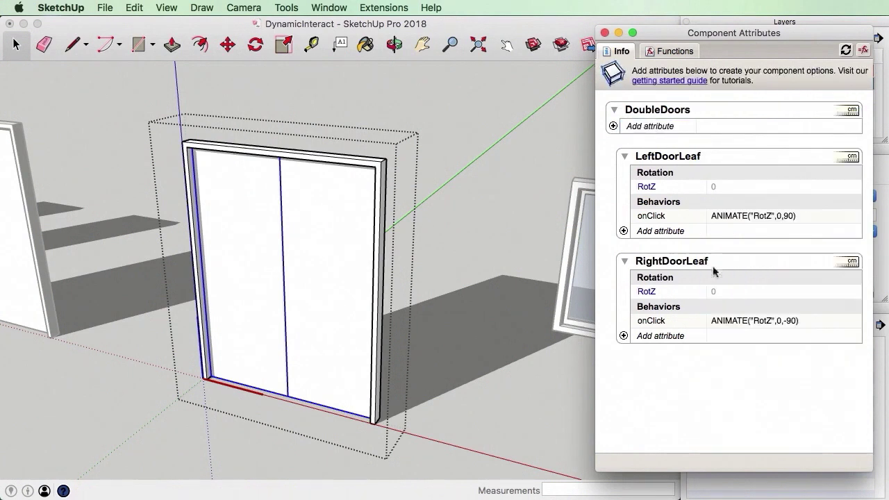
Copy LeftDoorLeaf's ANIMATE formula into DoubleDoors' onClick with a LeftDoorLeaf! prefix on RotZ
left_click(729, 143)
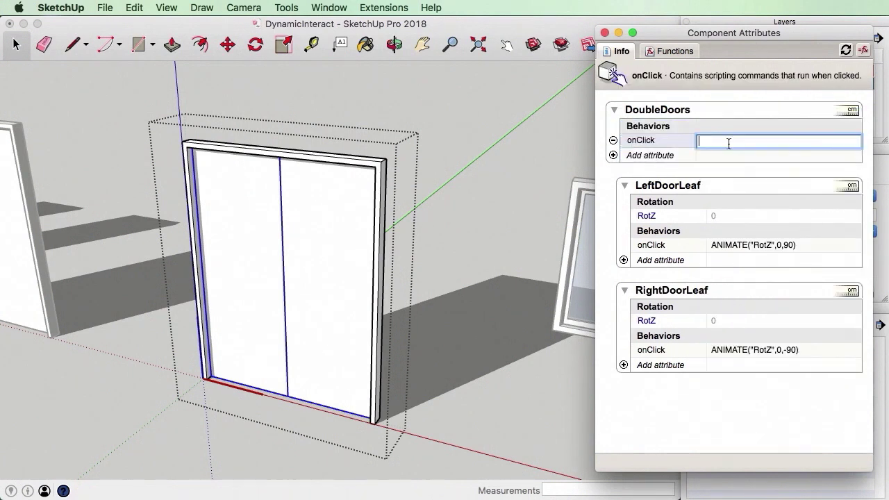
left_click(777, 245)
left_click(777, 246)
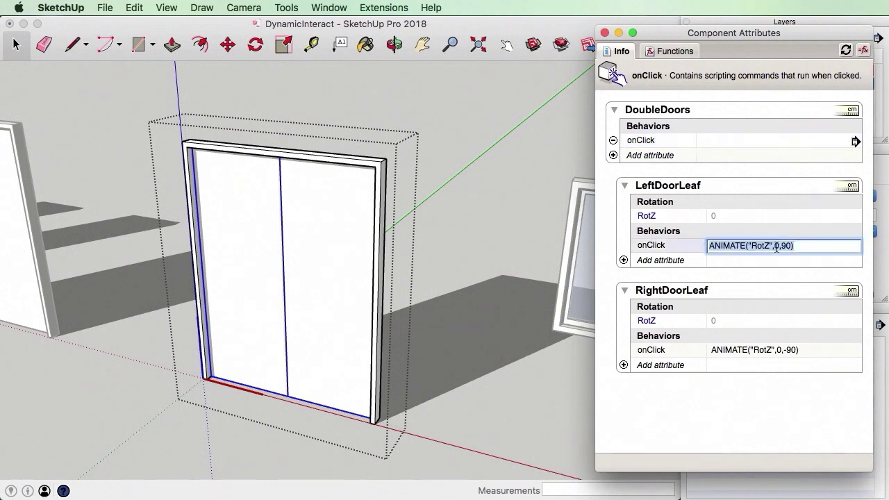
key("super+c")
left_click(727, 134)
left_click(728, 137)
left_click(728, 139)
key("super+v")
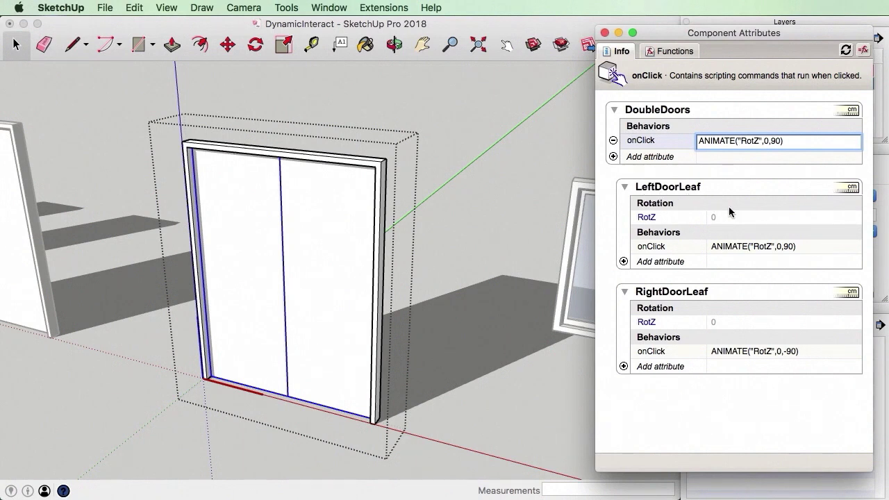
type("LeftDoorLeaf!")
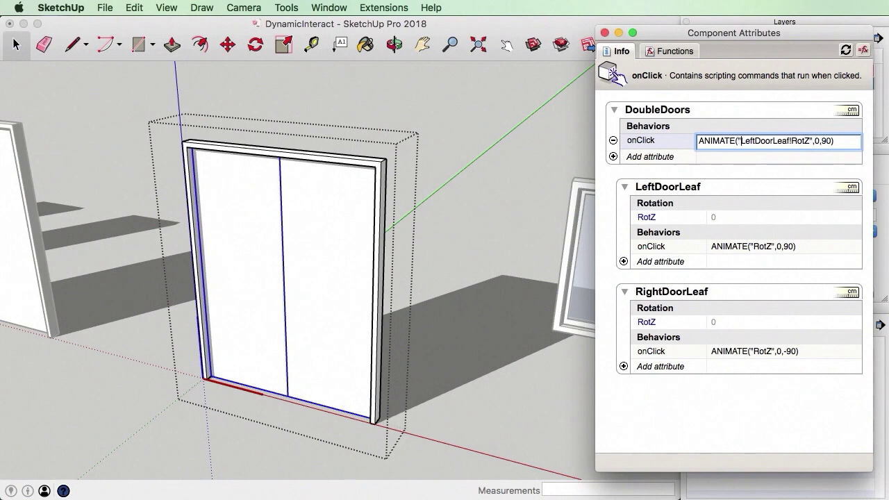
key("Return")
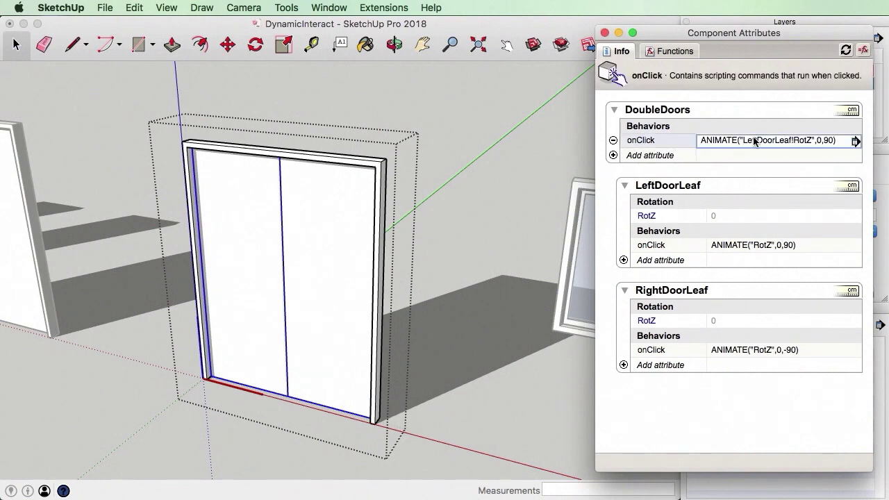
Append a second ANIMATE for RightDoorLeaf!RotZ from 0 to -90, then close the component
left_click(831, 141)
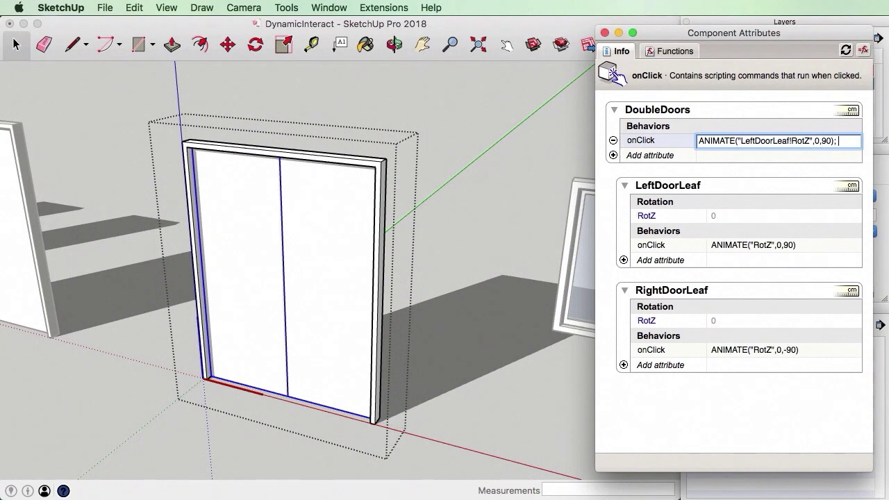
key("super+v")
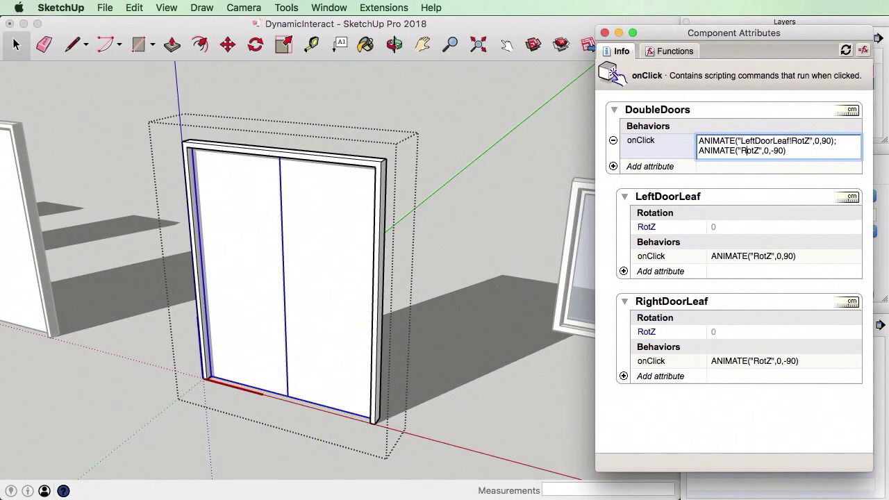
type("RightDoor")
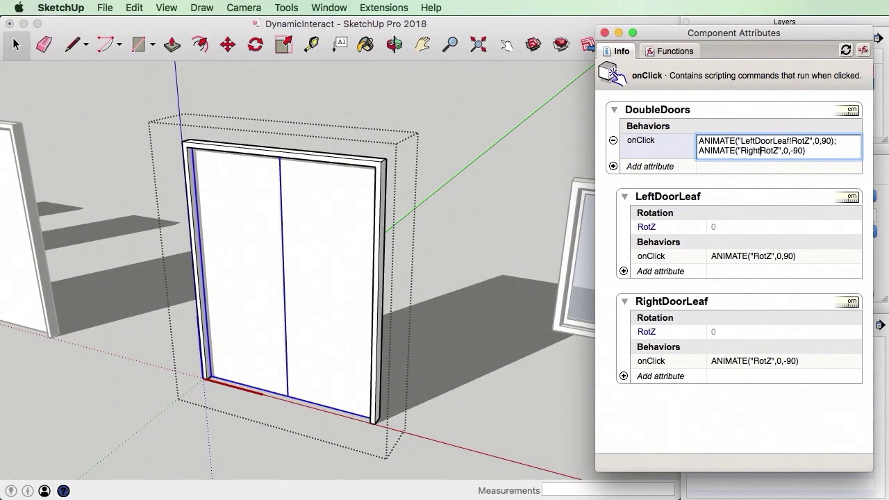
type("Leaf")
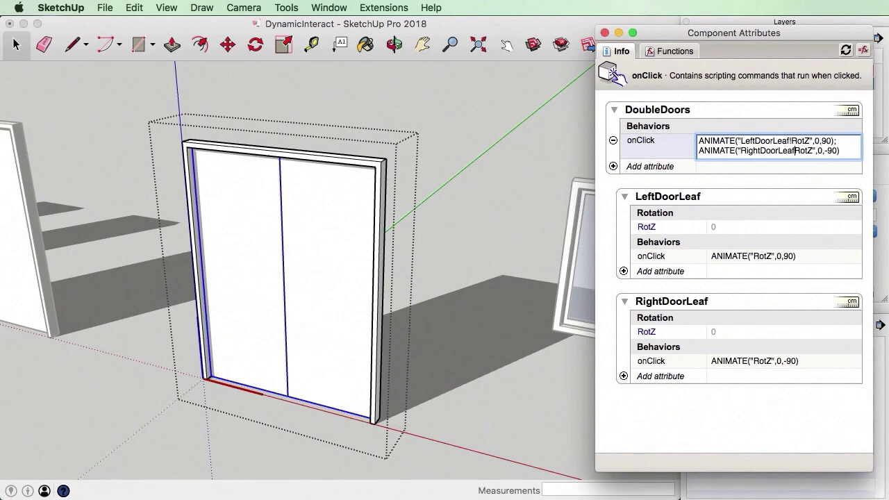
type("!")
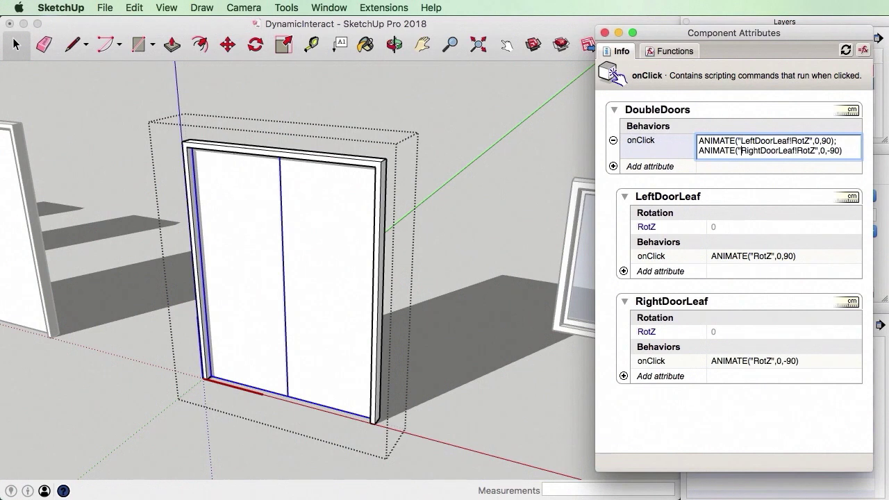
key("Return")
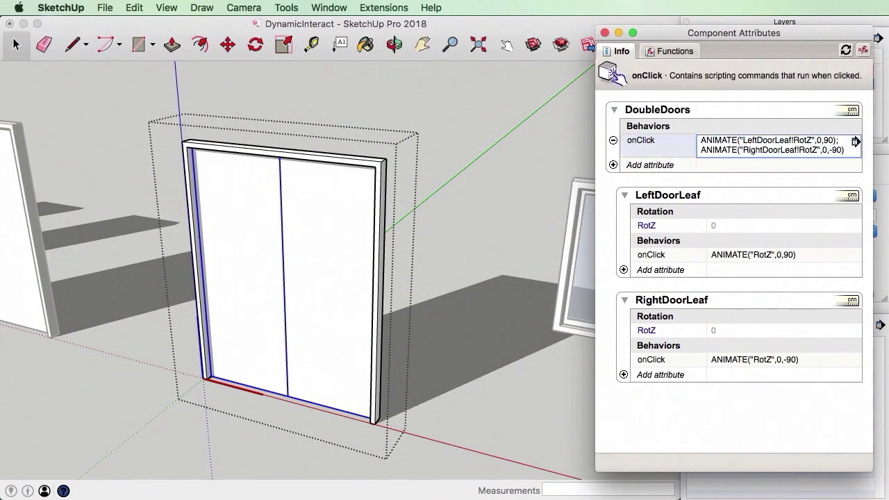
left_click(530, 142)
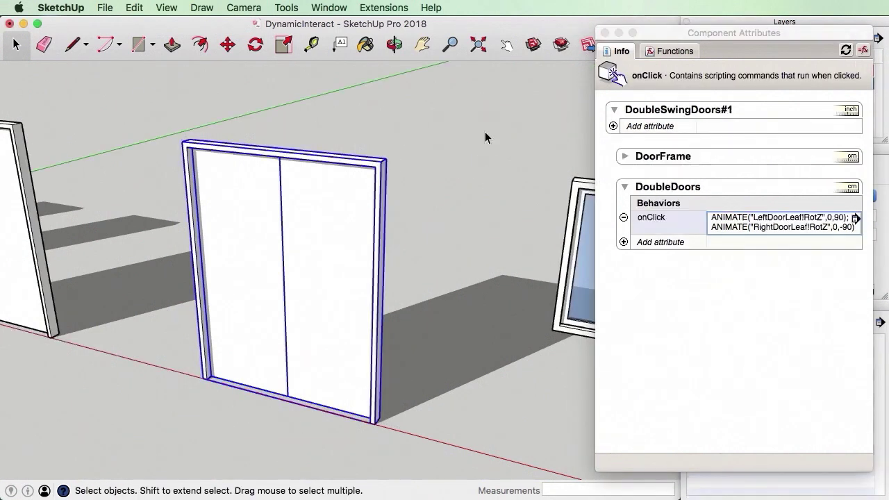
Test the doors with the Interact tool and dismiss the invalid-entity errors
left_click(476, 131)
left_click(507, 45)
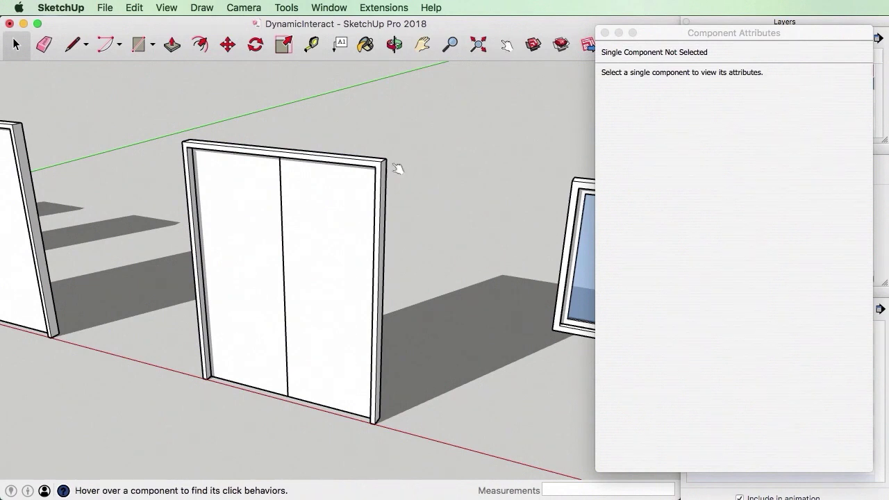
left_click(299, 231)
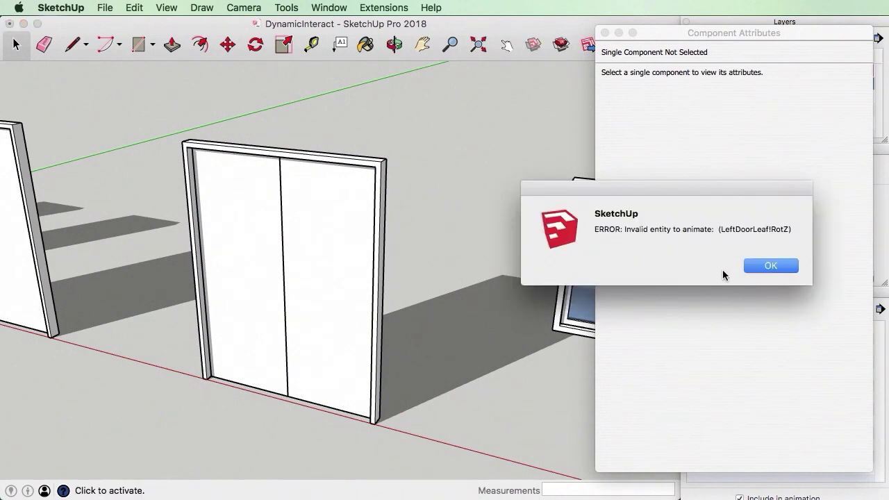
left_click(768, 268)
left_click(776, 271)
left_click(777, 268)
left_click(332, 214)
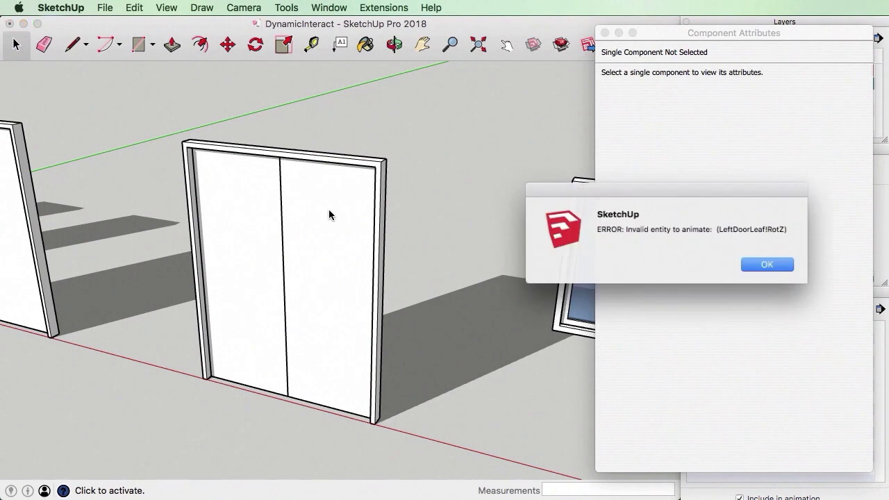
left_click(785, 268)
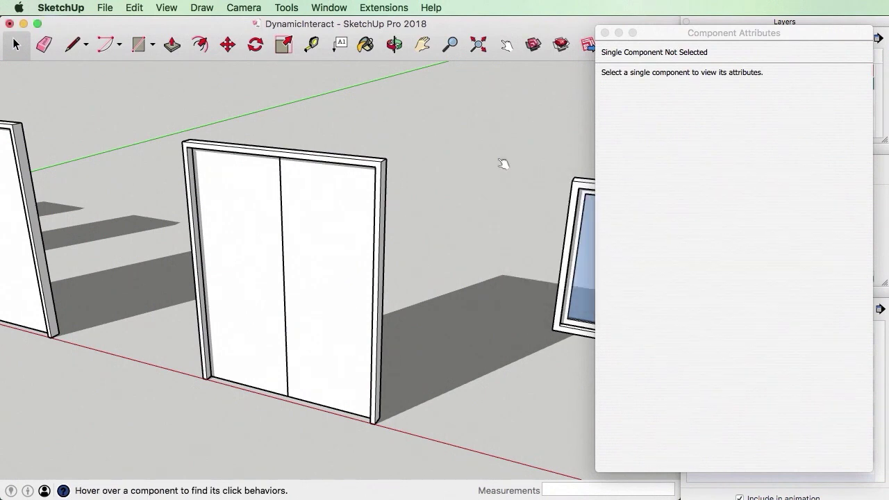
Reopen the door component and select DoubleDoors to review its onClick formula
key("space")
left_click(332, 221)
double_click(326, 215)
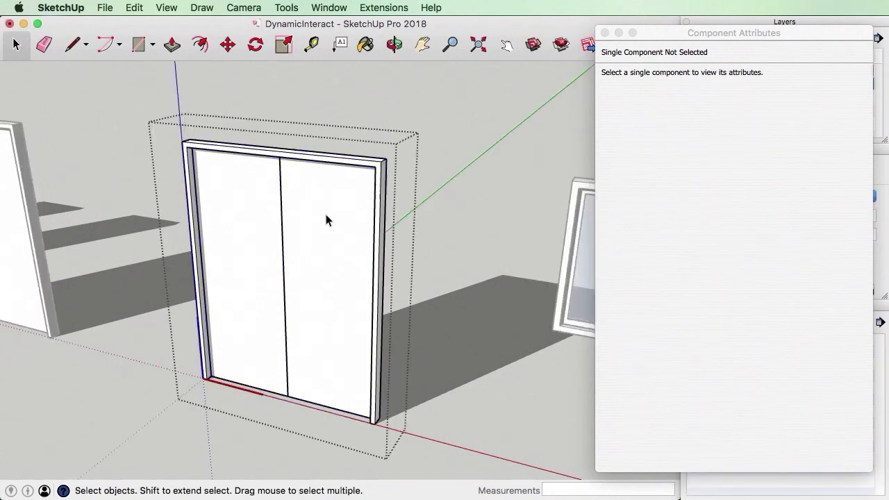
left_click(315, 221)
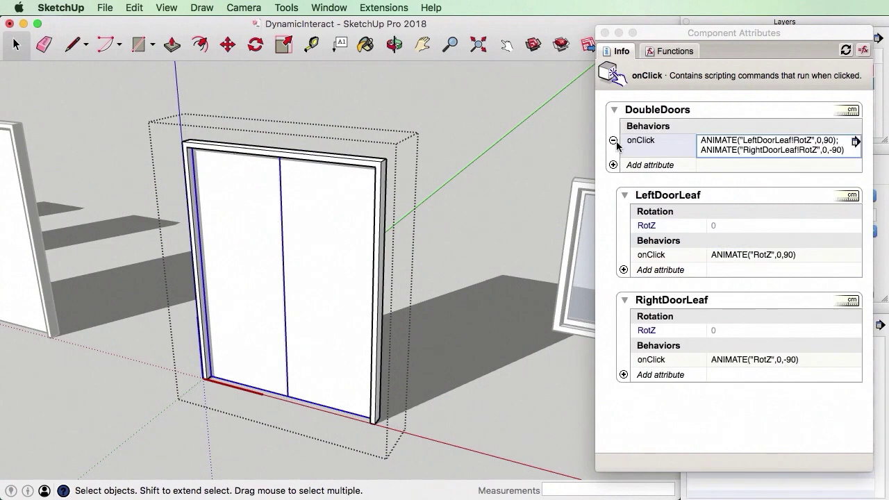
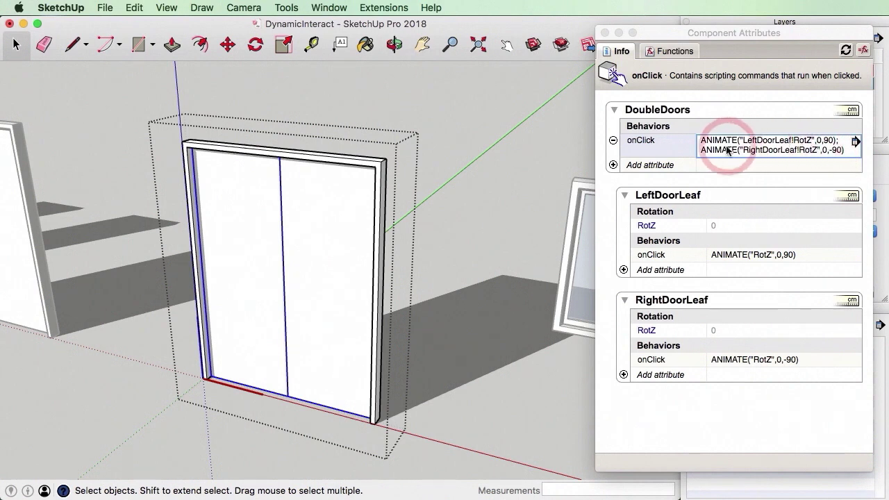
Select the door, click it with the Interact tool, and dismiss the 'Invalid entity to animate' error
left_click(487, 293)
left_click(419, 210)
left_click(381, 223)
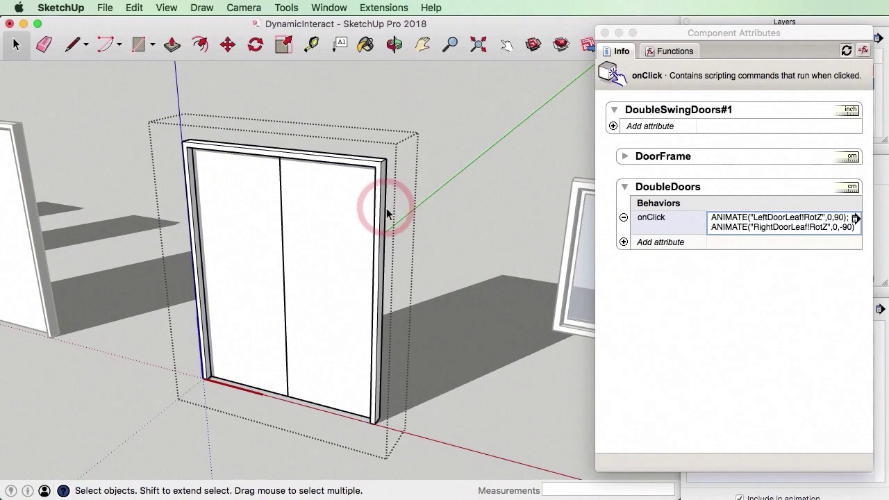
left_click(507, 44)
left_click(275, 264)
left_click(771, 265)
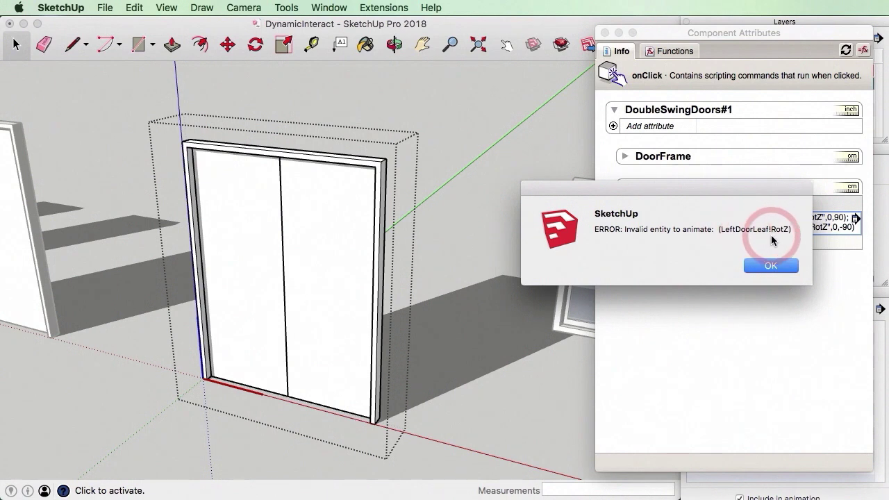
left_click(774, 265)
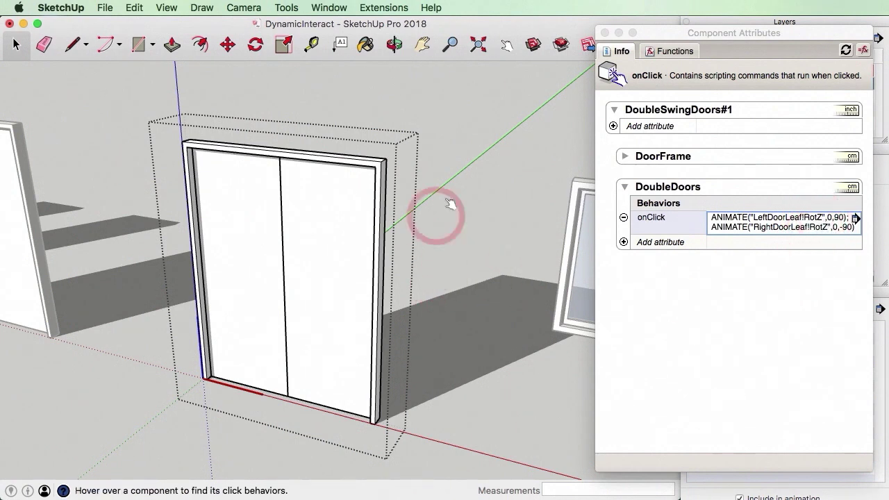
Open the door assembly and explode the nested DoubleDoors component
key("space")
key("super+z")
double_click(344, 281)
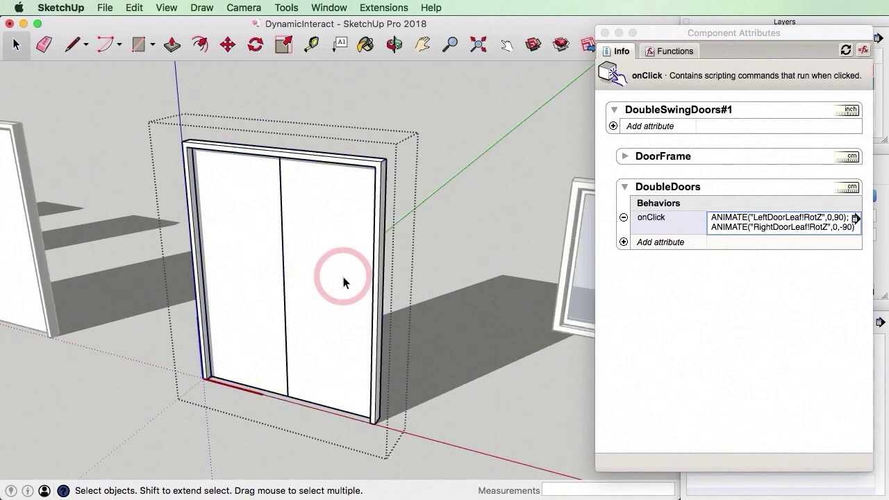
double_click(319, 285)
left_click(331, 298)
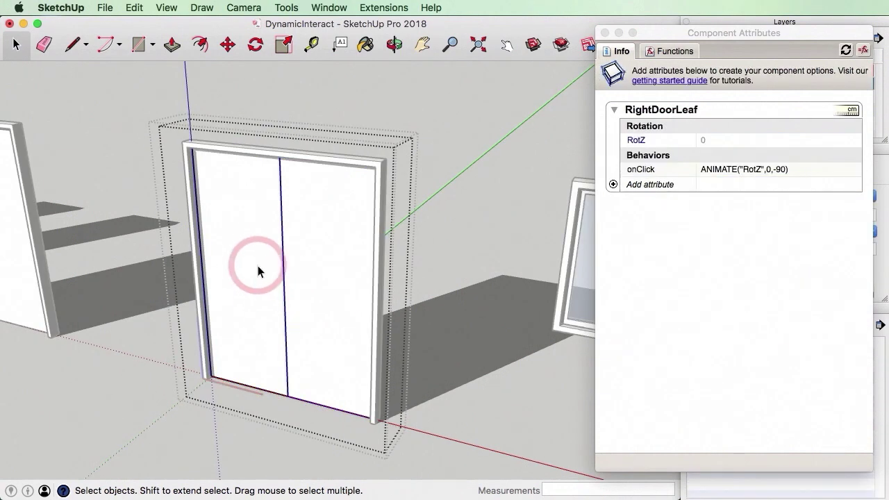
left_click(237, 267)
left_click(486, 233)
left_click(346, 254)
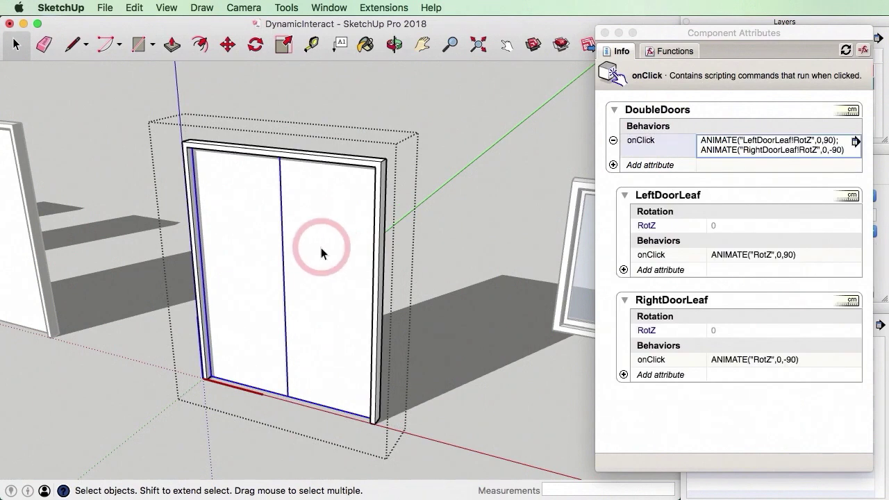
right_click(321, 248)
left_click(351, 319)
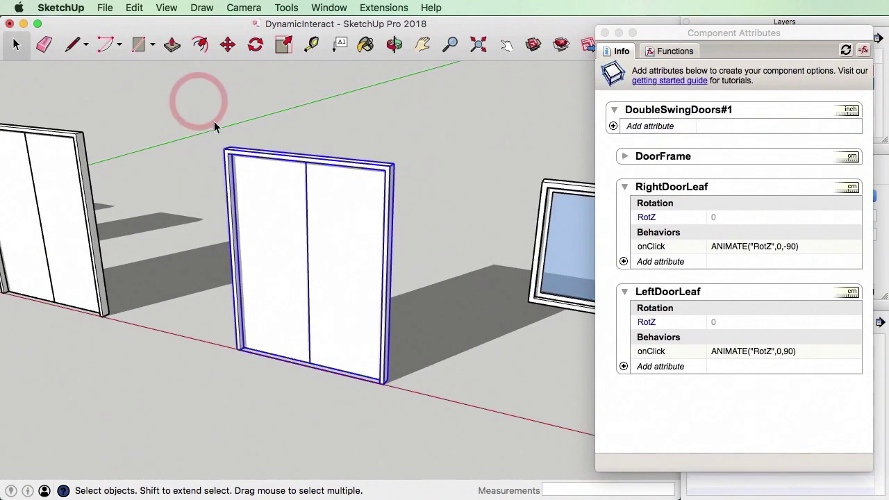
Explode the outer door component, then select both door leaves
left_click_drag(194, 91, 470, 424)
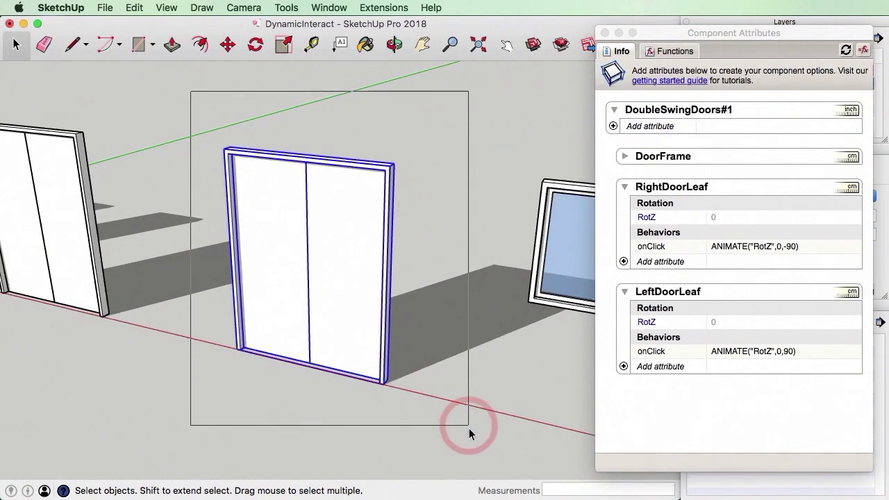
right_click(306, 208)
left_click(373, 306)
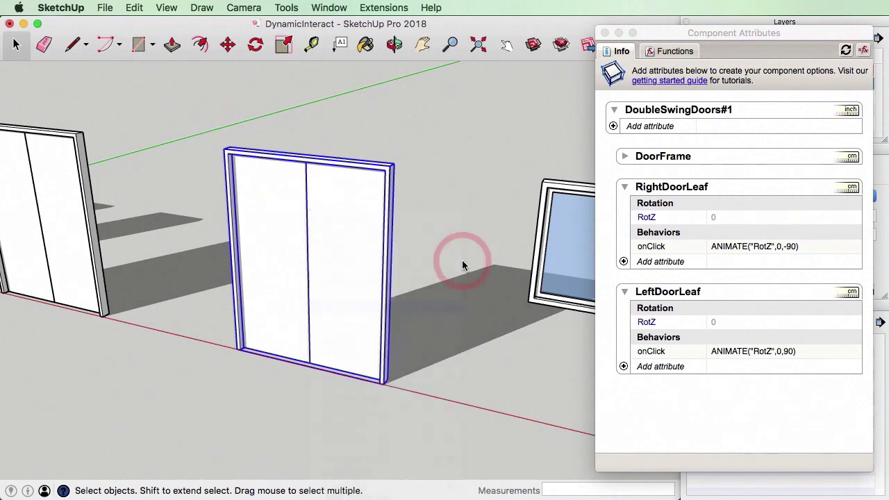
left_click(389, 225)
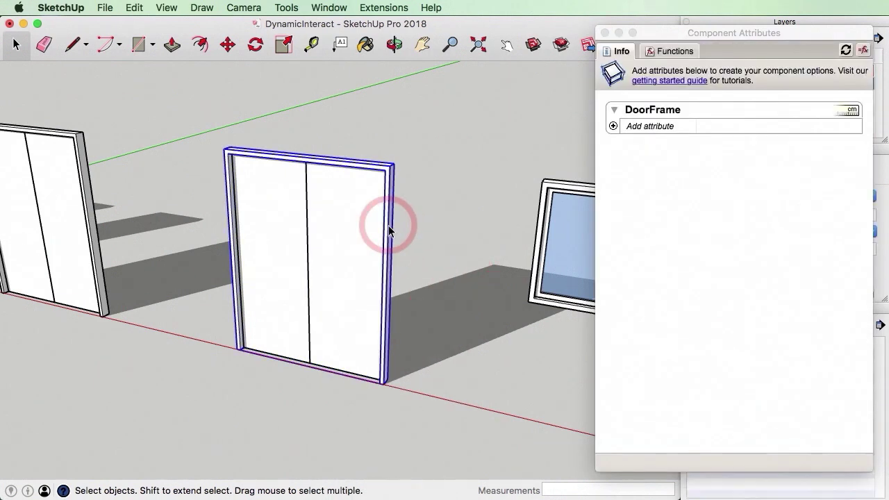
left_click(338, 258)
left_click(274, 239)
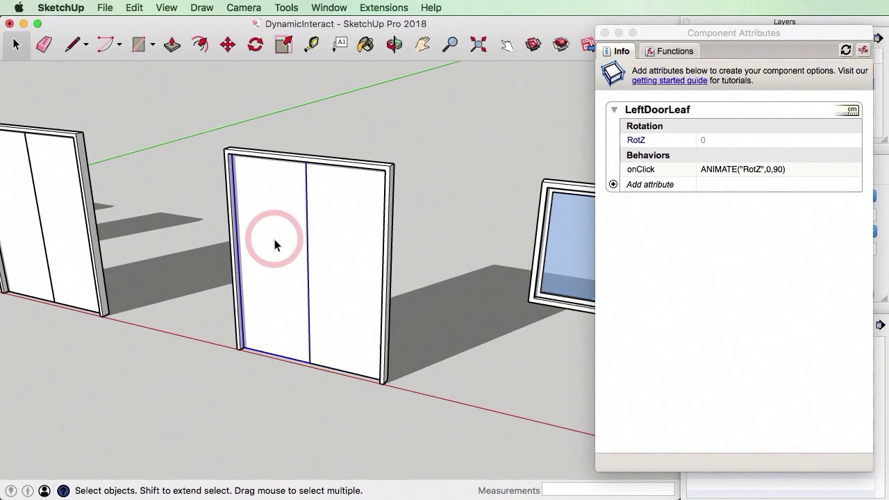
left_click(325, 302, "shift")
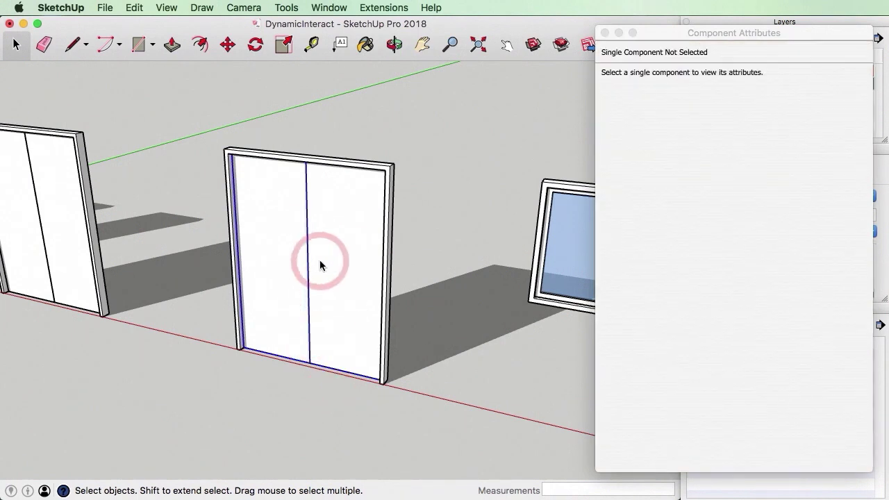
right_click(319, 260)
Make the frame and both leaves into component DoubleSwingDoors, replacing the existing definition
left_click(375, 370)
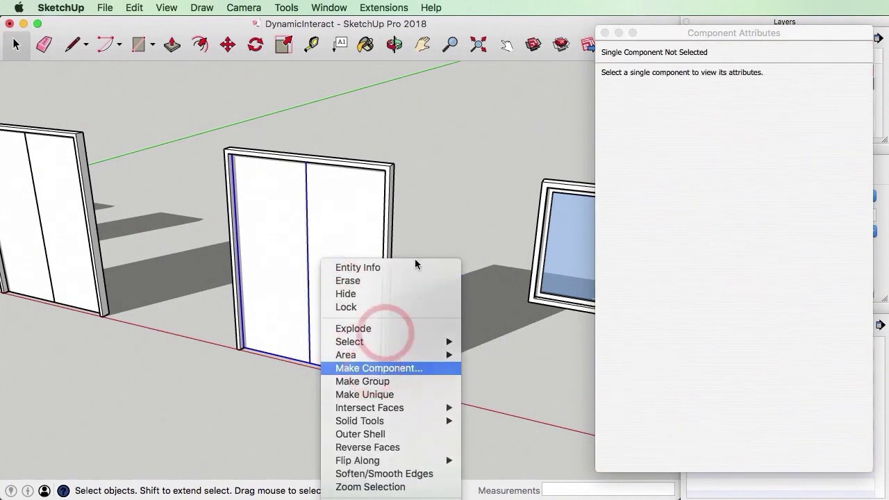
left_click(373, 395)
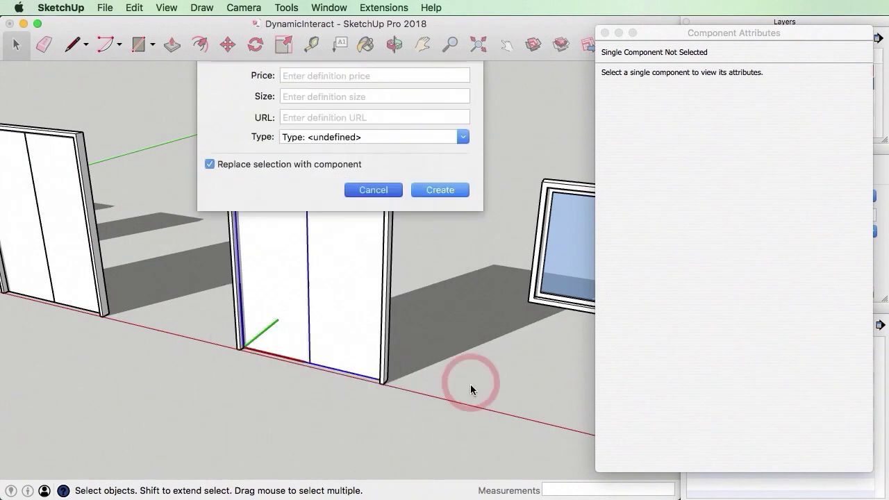
left_click_drag(183, 115, 476, 460)
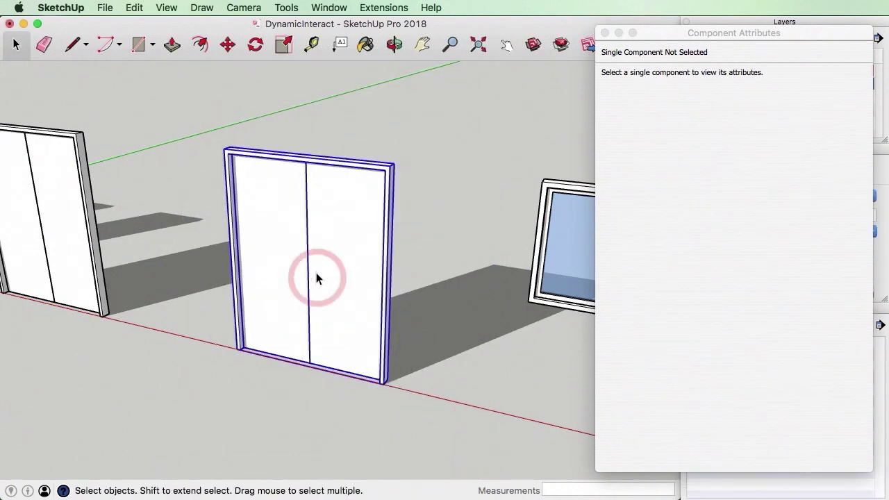
right_click(307, 230)
left_click(372, 337)
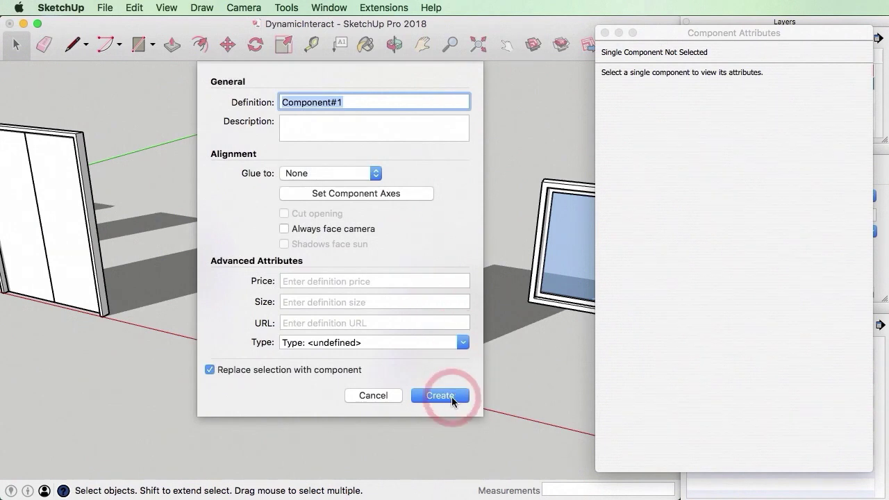
type("DoubleSwingDoors")
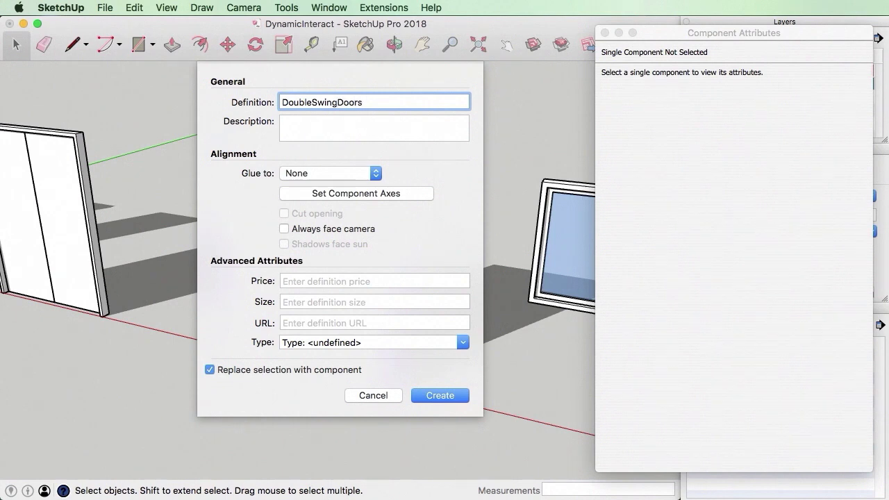
key("Return")
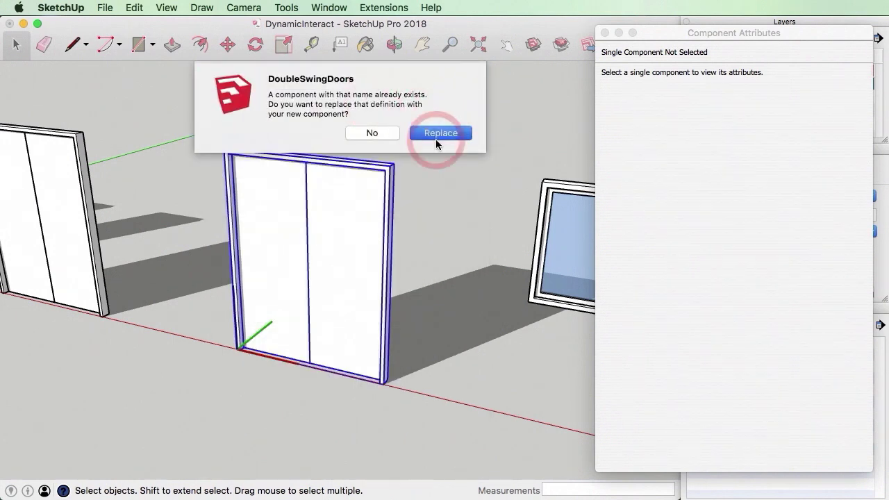
left_click(436, 139)
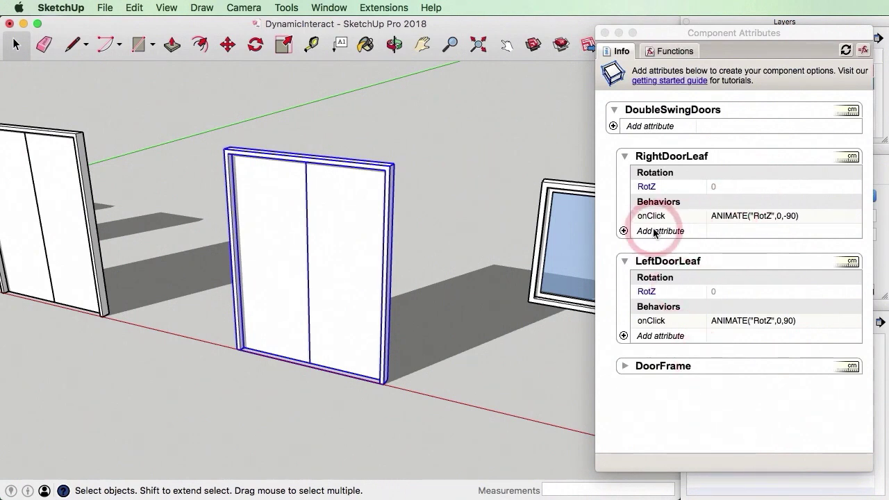
Delete the onClick attributes from RightDoorLeaf and LeftDoorLeaf
left_click(611, 221)
left_click(652, 216)
left_click(606, 216)
left_click(758, 265)
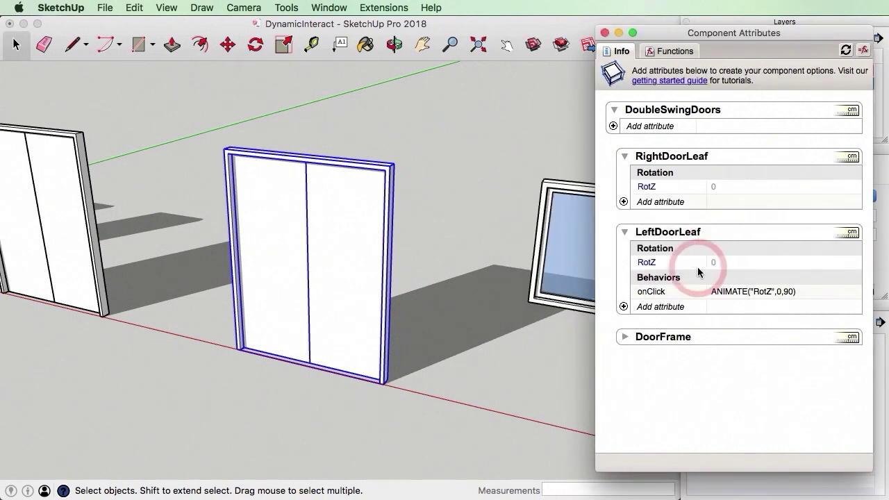
left_click(634, 294)
left_click(623, 293)
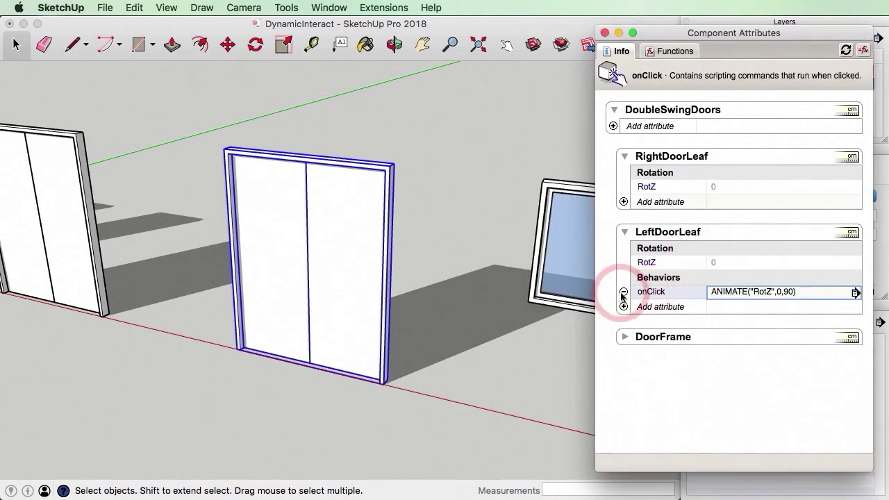
left_click(770, 267)
Add onClick: ANIMATE("RightDoorLeaf!RotZ",0,-90); ANIMATE("LeftDoorLeaf!RotZ",0,90) to DoubleSwingDoors
left_click(613, 126)
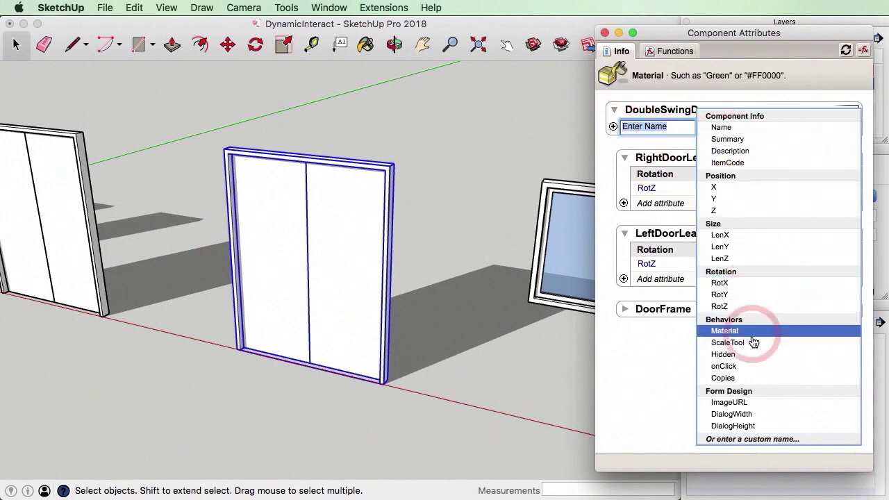
left_click(745, 366)
left_click(732, 141)
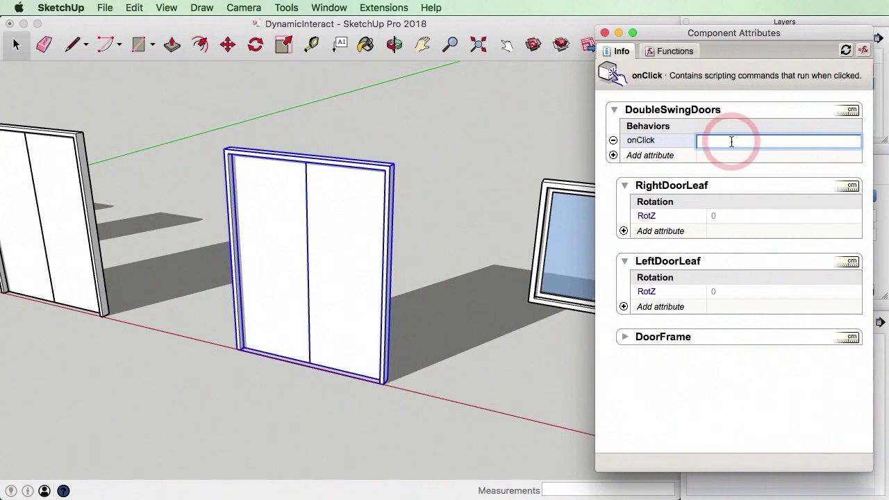
type("ANI")
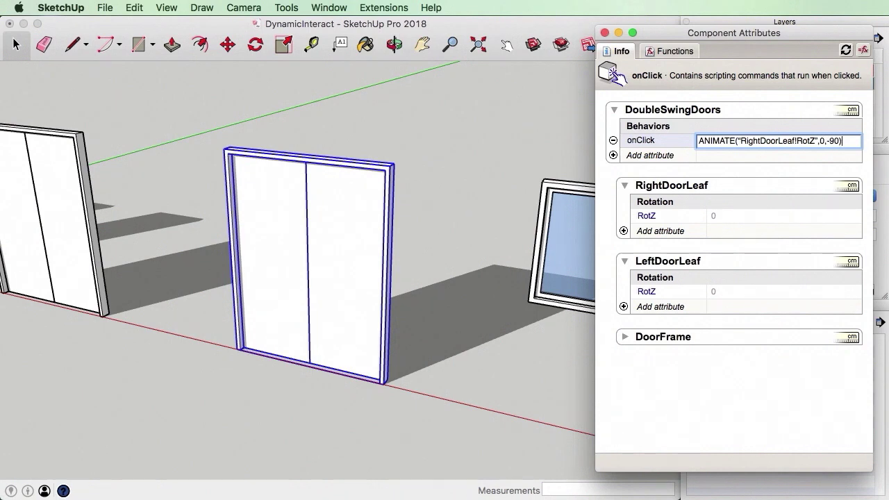
left_click(799, 141)
type("ANIMATE(\"LeftDoorLeaf!RotZ\",0,90")
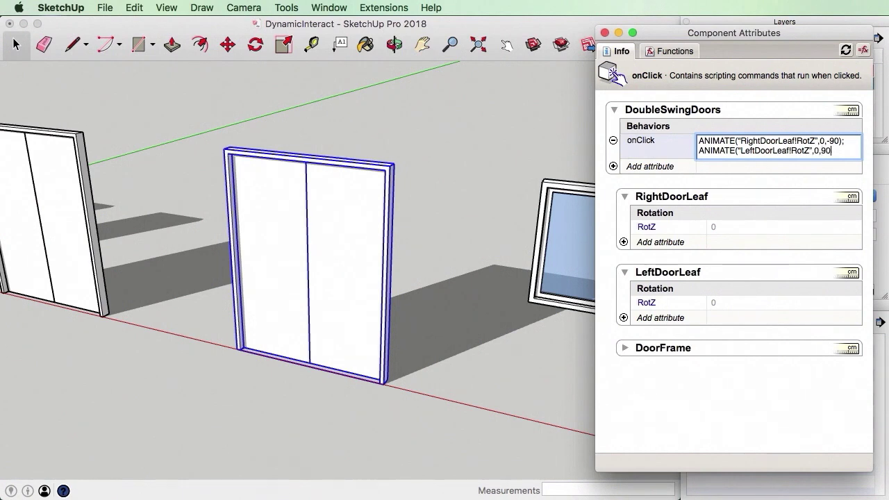
left_click(797, 154)
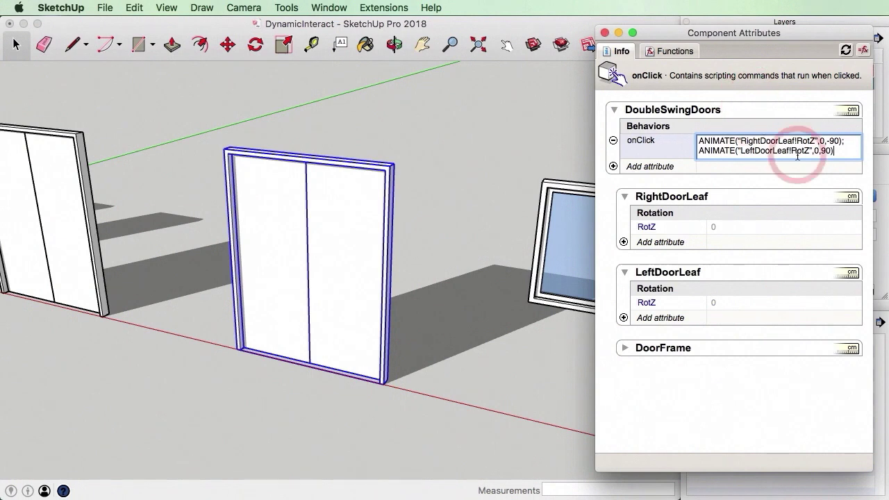
left_click(813, 152)
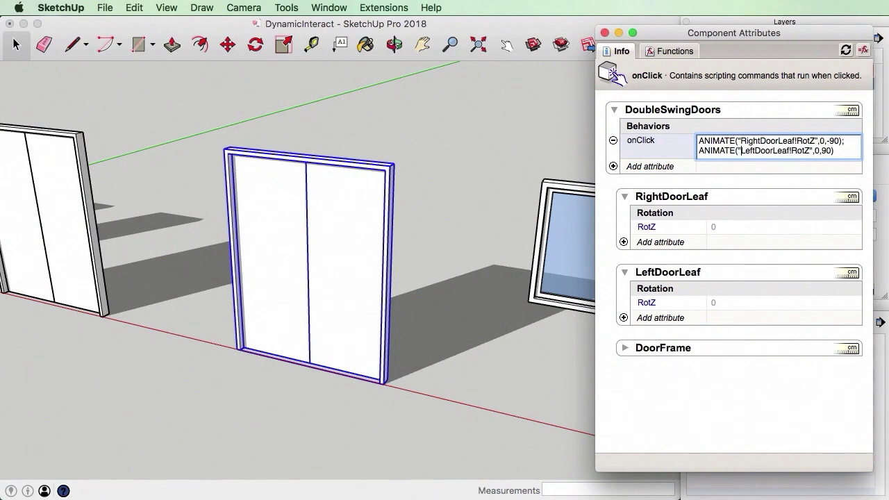
left_click(820, 137)
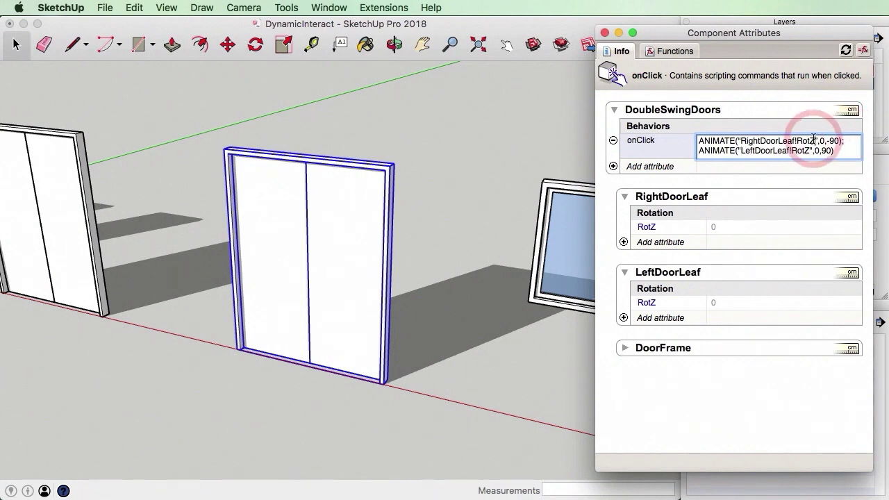
left_click(874, 157)
type("\"")
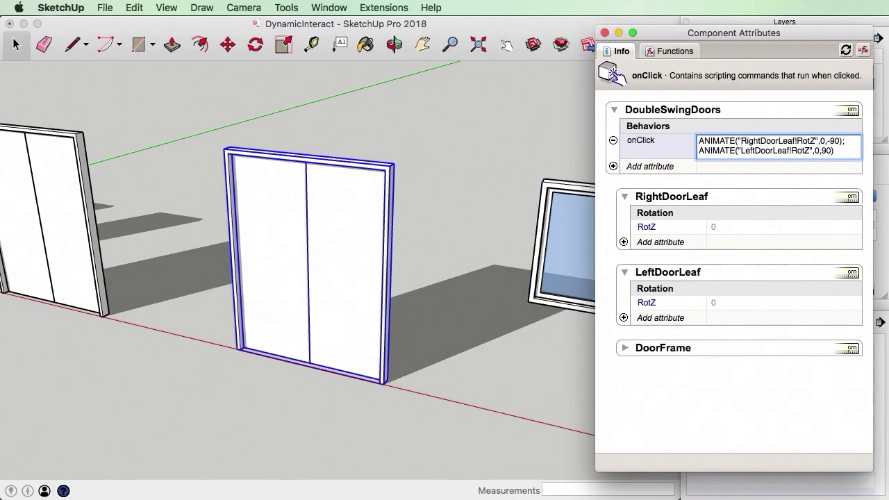
key("Return")
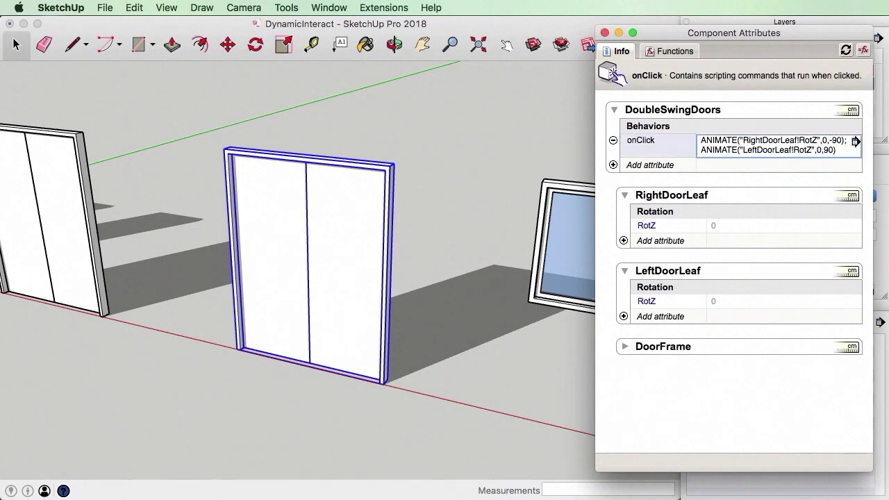
Test the double door with the Interact tool, swinging the leaves open and shut
left_click(506, 46)
left_click(325, 259)
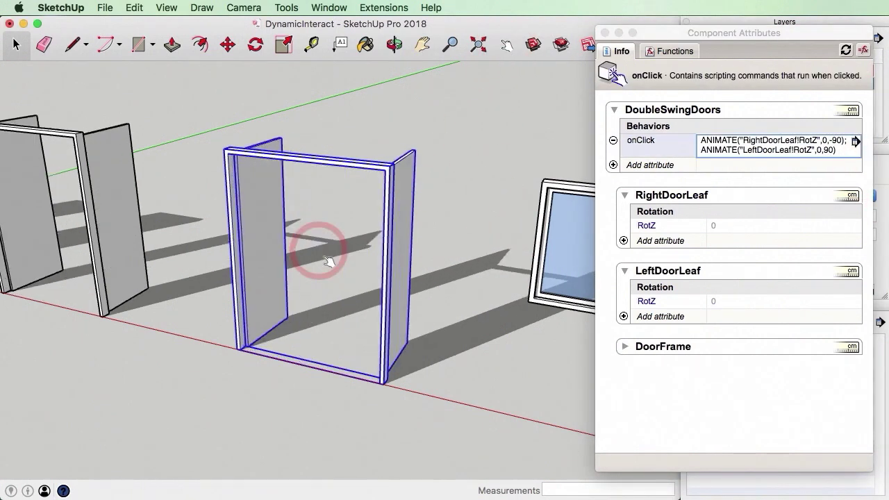
scroll(459, 261, "down", 5)
scroll(424, 271, "up", 3)
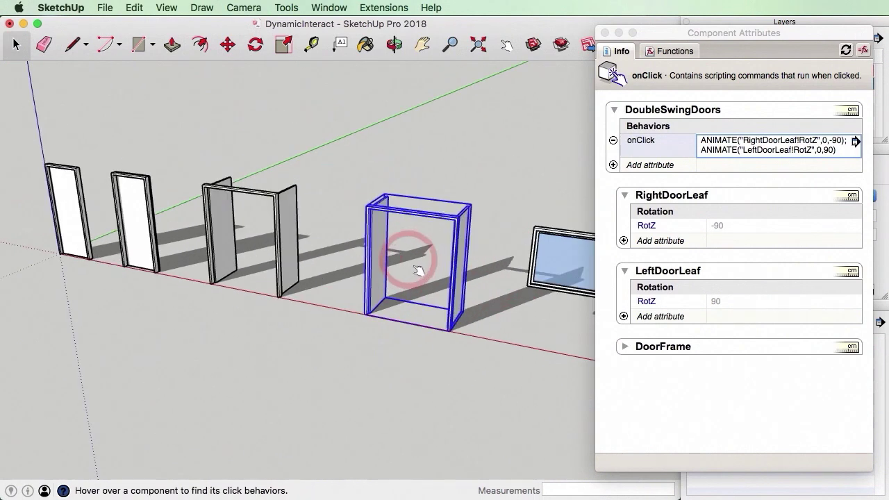
scroll(417, 270, "up", 2)
left_click(372, 256)
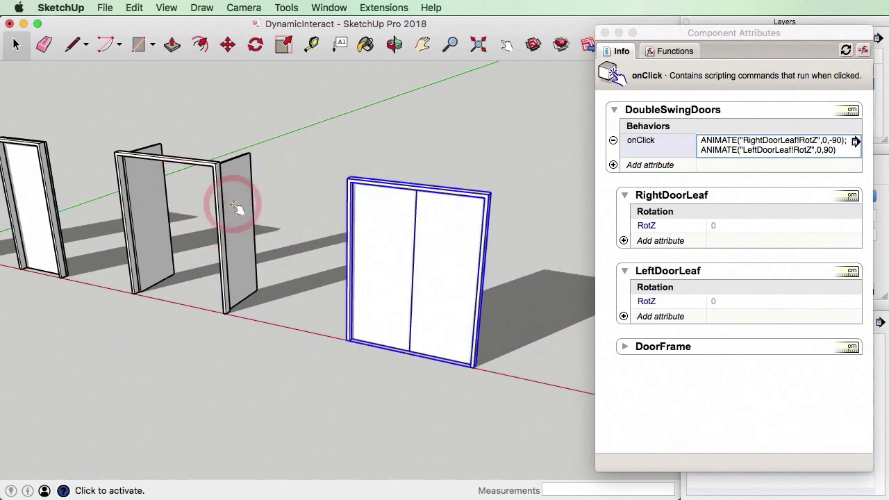
left_click(236, 207)
left_click(406, 259)
left_click(387, 252)
scroll(512, 278, "up", 3)
left_click(398, 262)
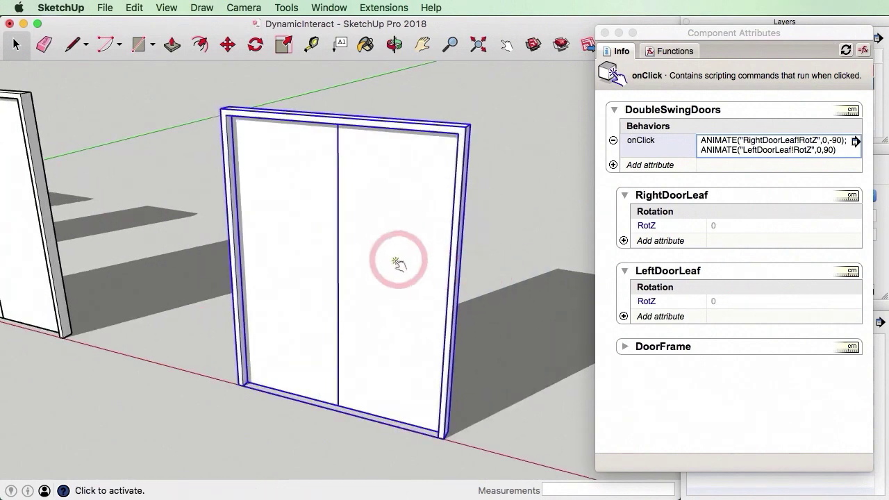
left_click(473, 245)
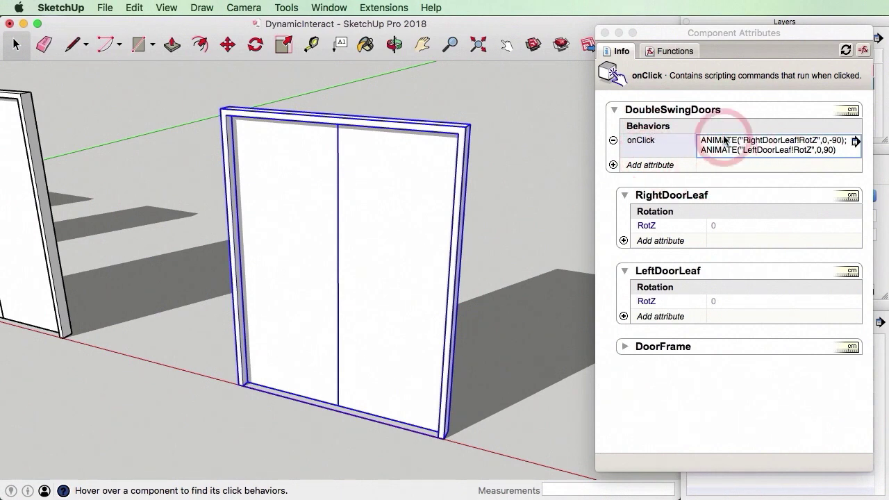
Add a semicolon to the onClick formula and retest the door swing
left_click(848, 141)
type(";")
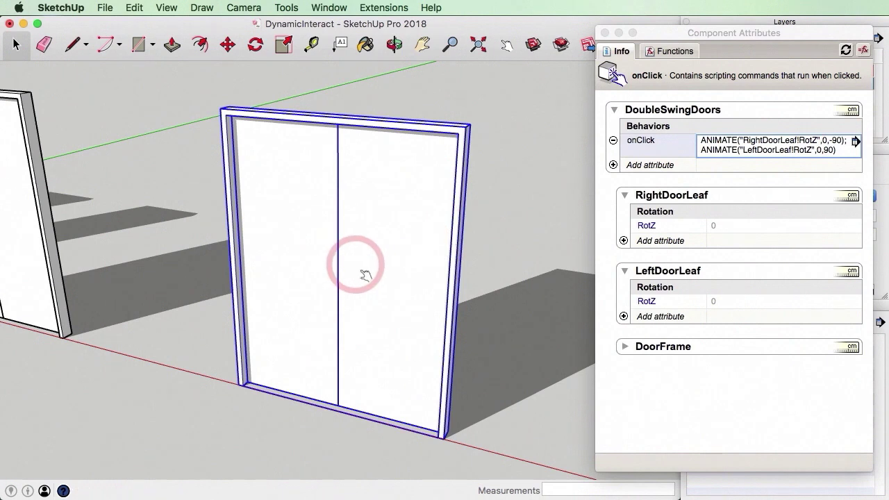
left_click(364, 262)
left_click(294, 243)
left_click(387, 232)
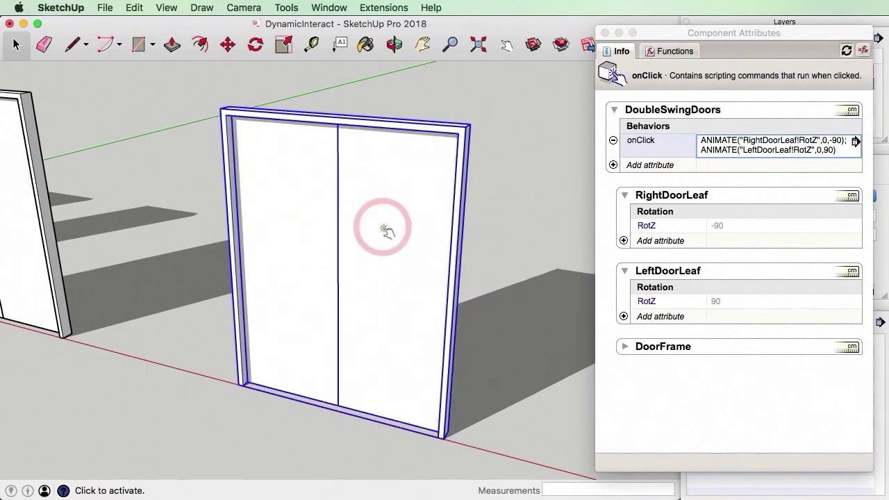
left_click(285, 242)
left_click(288, 244)
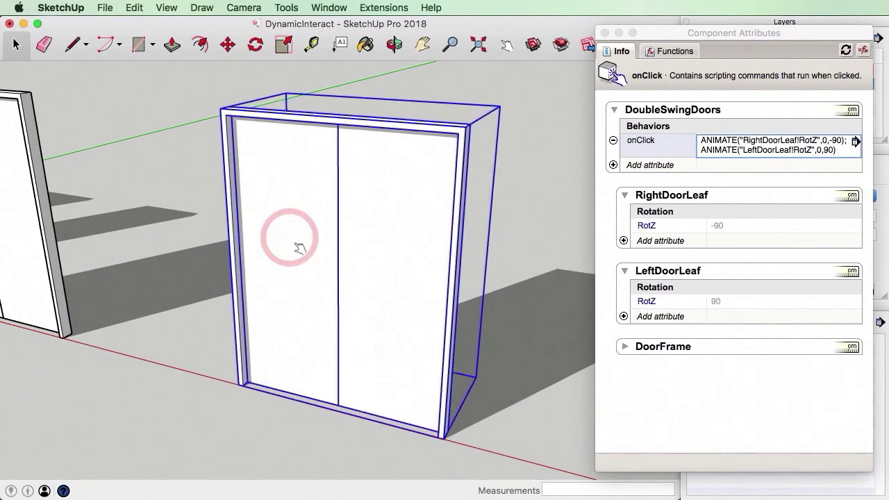
left_click(394, 215)
Change the first ANIMATE to ANIMATESLOW and test the slower swing
left_click(741, 150)
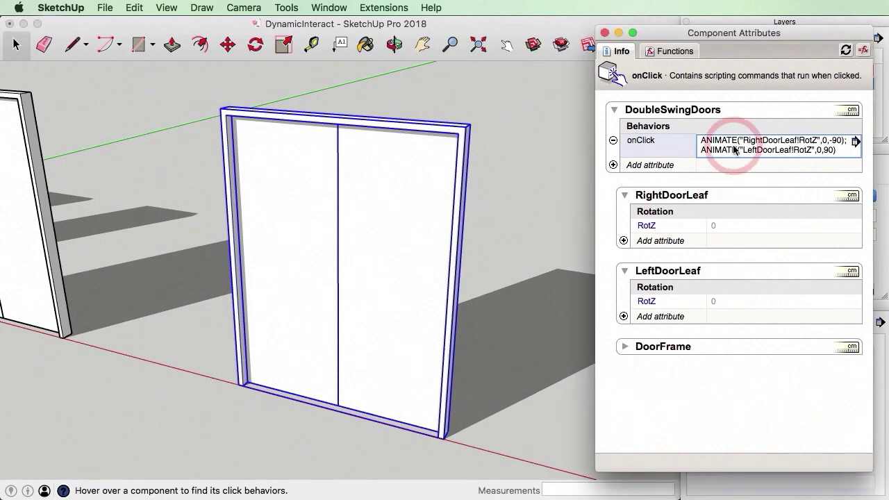
left_click(823, 196)
left_click(734, 141)
type("SLOW")
key("Return")
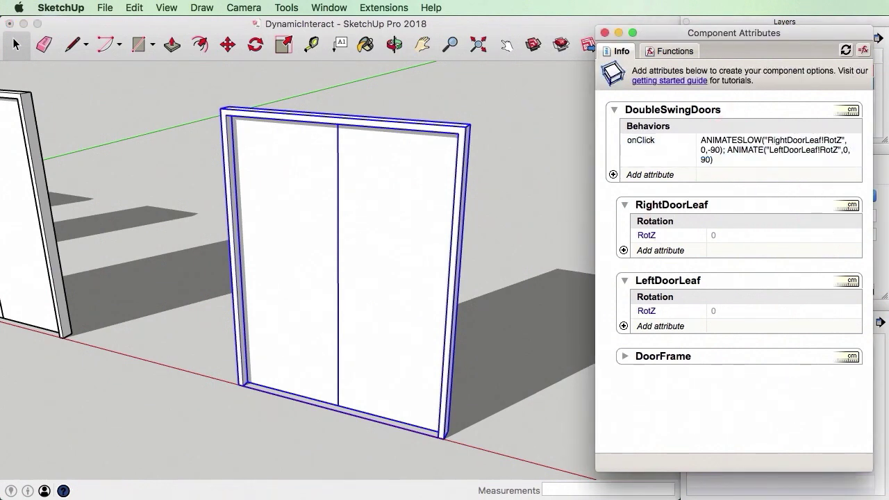
left_click(542, 219)
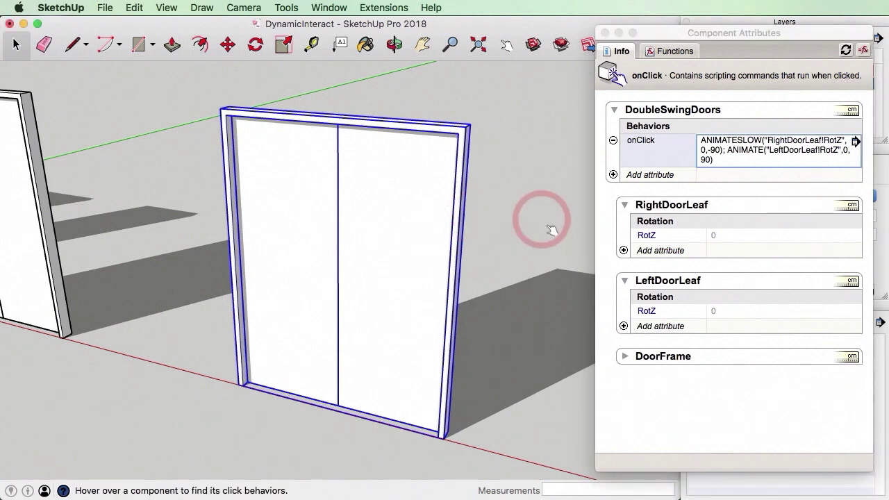
left_click(402, 237)
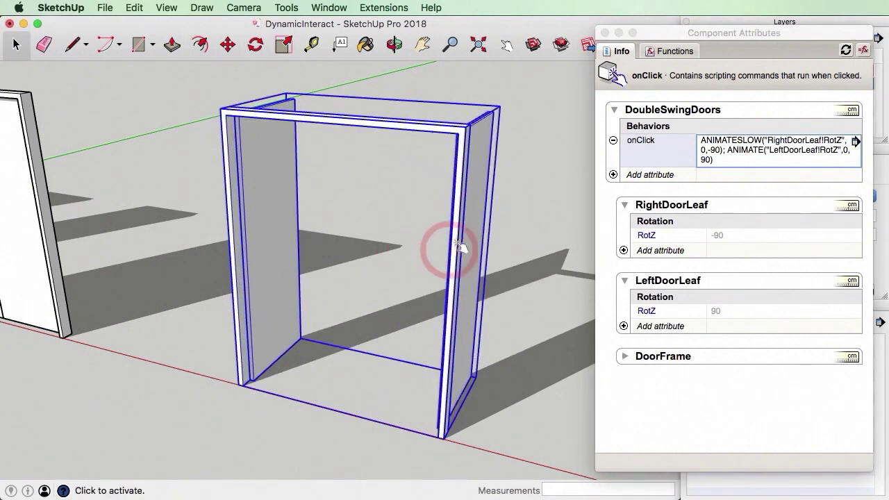
left_click(426, 361)
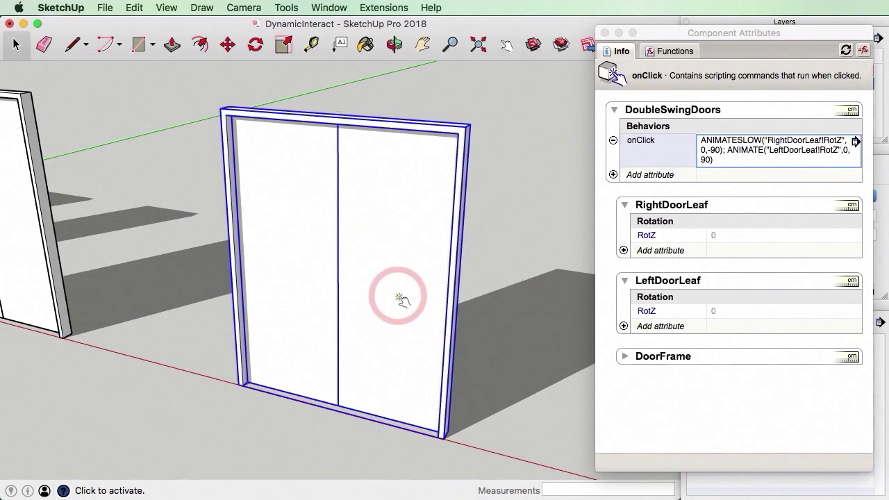
left_click(295, 261)
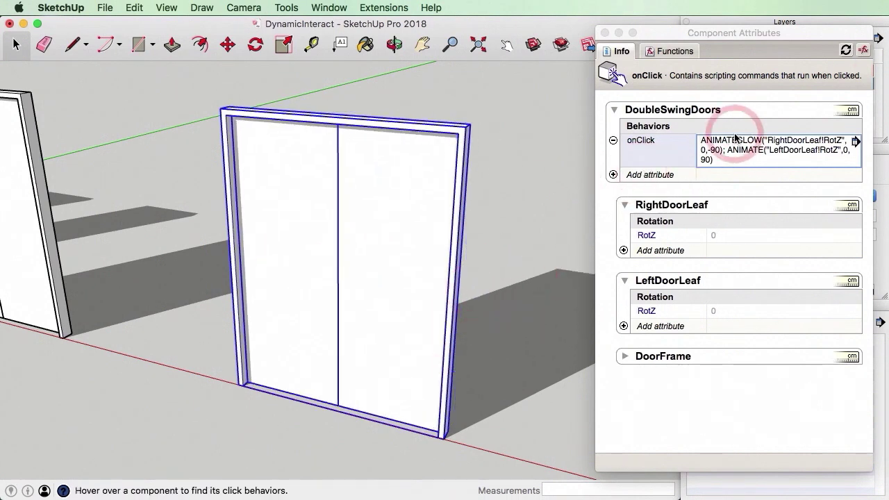
Reselect the double door to show its attributes and swing it open again
left_click(752, 142)
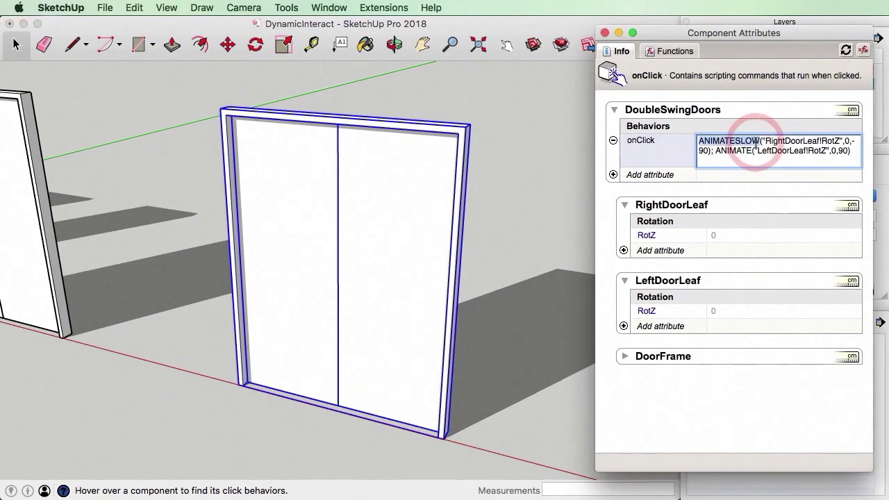
left_click(515, 227)
left_click(16, 43)
left_click(338, 214)
left_click(469, 207)
left_click(391, 239)
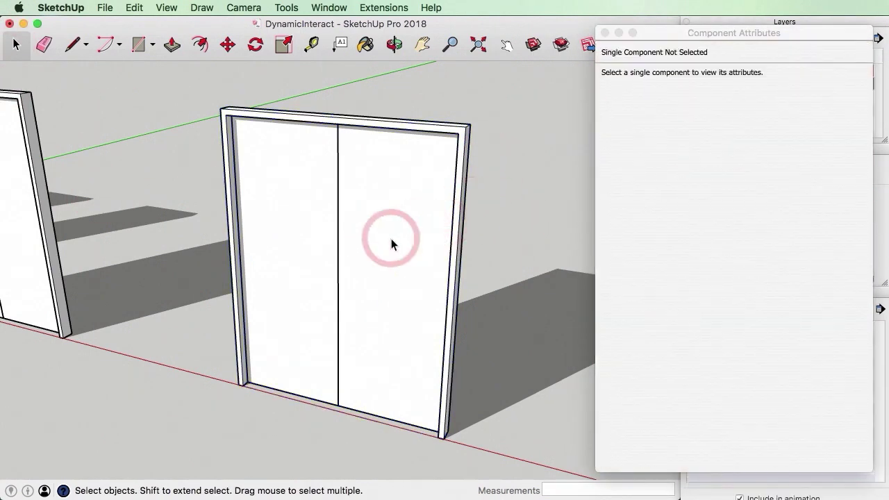
left_click(506, 44)
left_click(391, 273)
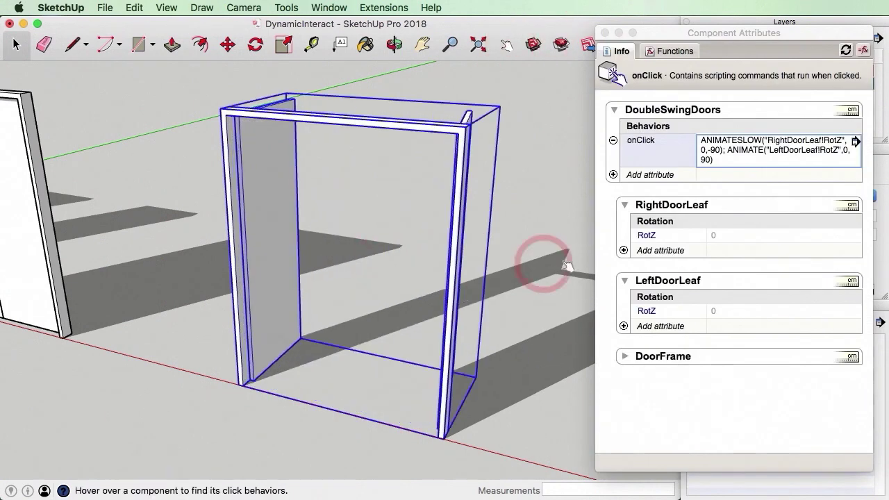
Revert ANIMATESLOW back to ANIMATE and retest the door opening and closing
left_click(755, 143)
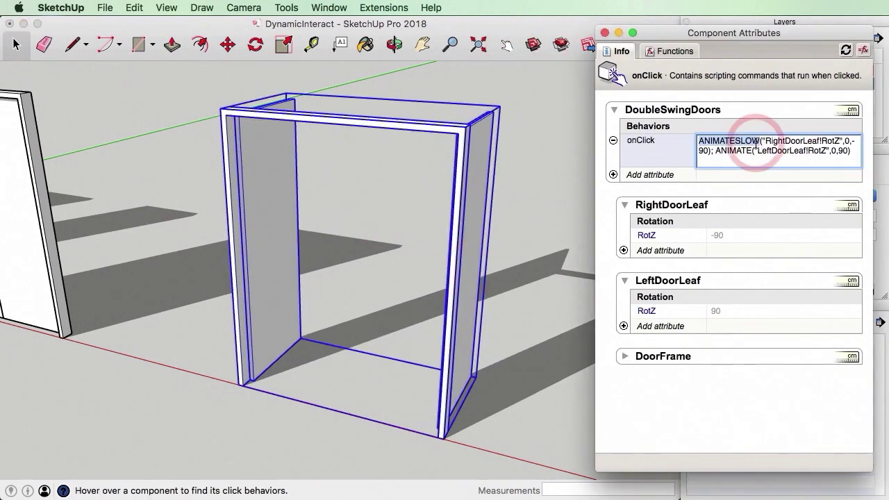
key("BackSpace")
key("BackSpace")
key("BackSpace")
key("BackSpace")
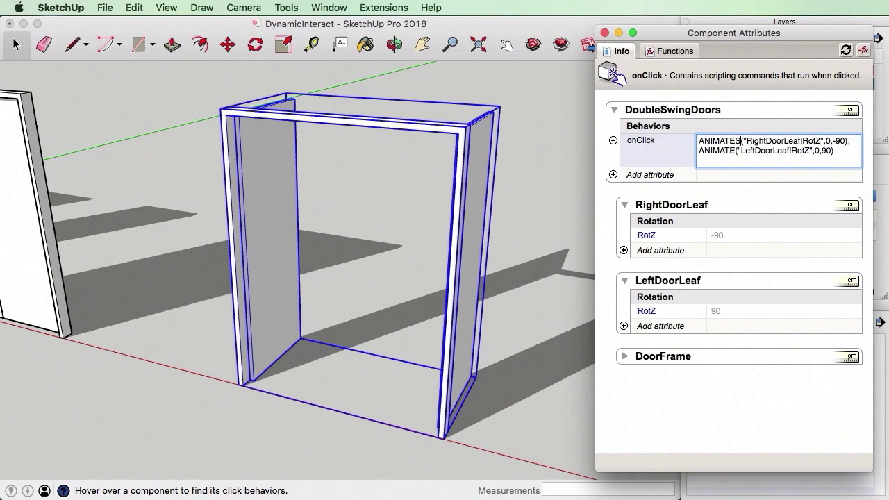
left_click(677, 219)
left_click(429, 20)
left_click(504, 45)
left_click(468, 169)
left_click(434, 209)
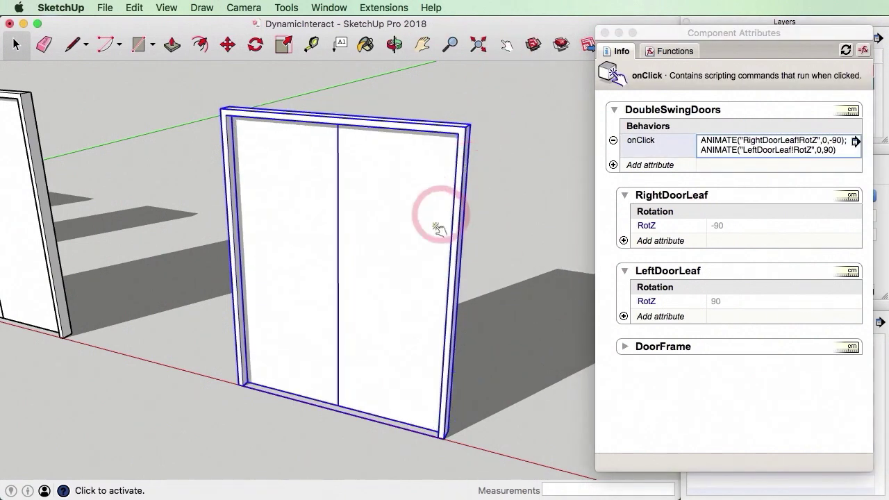
left_click(407, 254)
left_click(263, 238)
left_click(149, 193)
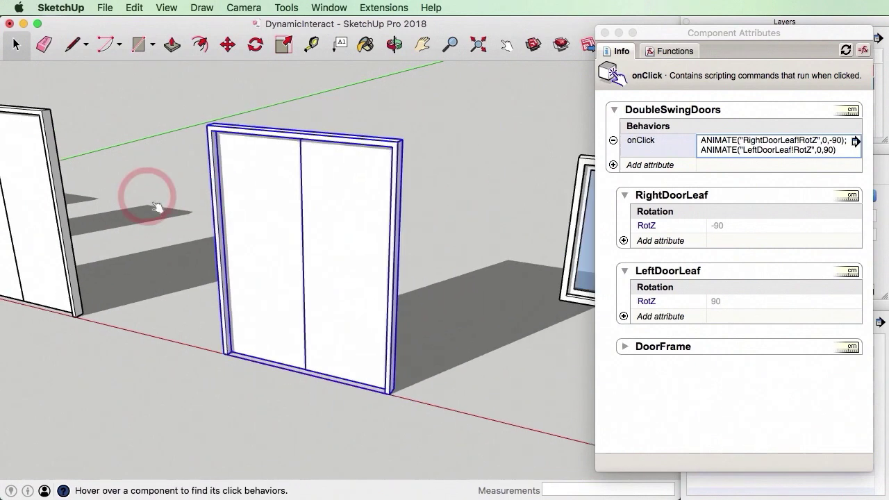
left_click(23, 204)
Check the window for a click behaviour, then select the whole window, frame and glass
left_click(177, 203)
scroll(160, 197, "up", 5)
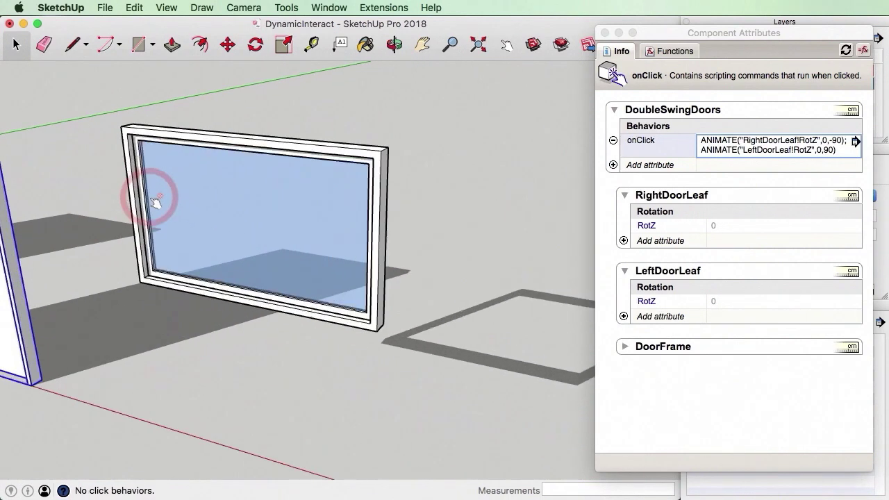
scroll(153, 198, "down", 3)
left_click(28, 45)
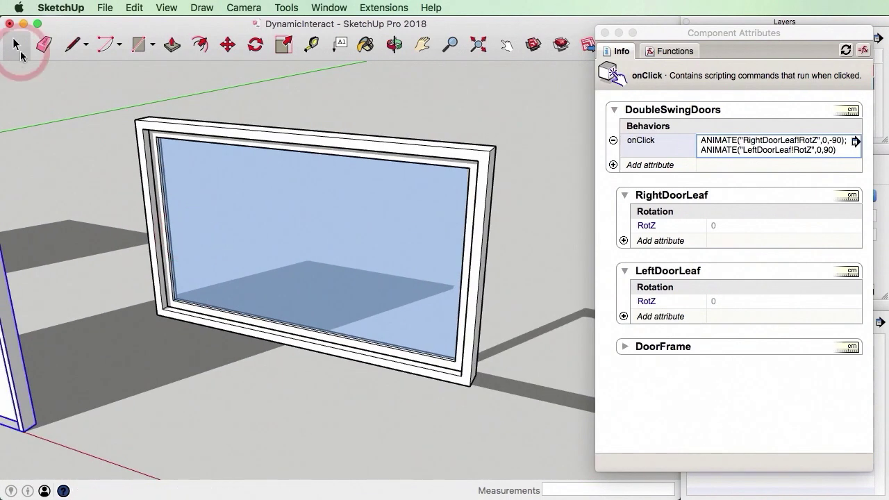
left_click(317, 434)
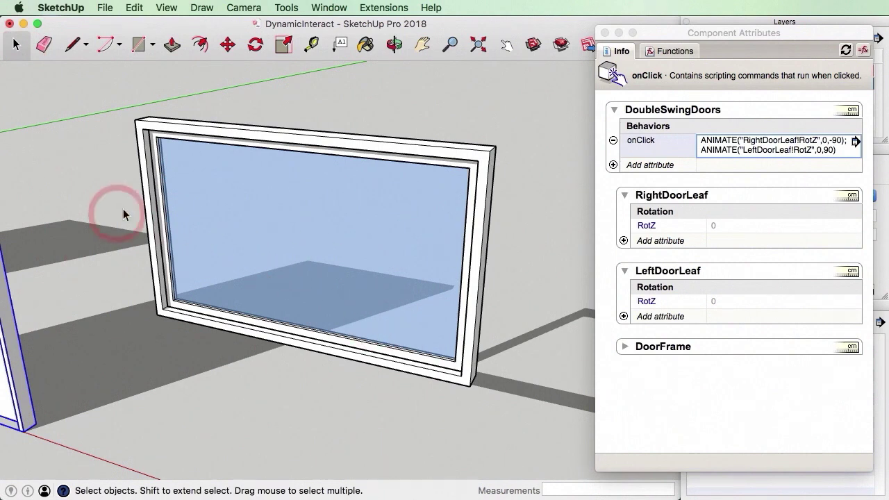
left_click(170, 172)
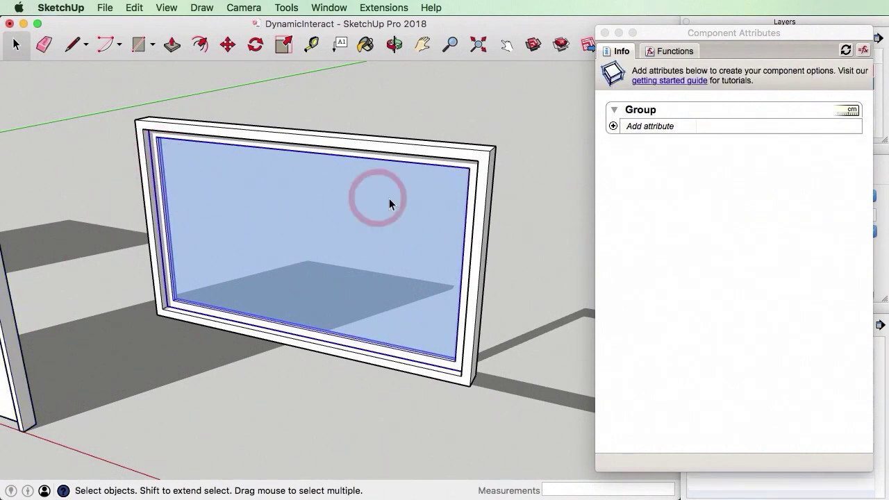
left_click_drag(100, 89, 577, 439)
Make the selected window a component named AwningWindow
left_click(393, 124)
right_click(401, 149)
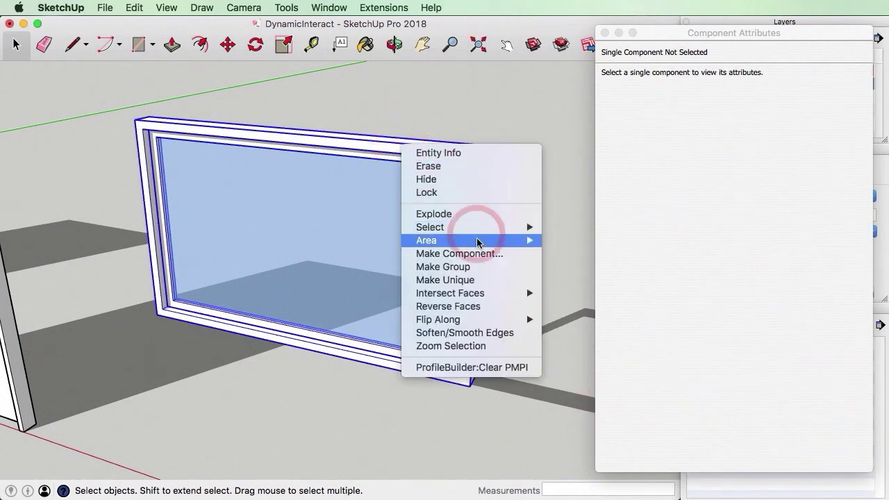
left_click(479, 247)
left_click(328, 137)
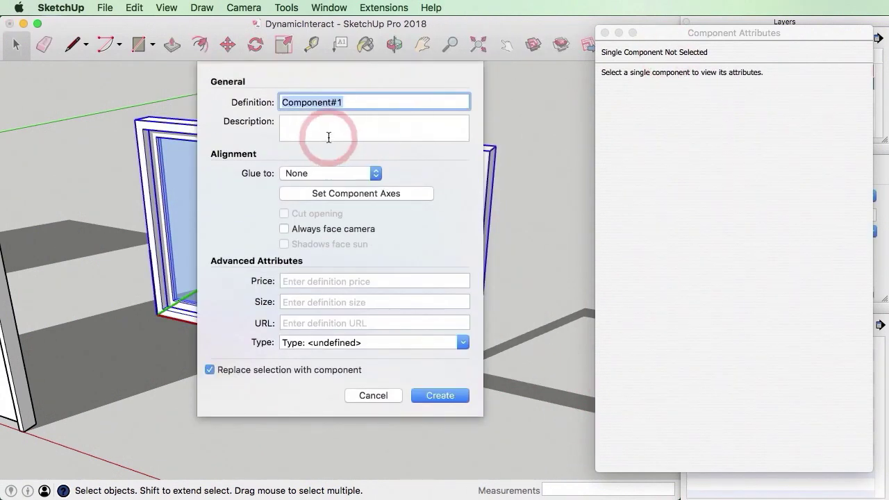
type("AwningWindow")
left_click(440, 396)
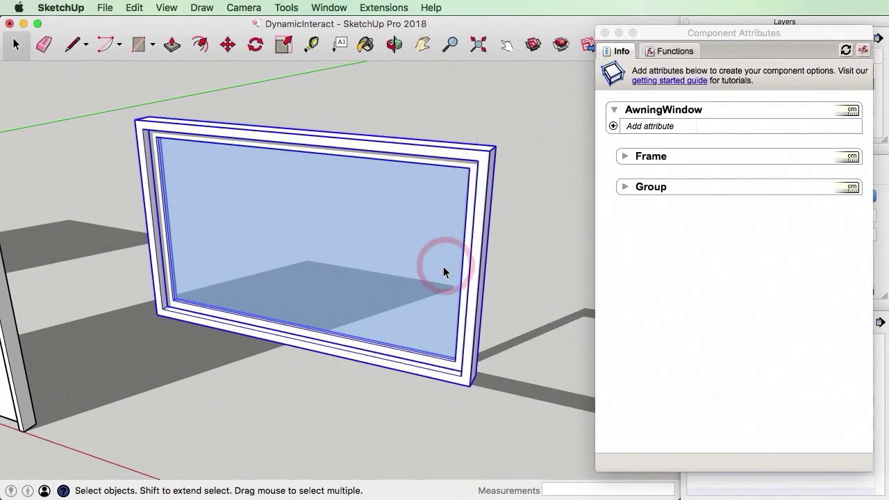
Rename the Group part to AwningLeaf and expand its attribute row
left_click(616, 195)
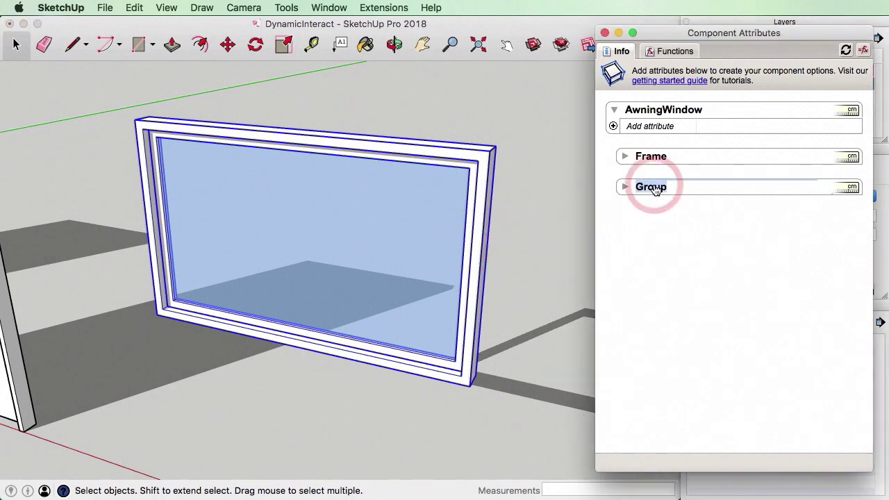
double_click(652, 187)
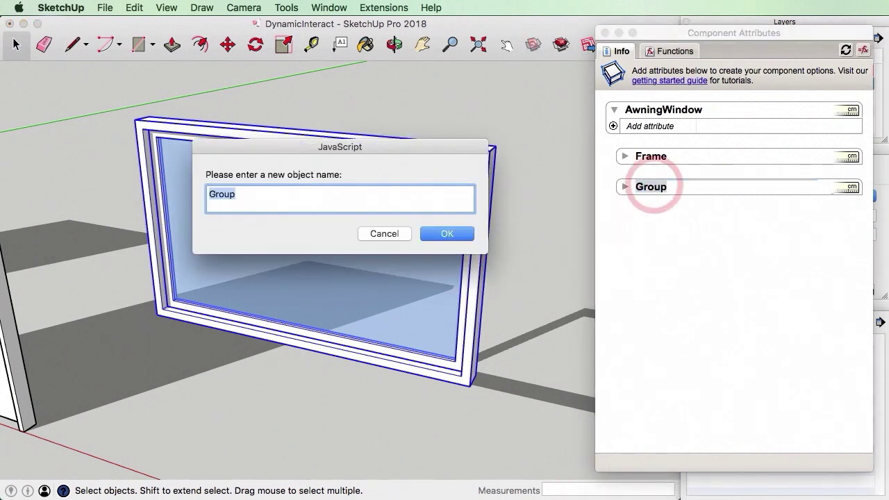
type("AwningLe")
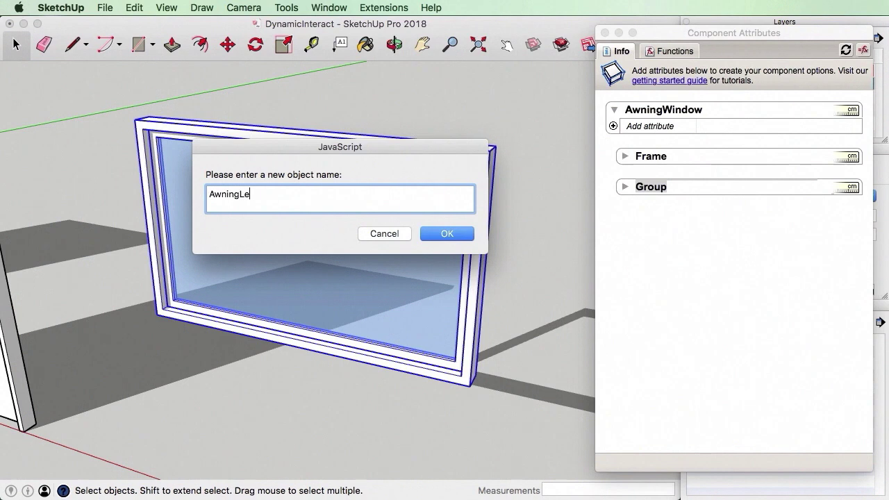
type("af")
key("Return")
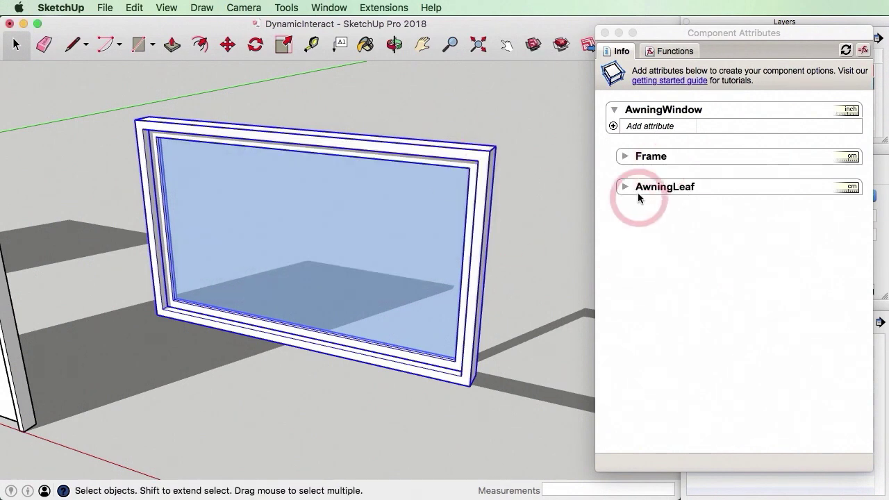
left_click(626, 188)
left_click(625, 189)
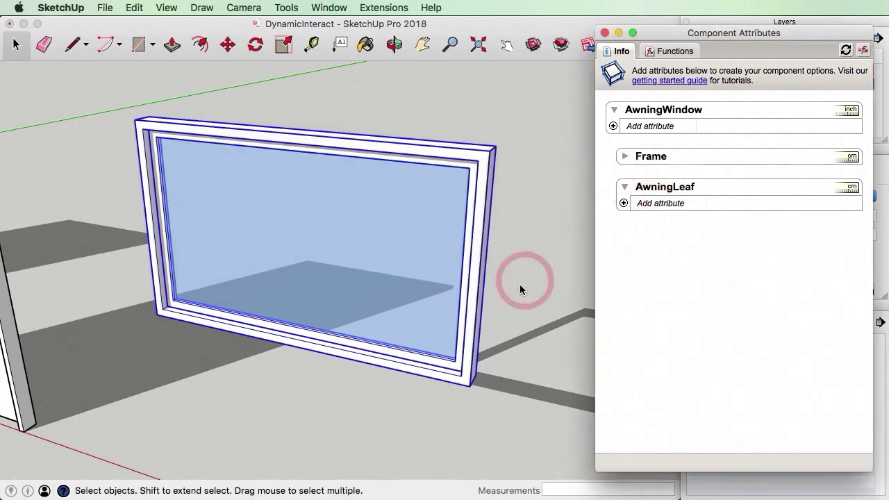
left_click(15, 44)
Open the AwningWindow component and then its AwningLeaf for editing
scroll(146, 149, "up", 5)
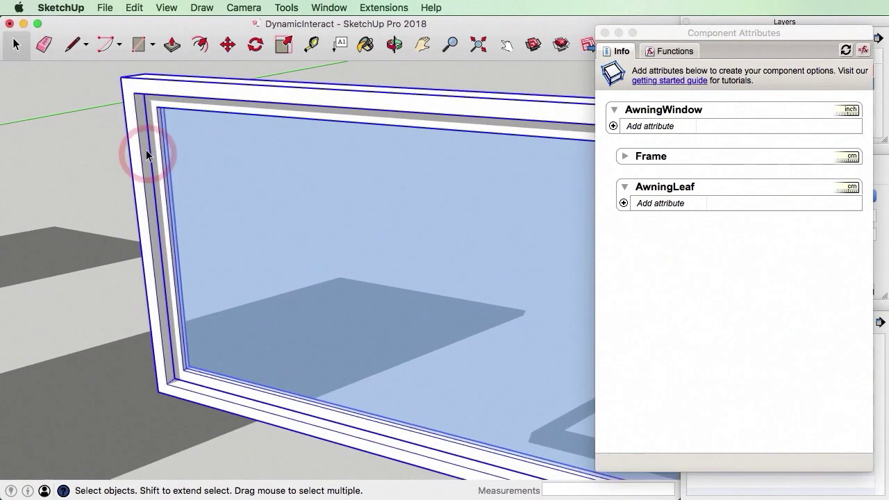
double_click(163, 146)
scroll(323, 294, "up", 3)
scroll(323, 294, "down", 2)
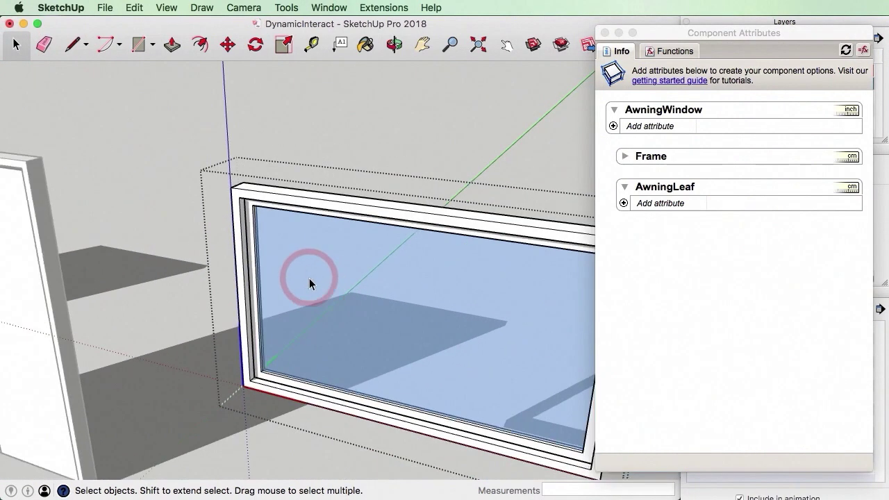
double_click(324, 332)
scroll(417, 412, "up", 2)
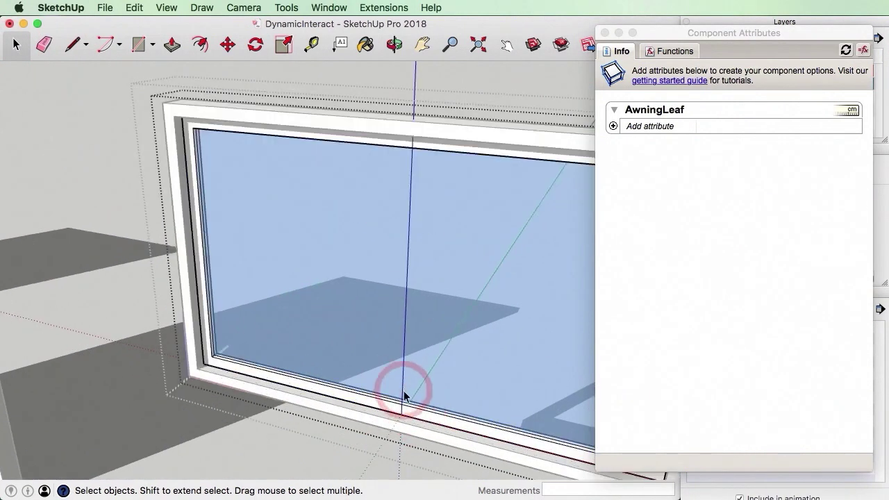
Place AwningLeaf's axes origin at its top-left corner, red axis along the top edge
right_click(403, 391)
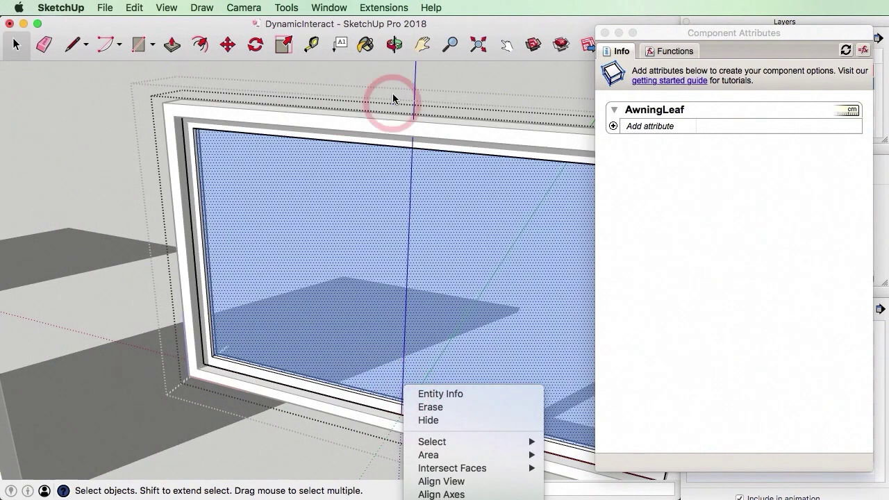
right_click(415, 94)
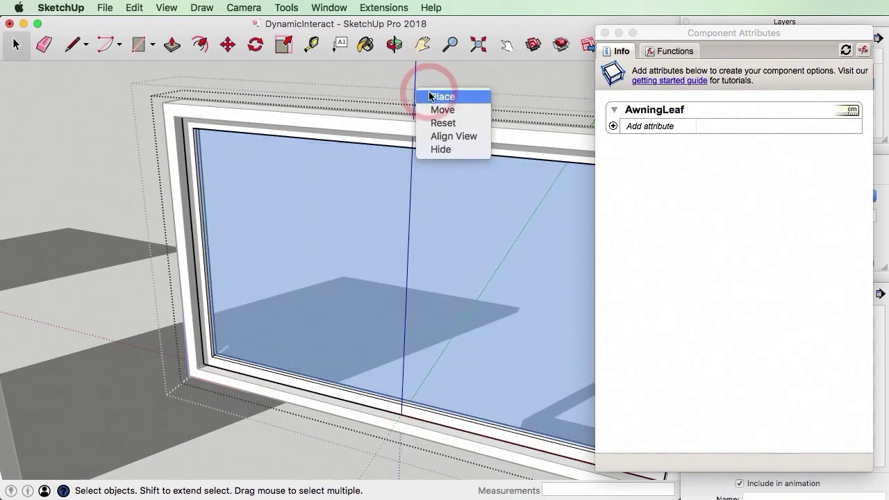
left_click(427, 97)
scroll(148, 109, "up", 3)
scroll(182, 118, "up", 2)
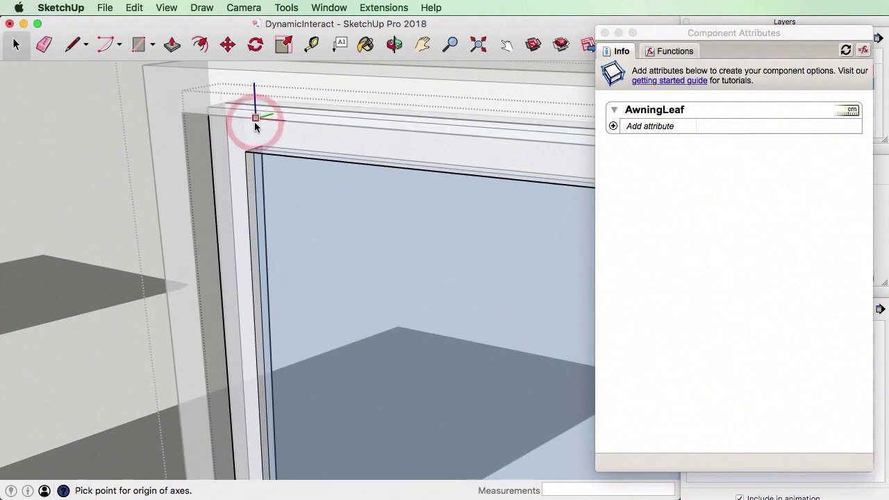
left_click(194, 107)
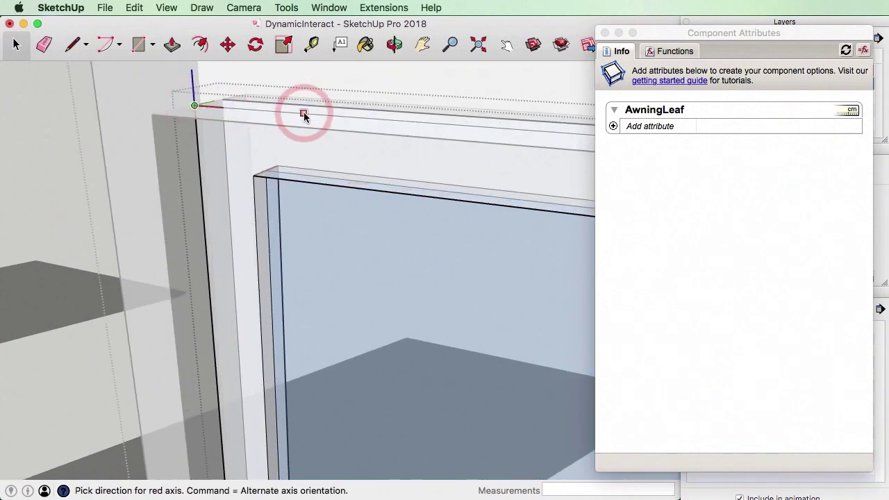
left_click(303, 112)
scroll(185, 391, "down", 5)
left_click(268, 229)
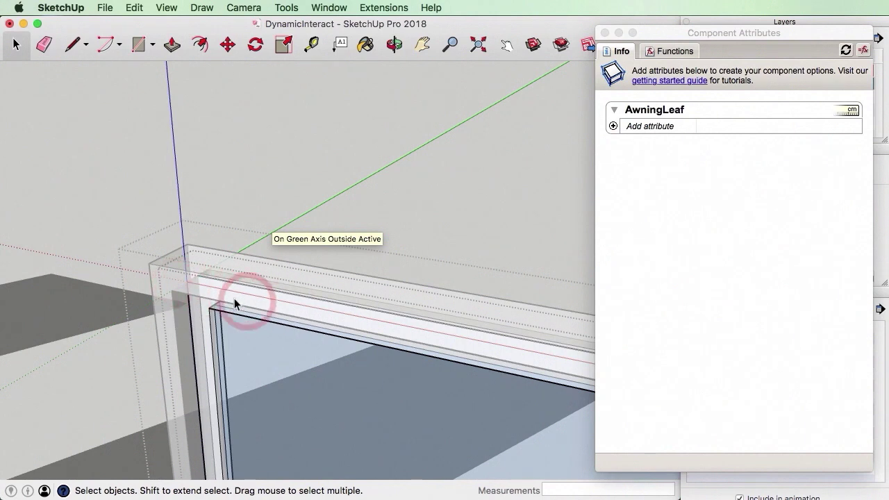
Add an onClick attribute to AwningLeaf with the formula ANIMATE("RotX",0,-45)
left_click(610, 125)
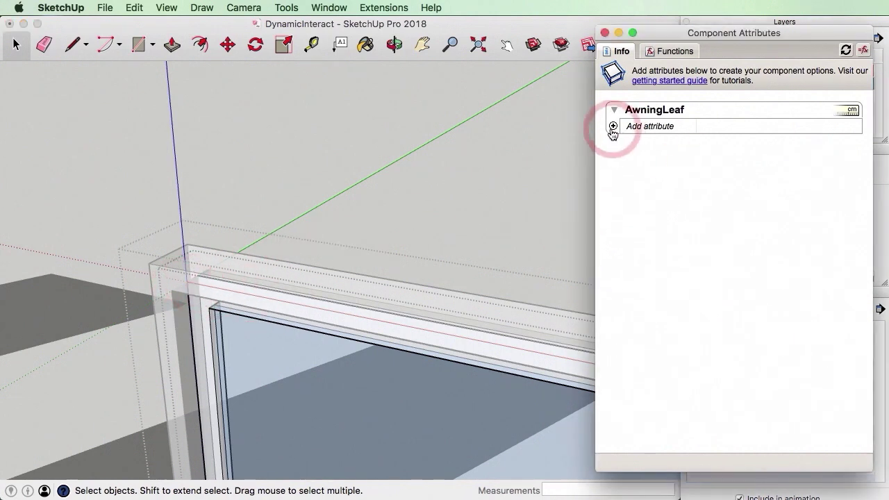
left_click(613, 127)
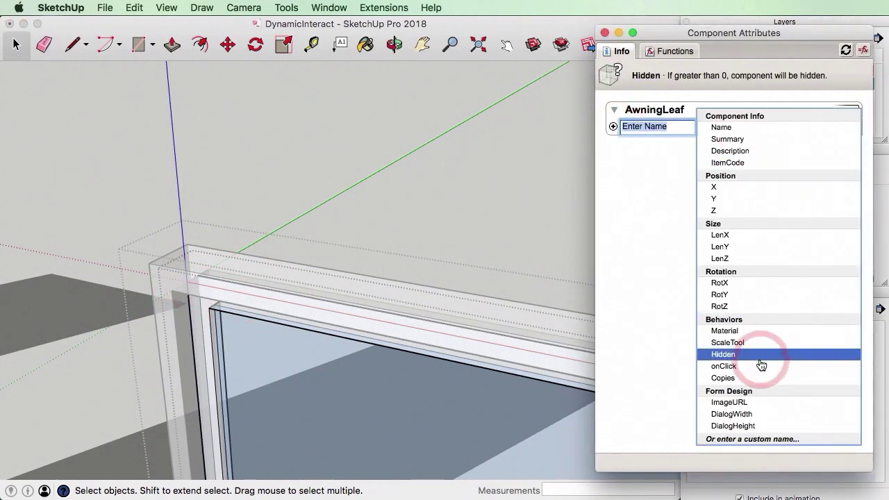
left_click(724, 366)
left_click(727, 141)
type("ANIMATE(\"RotX\",0,-45")
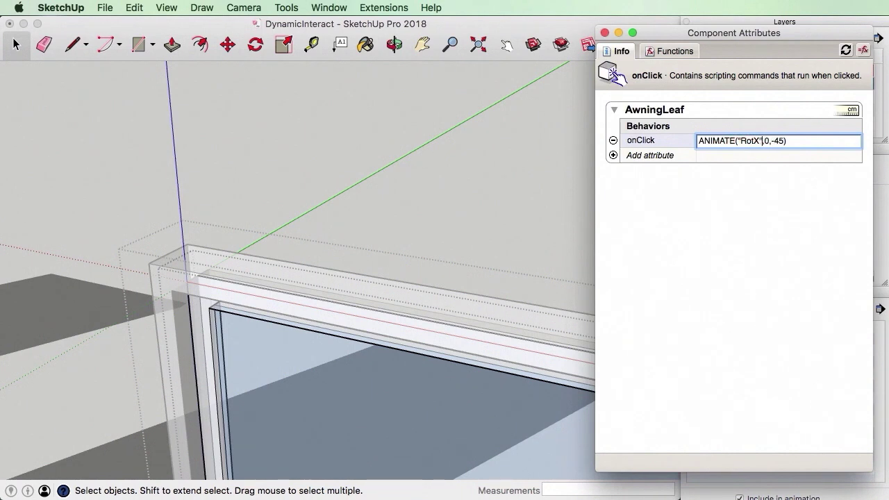
key("BackSpace")
type("\"")
left_click(735, 162)
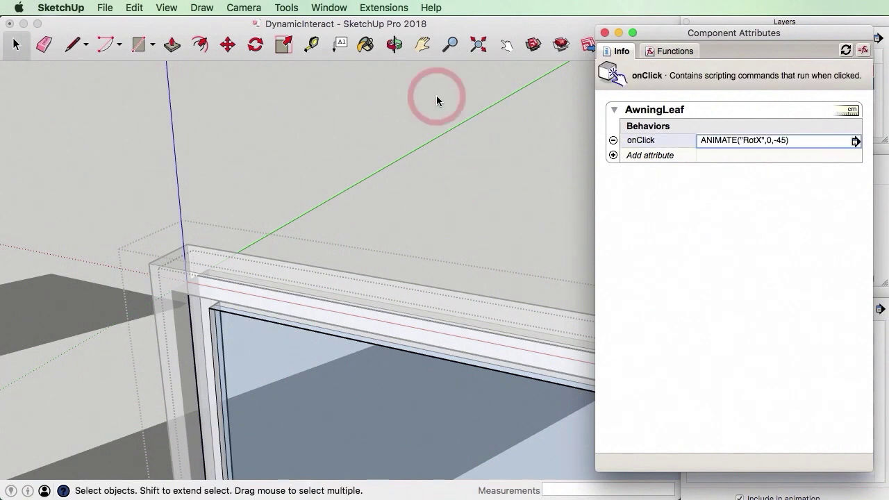
scroll(386, 136, "down", 3)
Exit the AwningWindow editing context and deselect the window
left_click(509, 44)
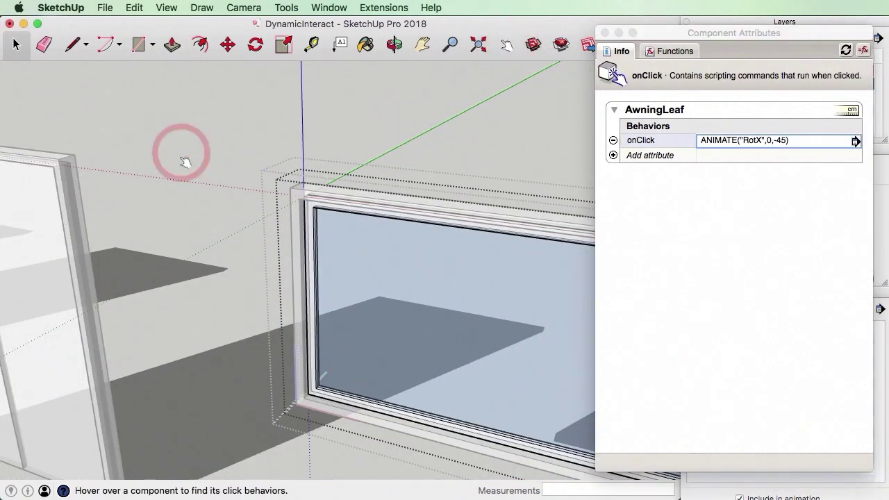
scroll(184, 147, "down", 4)
left_click(353, 131)
left_click(365, 140)
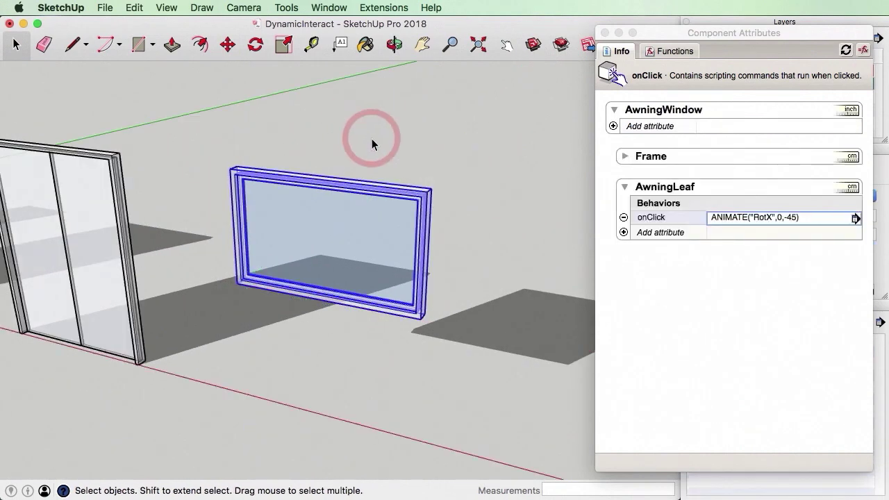
scroll(346, 100, "up", 2)
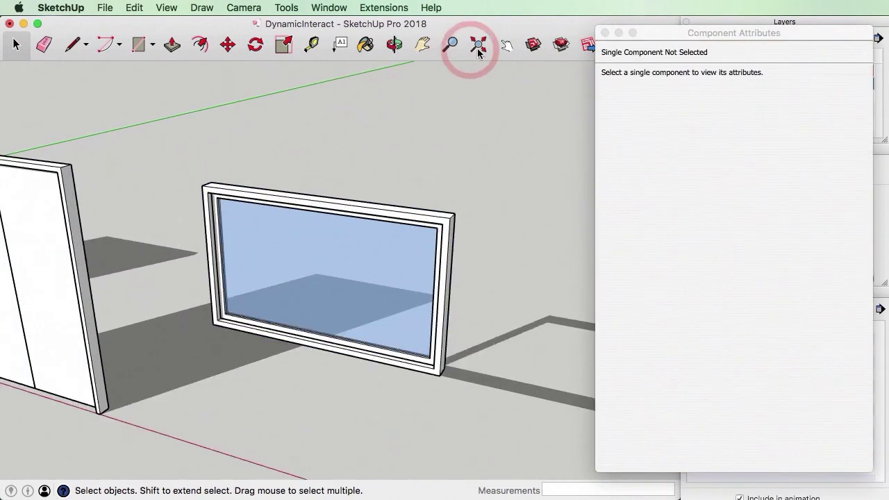
With the Interact tool, click the awning sash several times to swing it open and shut
left_click(507, 43)
left_click(365, 278)
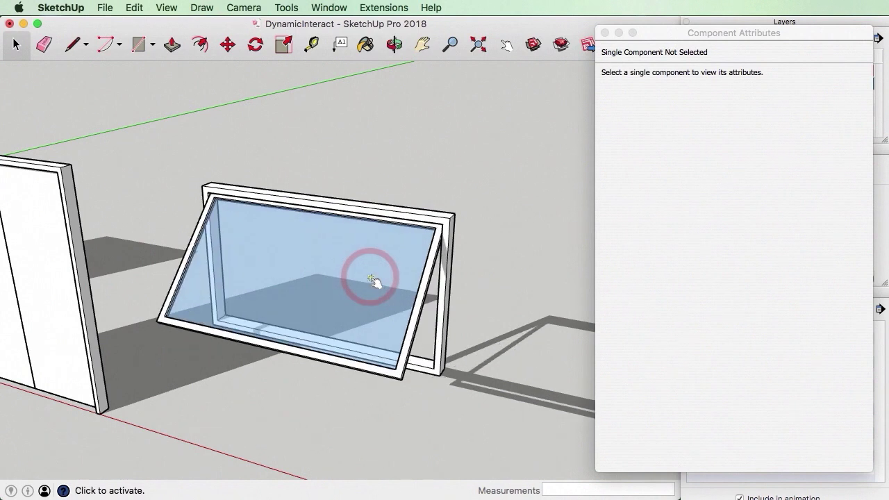
left_click(371, 307)
left_click(371, 308)
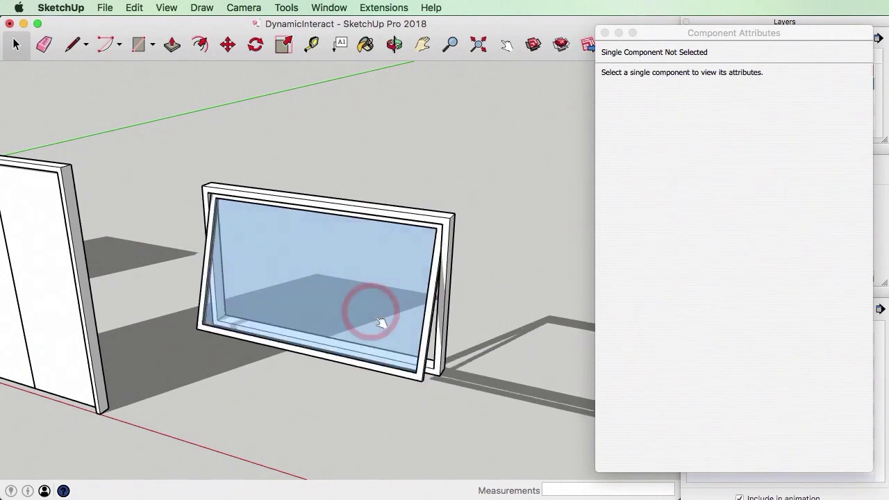
left_click(321, 299)
left_click(314, 299)
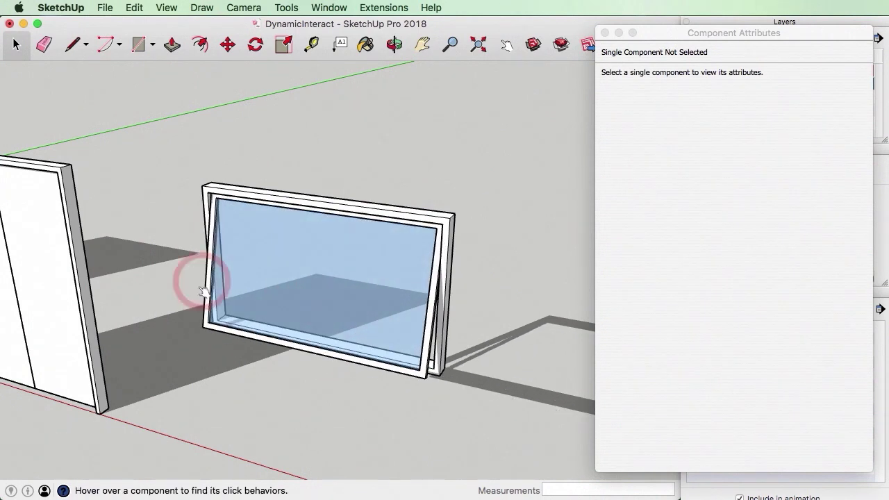
scroll(212, 254, "down", 3)
scroll(389, 285, "up", 6)
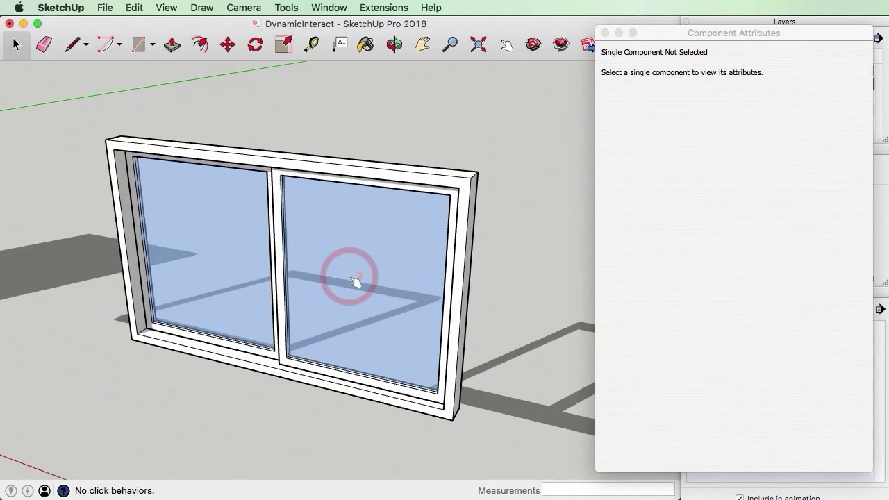
With the Select tool, drag a box around the entire two-pane sliding window
left_click(15, 46)
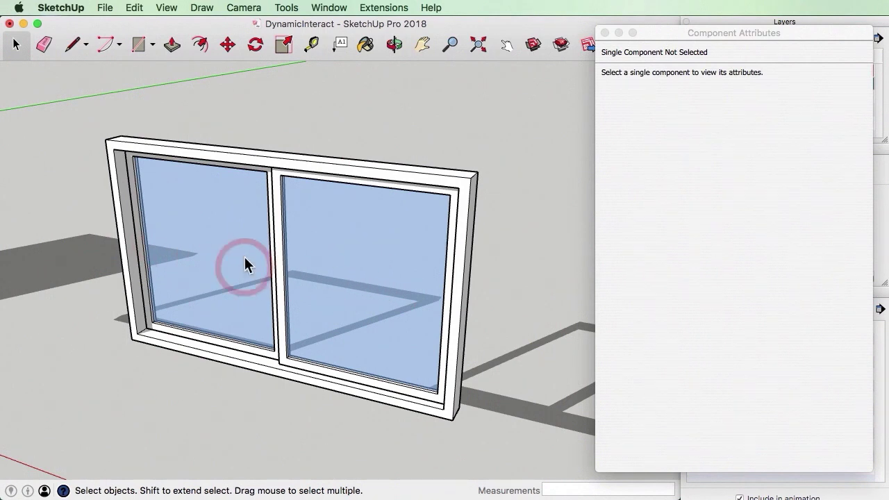
scroll(244, 257, "down", 3)
left_click_drag(122, 132, 510, 431)
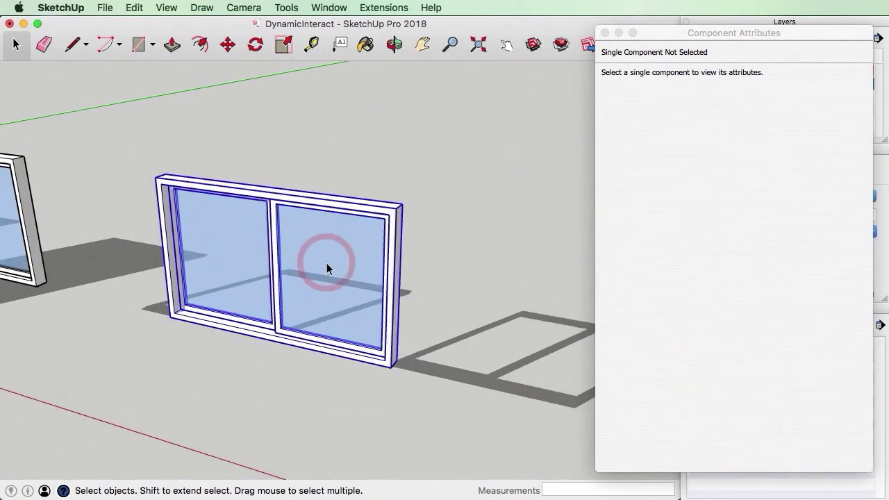
Make the selected window a component named SlidingWindow
right_click(327, 263)
left_click(371, 367)
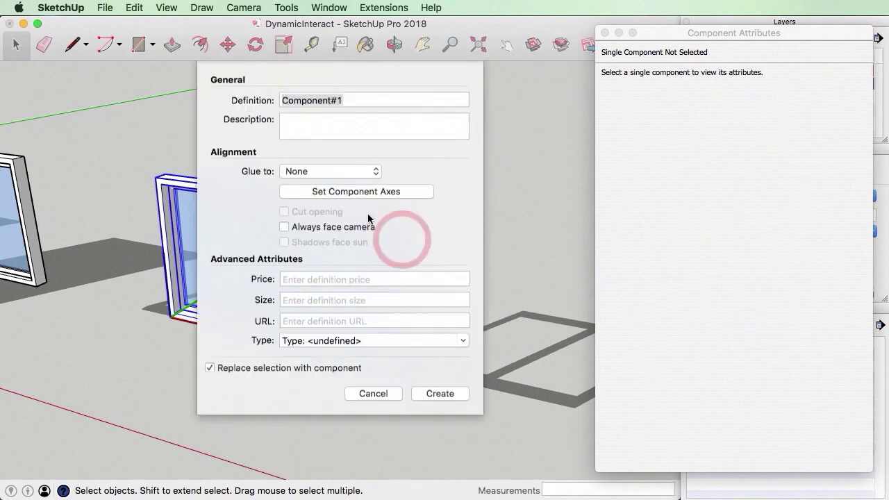
type("SlidingWindow")
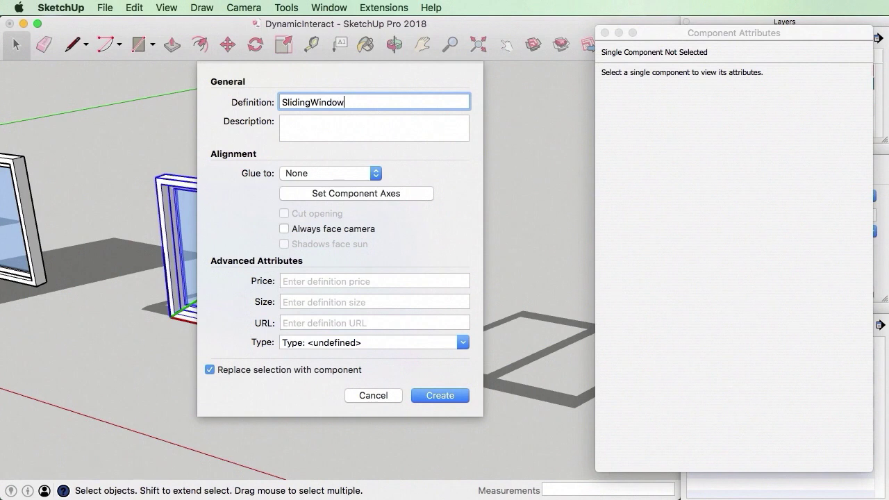
key("Return")
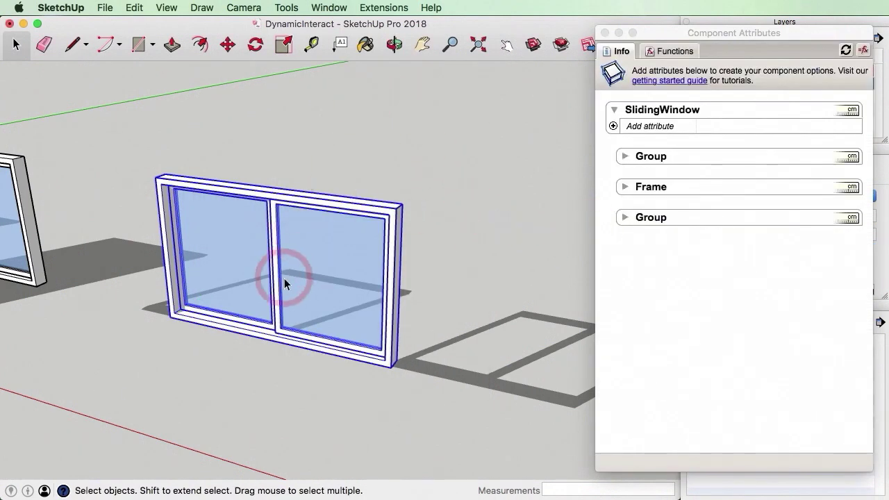
left_click(556, 183)
left_click(231, 239)
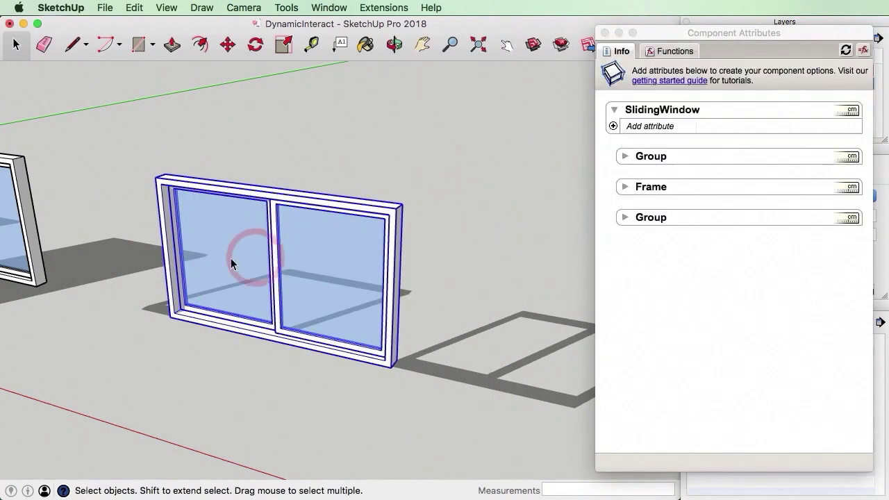
Rename the left sash group to FixedSash
double_click(224, 277)
left_click(224, 277)
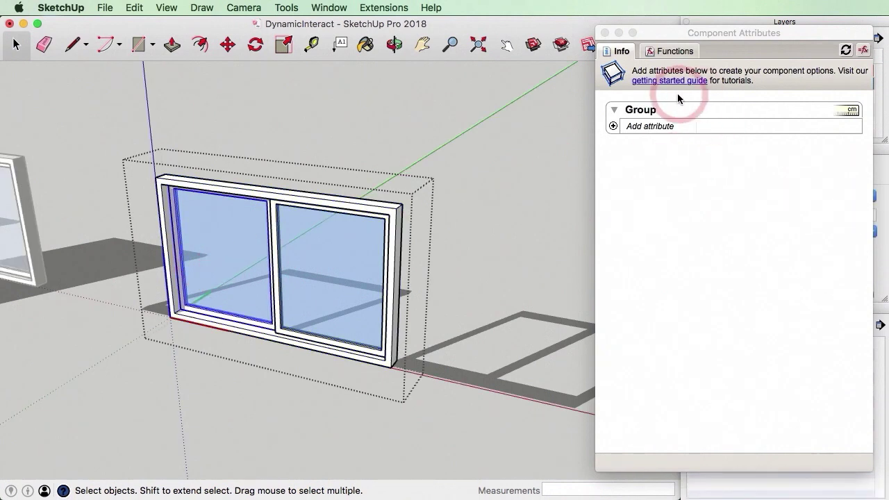
left_click(663, 105)
left_click(649, 114)
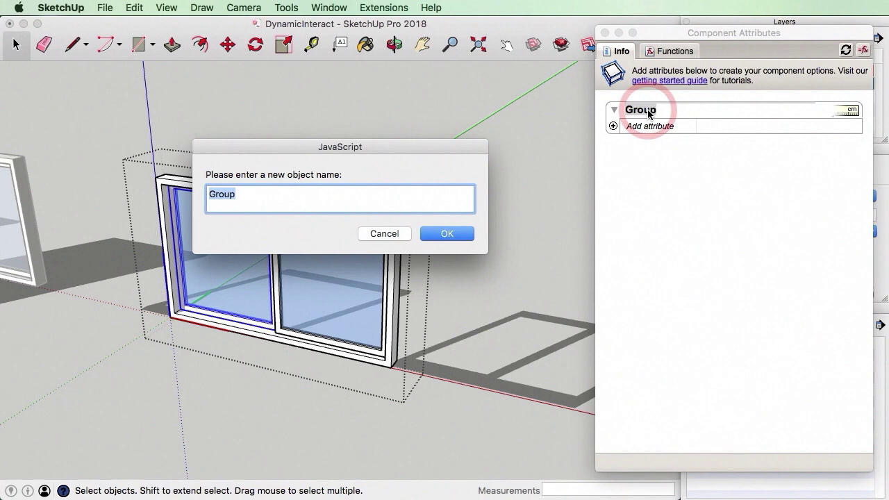
type("F")
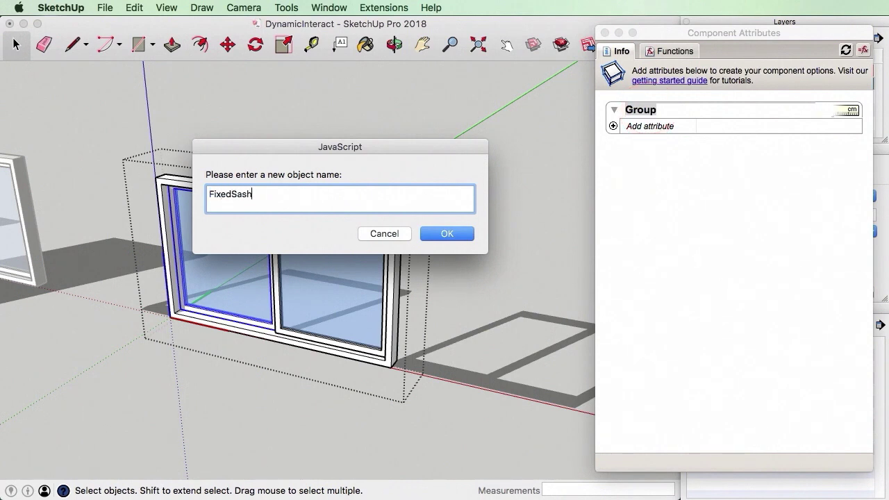
type("ixedSash")
key("Return")
left_click(757, 133)
left_click(528, 160)
Rename the right sash group to MovingSash and expand its attributes
left_click(340, 211)
double_click(336, 250)
left_click(386, 230)
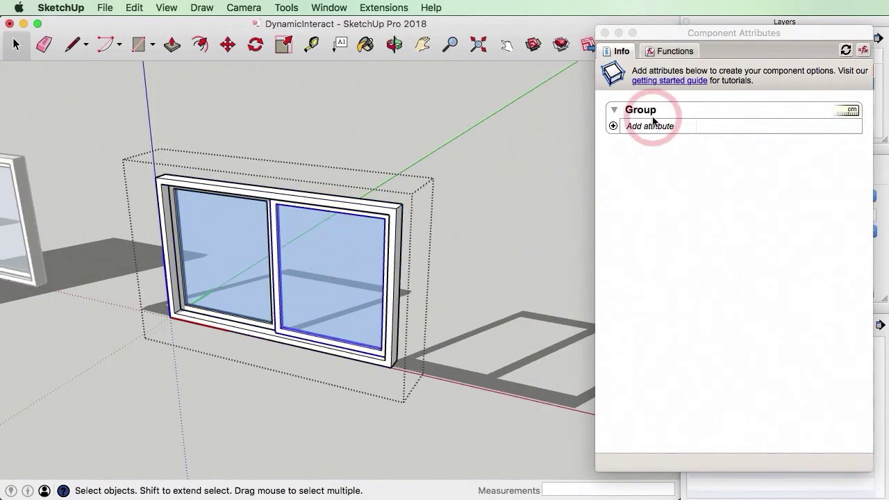
double_click(653, 120)
type("MovingSas")
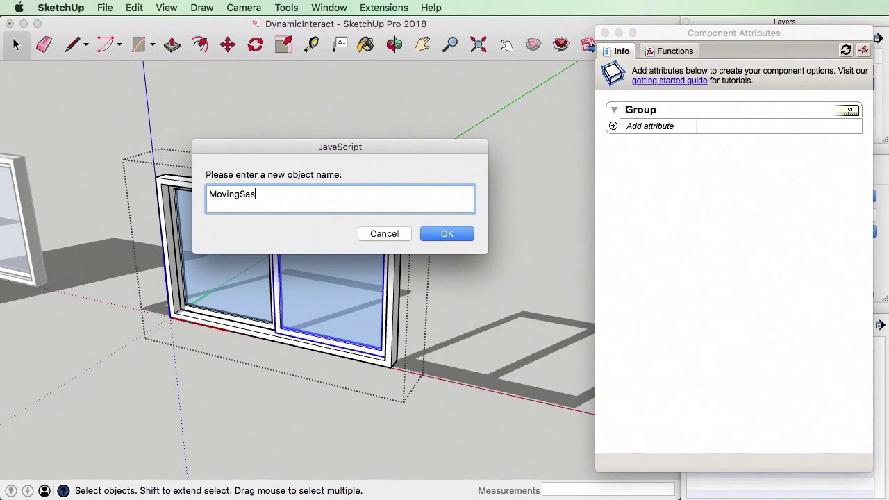
type("h")
key("Return")
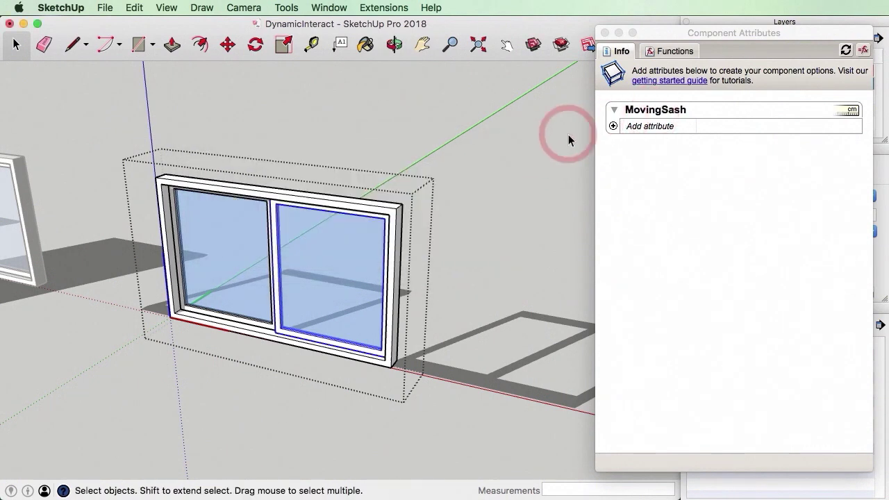
left_click(464, 163)
left_click(446, 166)
left_click(387, 212)
left_click(630, 161)
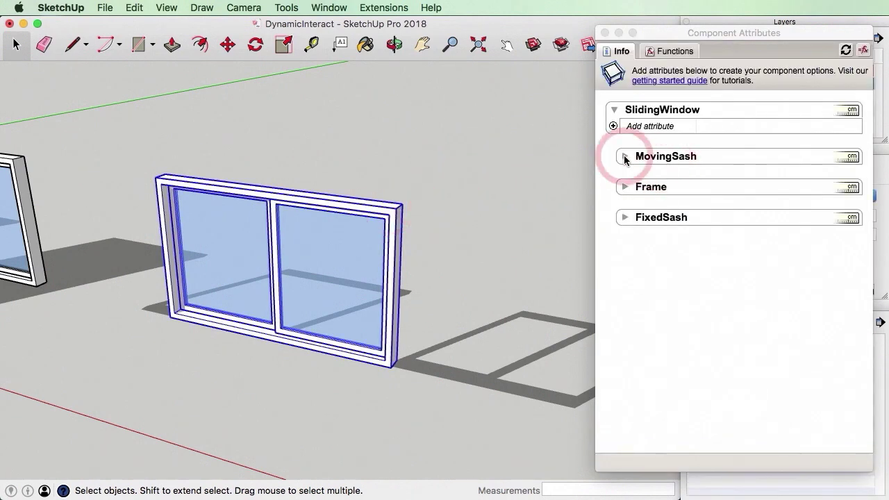
Add MovingSash attributes X (82.5 cm) and onClick ANIMATE("X",82.5)
left_click(623, 173)
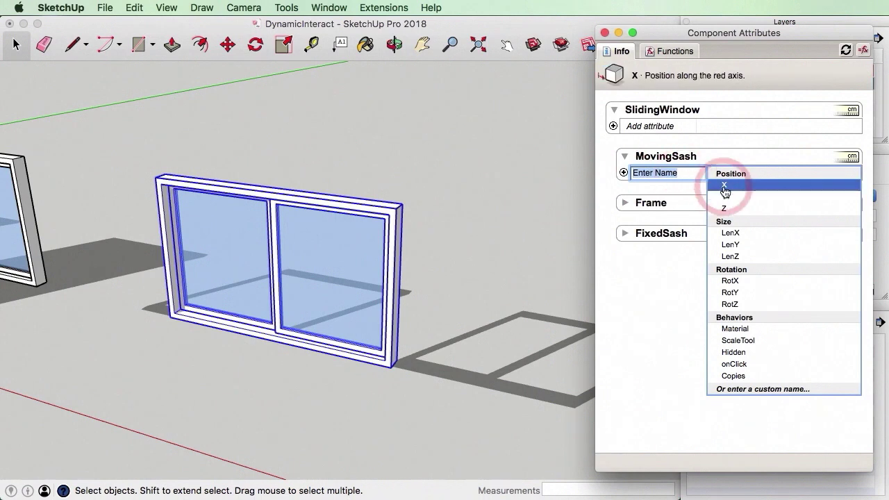
left_click(724, 188)
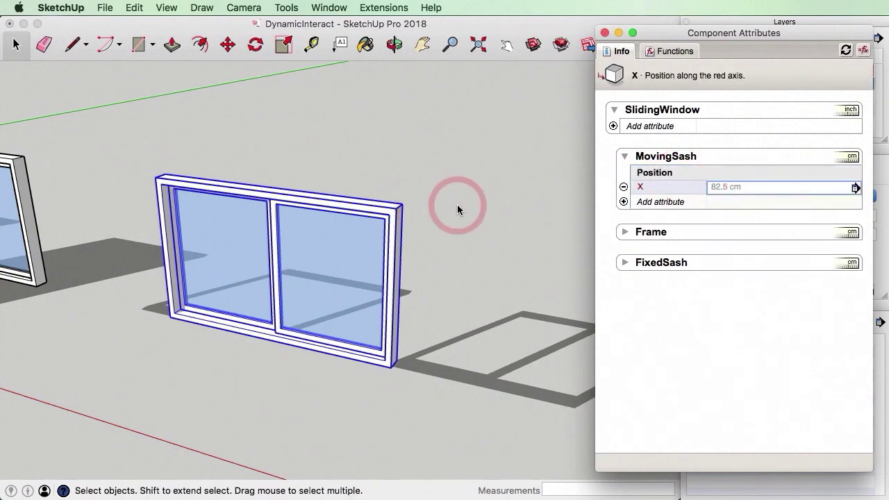
left_click(719, 187)
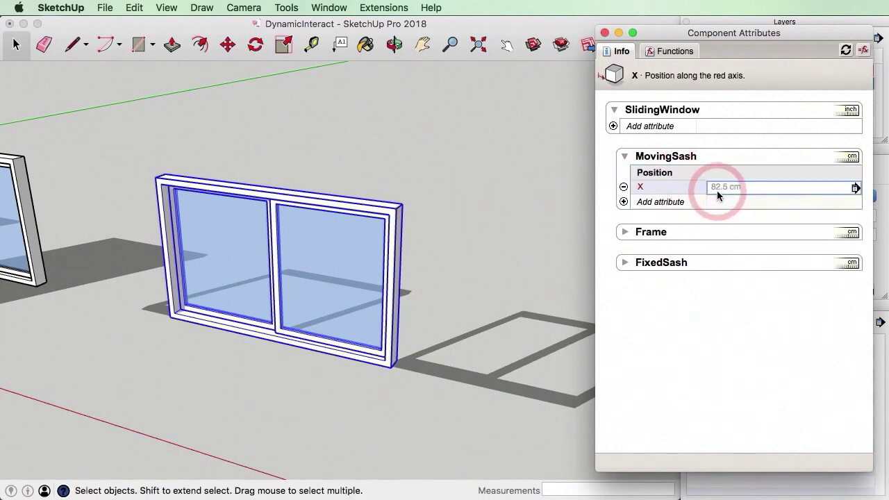
left_click(624, 202)
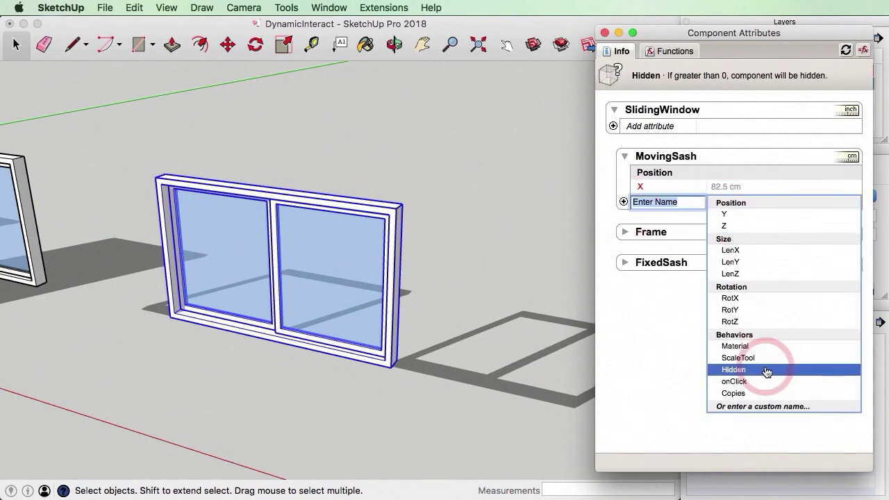
left_click(764, 381)
left_click(720, 216)
type("ANIMATE(\"X\",82.5")
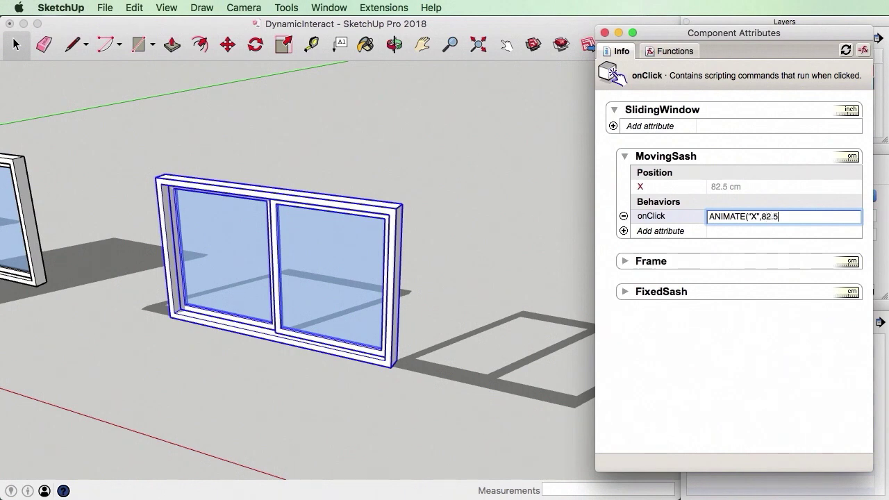
key("Return")
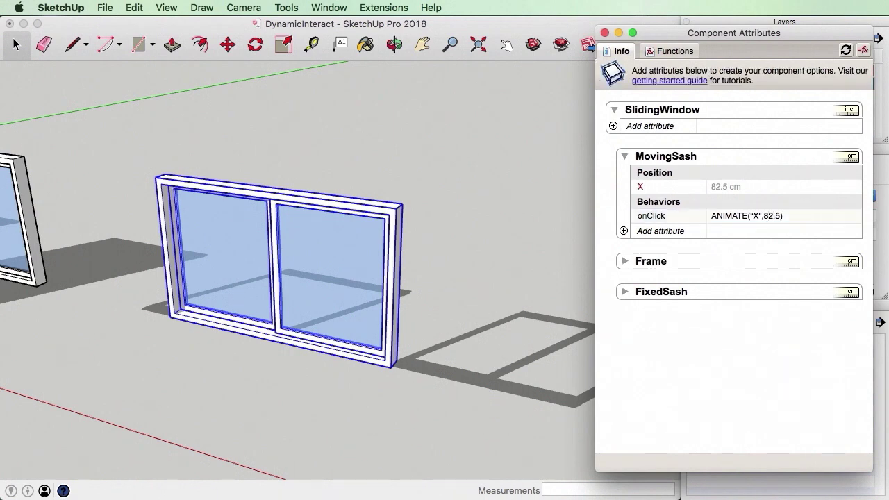
Open the SlidingWindow and select the MovingSash group inside it
double_click(354, 243)
scroll(327, 278, "up", 2)
left_click(316, 269)
Move MovingSash to the left side of the frame, bringing X to 4 cm
scroll(278, 309, "up", 3)
key("m")
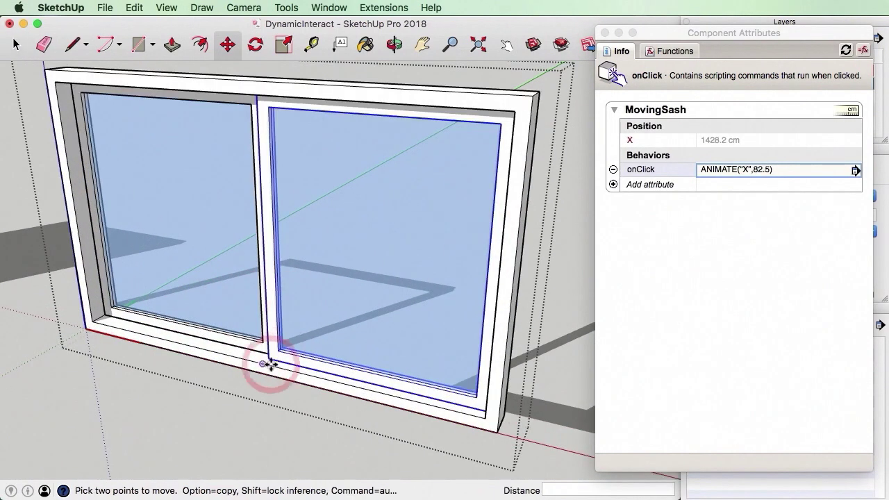
left_click(270, 361)
left_click_drag(283, 361, 94, 317)
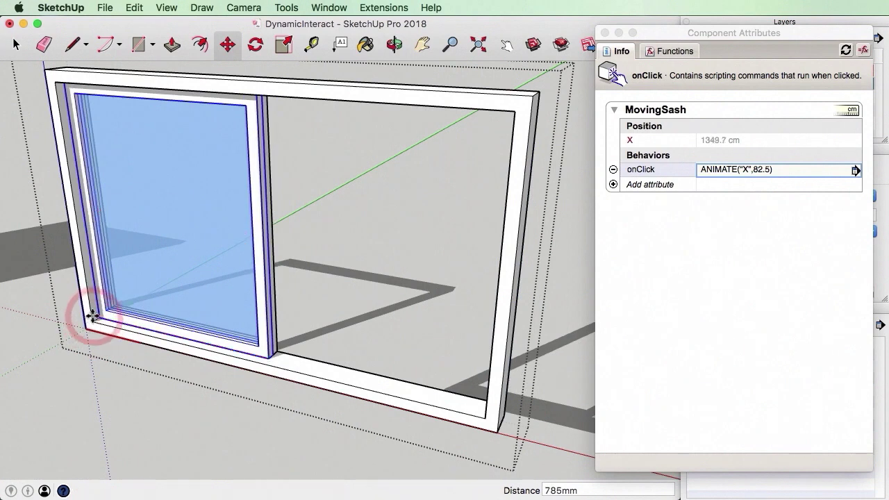
key("space")
left_click(189, 399)
left_click(219, 404)
Change MovingSash's onClick formula to ANIMATE("X",82.5,4)
left_click(650, 190)
left_click(725, 193)
left_click(779, 220)
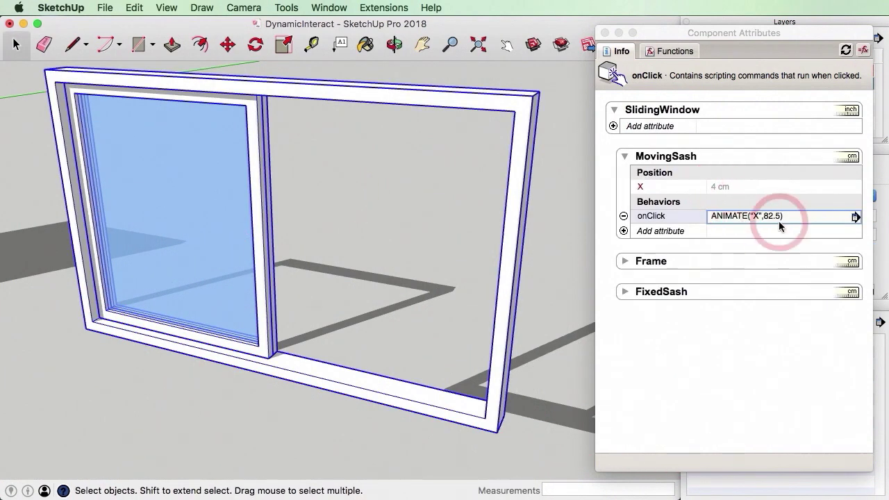
left_click(808, 289)
type(",4")
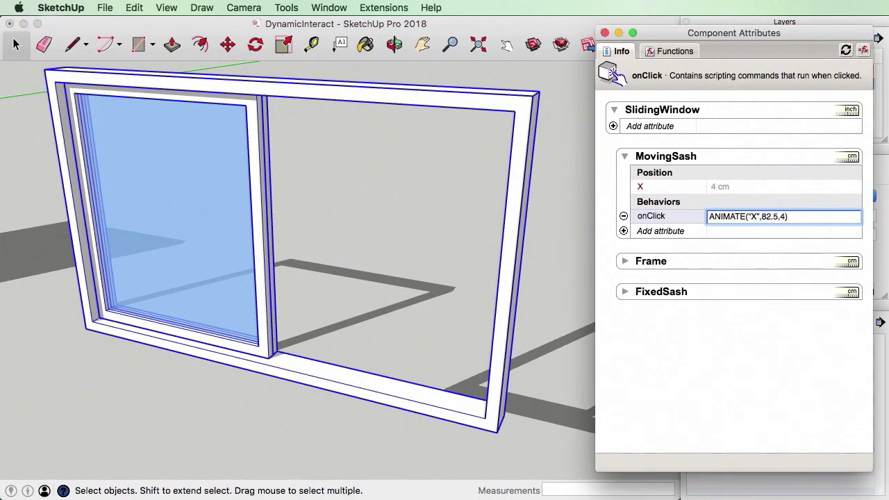
key("BackSpace")
type("\"X")
key("Return")
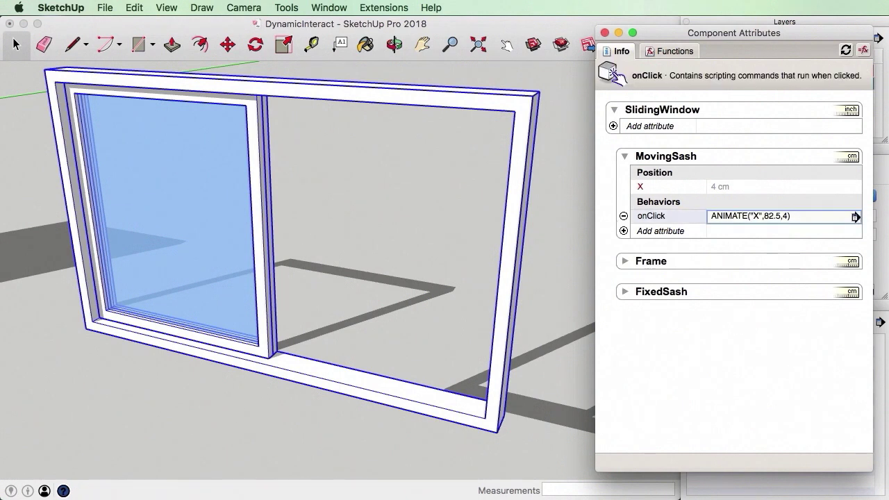
left_click(541, 186)
With the Interact tool, click the sliding window repeatedly to slide MovingSash open and shut
left_click(506, 44)
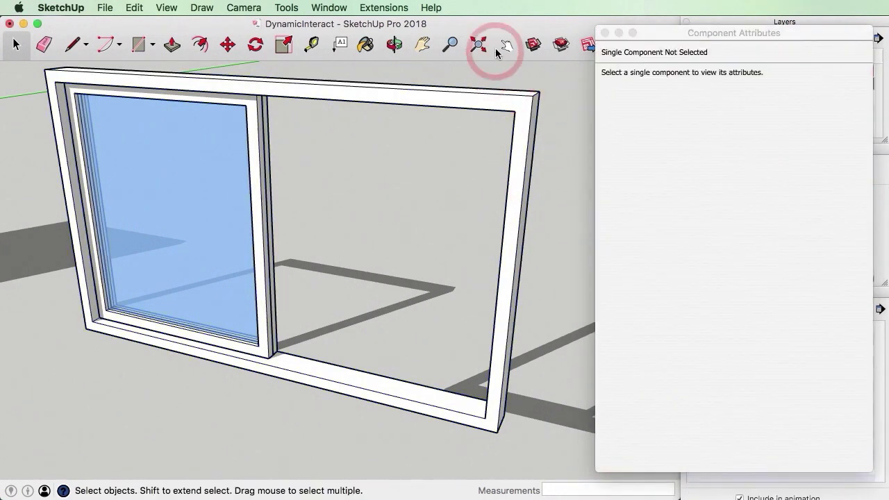
left_click(230, 206)
scroll(323, 255, "down", 5)
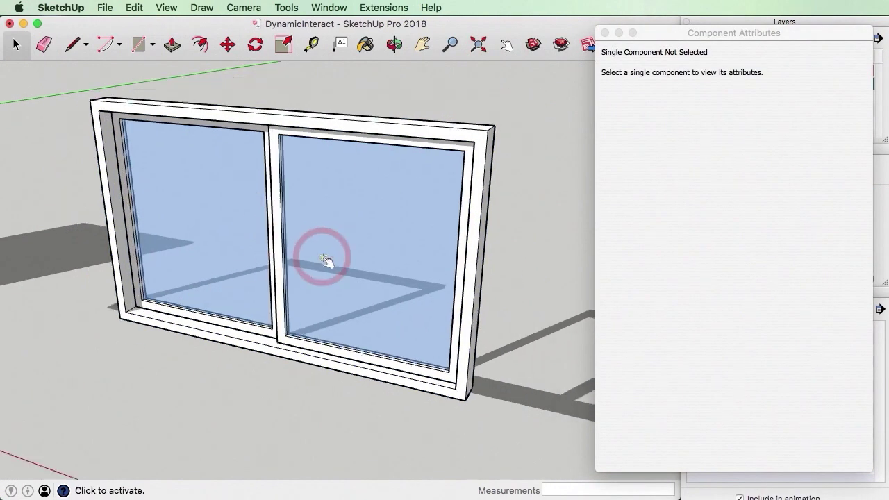
left_click(261, 255)
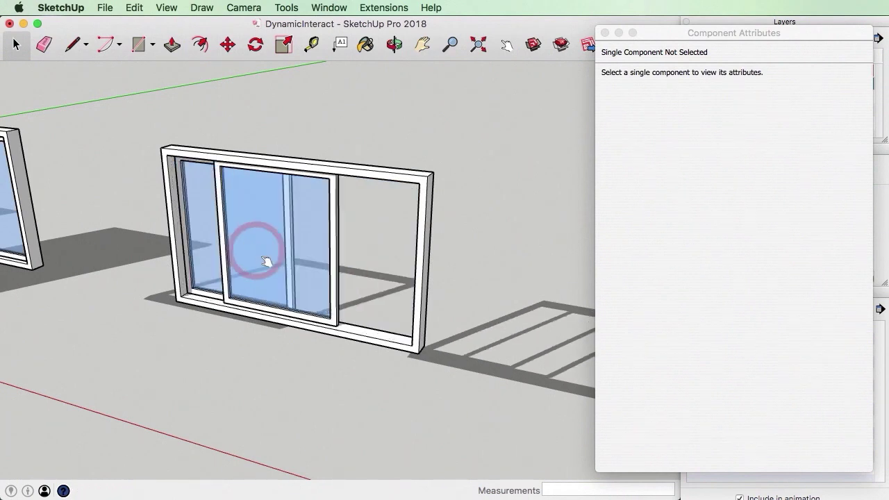
left_click(347, 258)
left_click(230, 231)
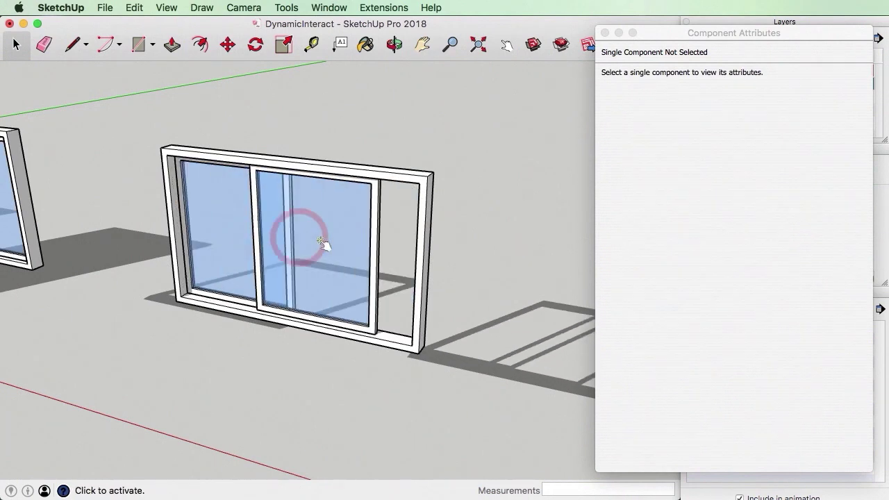
left_click(379, 252)
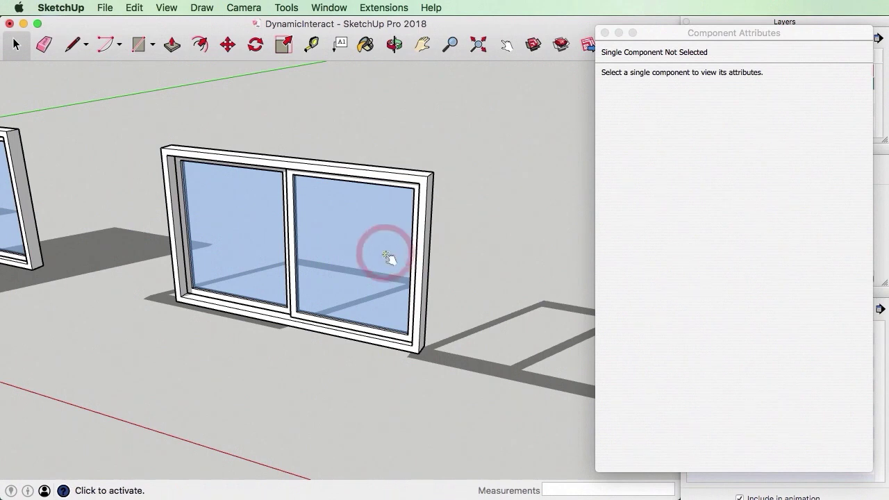
left_click(246, 231)
left_click(207, 239)
left_click(323, 265)
left_click(237, 260)
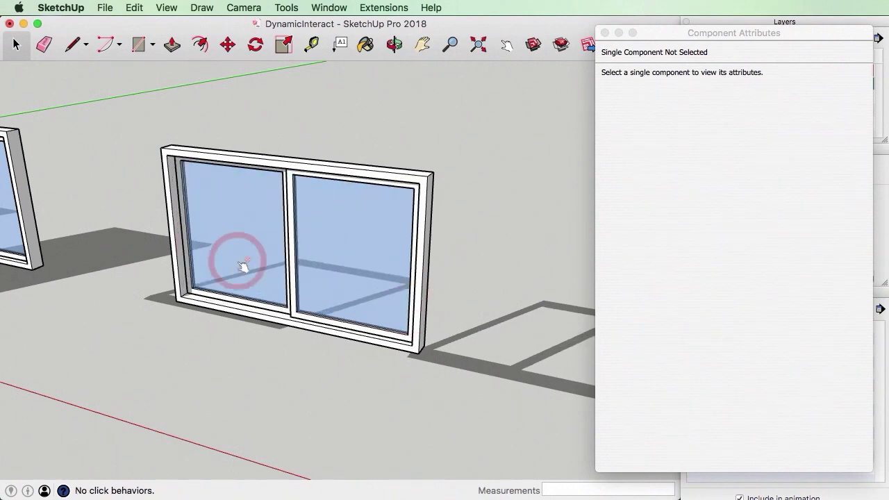
scroll(240, 251, "down", 4)
left_click(217, 229)
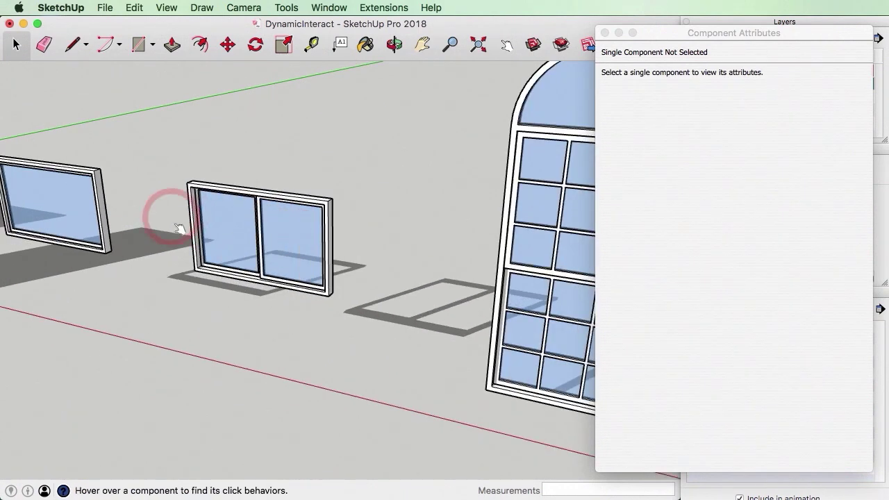
Click the arched window with Interact to confirm it has no behaviour, then return to Select
scroll(188, 224, "down", 3)
left_click(391, 252)
scroll(376, 243, "up", 4)
left_click(397, 368)
key("space")
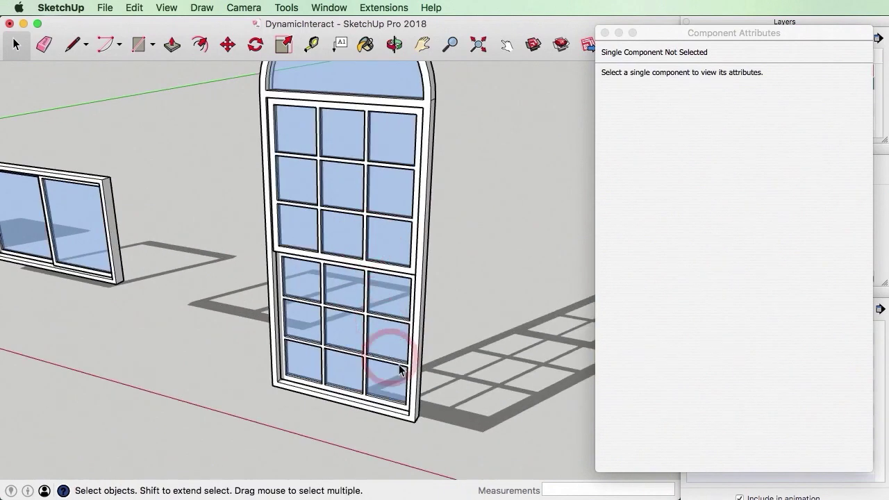
Select the whole arched window, including both sashes and the frame
scroll(377, 247, "down", 3)
left_click(377, 248)
scroll(314, 363, "up", 3)
left_click(276, 313)
left_click(402, 407)
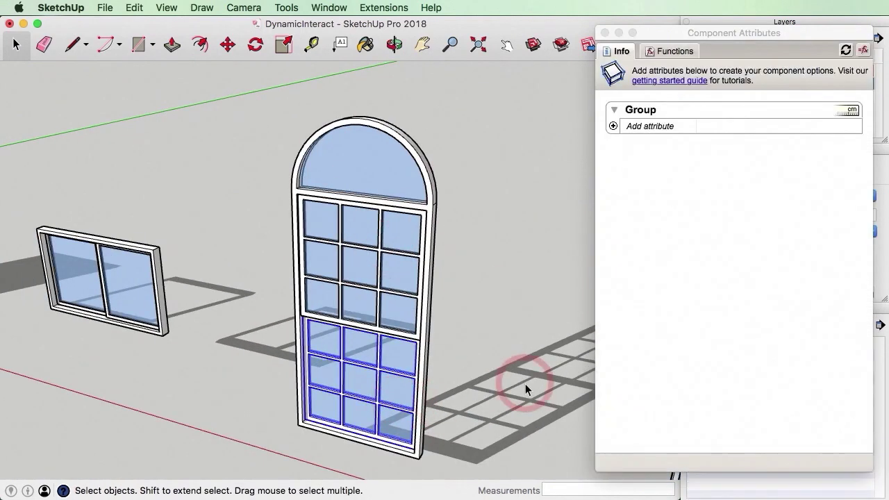
left_click(486, 387)
left_click(358, 231)
scroll(354, 235, "down", 3)
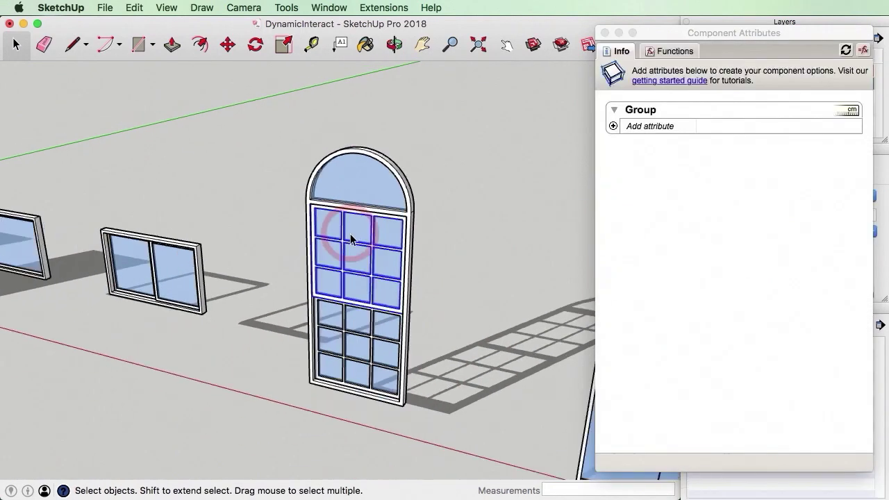
left_click(288, 134)
left_click(408, 349)
left_click(370, 300)
Make the arched window a component named DoubleHungWindow
right_click(354, 241)
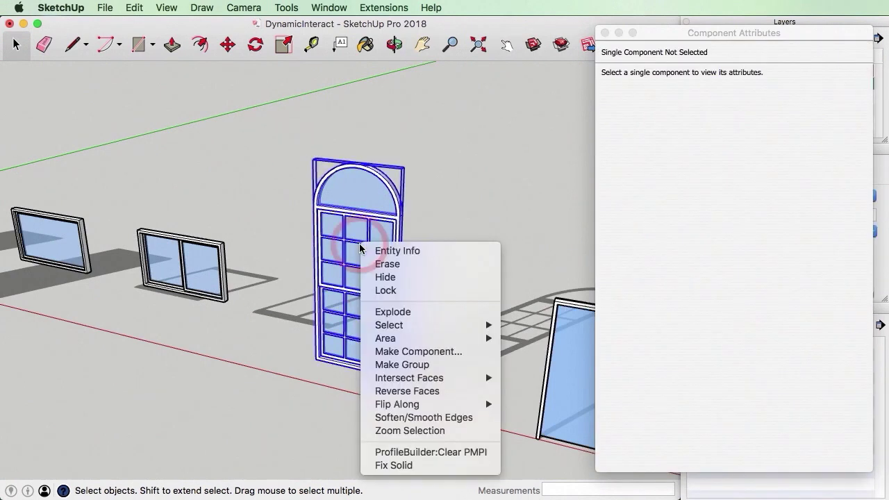
left_click(437, 347)
left_click(354, 86)
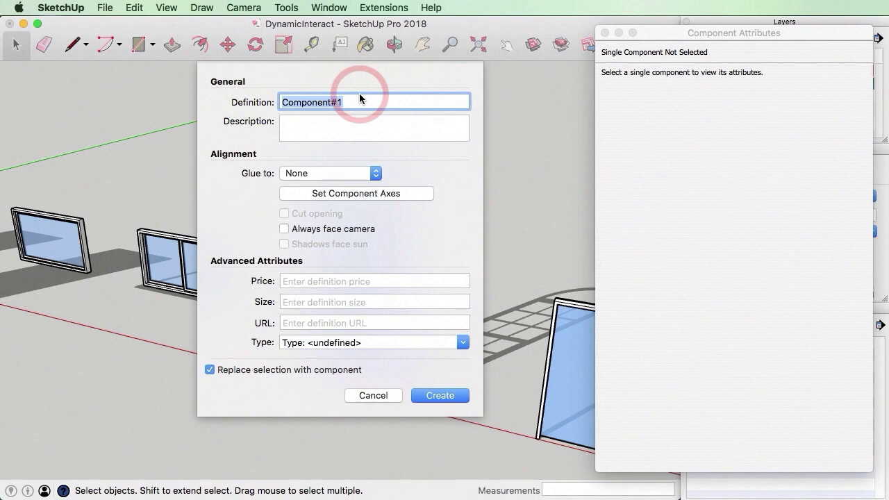
type("DoubleHungWindow")
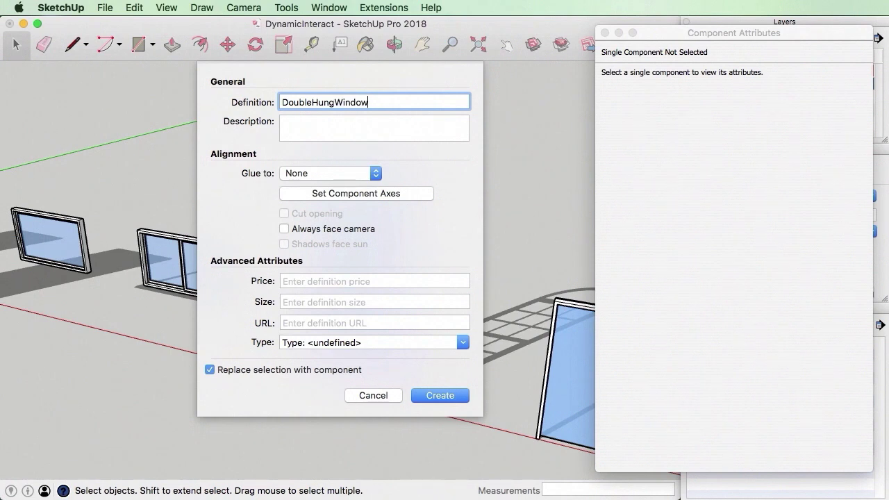
key("Return")
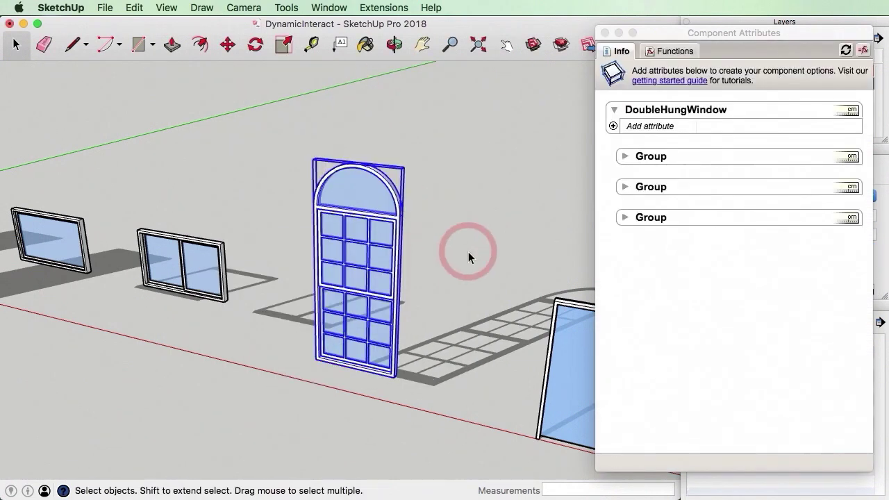
left_click(469, 251)
scroll(410, 274, "up", 5)
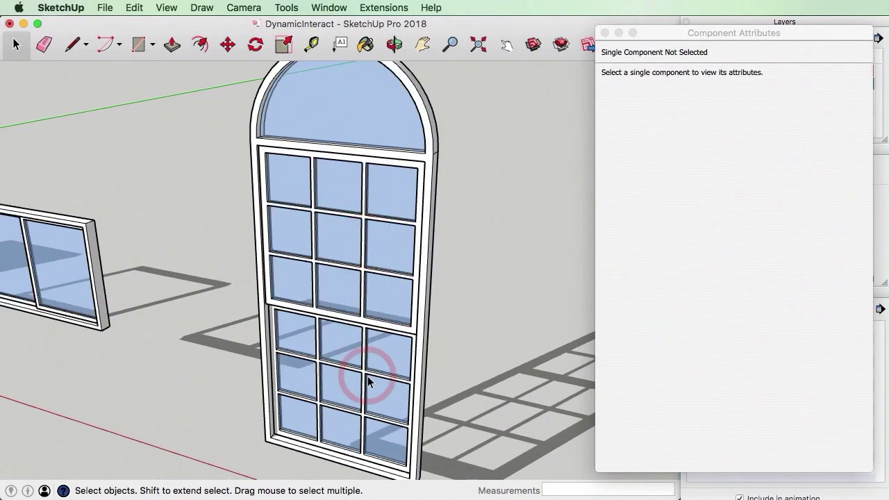
left_click(338, 246)
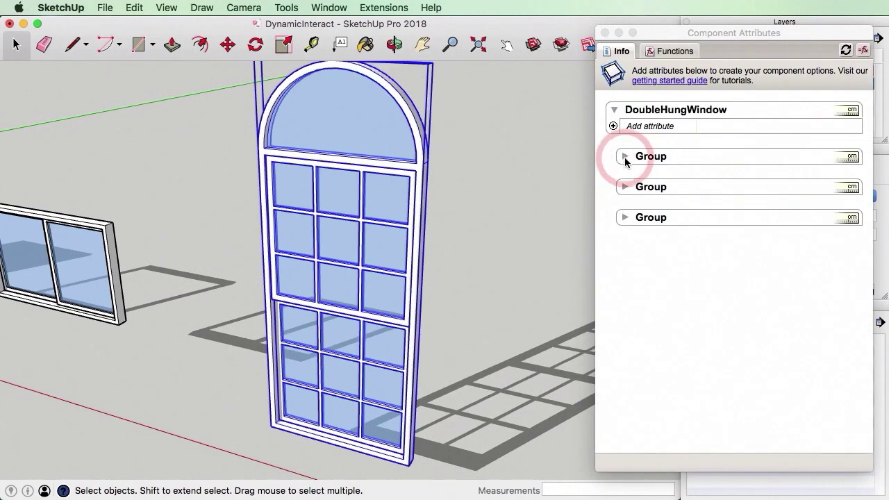
Rename the upper sash group to TopSash
double_click(364, 218)
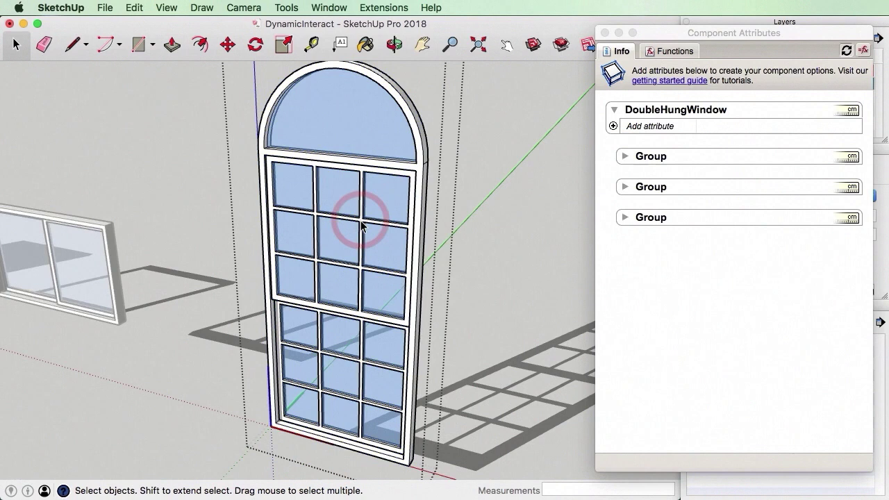
left_click(371, 285)
left_click(653, 111)
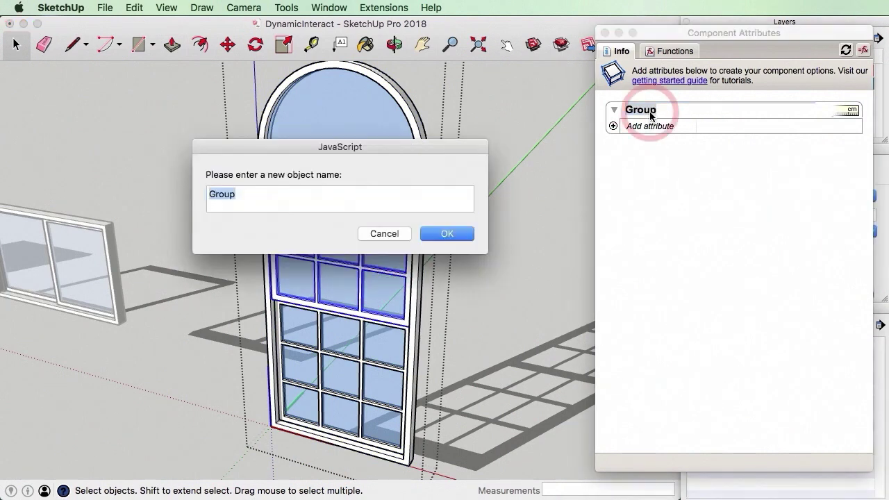
type("TopSash")
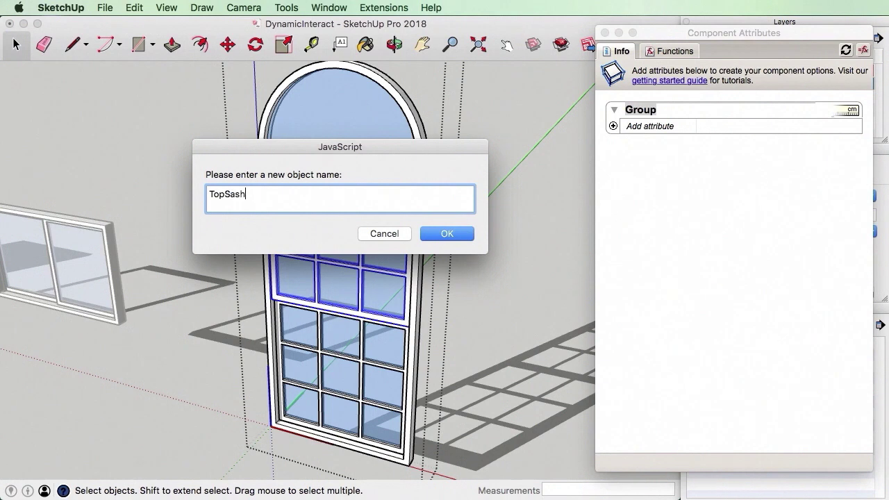
key("Return")
left_click(780, 205)
Rename the lower sash group to BottomSash
left_click(531, 229)
left_click(345, 356)
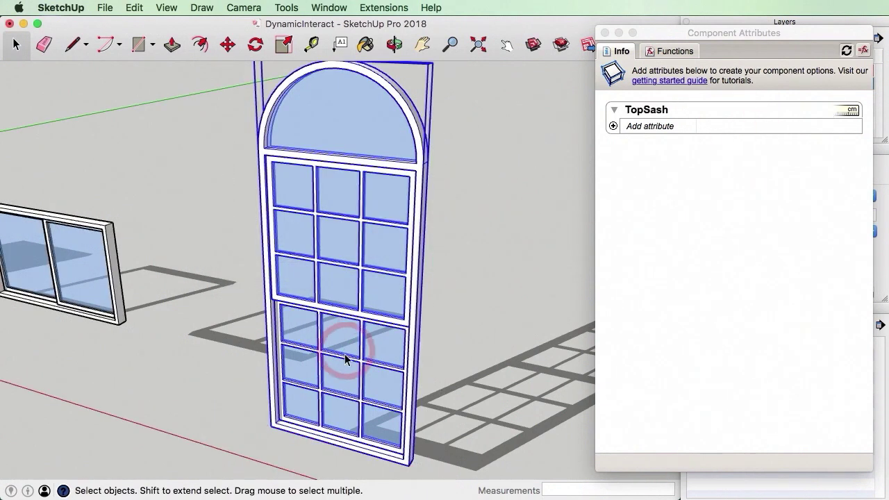
double_click(341, 357)
left_click(357, 362)
left_click(714, 111)
left_click(648, 111)
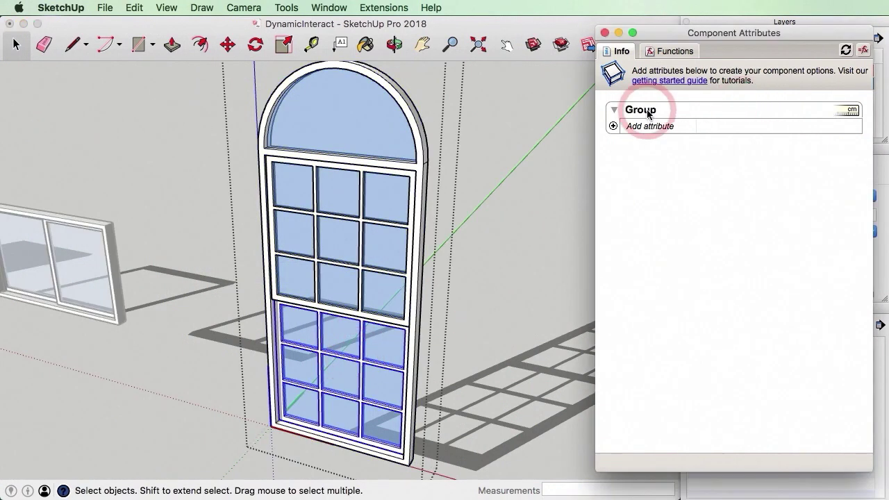
type("Bott")
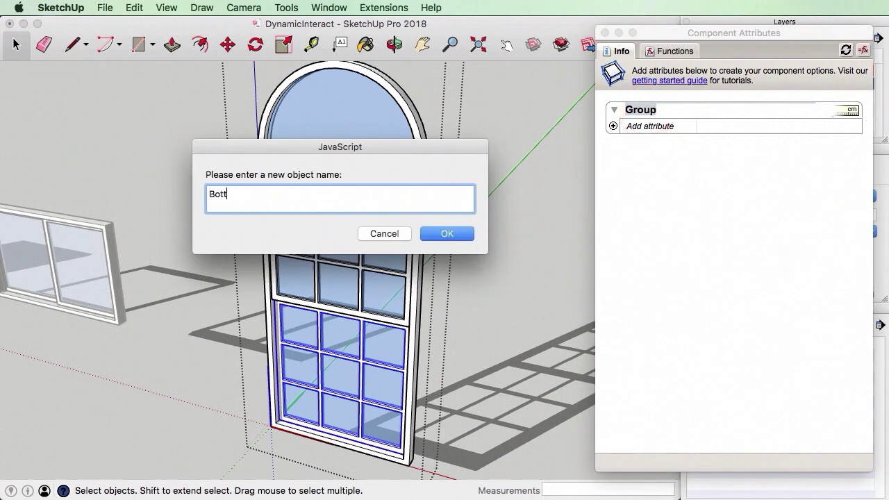
type("omSash")
key("Return")
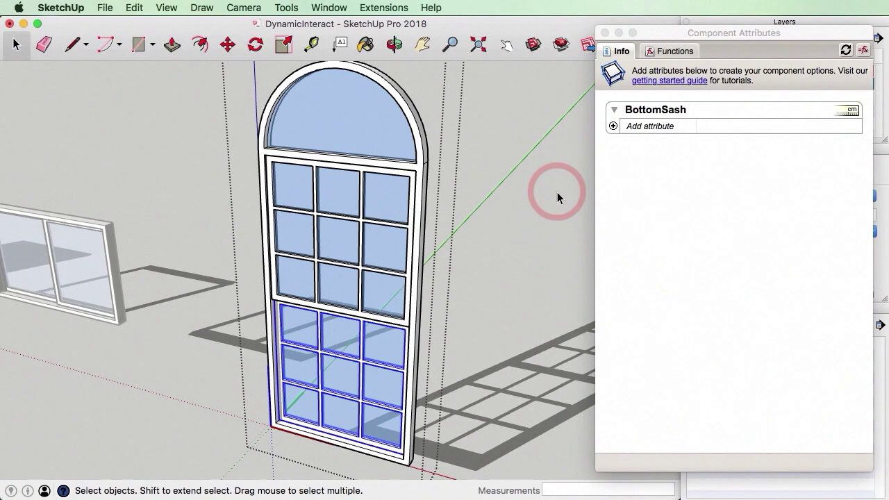
left_click(511, 232)
Rename the remaining frame group to WindowFrame
left_click(494, 280)
scroll(298, 257, "down", 3)
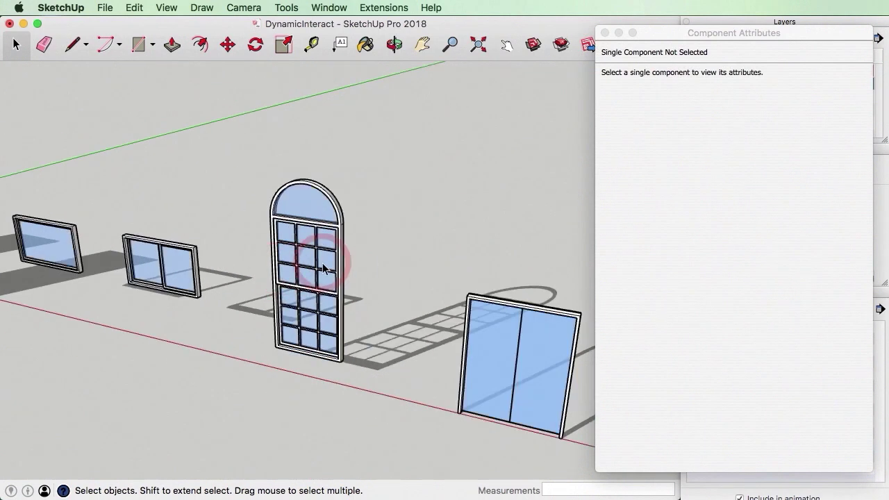
scroll(313, 261, "up", 3)
left_click(314, 271)
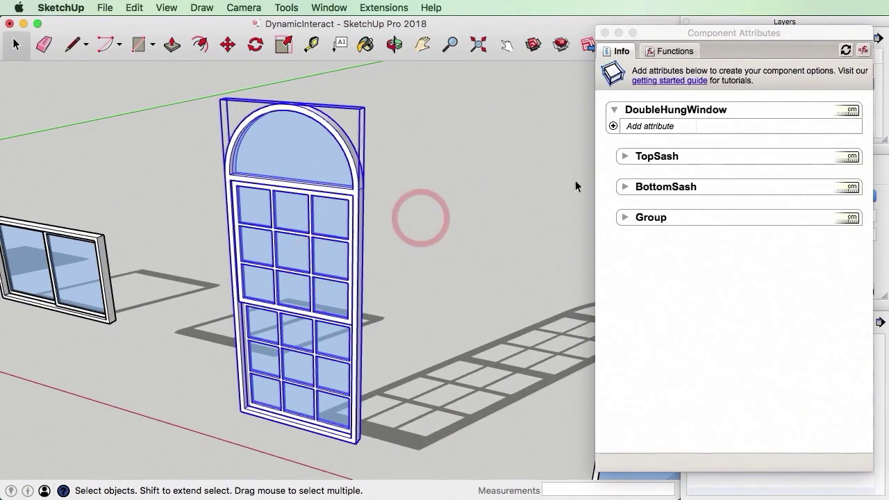
double_click(651, 218)
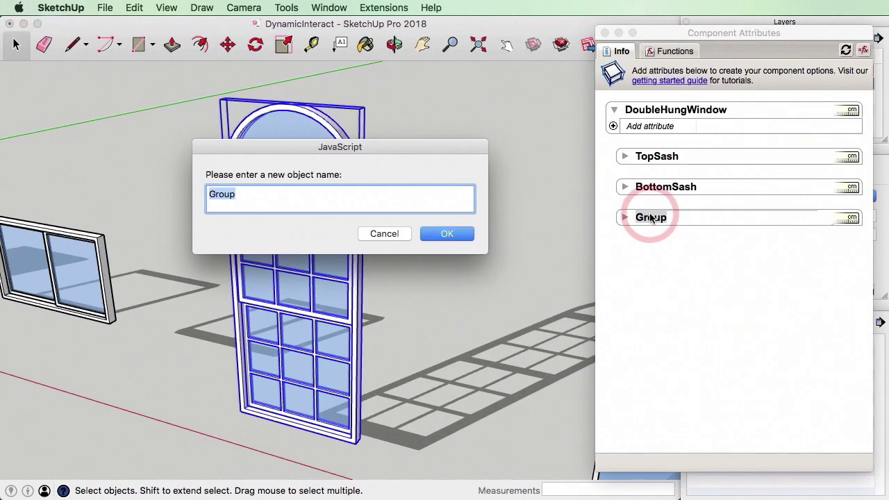
type("WindowF")
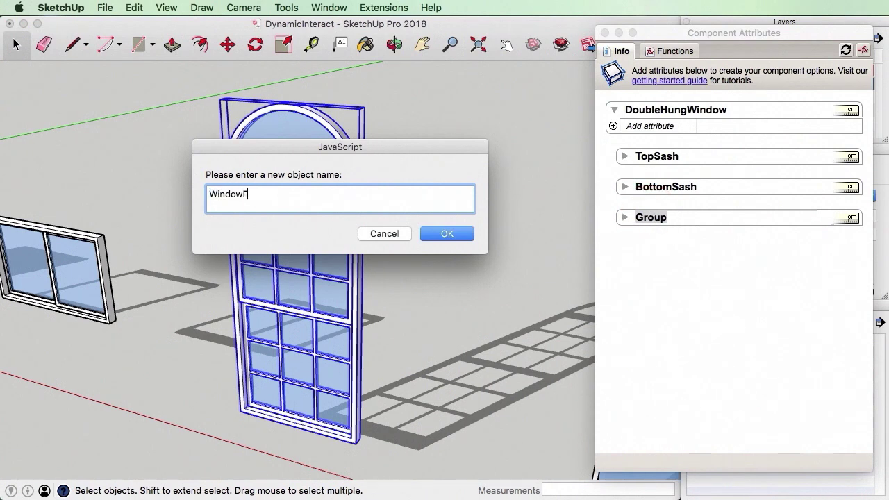
key("Return")
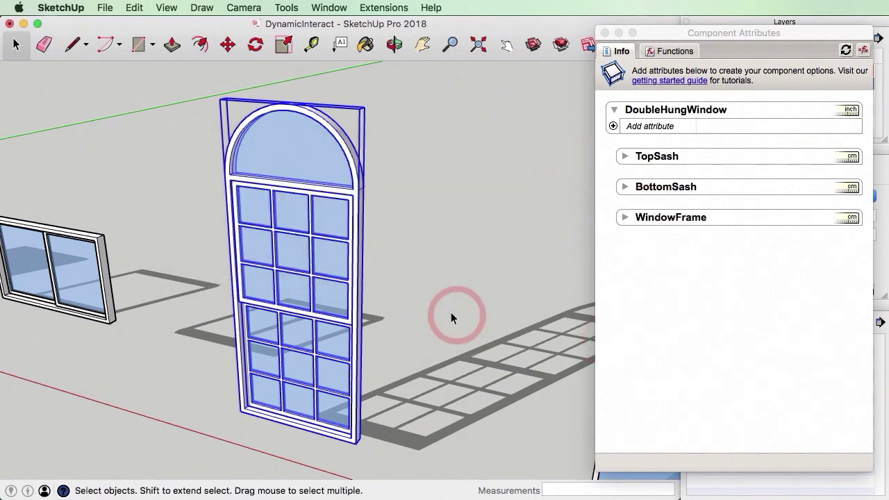
left_click(386, 319)
scroll(343, 342, "up", 3)
left_click(324, 357)
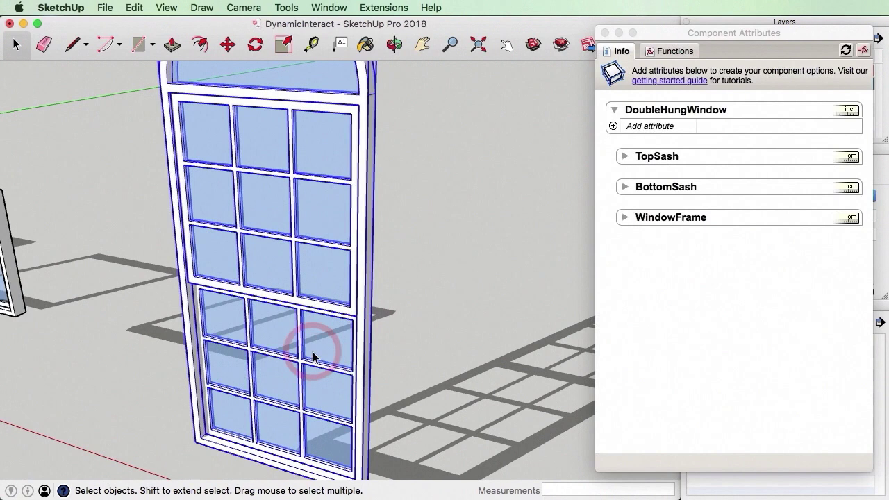
scroll(312, 355, "down", 2)
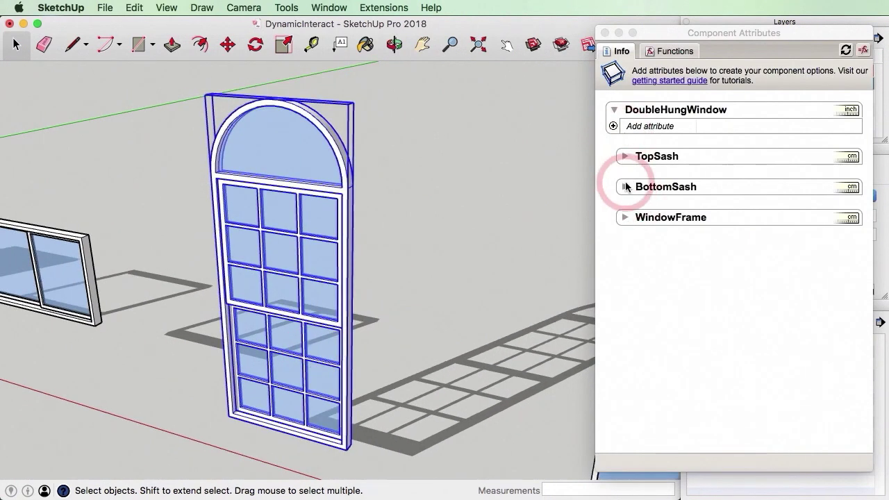
Add Z position attributes to TopSash (125 cm) and BottomSash (5 cm)
left_click(625, 189)
left_click(624, 157)
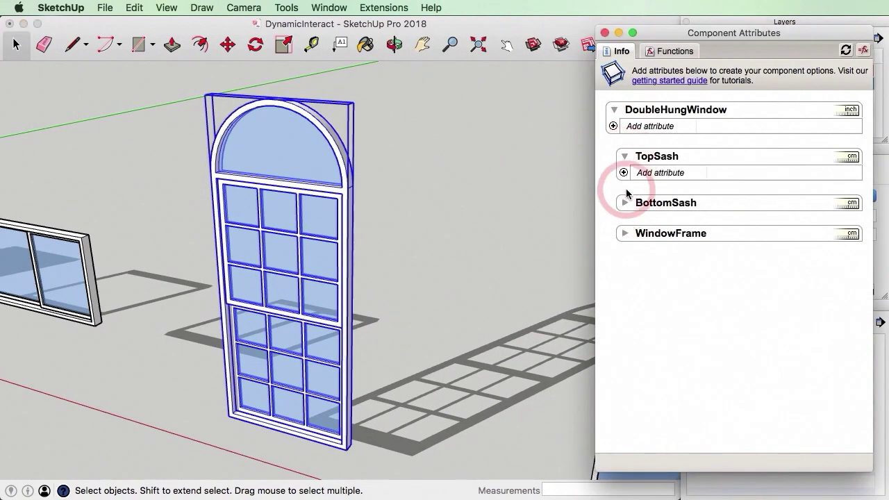
left_click(625, 203)
left_click(624, 173)
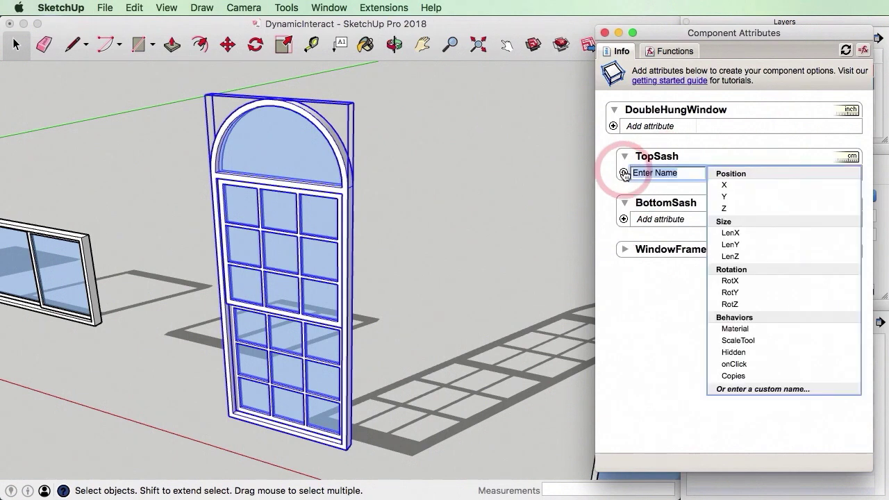
left_click(739, 198)
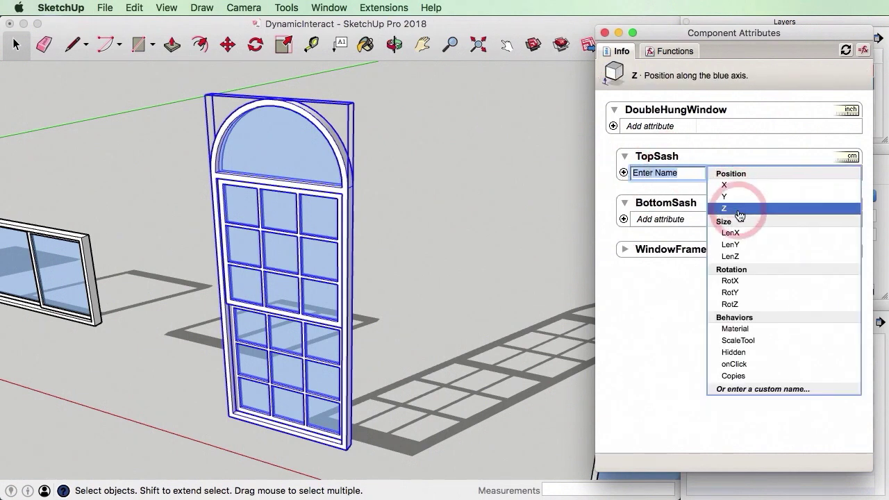
left_click(657, 227)
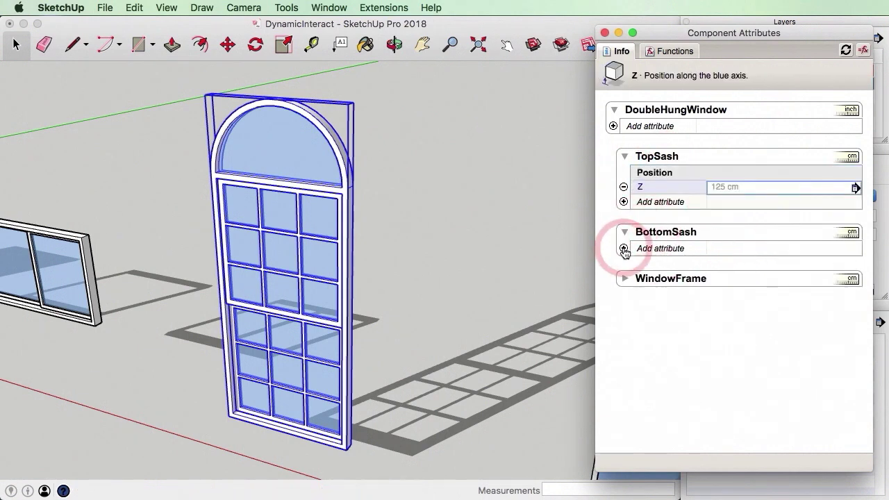
left_click(624, 249)
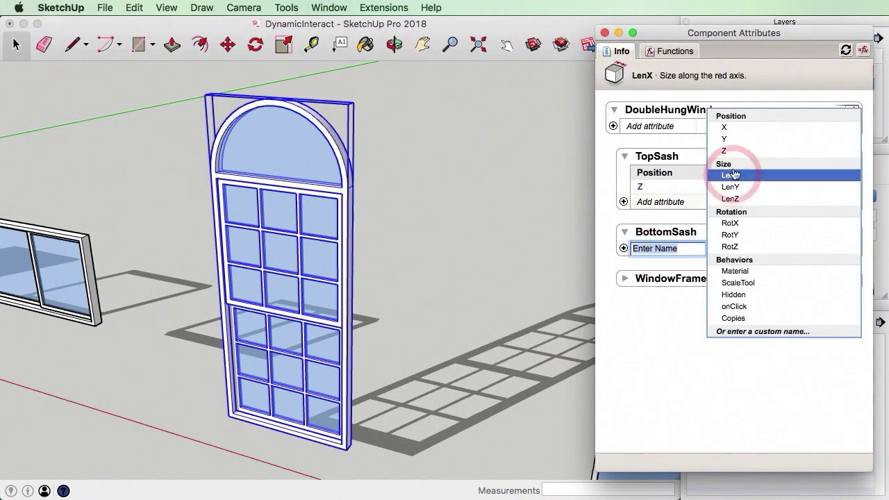
left_click(737, 151)
Reselect the arched window and bring up DoubleHungWindow's new attribute-name list
left_click(524, 229)
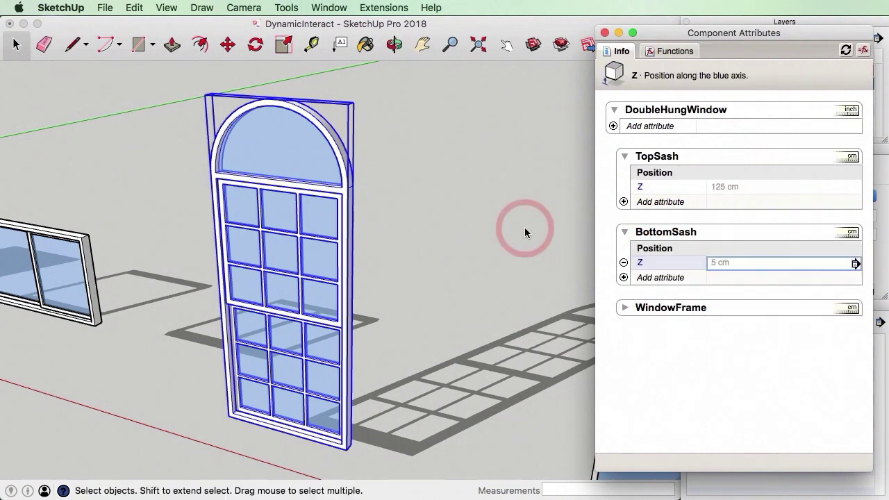
middle_click_drag(506, 247, 348, 312)
left_click(353, 261)
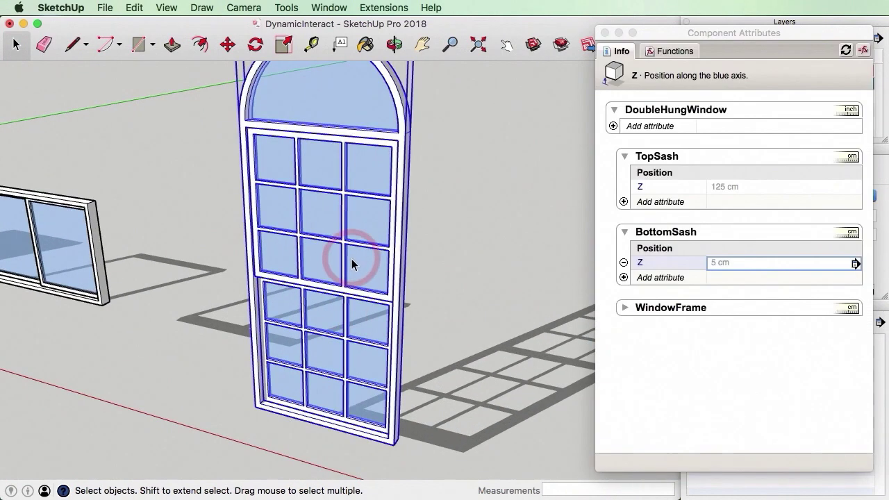
double_click(350, 314)
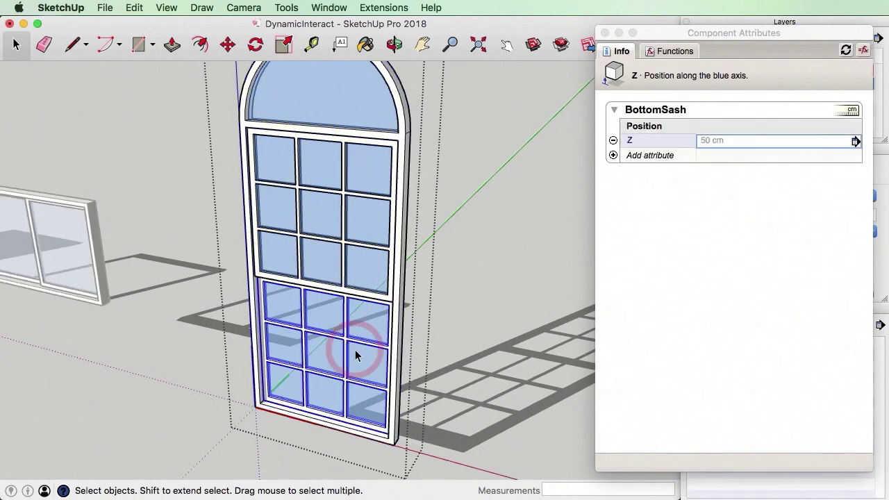
key("Escape")
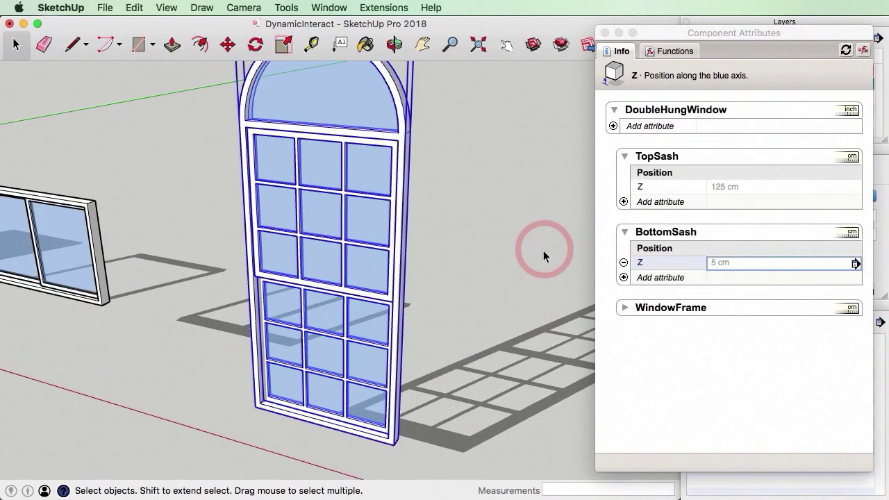
left_click(507, 278)
left_click(344, 352)
left_click(619, 121)
left_click(613, 125)
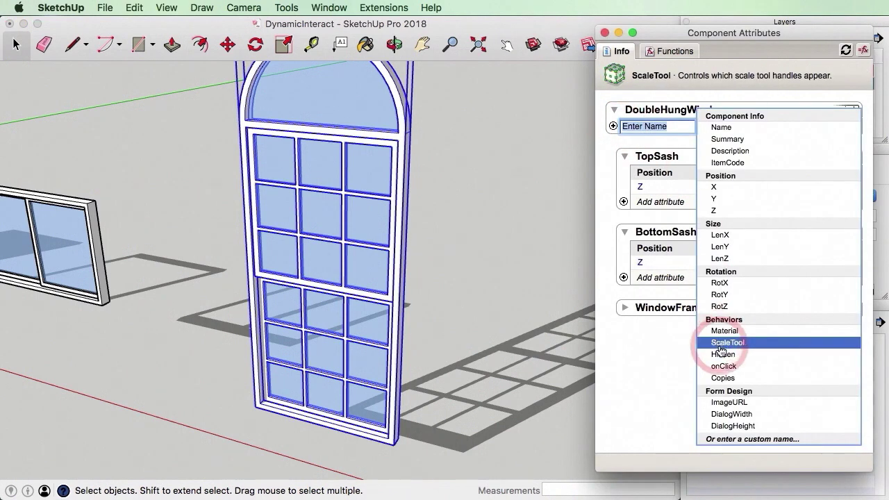
Add an onClick attribute reading ANIMATE("BottomSash!Z",5); ANIMATE("TopSash!Z",125)
left_click(723, 366)
left_click(703, 129)
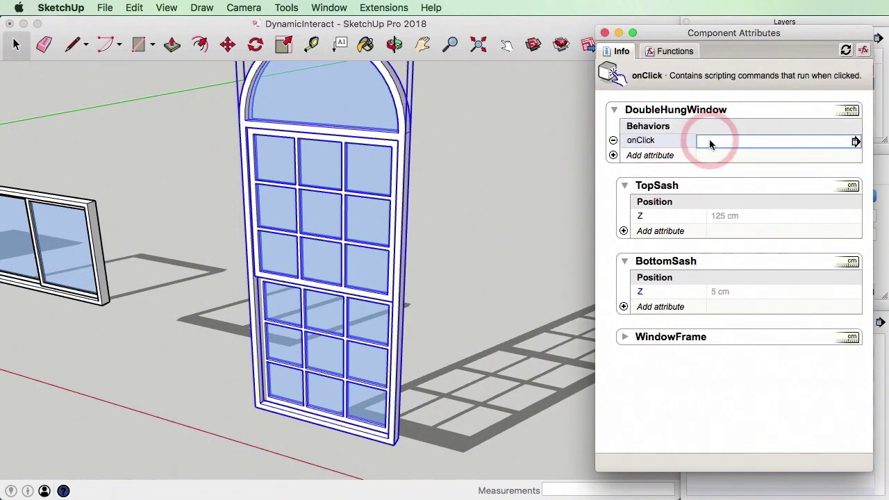
type("ANIMATE(\"BottomSash!Z\",5);")
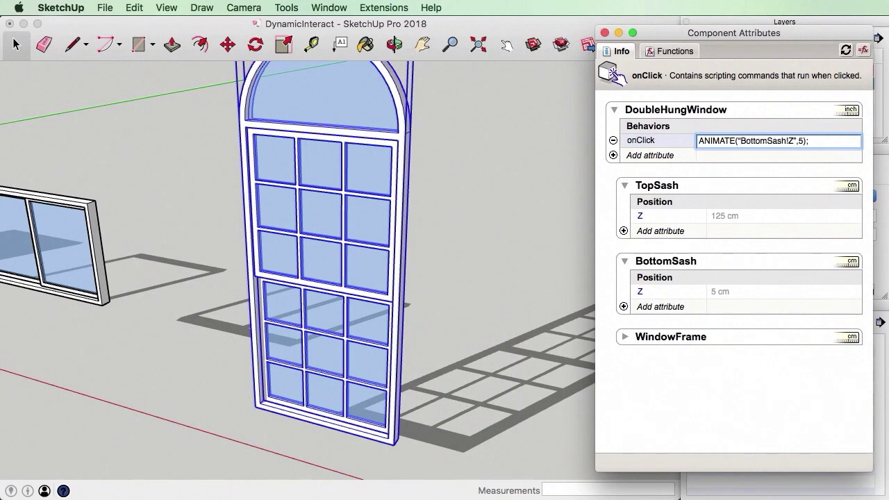
left_click(822, 141)
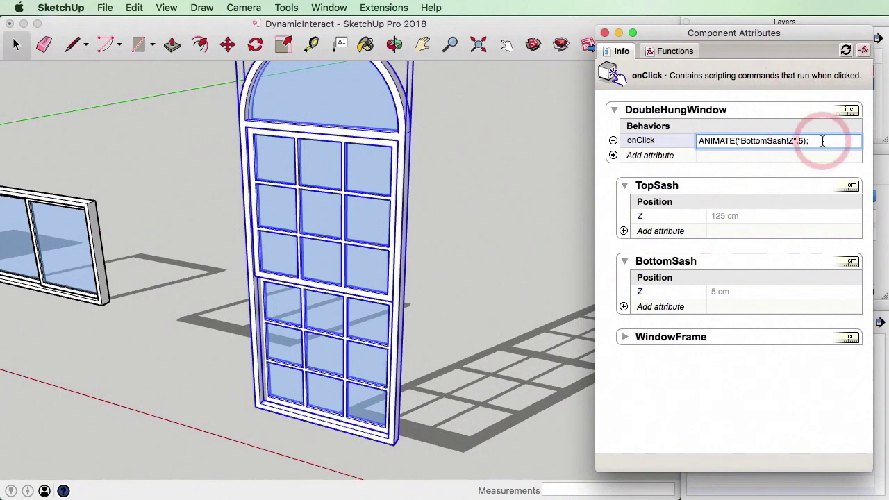
type("ANIMATE")
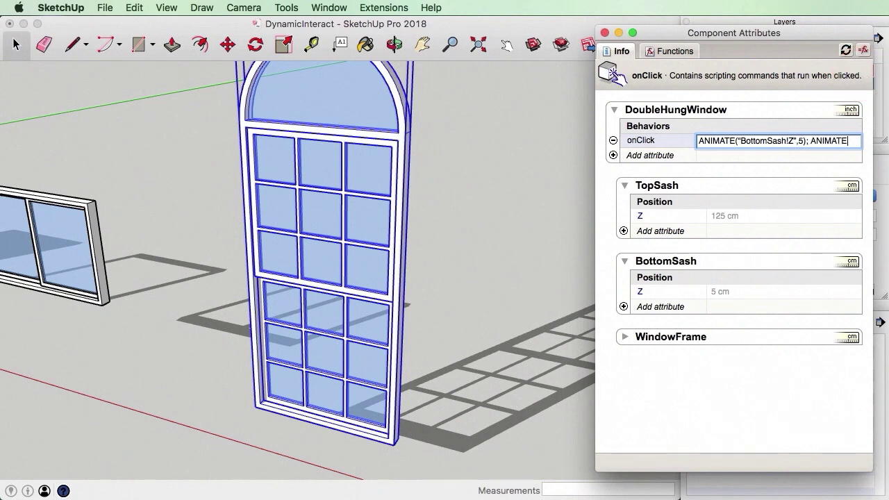
type("(\"TopSash!Z\",125")
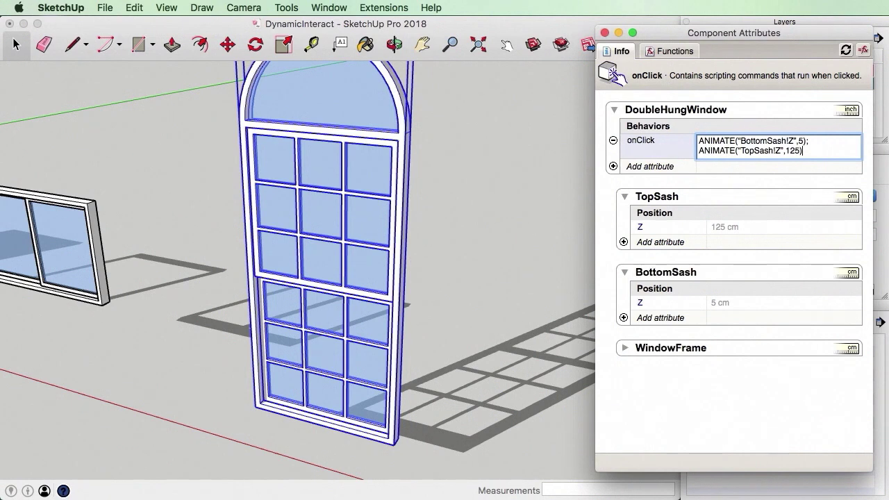
key("Return")
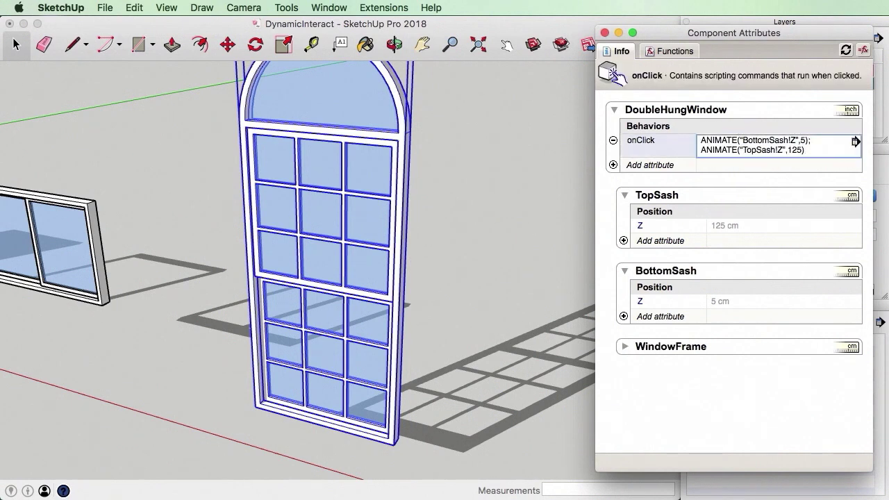
Open the window component for editing and select its bottom sash
left_click(519, 249)
left_click(340, 309)
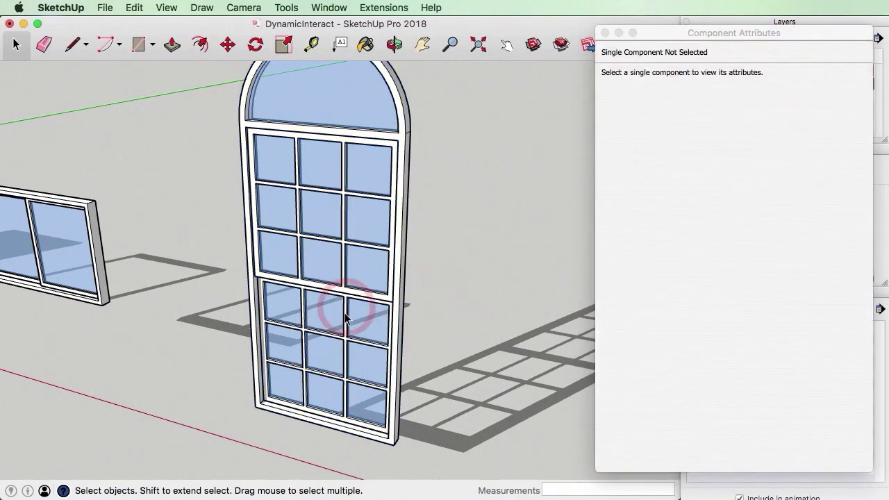
scroll(292, 354, "up", 3)
double_click(289, 354)
left_click(293, 377)
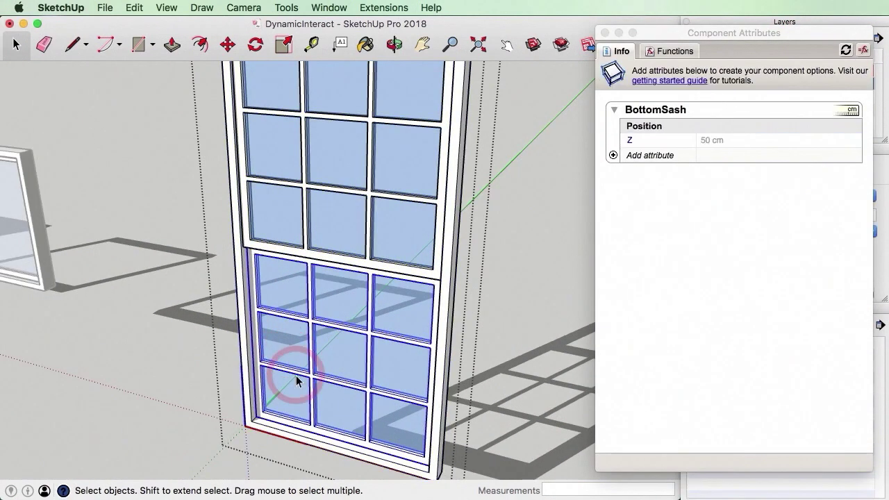
Move the bottom sash up to Z 110 cm and close the editing context
key("m")
left_click(258, 340)
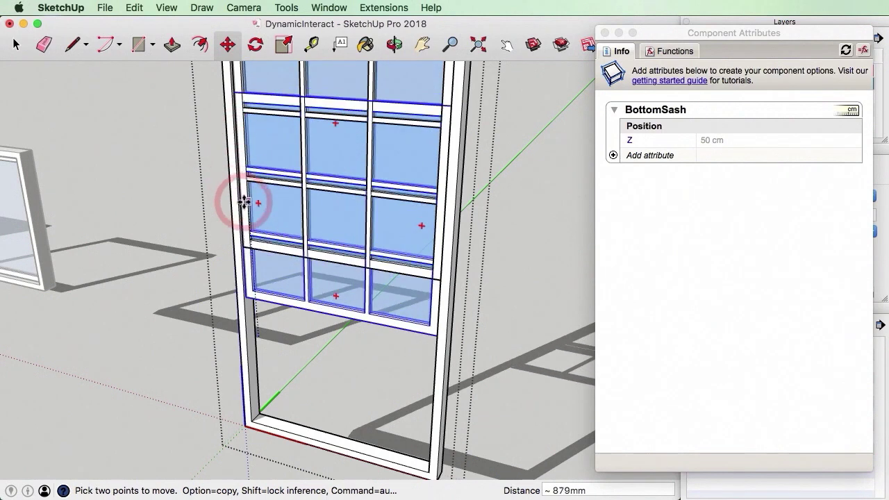
scroll(243, 198, "down", 3)
scroll(241, 205, "up", 3)
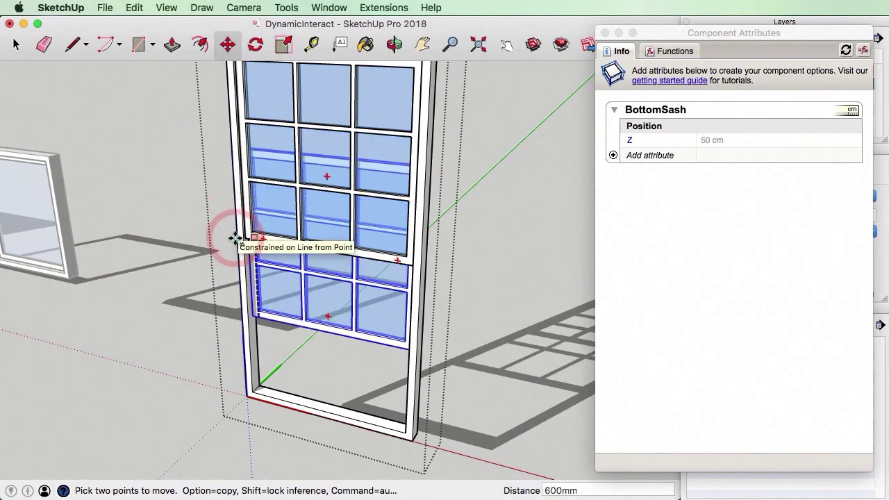
left_click(235, 238)
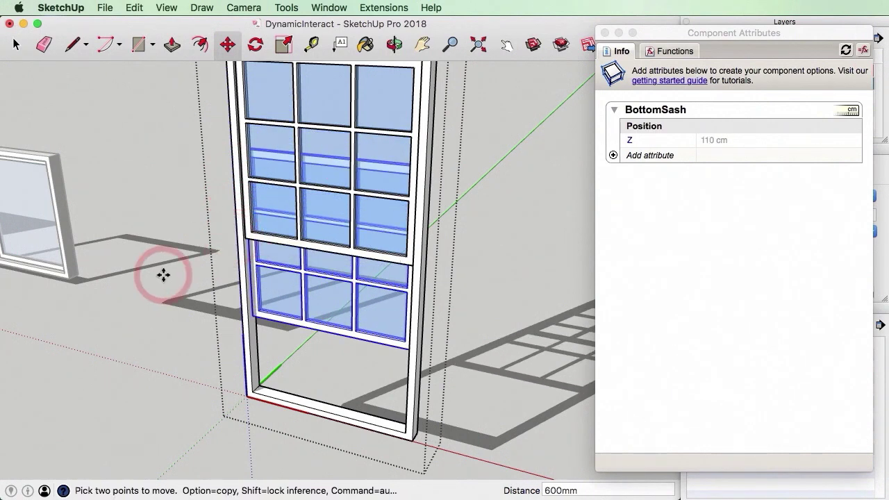
left_click(16, 44)
left_click(99, 149)
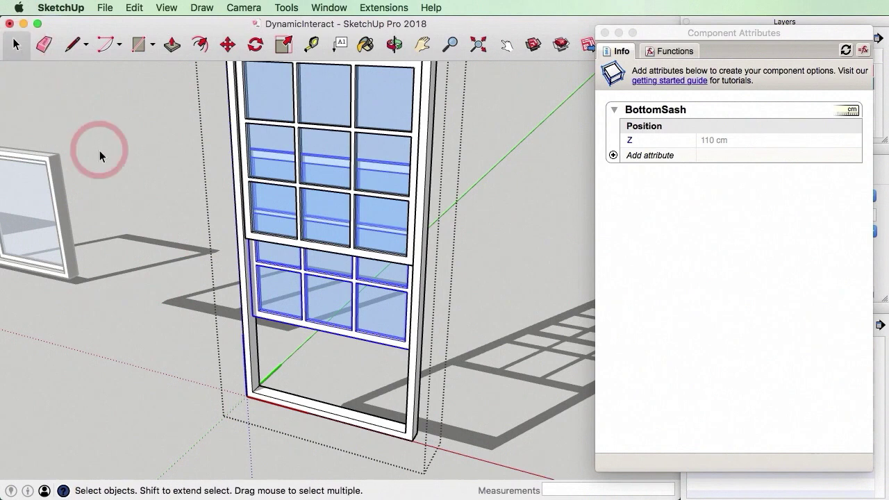
left_click(750, 175)
Edit the onClick's first line to ANIMATE("BottomSash!Z",5,110)
left_click(804, 144)
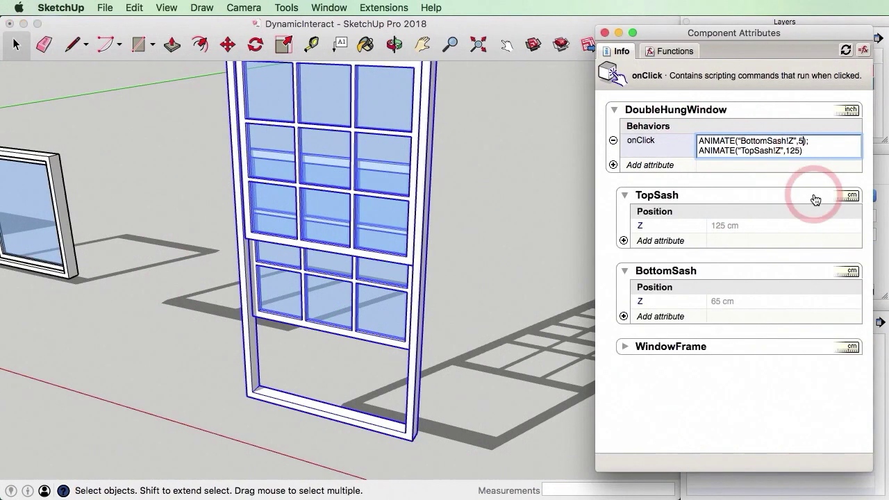
type(",1")
key("BackSpace")
key("BackSpace")
key("BackSpace")
key("BackSpace")
left_click(848, 110)
left_click(831, 153)
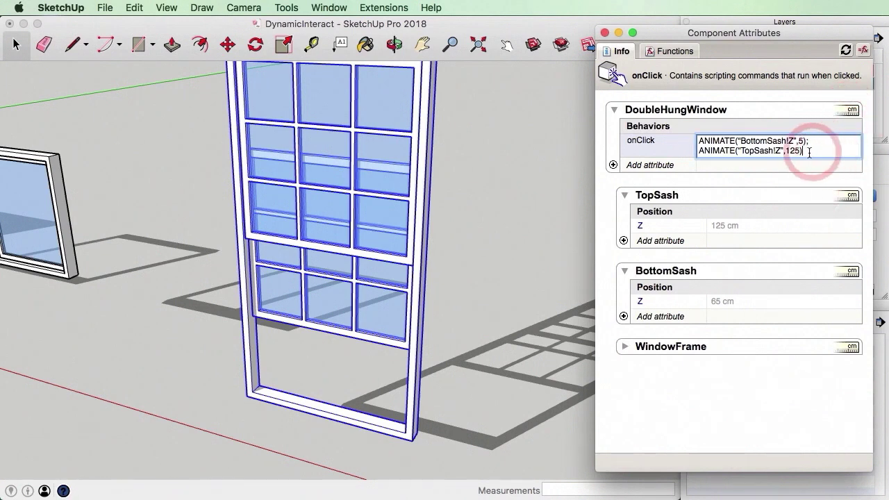
left_click(816, 209)
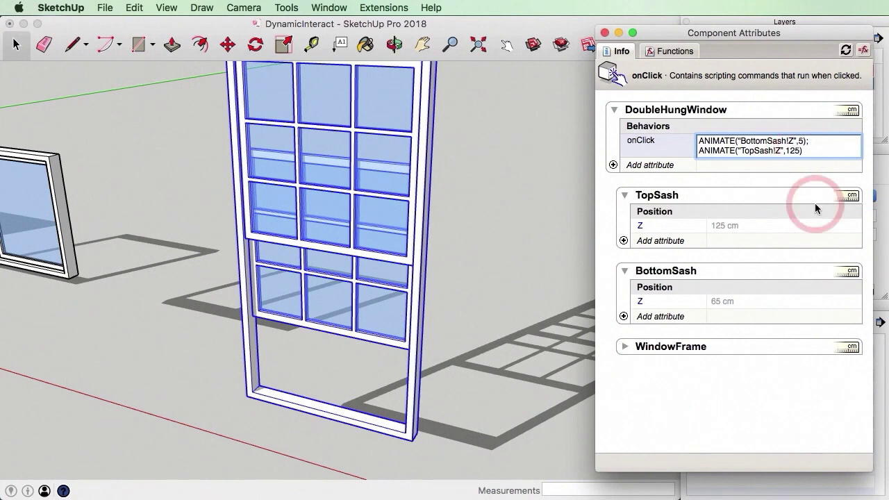
type(",110")
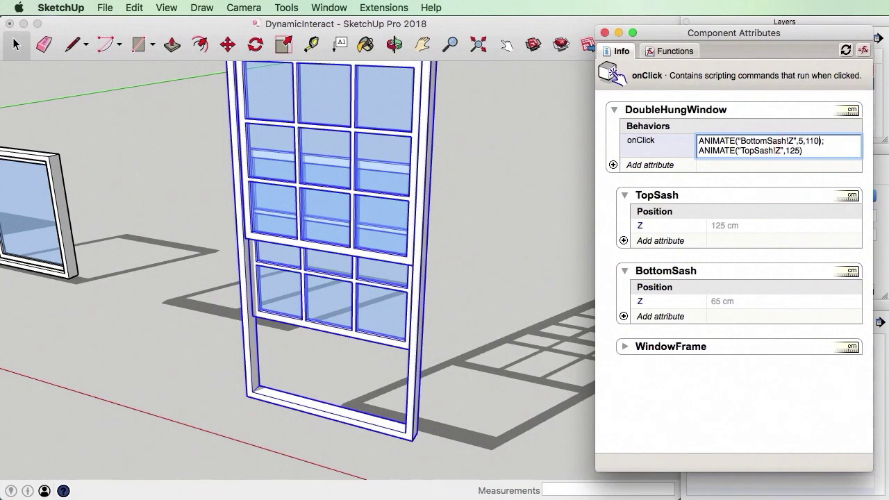
key("Return")
left_click(821, 203)
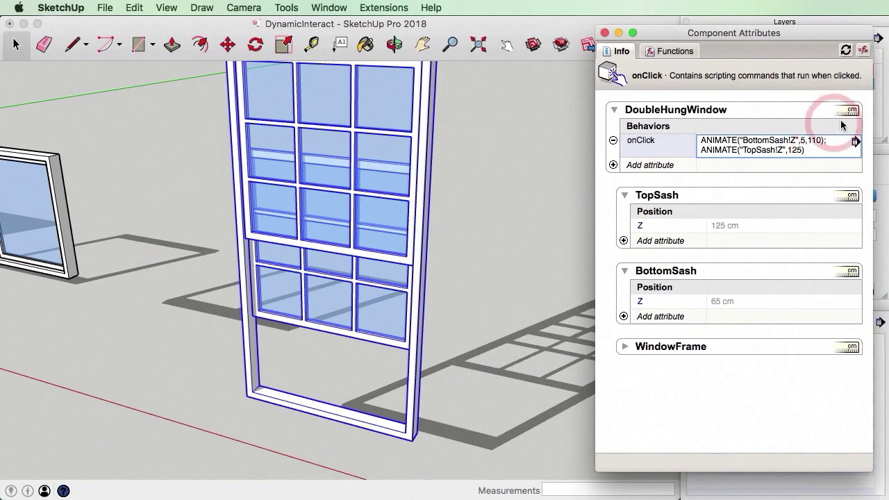
left_click(451, 222)
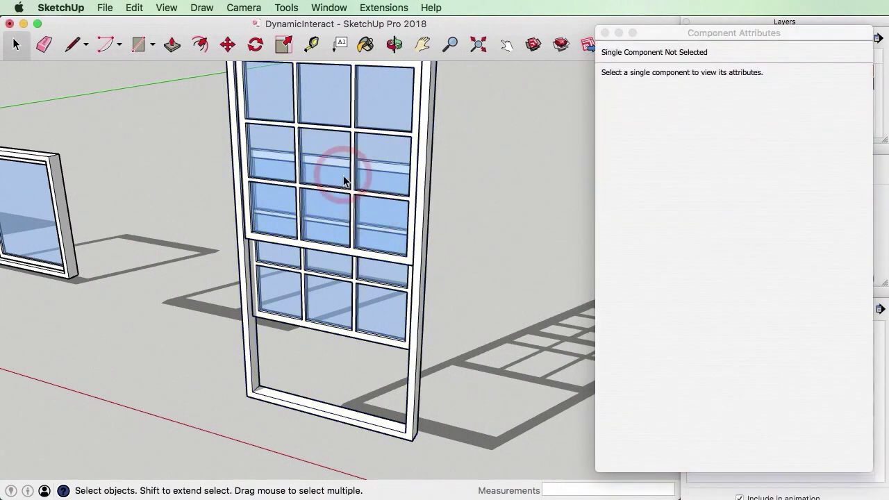
Move TopSash 600 mm down the blue axis inside the window, to Z 110 cm
left_click(344, 181)
double_click(263, 130)
left_click(258, 117)
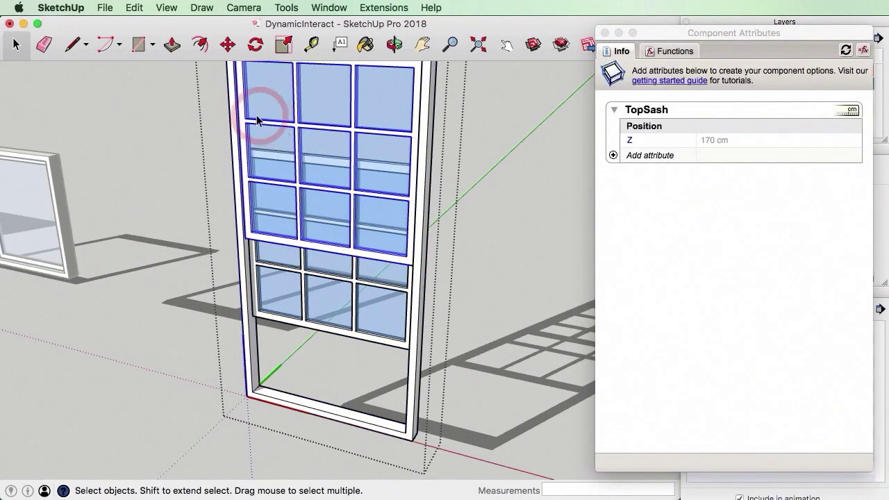
left_click(240, 50)
scroll(250, 142, "up", 3)
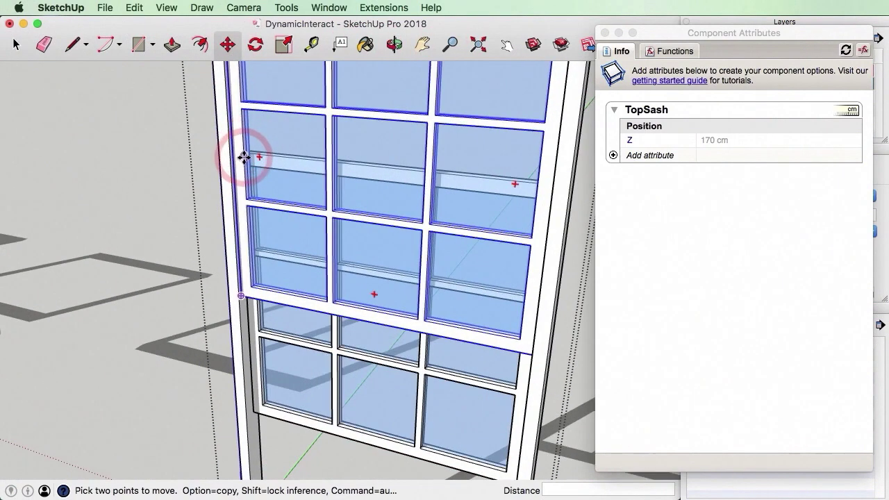
scroll(244, 192, "down", 3)
left_click(243, 193)
left_click_drag(243, 193, 233, 255)
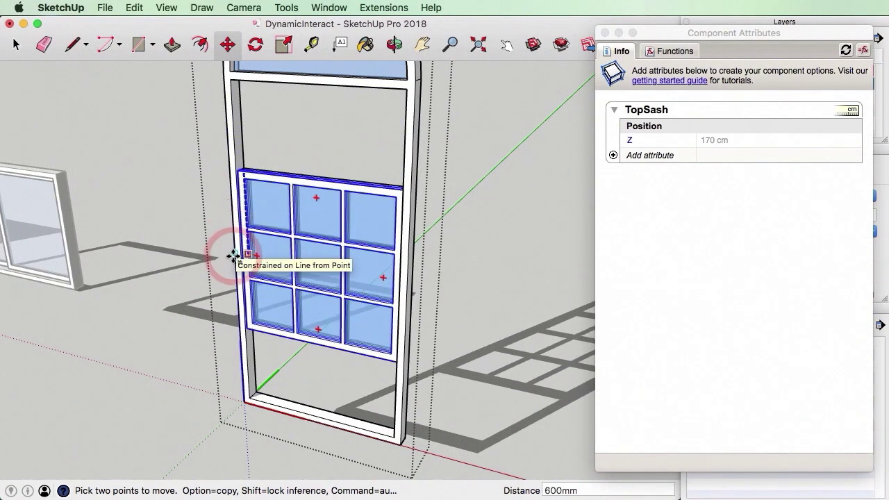
left_click(232, 255)
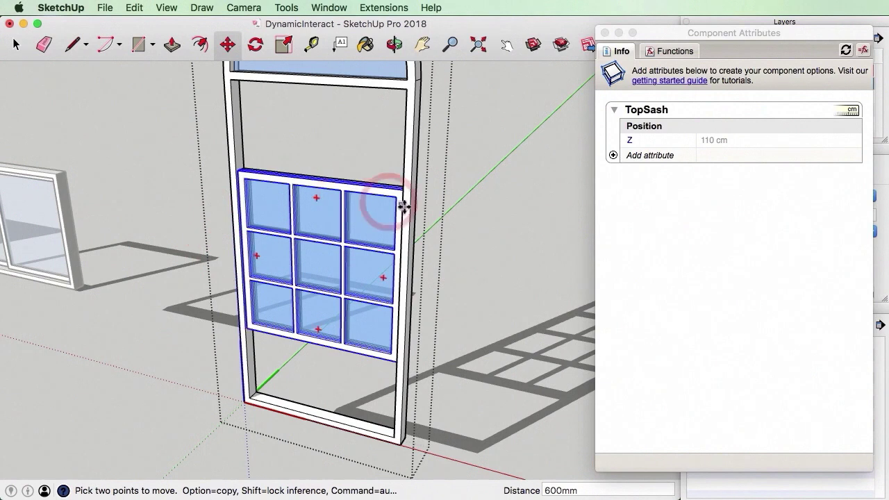
Add 110 to the second onClick line so it reads ANIMATE("TopSash!Z",125,110)
key("space")
left_click(337, 227)
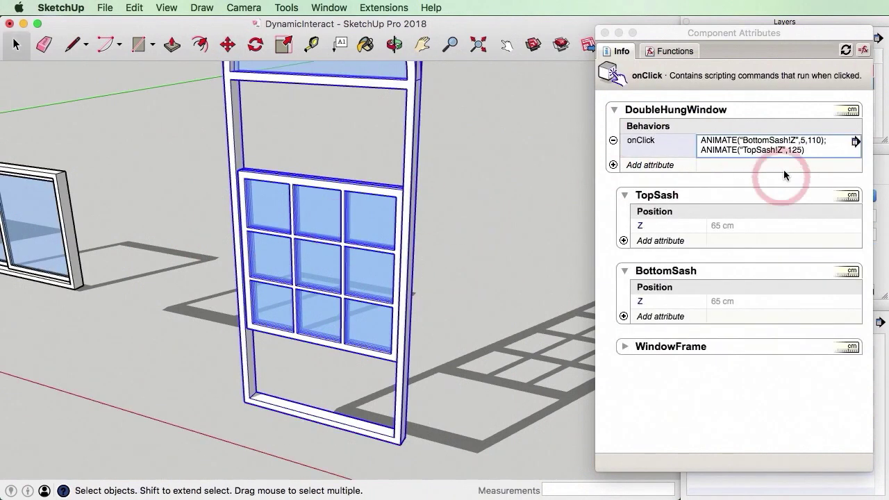
left_click(795, 148)
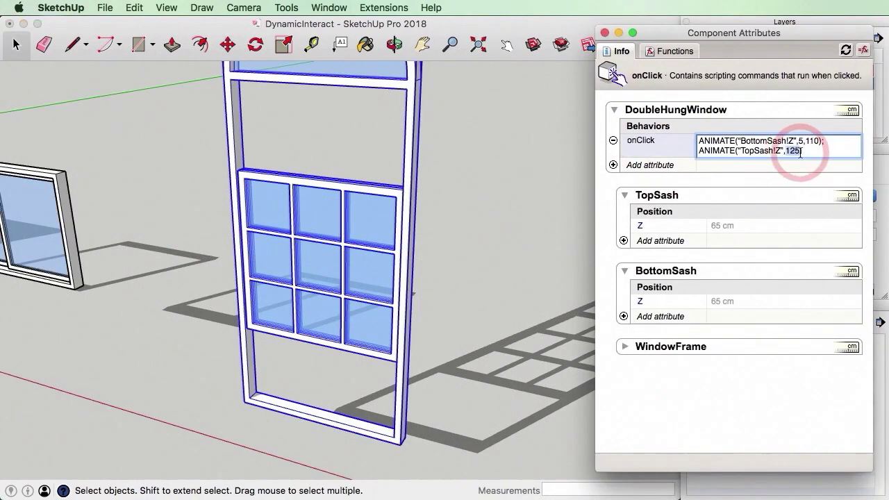
type(",110")
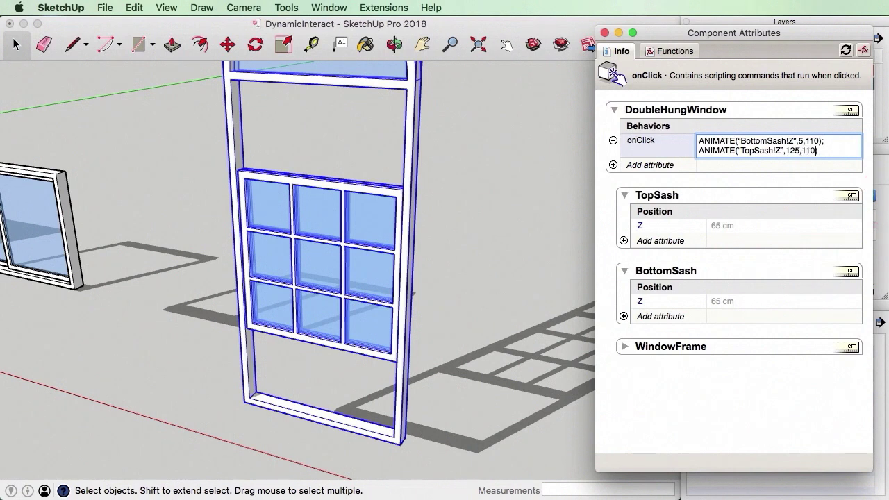
key("Return")
Correct the quotation marks in the onClick formula and commit it
left_click(787, 150)
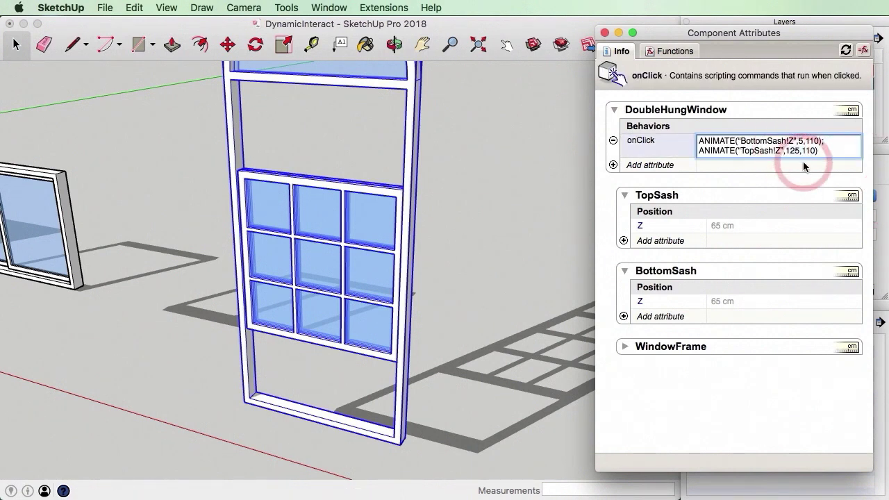
type("\"")
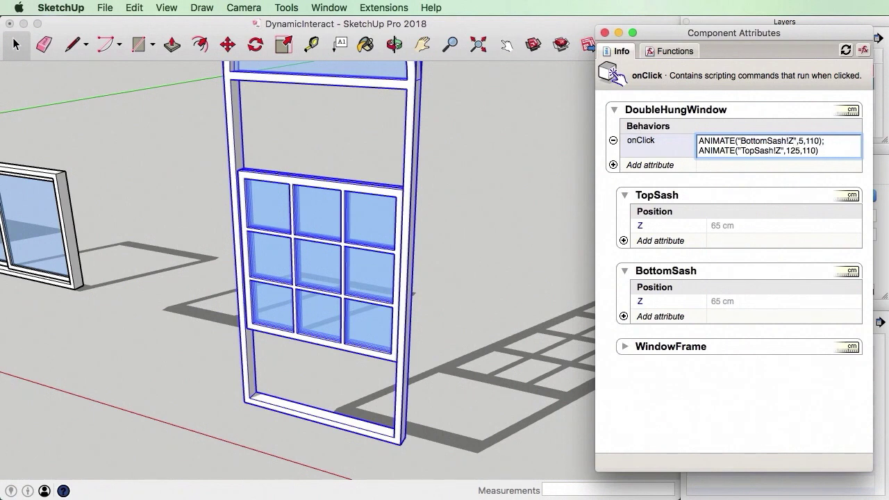
key("BackSpace")
type("\"")
key("Return")
left_click(695, 152)
left_click(455, 217)
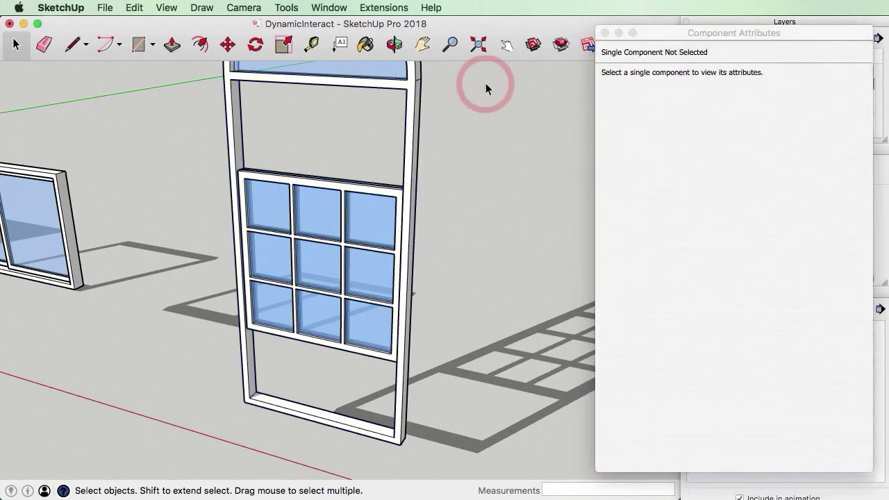
Test the windows' onClick animations with the Interact tool, sliding sashes up and back
left_click(506, 44)
left_click(362, 232)
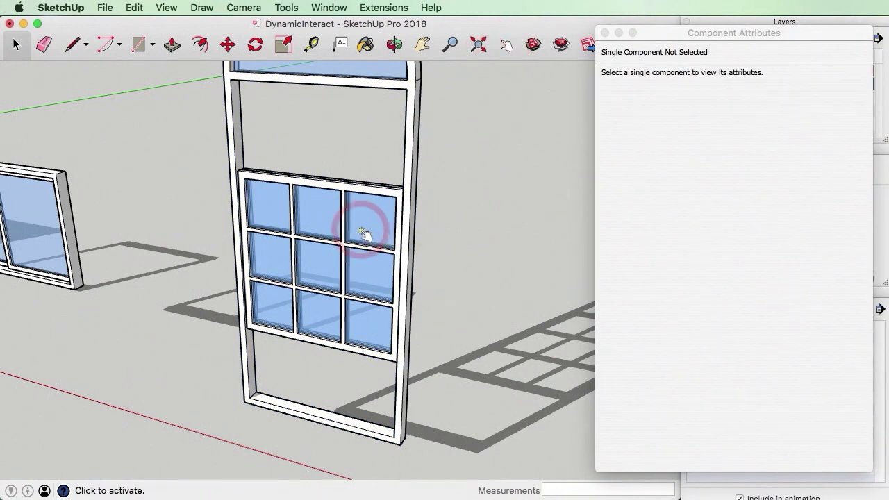
scroll(358, 257, "down", 5)
left_click(357, 283)
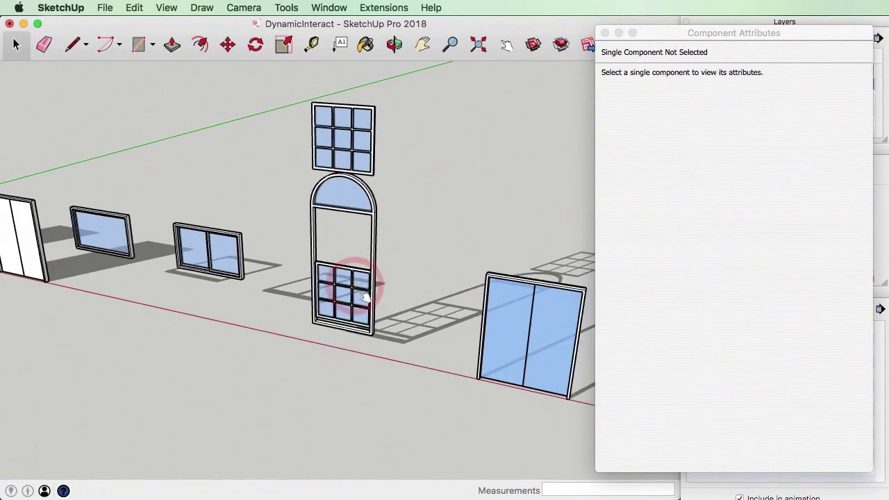
left_click(360, 151)
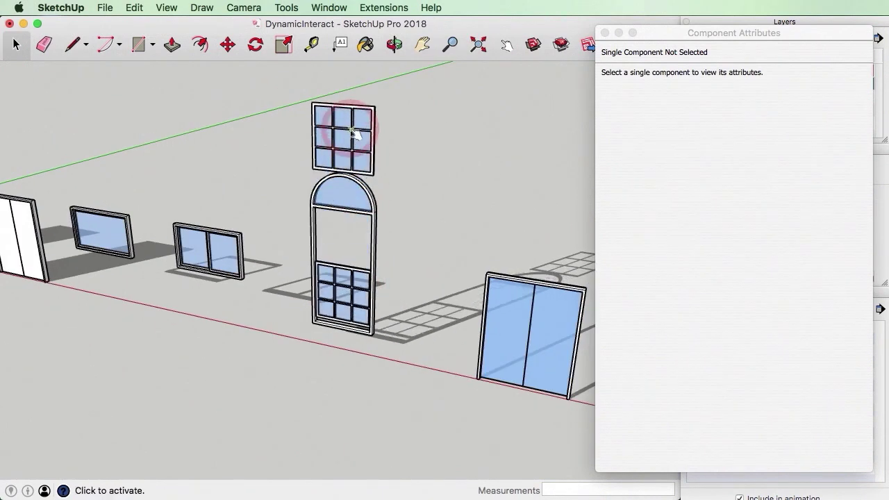
left_click(357, 154)
left_click(449, 242)
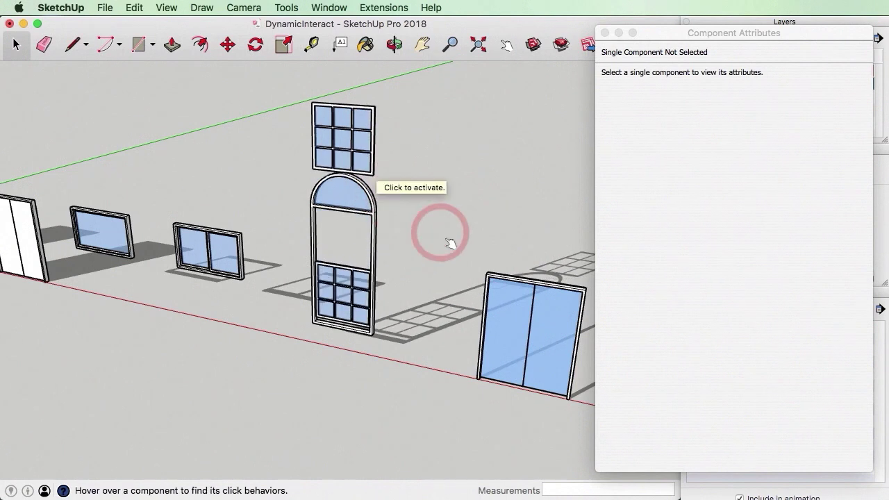
left_click(364, 129)
left_click(361, 146)
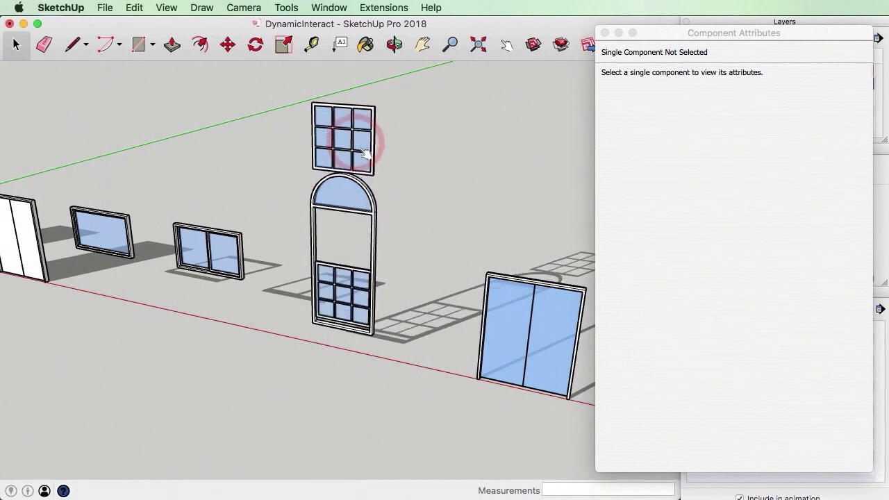
Replay the arched window's sash animations, then return to Select and pick the tall arched window
left_click(340, 322)
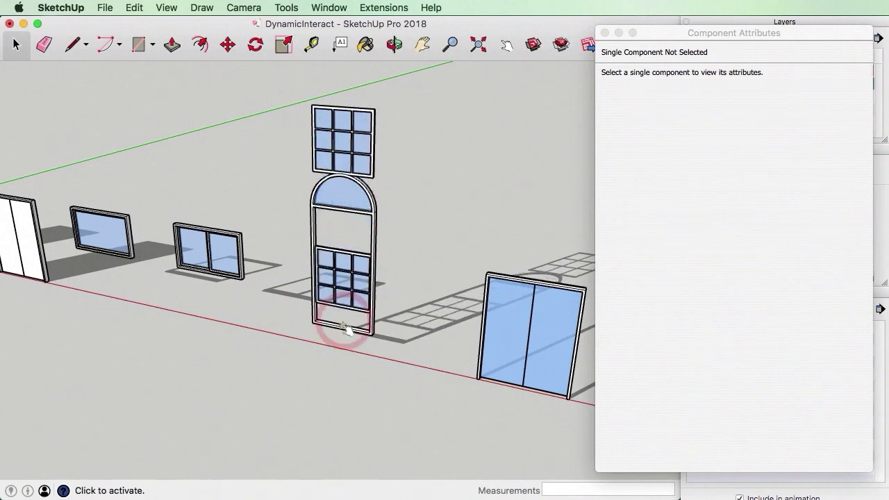
scroll(341, 319, "up", 3)
scroll(337, 316, "up", 2)
scroll(323, 300, "down", 6)
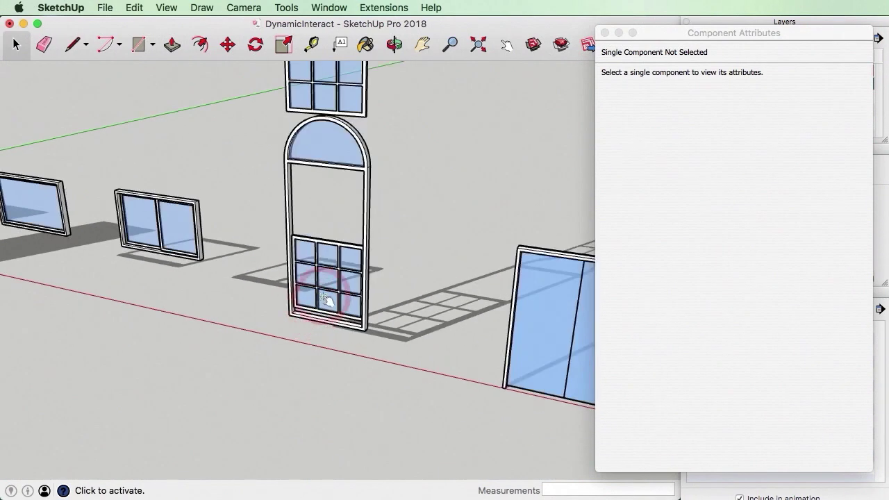
left_click(334, 167)
left_click(332, 164)
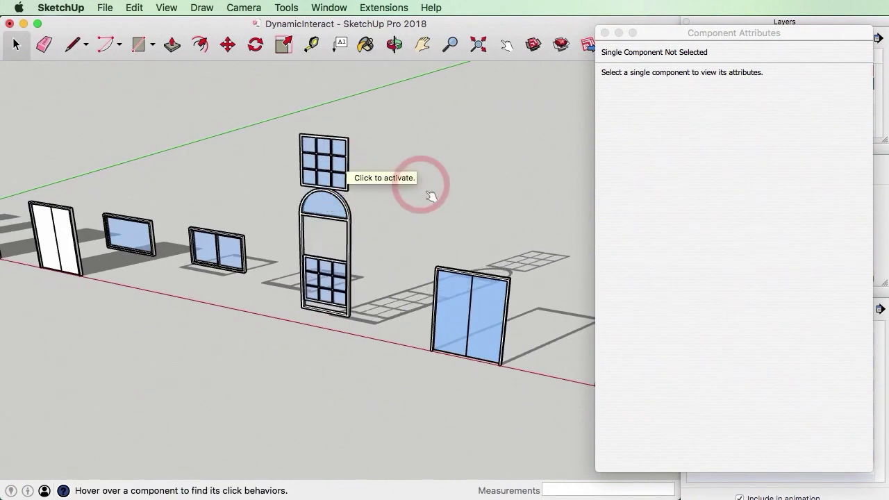
key("space")
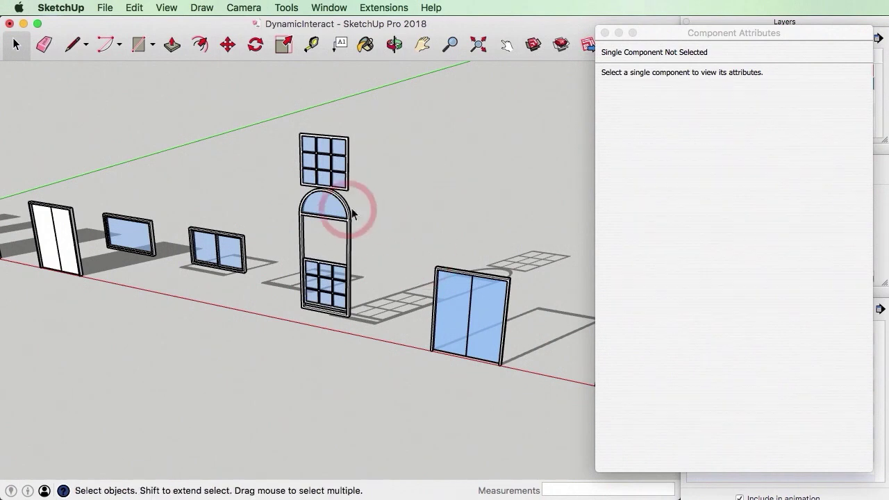
scroll(357, 186, "up", 3)
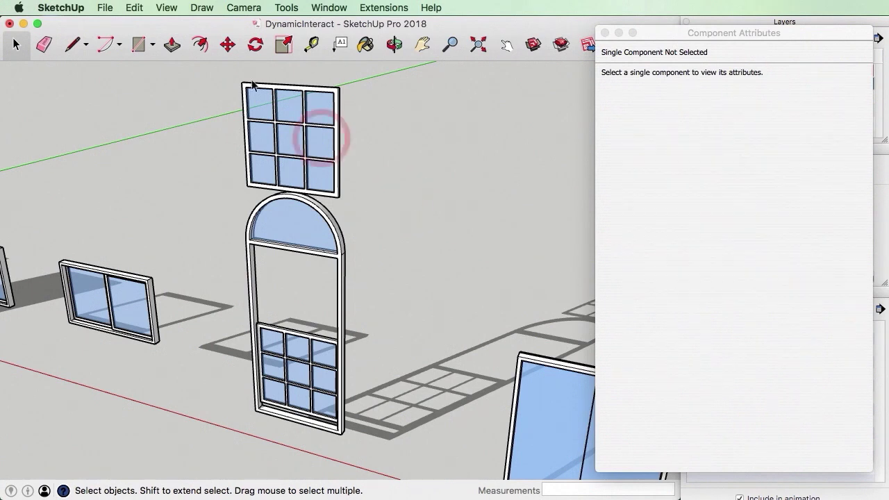
left_click(317, 179)
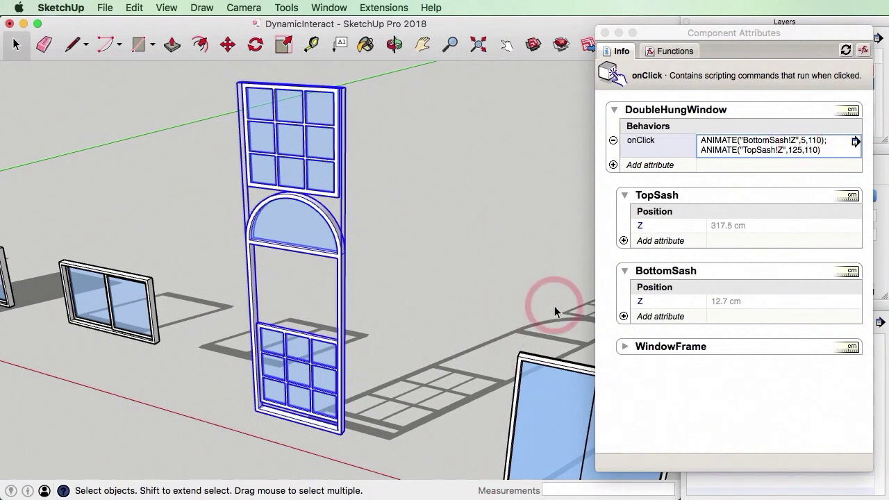
Bring up the macOS Dashboard with F12, showing weather, converter, calendar and clock widgets
key("F12")
key("F12")
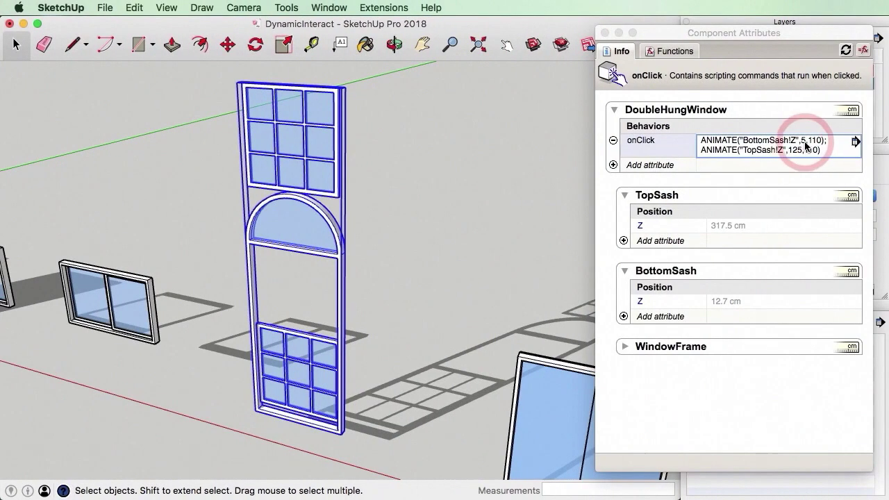
key("F12")
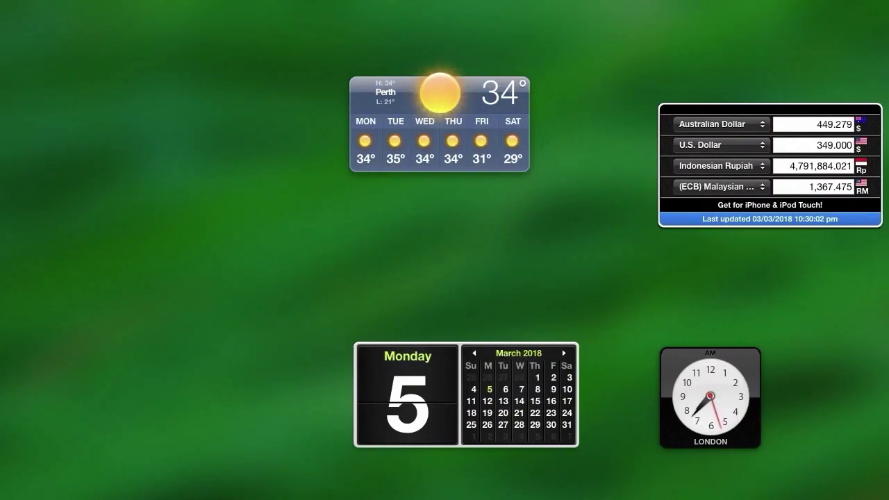
Start replacing BottomSash's start value 12.7 with 1.968, checking the Dashboard length converter
key("F12")
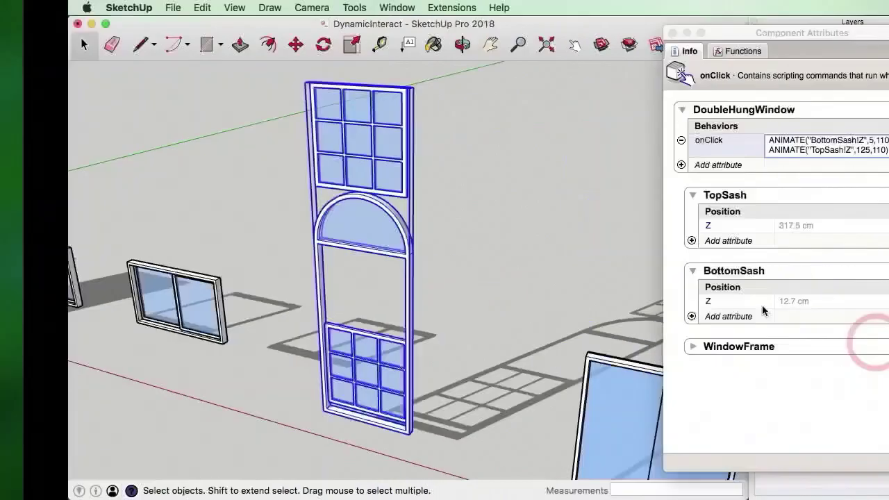
left_click(800, 141)
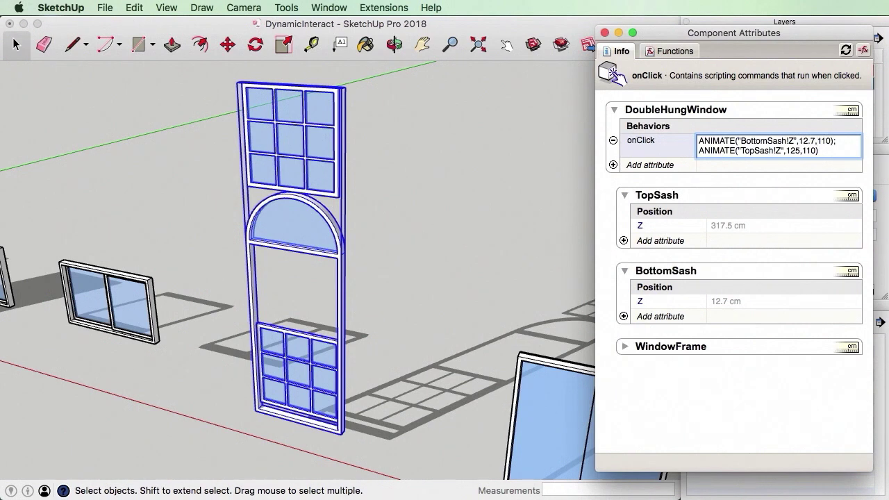
key("F12")
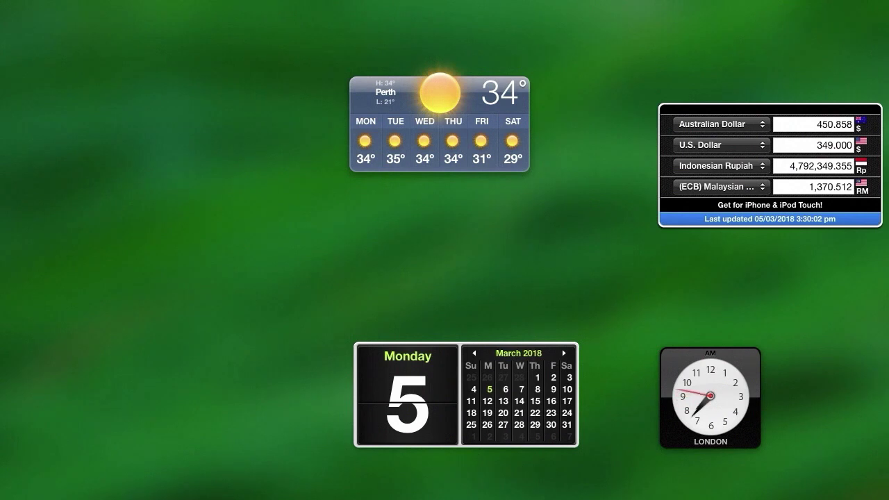
key("ctrl+Right")
left_click(811, 143)
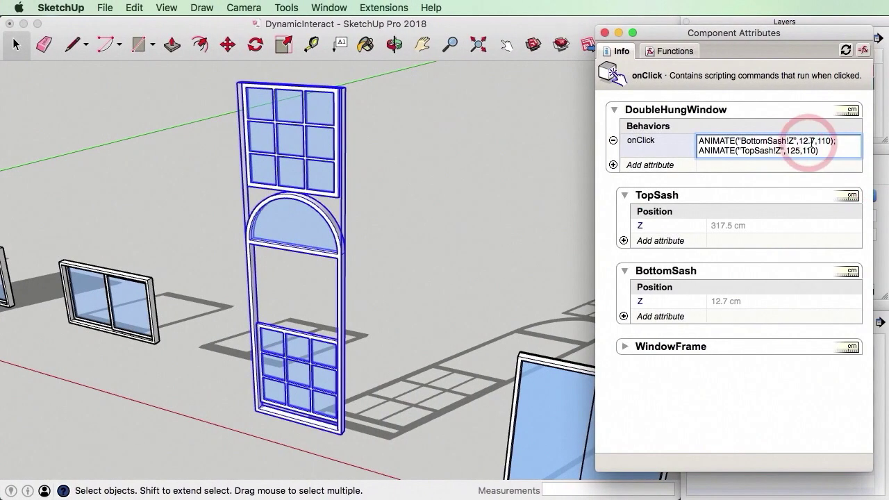
left_click(814, 141)
key("BackSpace")
key("BackSpace")
key("BackSpace")
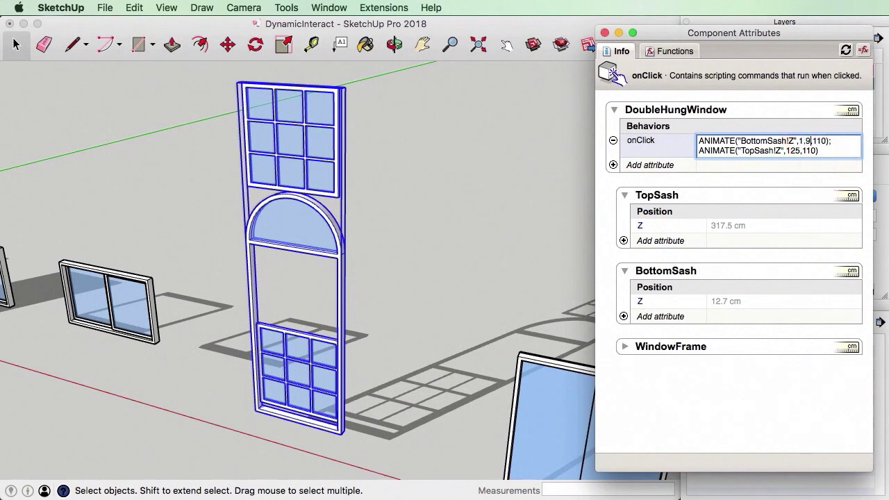
left_click(794, 264)
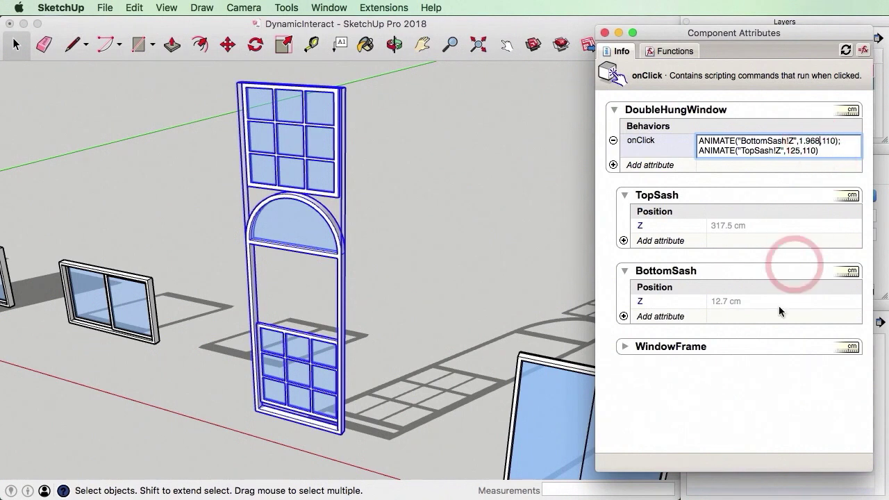
key("ctrl+Left")
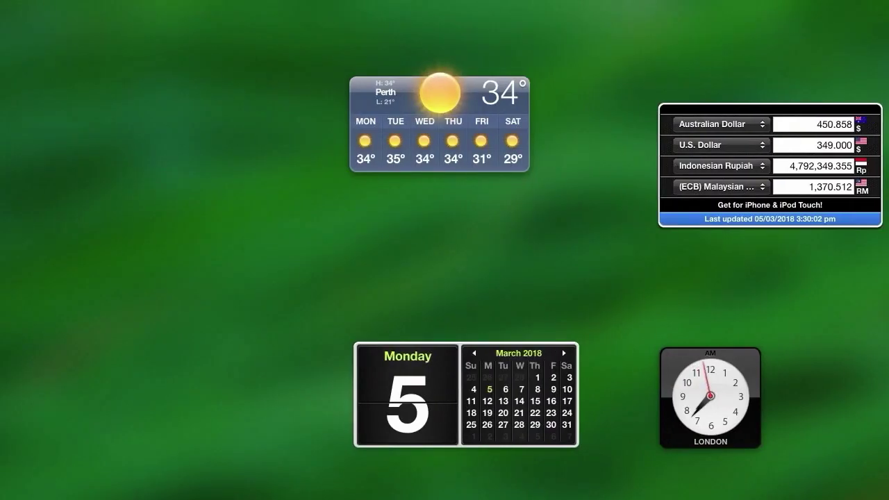
Change the BottomSash line's 110 to 43.307 in the onClick formula
key("ctrl+Right")
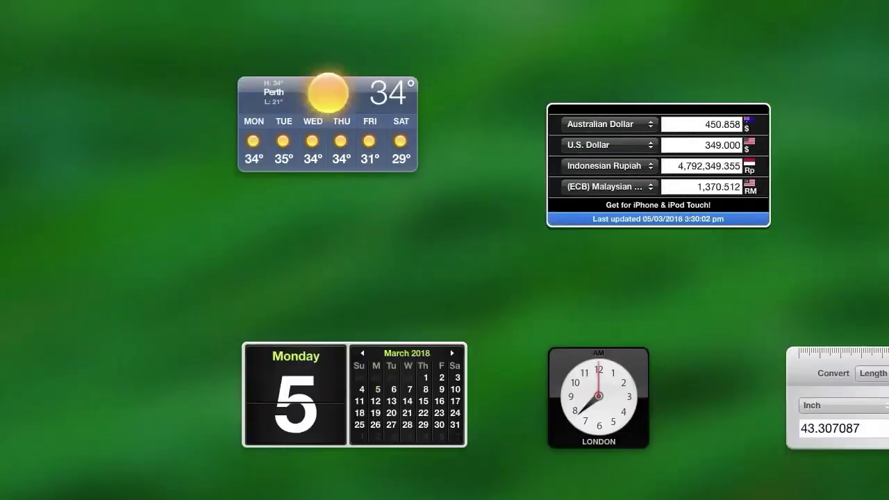
left_click(833, 141)
double_click(830, 140)
left_click(846, 192)
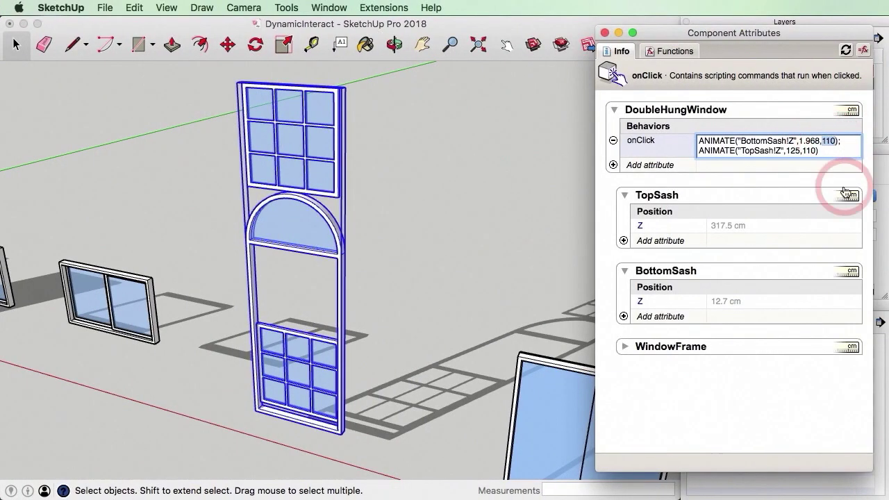
type("43.307")
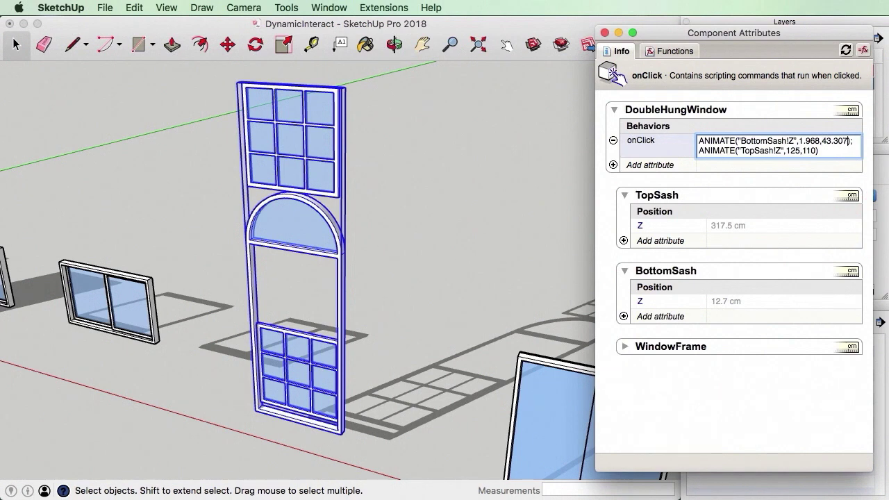
key("Return")
Change the TopSash line's 110 to 43.307, then return to the Dashboard
double_click(809, 150)
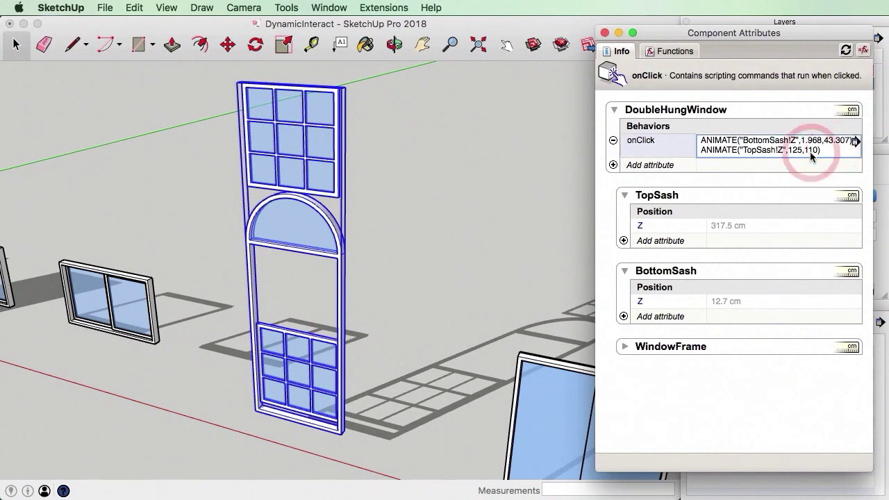
left_click(814, 153)
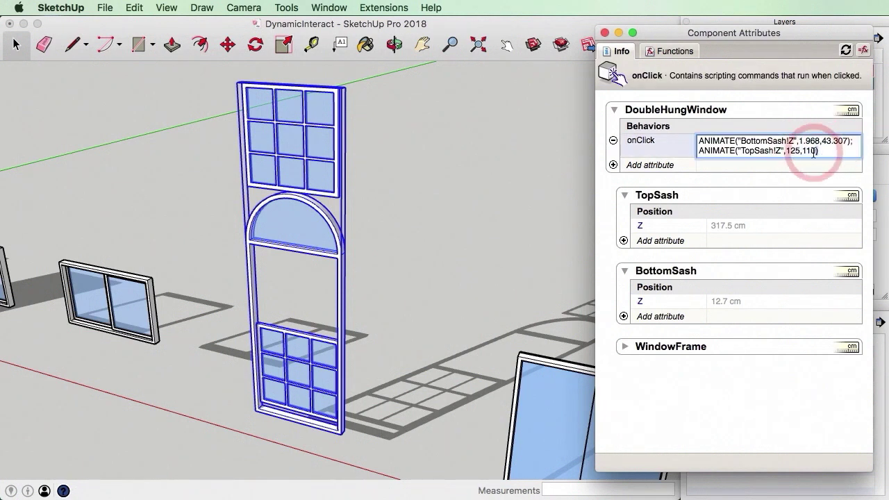
key("BackSpace")
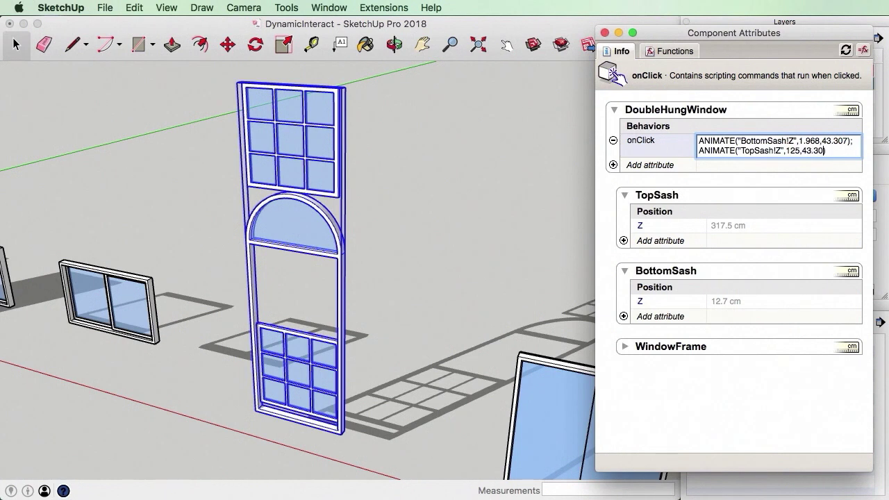
left_click(563, 257)
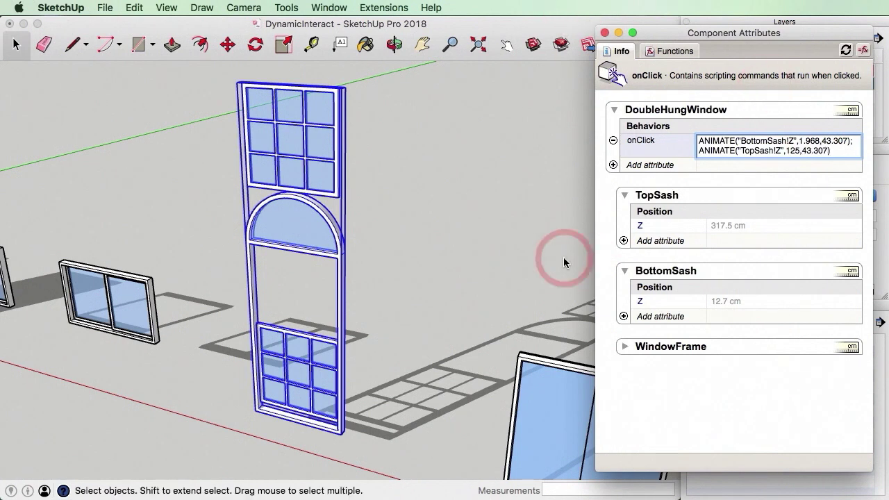
key("F12")
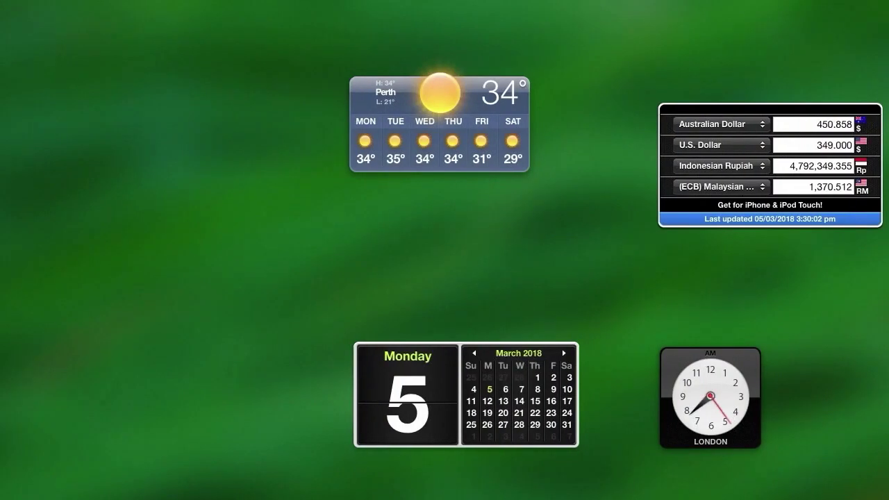
Correct the TopSash start value in the onClick ANIMATE formula to 49.212, ending at 43.307
key("F12")
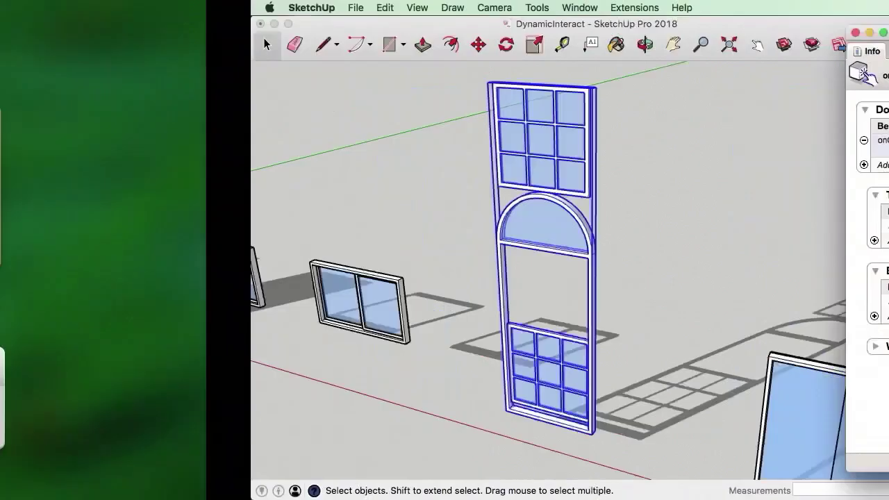
left_click(797, 150)
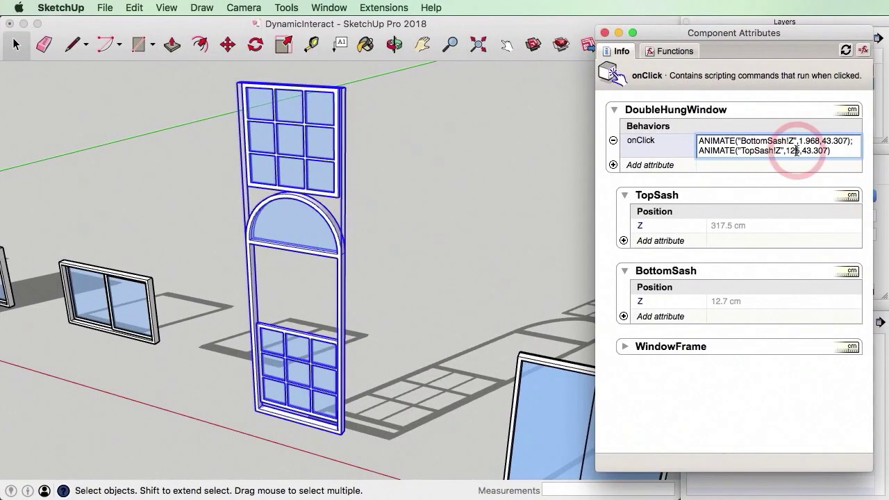
key("Delete")
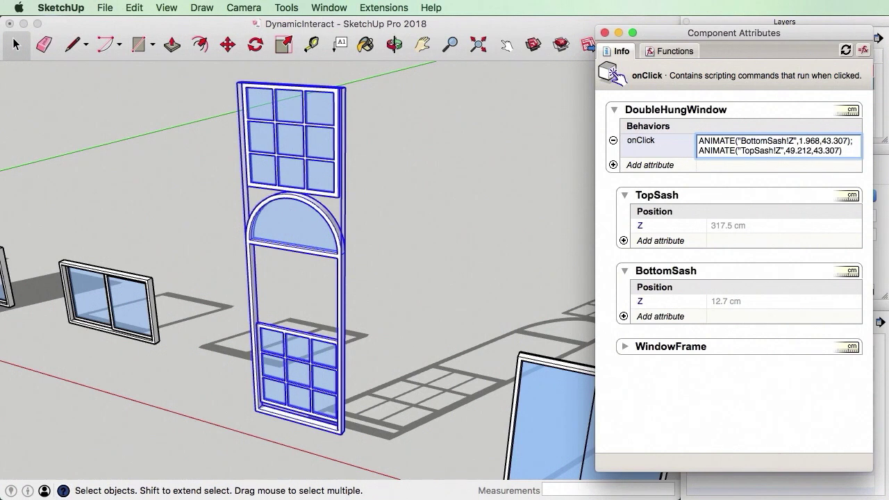
key("Return")
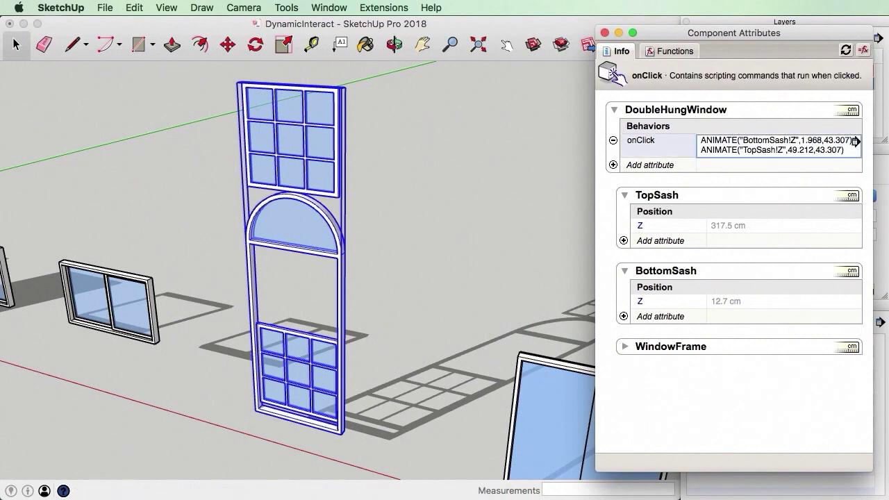
left_click(784, 149)
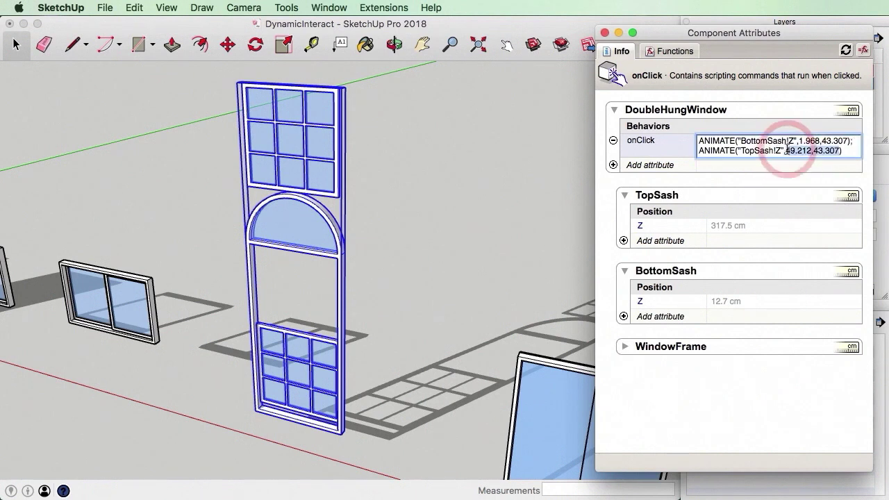
key("BackSpace")
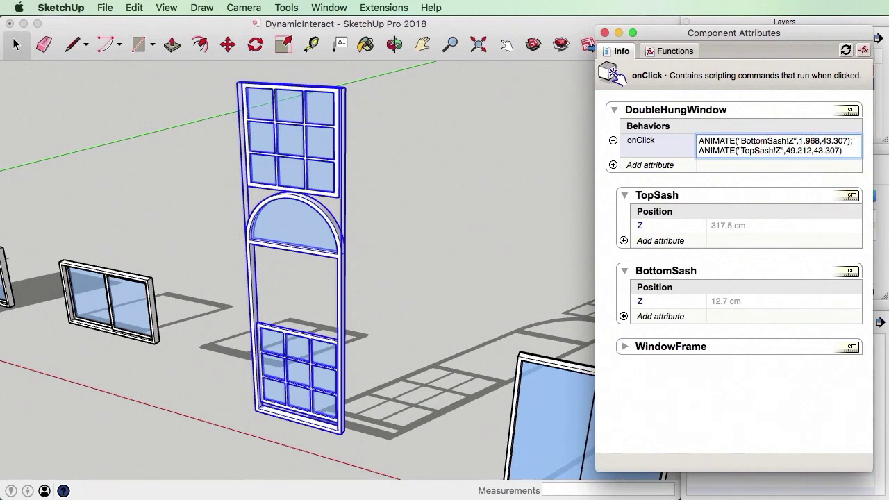
key("Return")
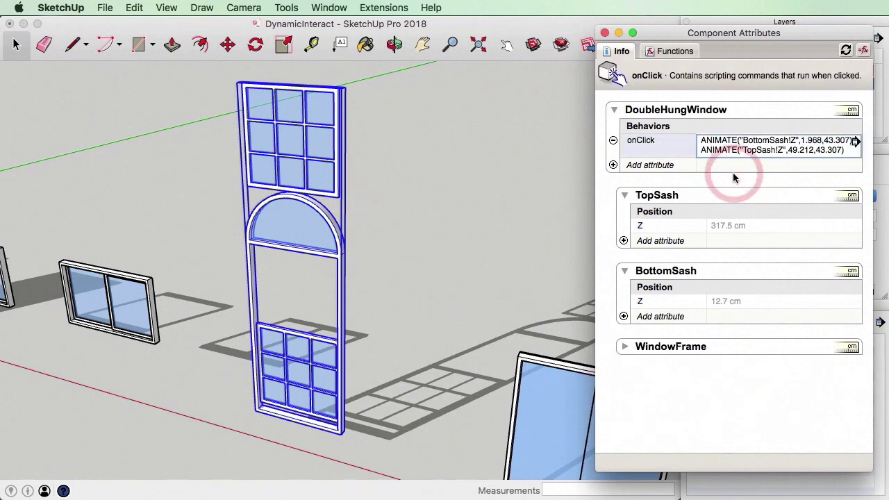
Commit the onClick formula and click the window with Interact to slide the sashes back and forth
left_click(798, 144)
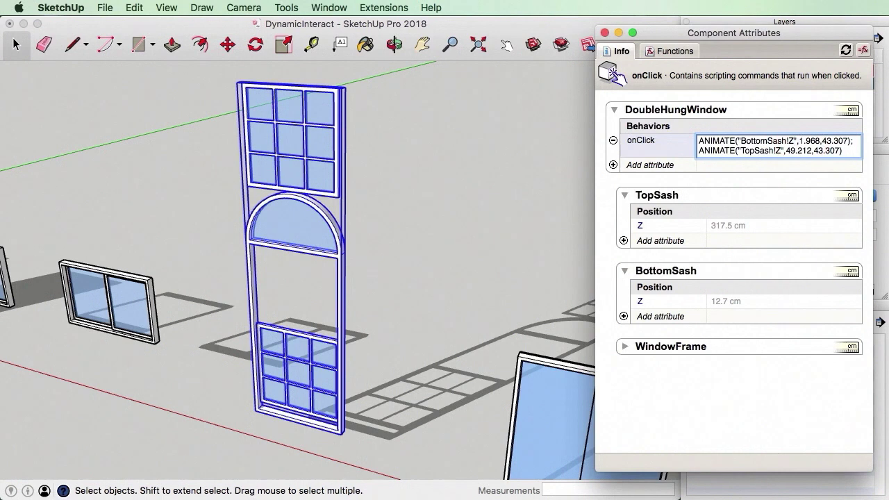
key("Return")
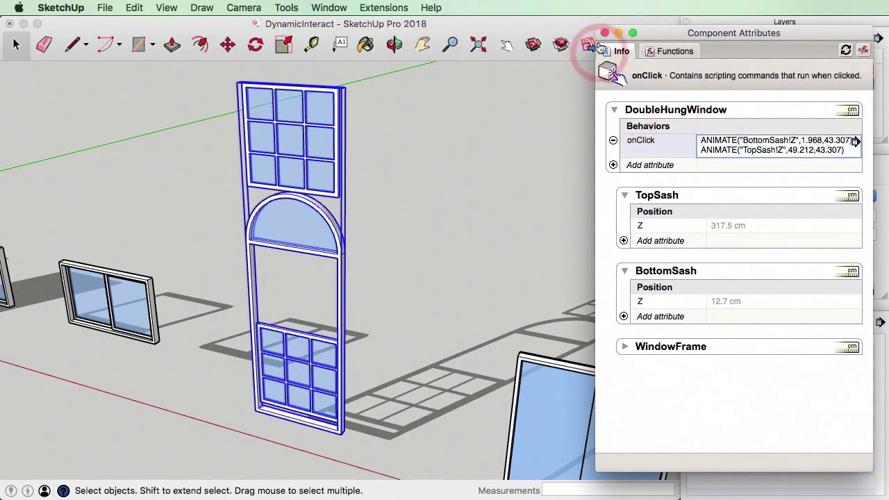
left_click(506, 44)
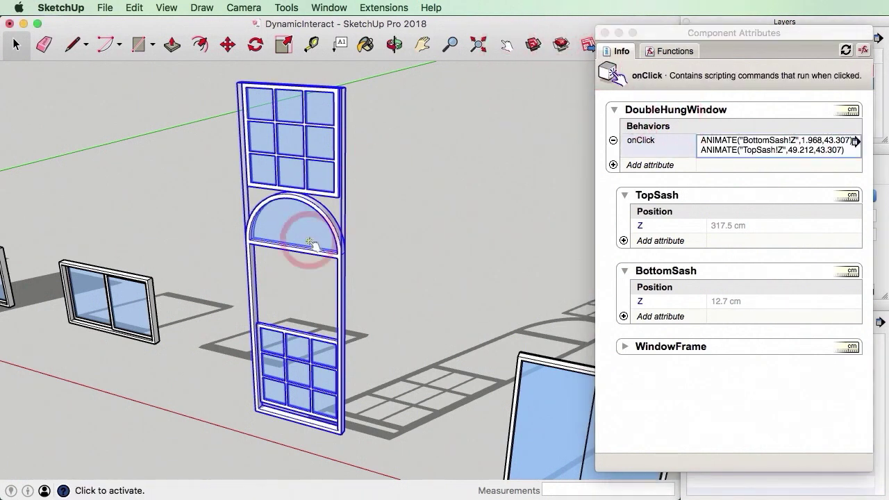
left_click(310, 242)
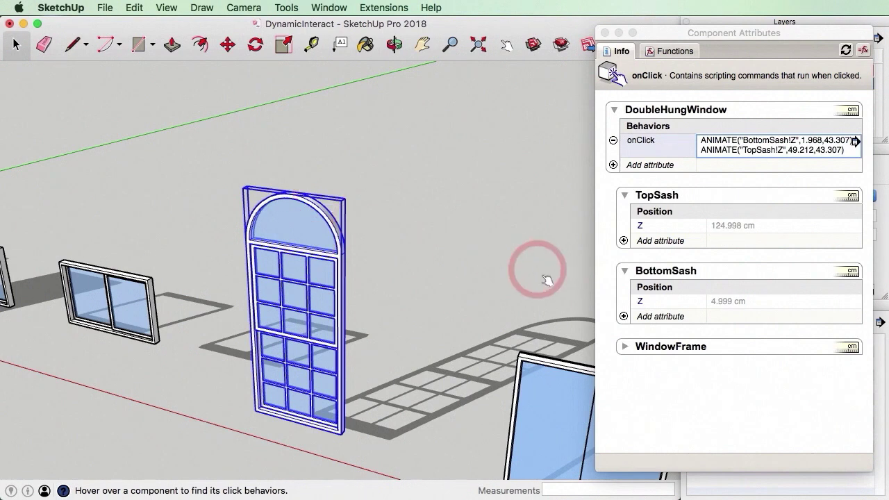
left_click(297, 337)
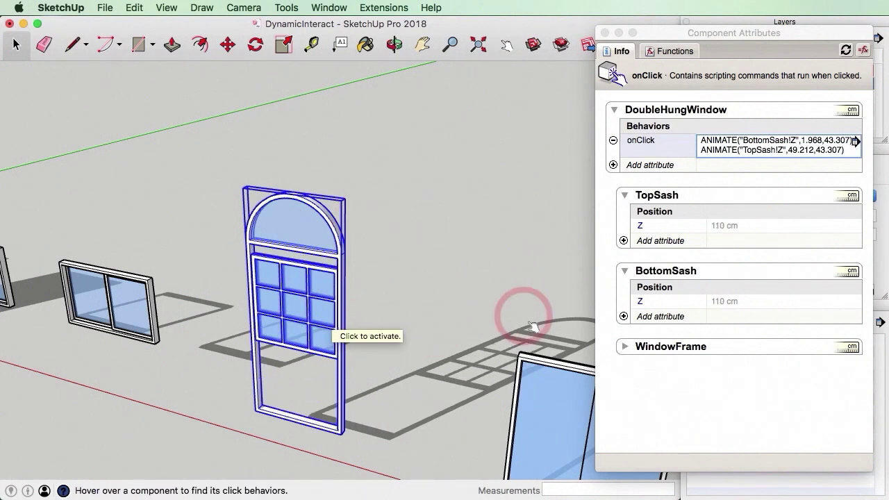
left_click(279, 338)
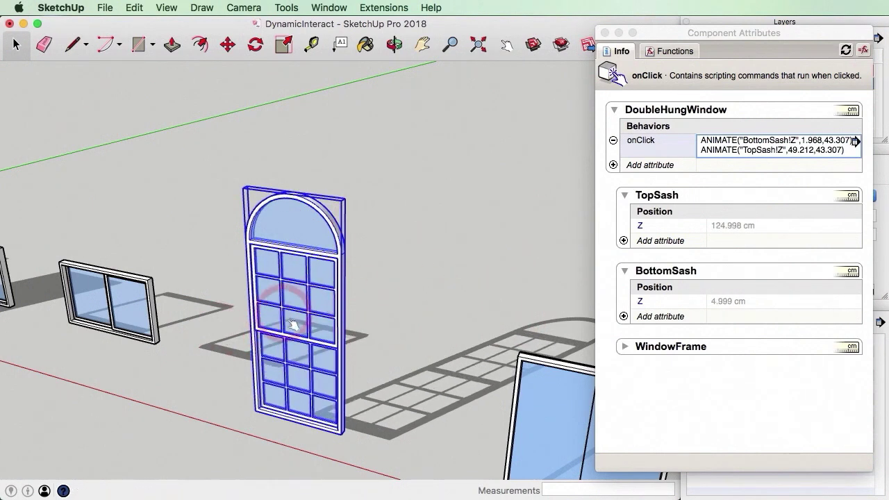
left_click(297, 341)
Run the sash animation once more, then return to Select and reselect the window
scroll(285, 326, "up", 5)
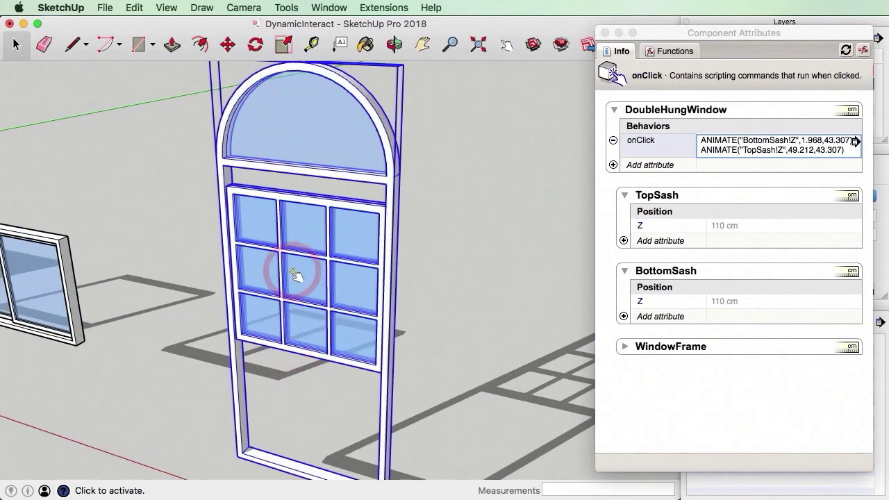
scroll(295, 275, "down", 3)
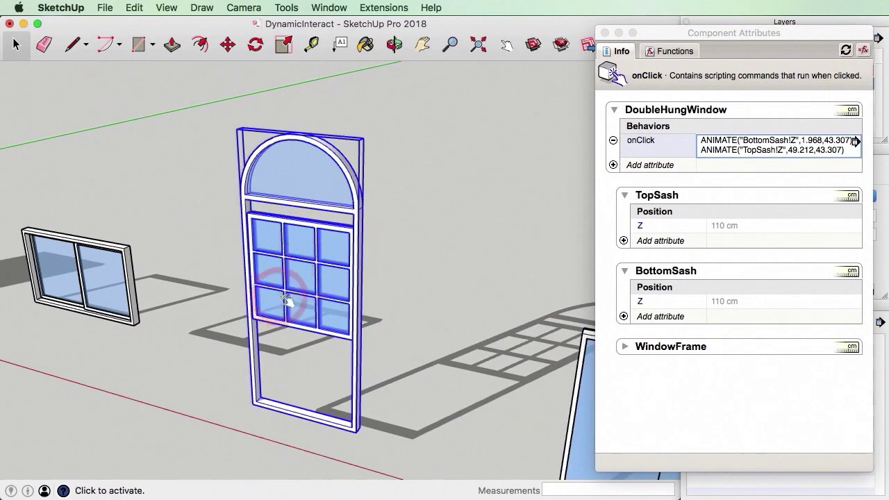
left_click(285, 299)
left_click(297, 294)
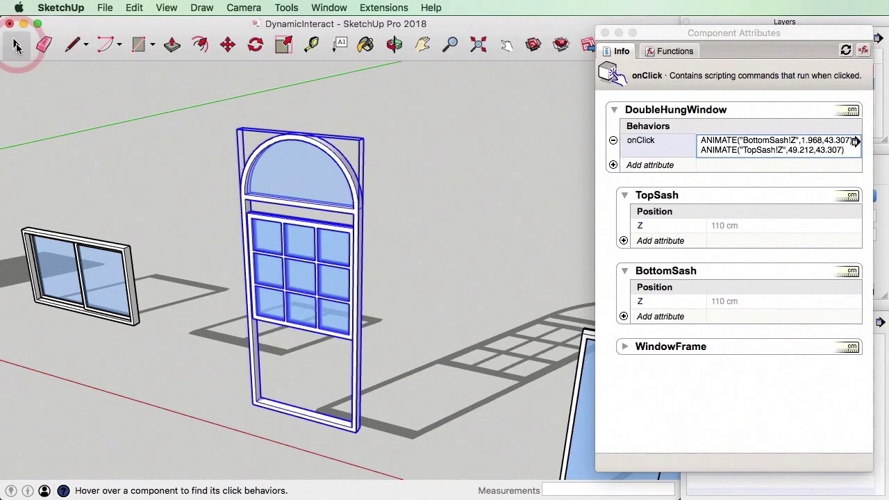
left_click(17, 46)
left_click(104, 118)
left_click(255, 368)
scroll(254, 368, "up", 3)
Inside the DoubleHungWindow, move TopSash down to Z 65 cm over the bottom sash
left_click(281, 229)
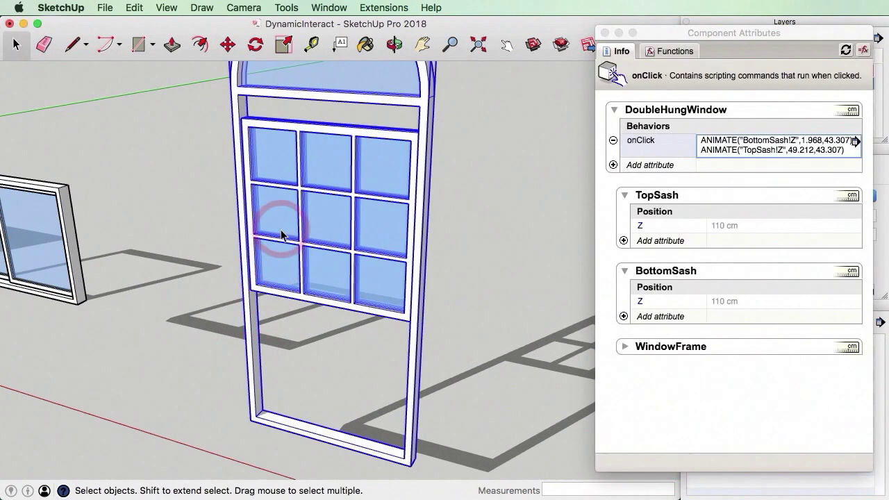
double_click(282, 234)
left_click(254, 234)
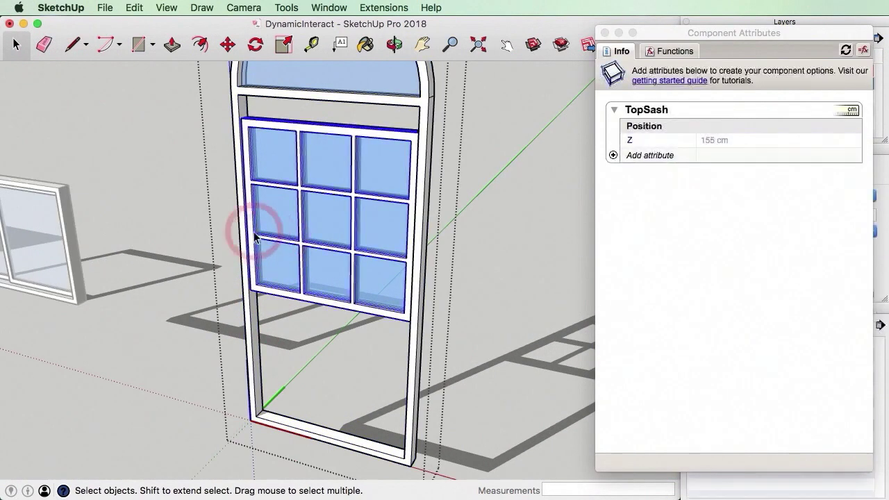
scroll(254, 236, "up", 3)
key("m")
left_click_drag(252, 197, 239, 261)
scroll(250, 231, "down", 3)
scroll(243, 236, "down", 3)
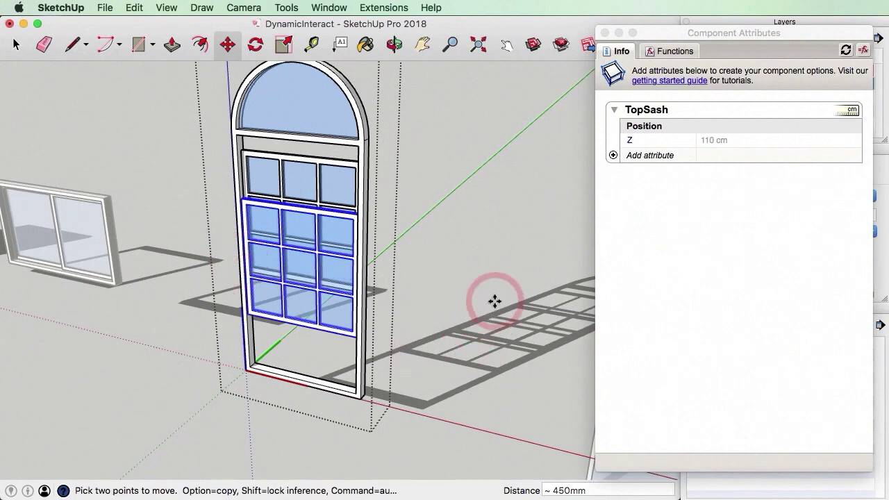
key("space")
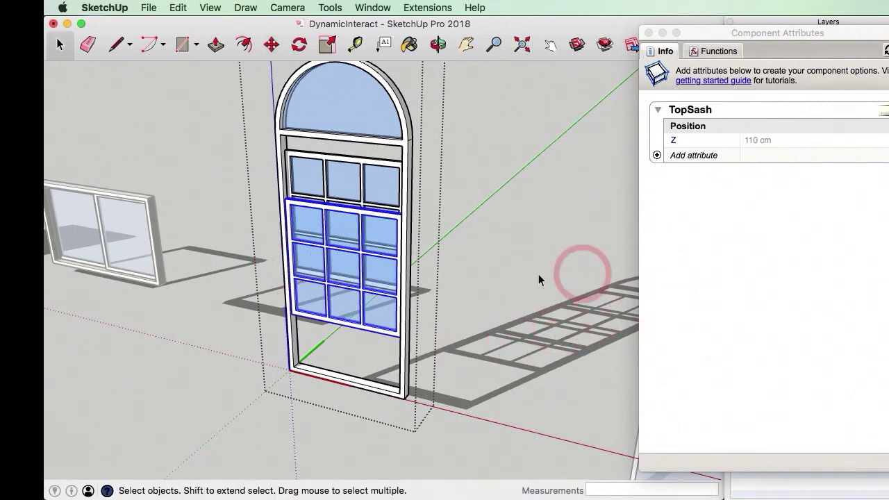
Exit the window component and reselect the window to view its attributes
key("F12")
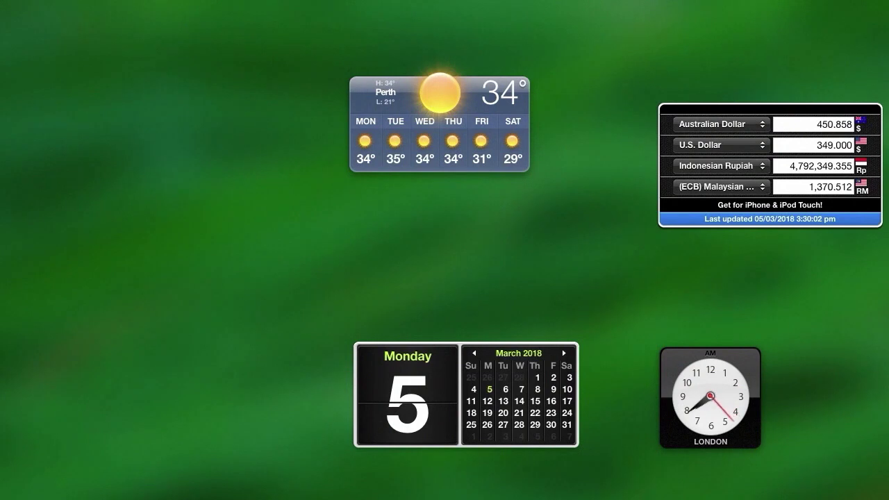
key("F12")
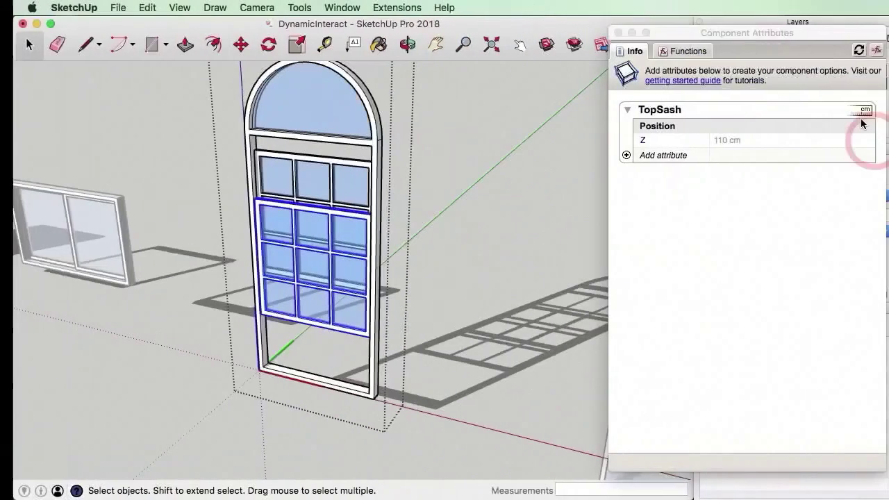
left_click(457, 191)
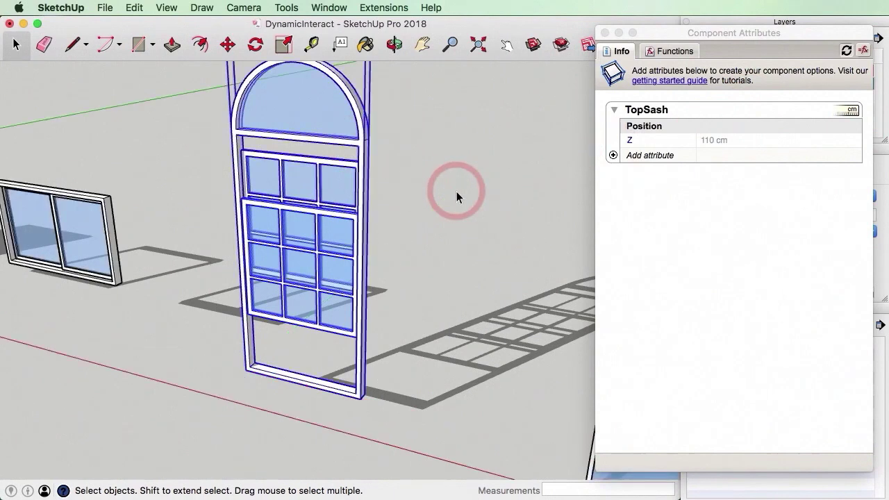
left_click(473, 271)
left_click(340, 210)
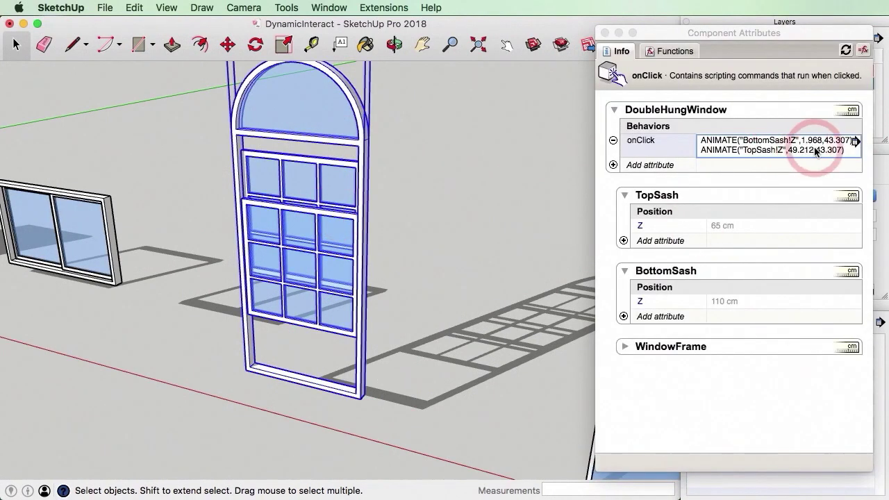
Test the window's sash animation with the Interact tool, then return to Select
left_click(511, 233)
left_click(507, 44)
left_click(344, 250)
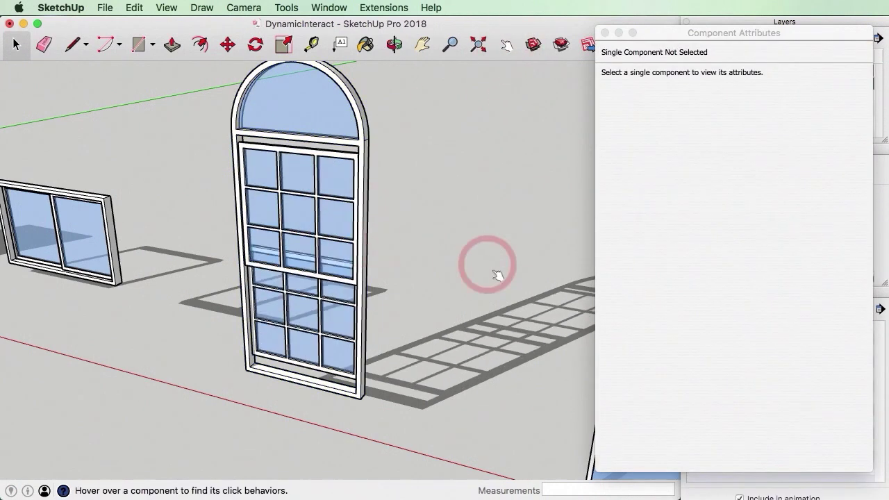
left_click(312, 255)
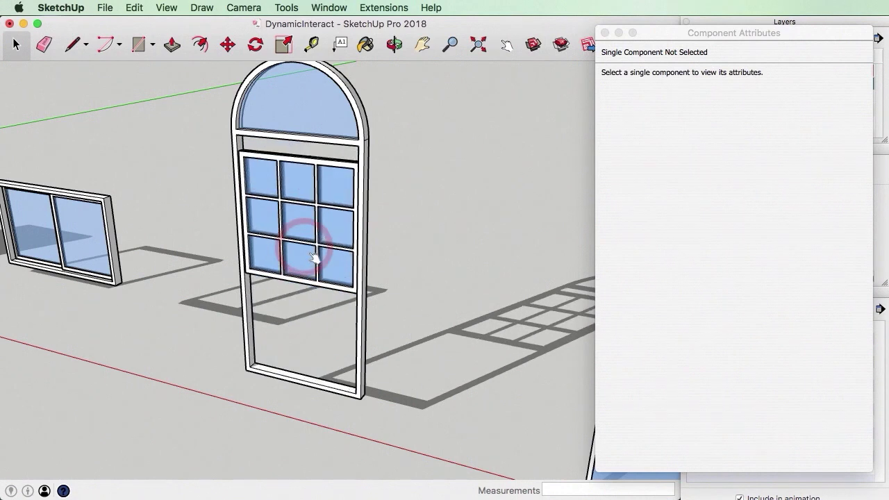
left_click(286, 244)
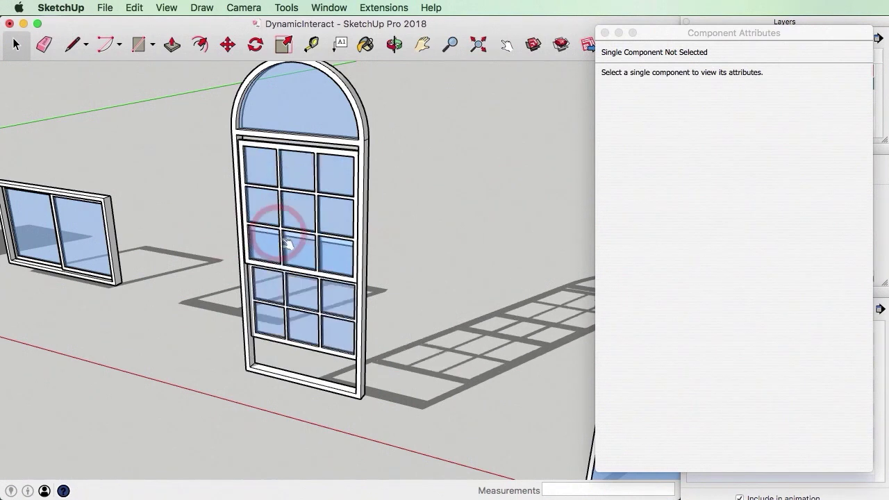
scroll(408, 236, "down", 3)
left_click(16, 44)
Change the top sash's onClick end value from 43.307 to 33.307
left_click(282, 205)
scroll(351, 201, "up", 1)
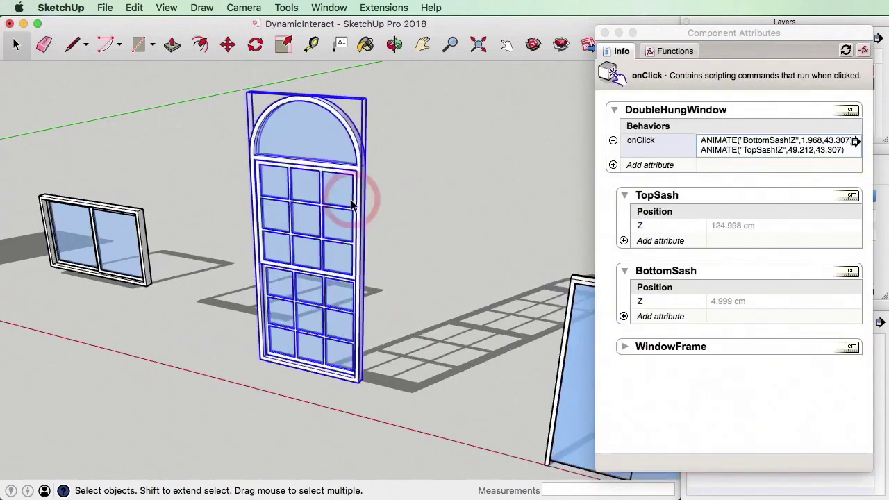
scroll(351, 202, "up", 2)
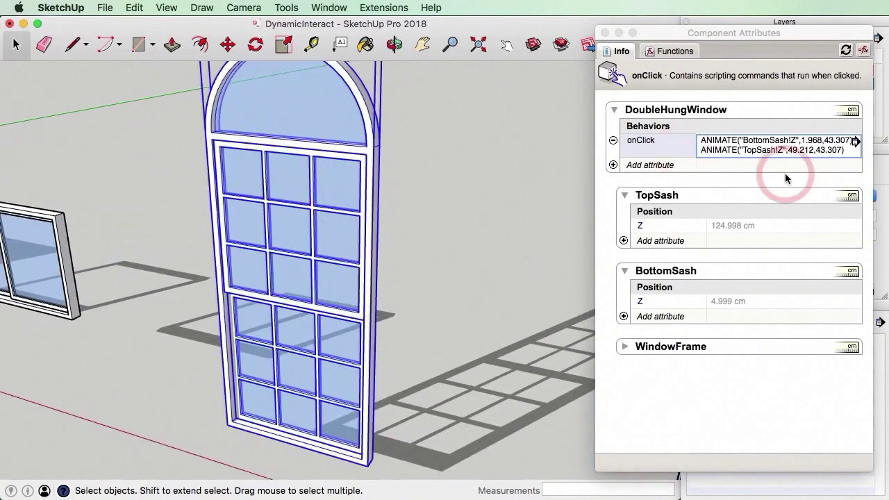
left_click(820, 151)
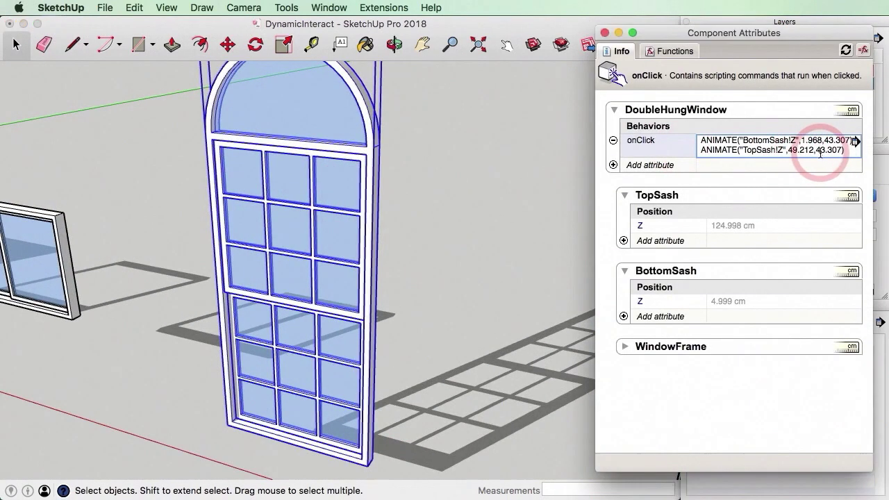
double_click(819, 151)
left_click(837, 180)
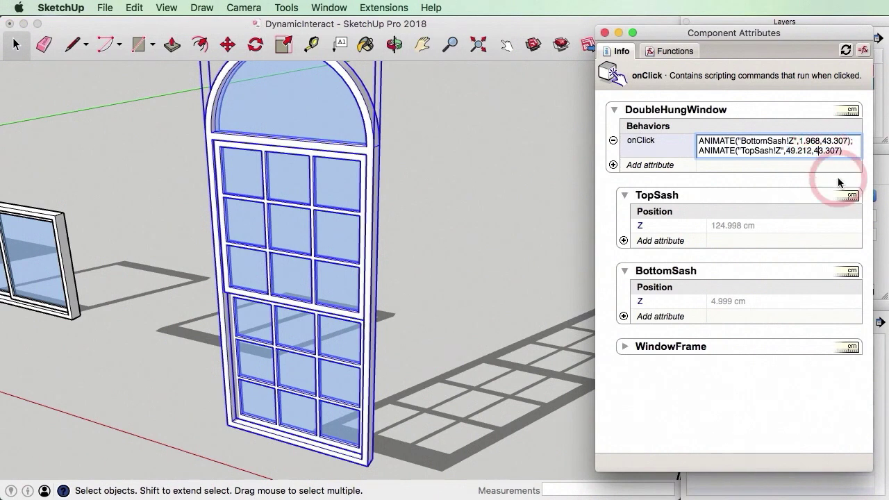
left_click(823, 139)
left_click(838, 180)
key("BackSpace")
type("3")
Deselect to commit the formula, then click the window with Interact to slide the lower sash
left_click(506, 113)
left_click(421, 160)
left_click(481, 52)
left_click(507, 44)
left_click(313, 277)
left_click(351, 278)
left_click(321, 254)
Click the window repeatedly to open and close its lower sash
left_click(321, 244)
scroll(268, 260, "down", 5)
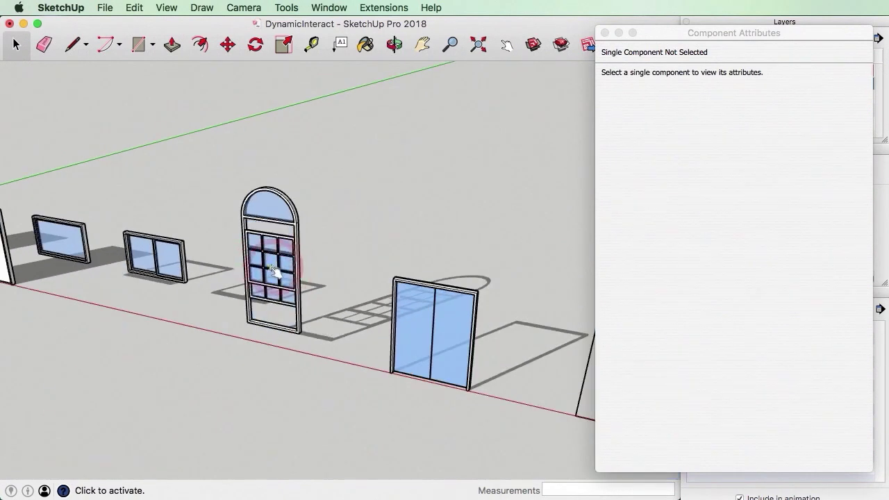
scroll(276, 267, "up", 3)
scroll(276, 266, "up", 3)
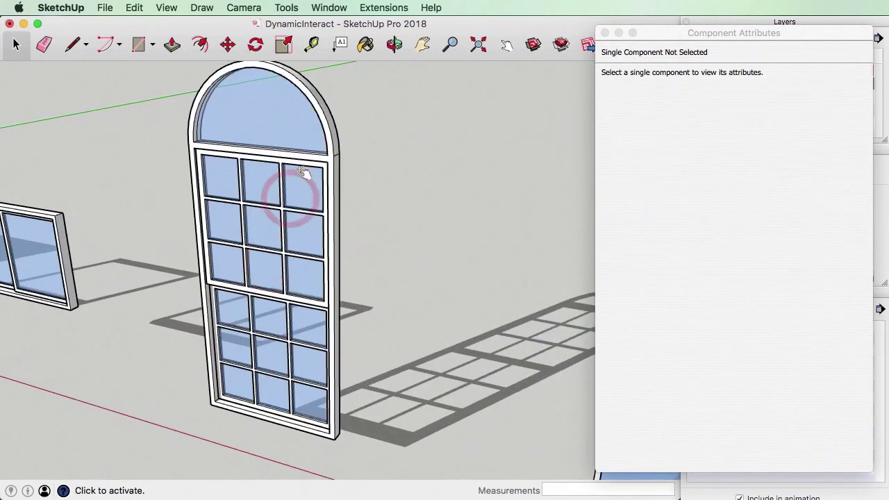
left_click(290, 313)
left_click(298, 282)
left_click(258, 258)
left_click(250, 264)
Zoom over to the sliding door and switch back to the Select tool
scroll(248, 269, "down", 6)
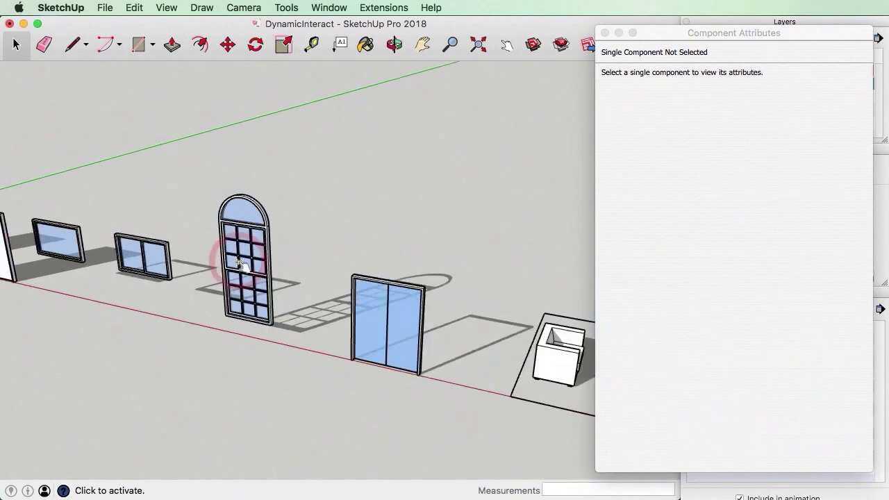
scroll(262, 286, "up", 3)
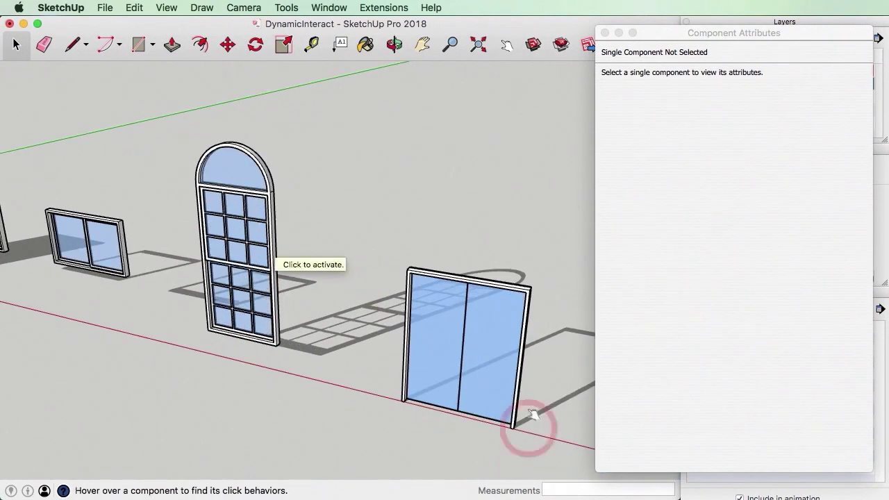
scroll(556, 421, "up", 5)
scroll(367, 347, "down", 6)
scroll(347, 313, "up", 3)
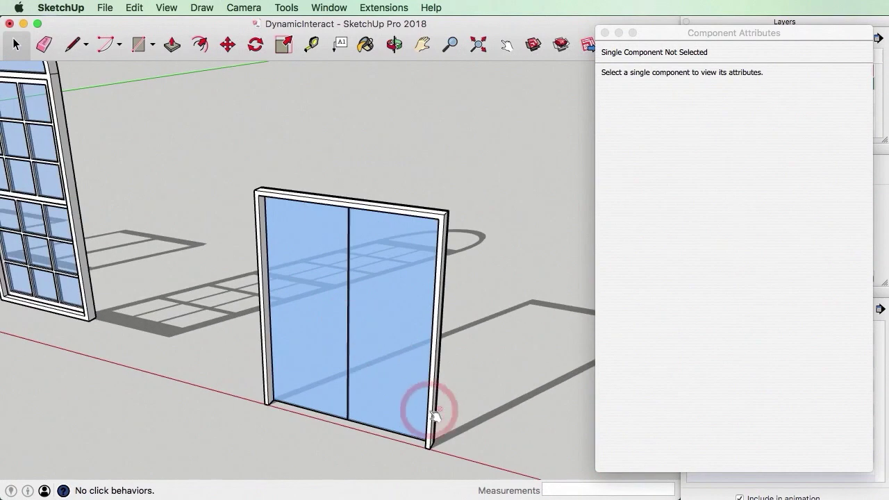
key("space")
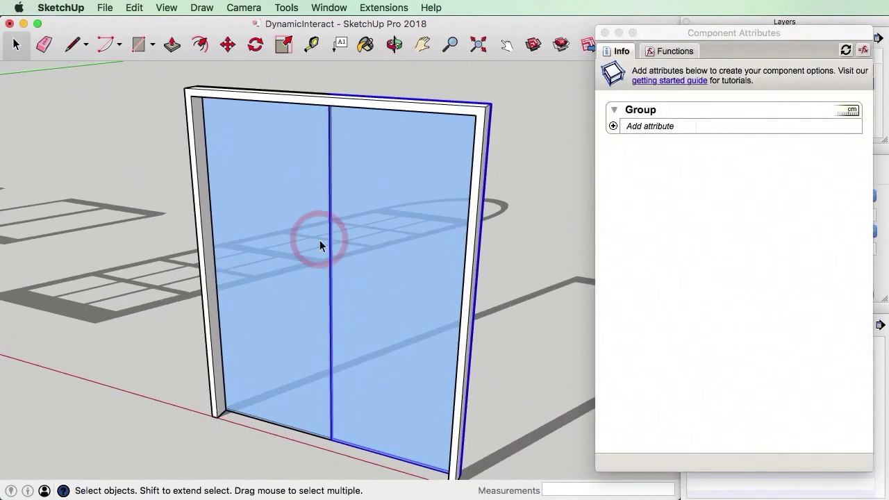
Select the whole sliding door and make it a component named DoubleSlidingDoor
scroll(259, 218, "down", 3)
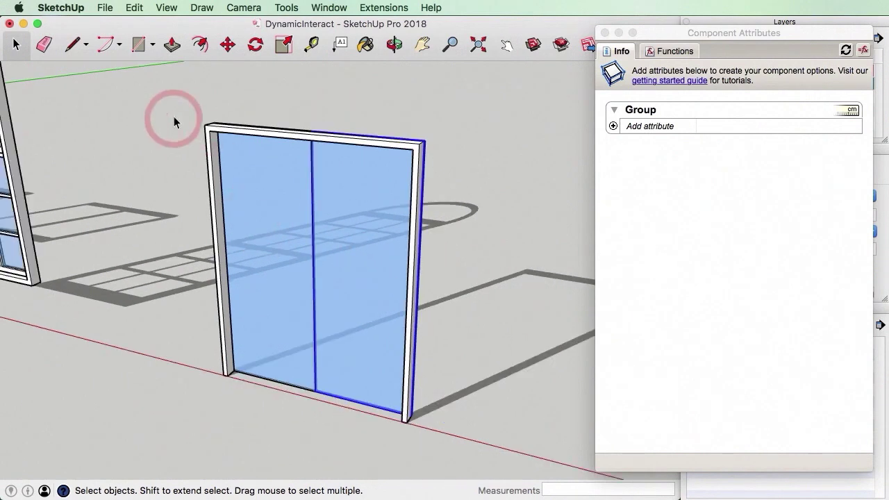
left_click_drag(165, 93, 196, 136)
left_click_drag(278, 232, 535, 468)
right_click(387, 293)
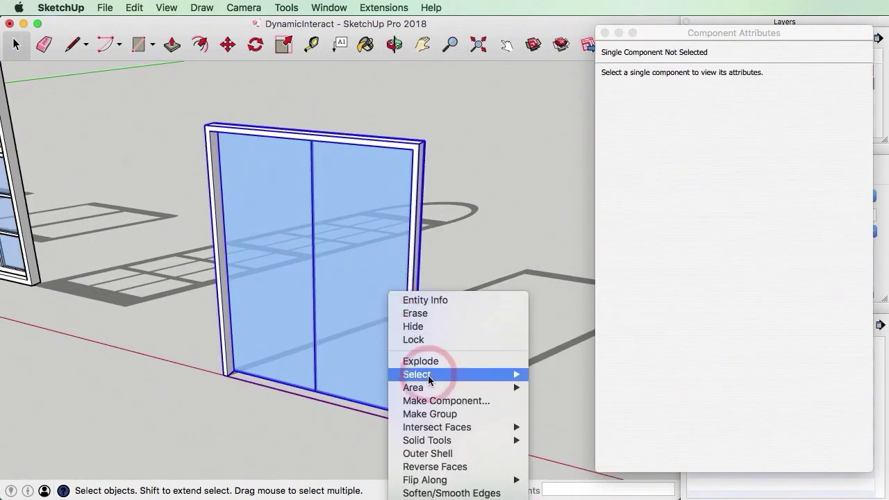
left_click(456, 401)
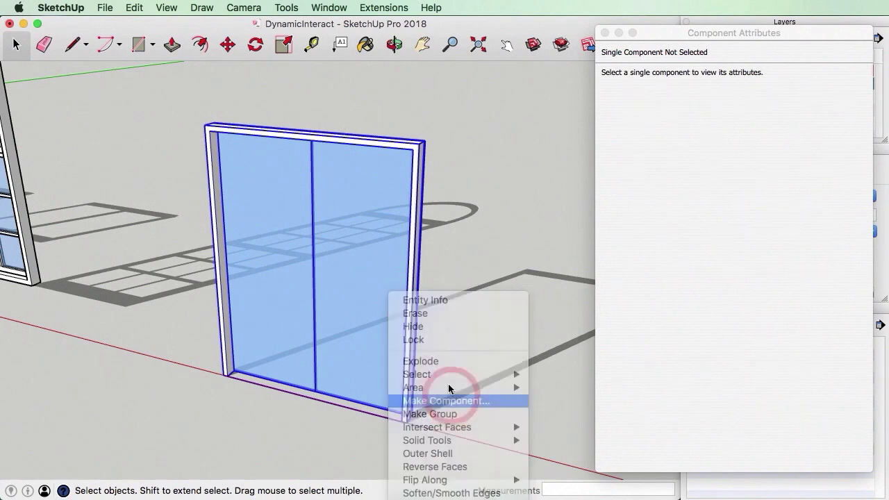
type("DOUBL")
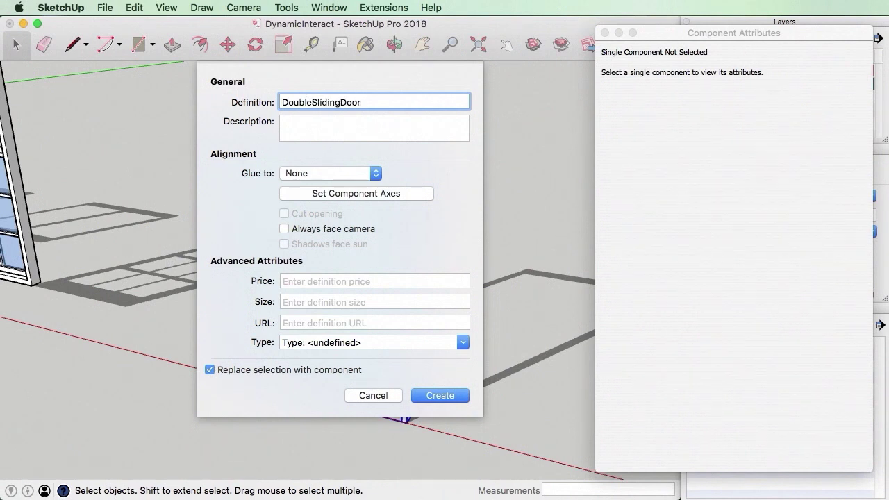
key("Return")
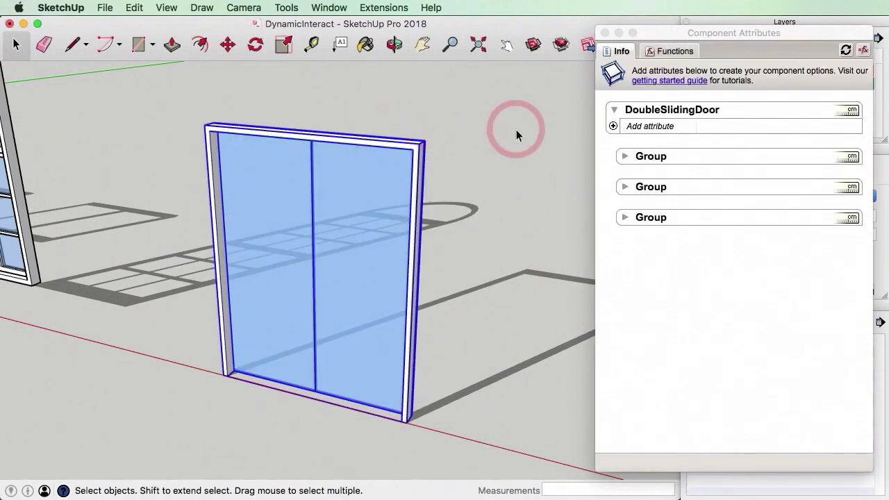
Rename the door's frame group to DoorFrame in Component Attributes
left_click(516, 129)
left_click(389, 150)
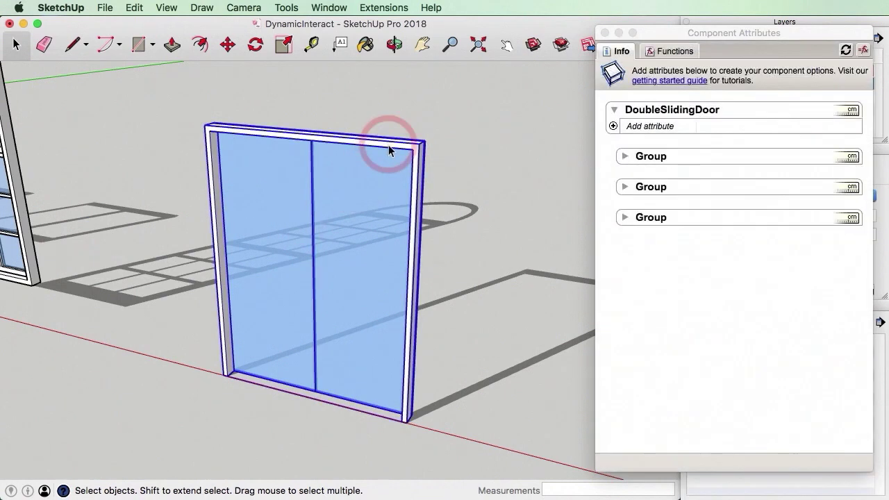
double_click(420, 157)
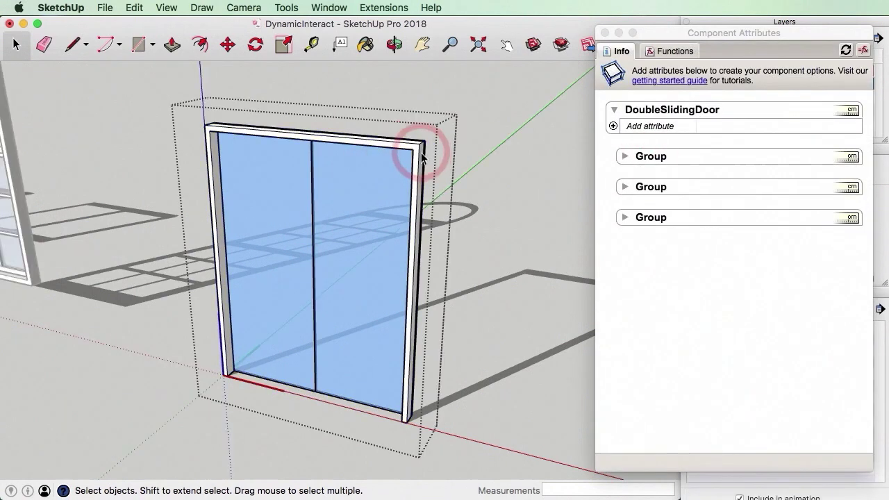
left_click(421, 157)
left_click(656, 110)
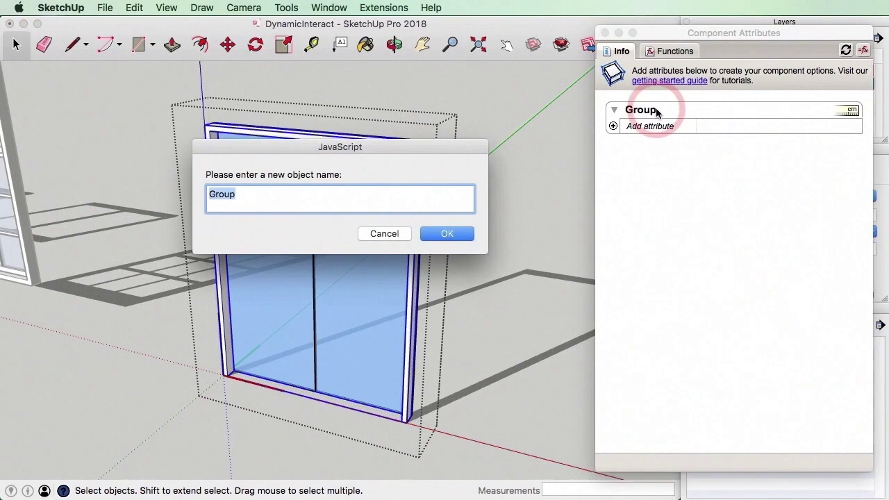
type("DoorFra")
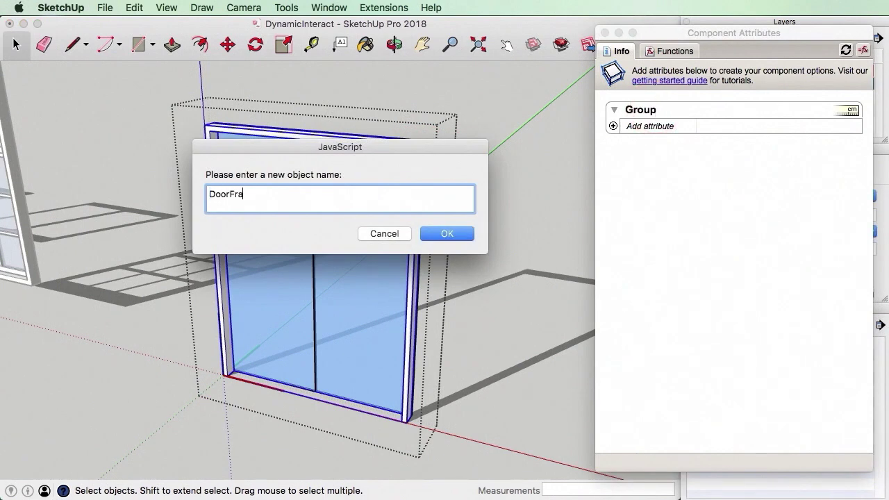
type("me")
key("Return")
Rename the left door leaf group to LeftDoorLeaf
left_click(548, 210)
left_click(345, 220)
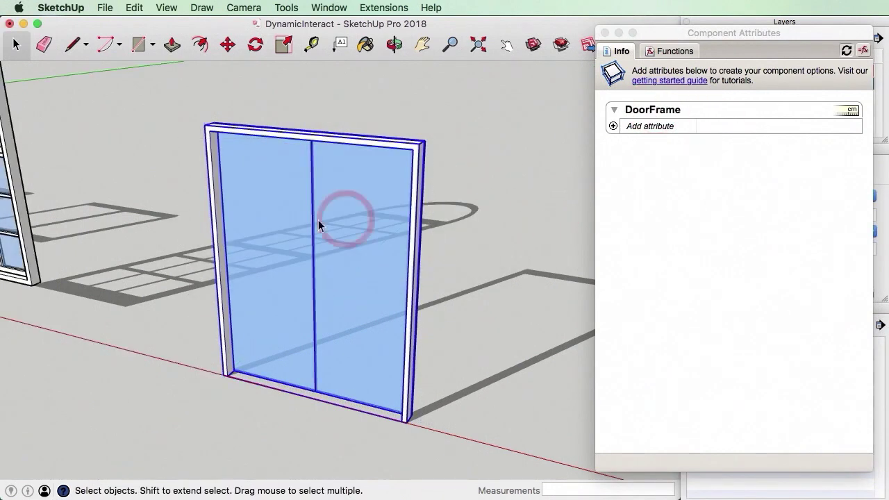
left_click(256, 236)
double_click(272, 252)
left_click(403, 204)
left_click(652, 111)
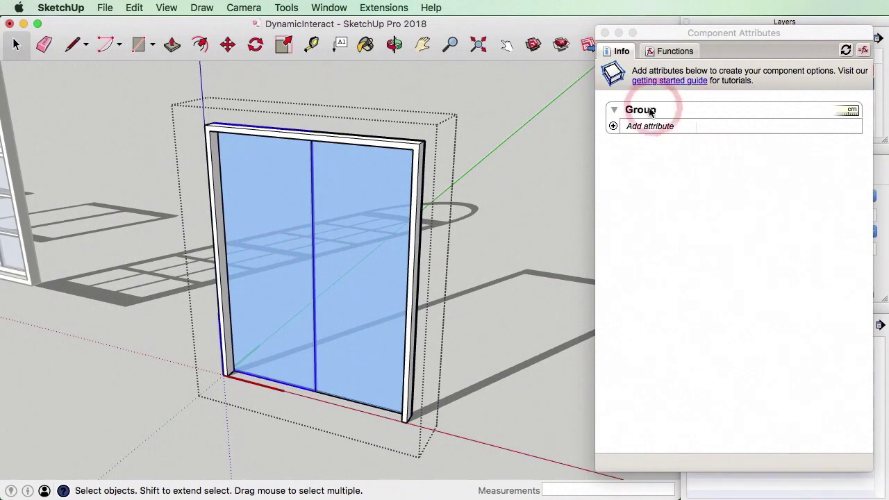
type("Lef")
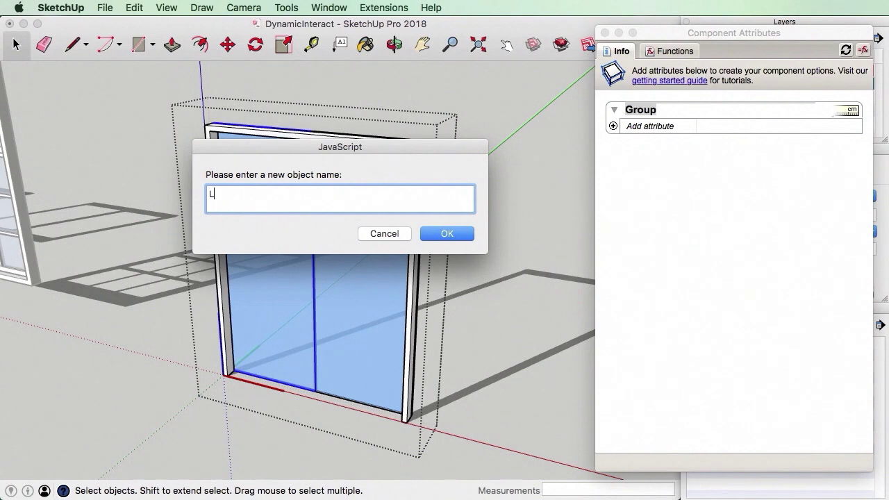
type("tDoorLeaf")
key("Return")
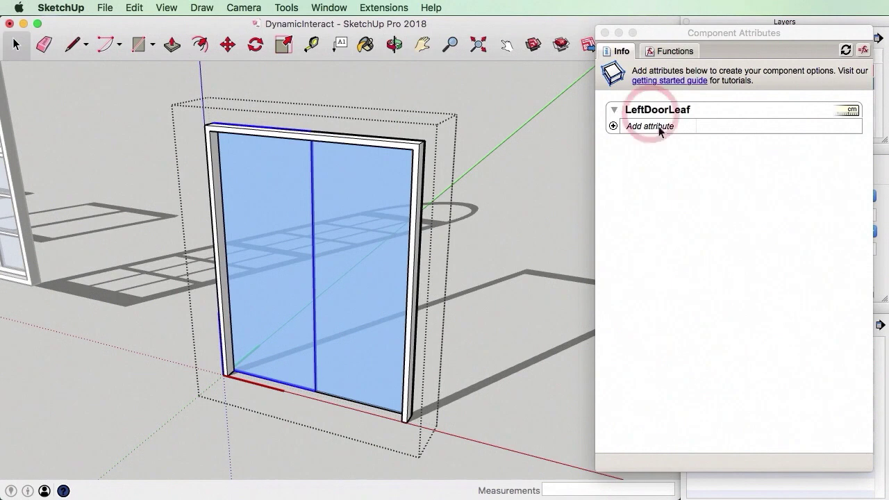
Rename the remaining unnamed group to RightDoorLeaf
left_click(533, 180)
left_click(393, 235)
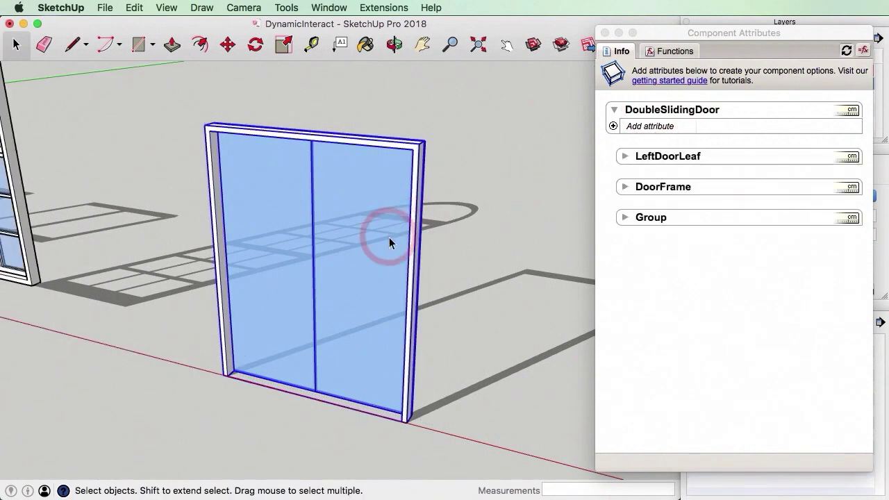
left_click(655, 212)
left_click(657, 219)
left_click(658, 221)
type("R")
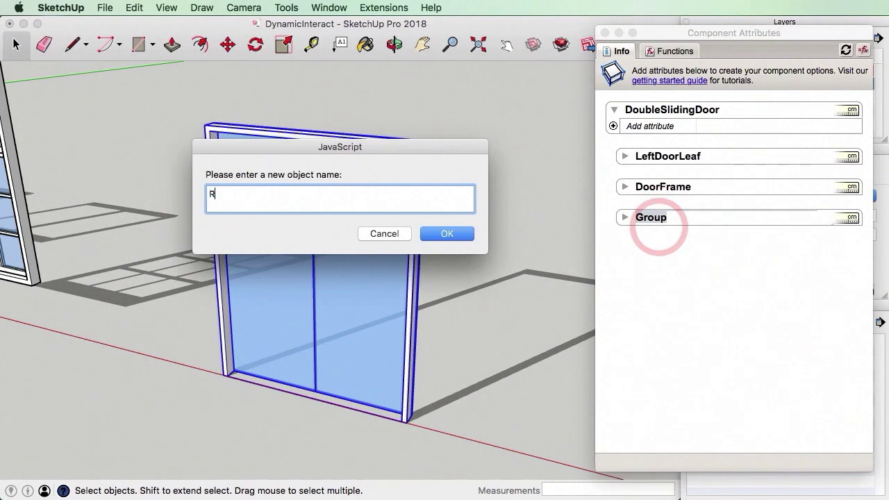
type("ightDoorLe")
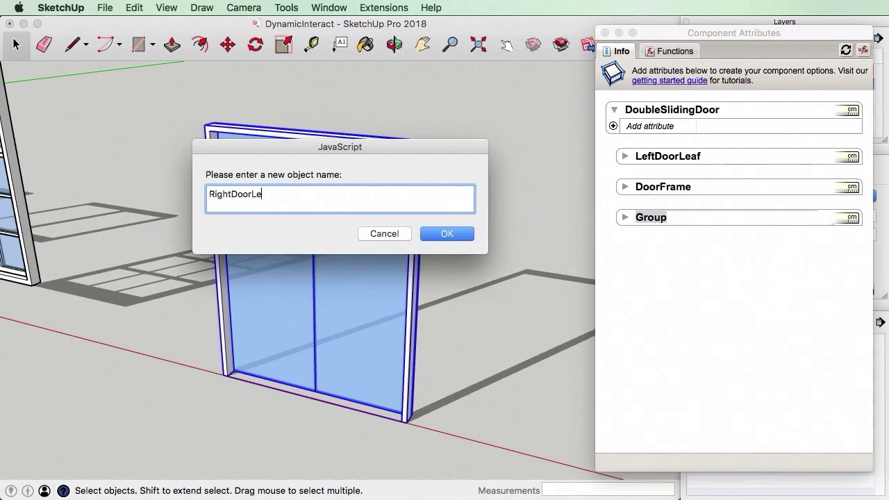
type("af")
key("Return")
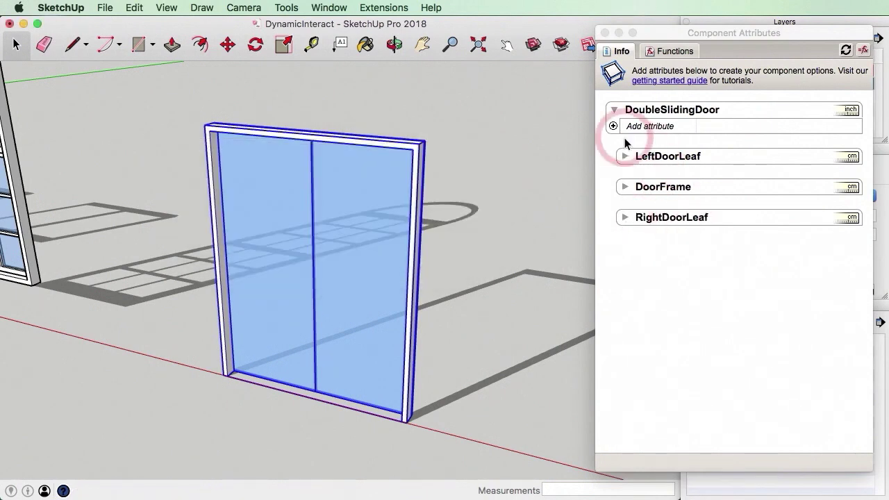
left_click(627, 162)
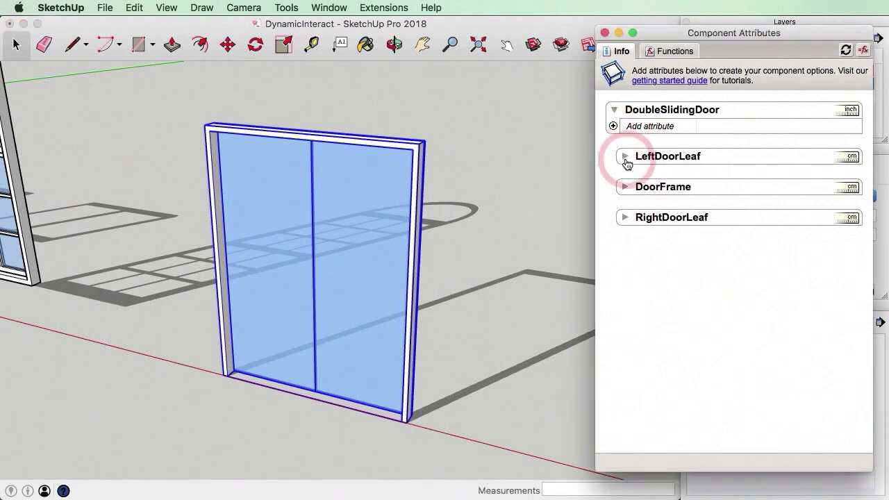
Add a Position X attribute to both LeftDoorLeaf and RightDoorLeaf, then reselect the door
left_click(627, 162)
left_click(629, 174)
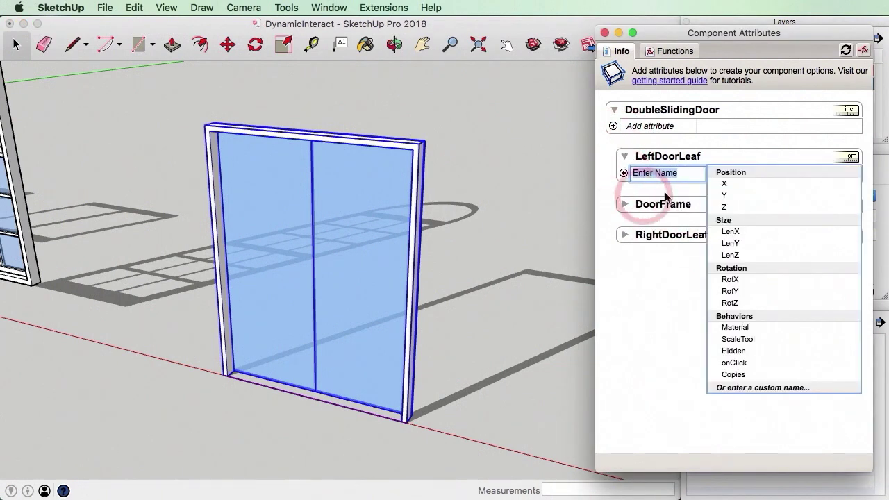
left_click(726, 184)
left_click(625, 268)
left_click(630, 279)
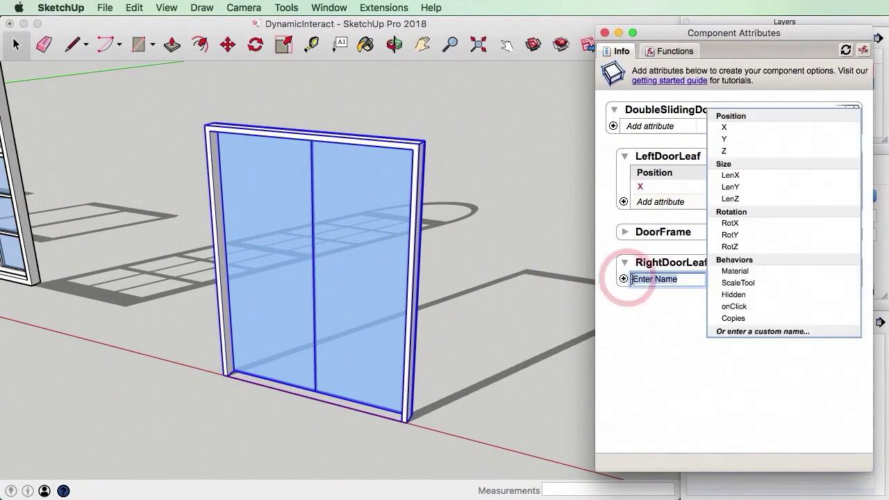
left_click(734, 136)
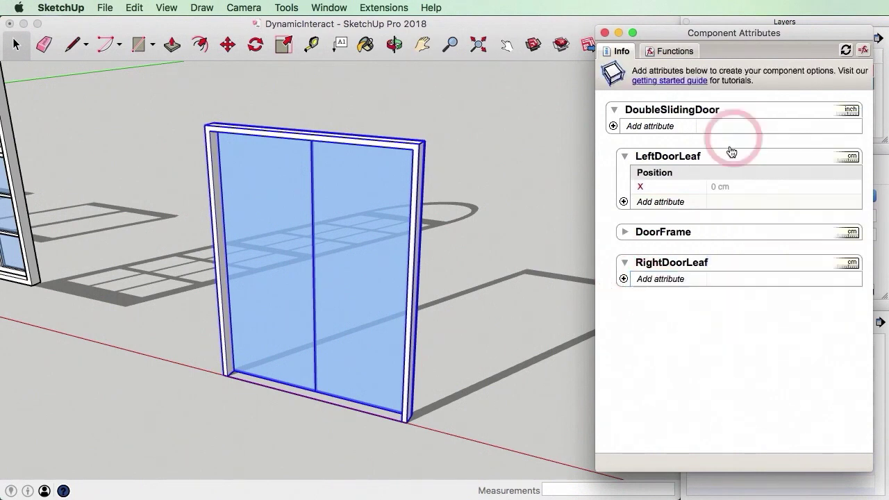
left_click(495, 201)
left_click(371, 325)
left_click(371, 356)
Enter the door component and step into the left door leaf for editing
double_click(309, 406)
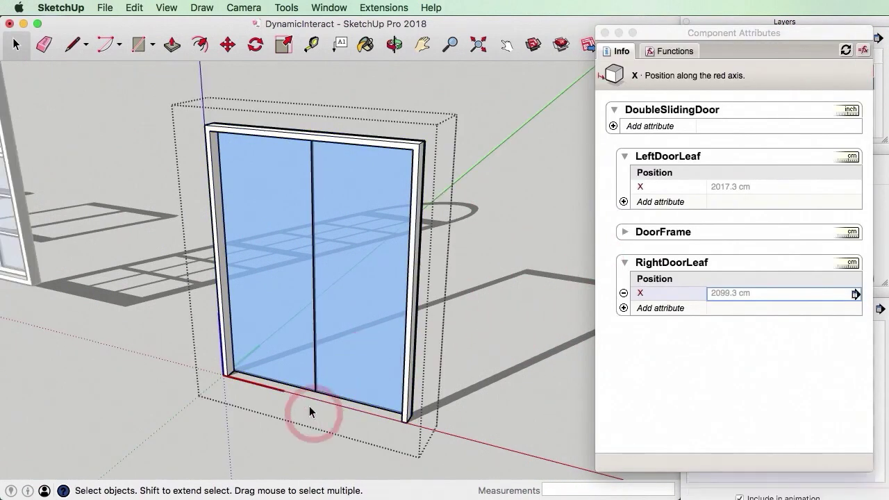
scroll(310, 406, "up", 3)
double_click(402, 346)
scroll(197, 337, "down", 2)
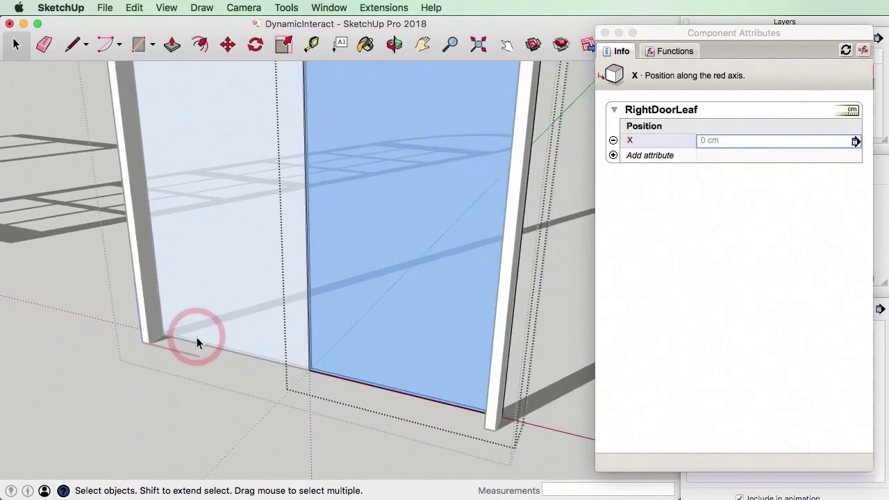
scroll(316, 372, "up", 4)
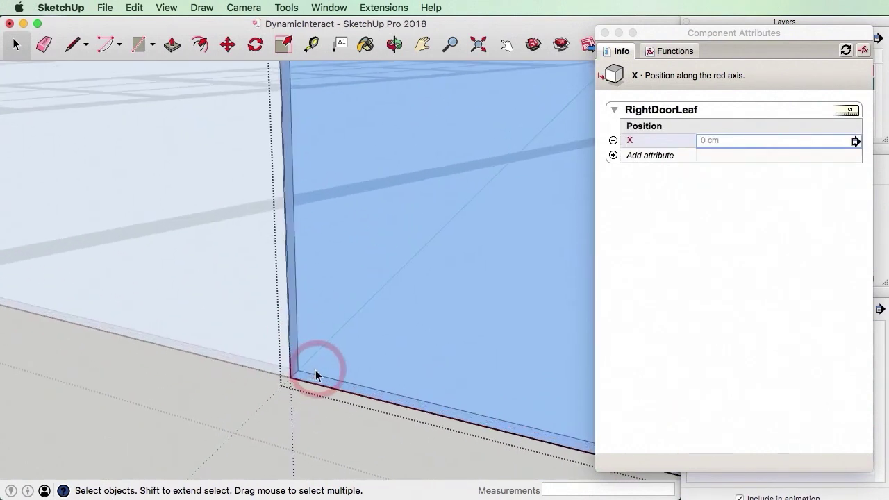
double_click(221, 339)
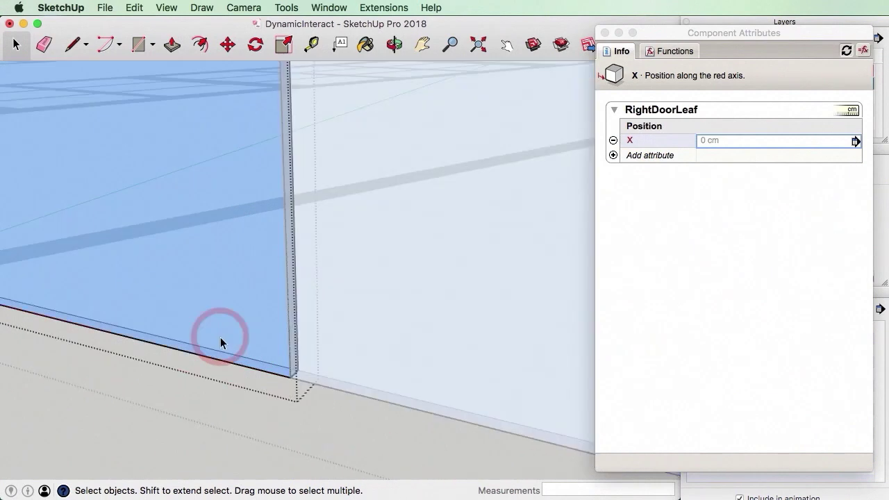
scroll(221, 336, "down", 5)
Place the left leaf's axes with the origin at its bottom corner, red along the door bottom
right_click(183, 358)
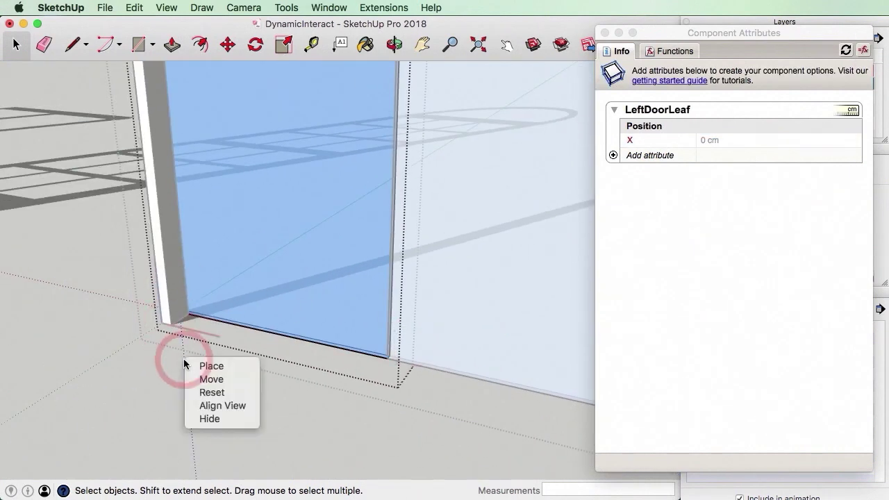
left_click(231, 367)
scroll(382, 366, "up", 4)
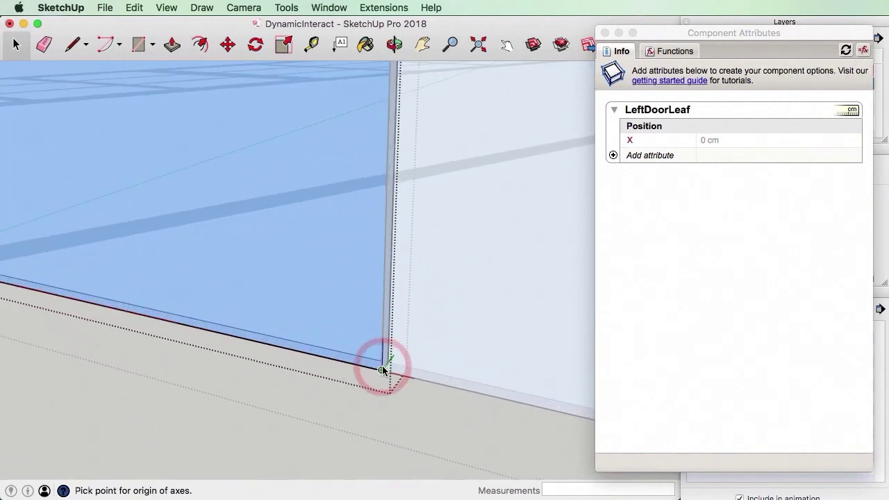
left_click(382, 367)
left_click(439, 383)
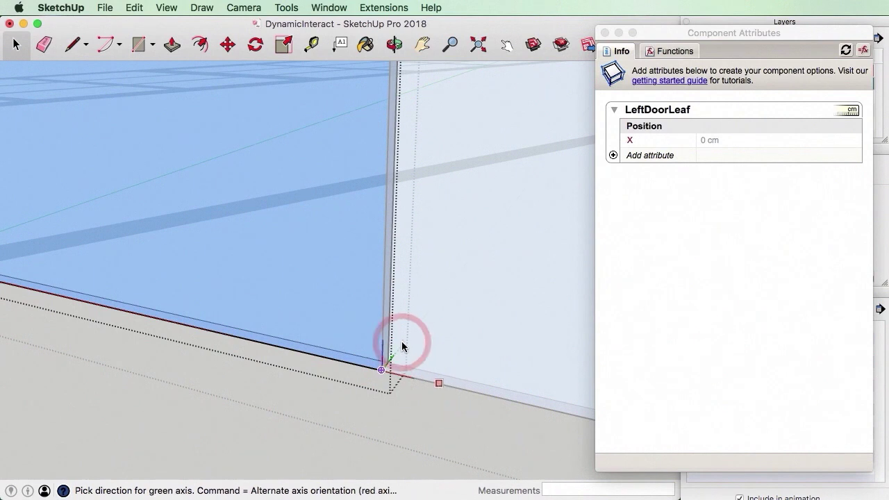
left_click(403, 345)
scroll(282, 383, "down", 4)
scroll(278, 407, "up", 1)
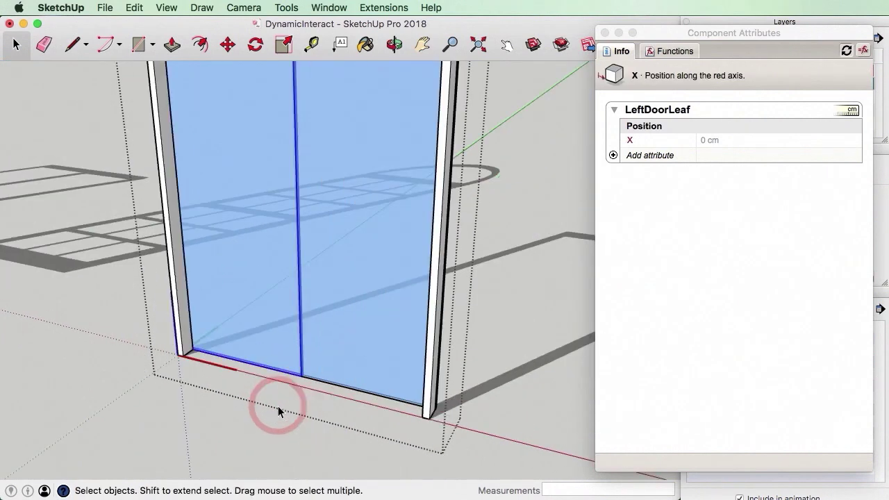
Exit the door, reselect it and check the RightDoorLeaf X value
left_click(190, 424)
scroll(157, 379, "down", 4)
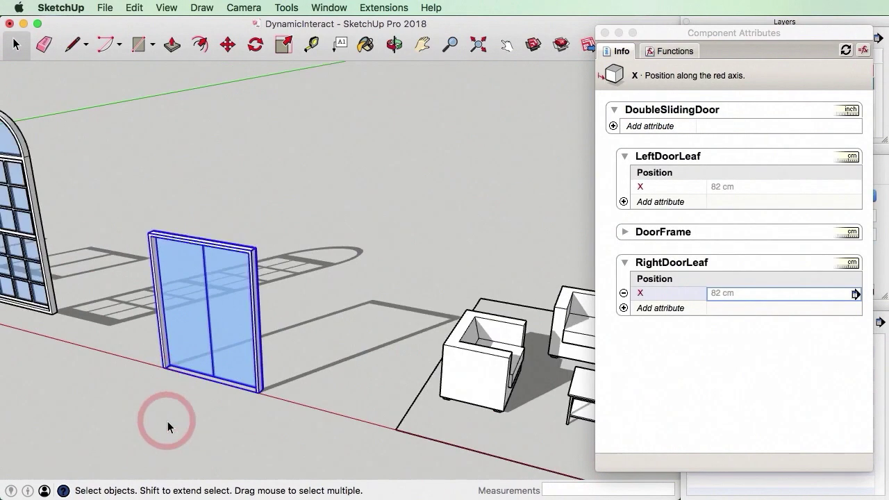
left_click(167, 421)
scroll(187, 375, "up", 2)
left_click(203, 327)
left_click(200, 359)
left_click(712, 307)
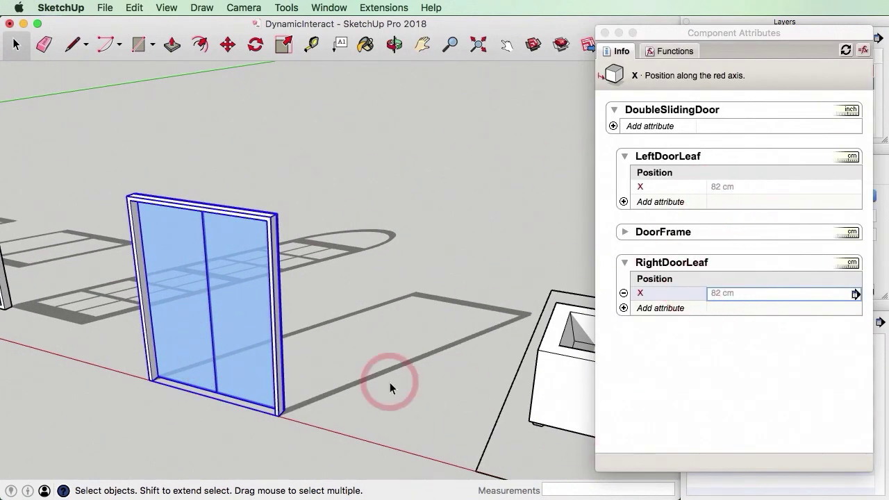
key("F12")
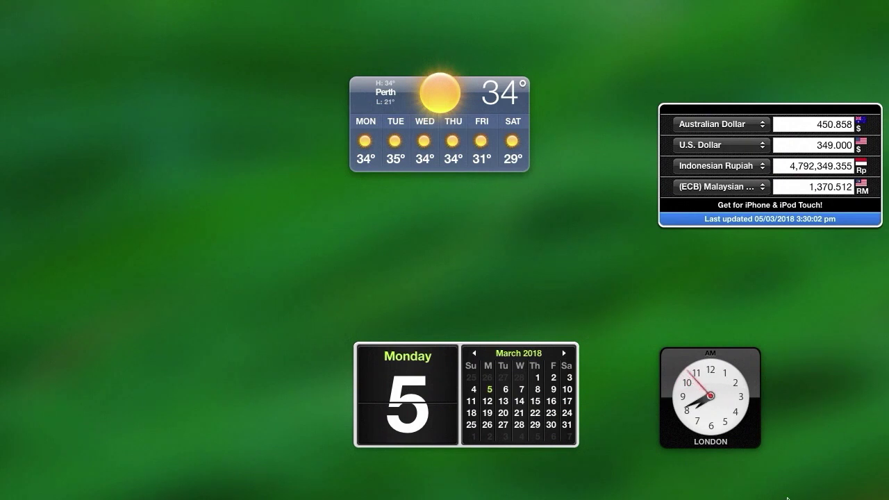
key("F12")
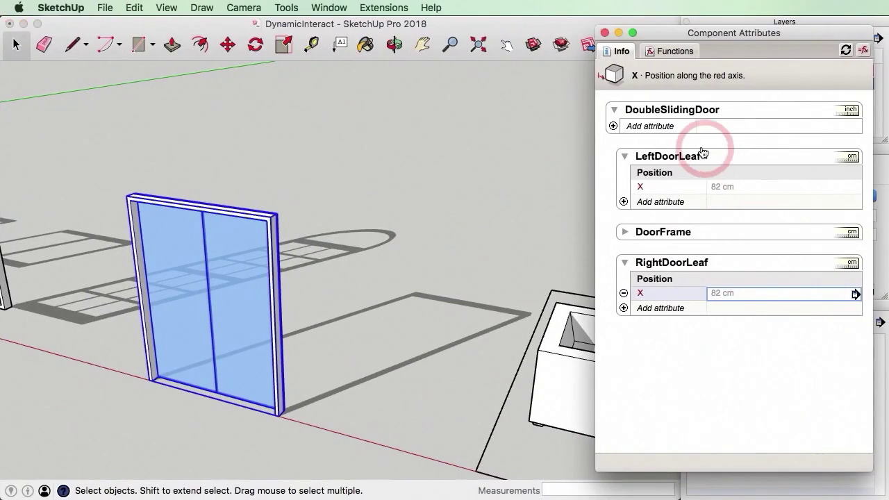
Add an onClick attribute to DoubleSlidingDoor reading ANIMATE("X",32.283);
left_click(609, 127)
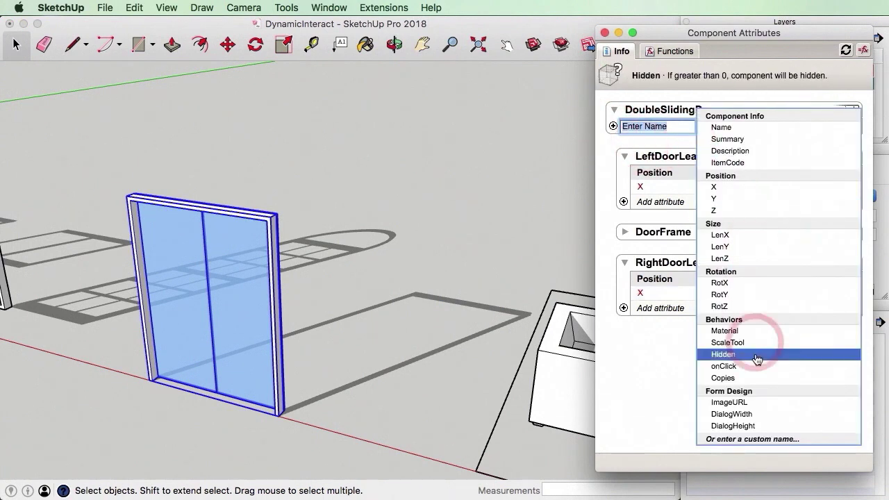
left_click(753, 366)
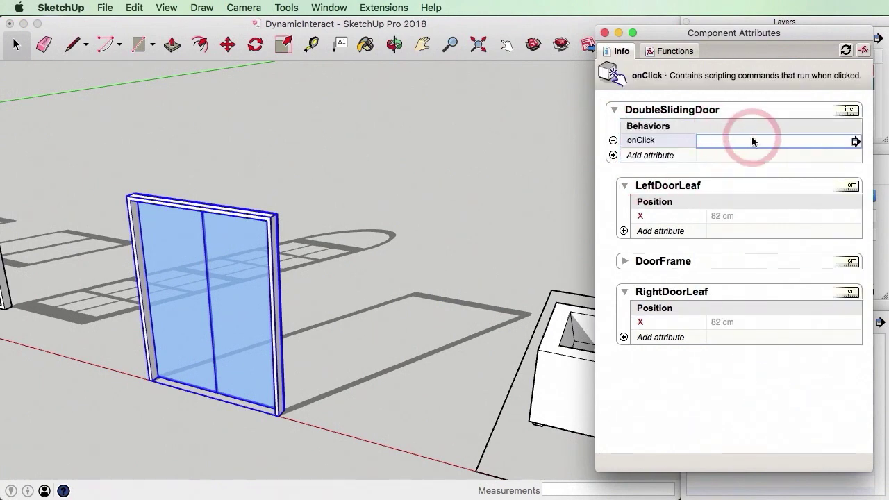
left_click(739, 140)
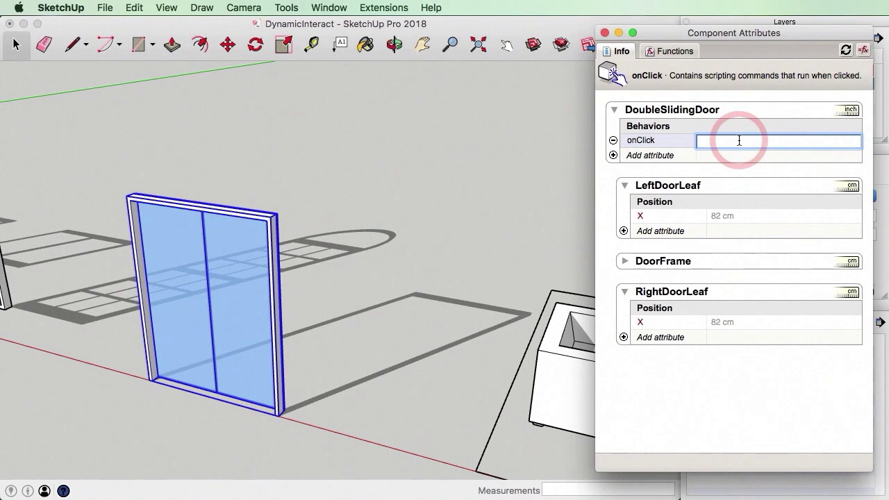
type("ANIMATE(\"X\",")
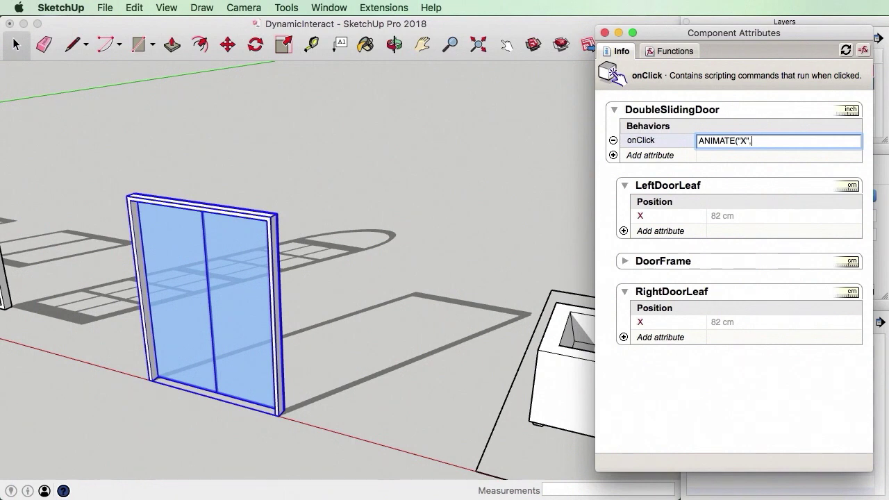
type("32.283")
type(";")
Add a second ANIMATE("X",32.283); line to the onClick formula and commit it
left_click(791, 140)
left_click(631, 136)
left_click(803, 139)
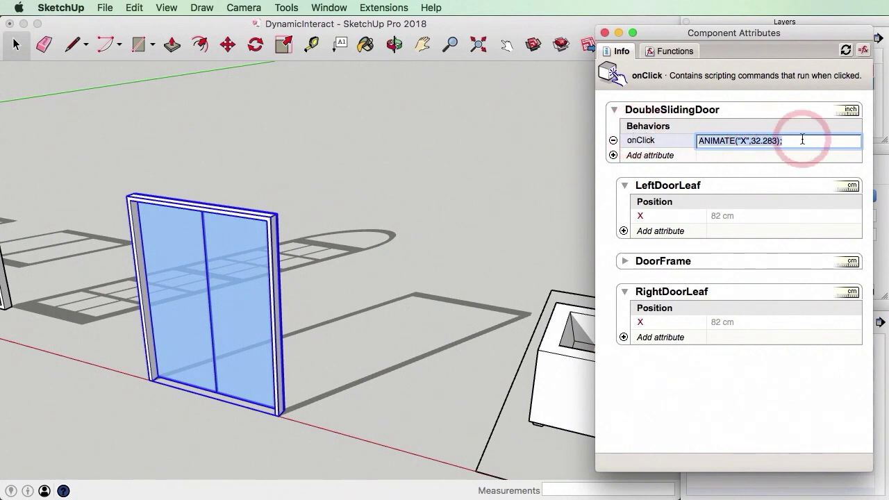
left_click(803, 141)
key("Return")
type("ANIMATE(\"X\",32.283);")
left_click(771, 154)
left_click(752, 147)
left_click(767, 153)
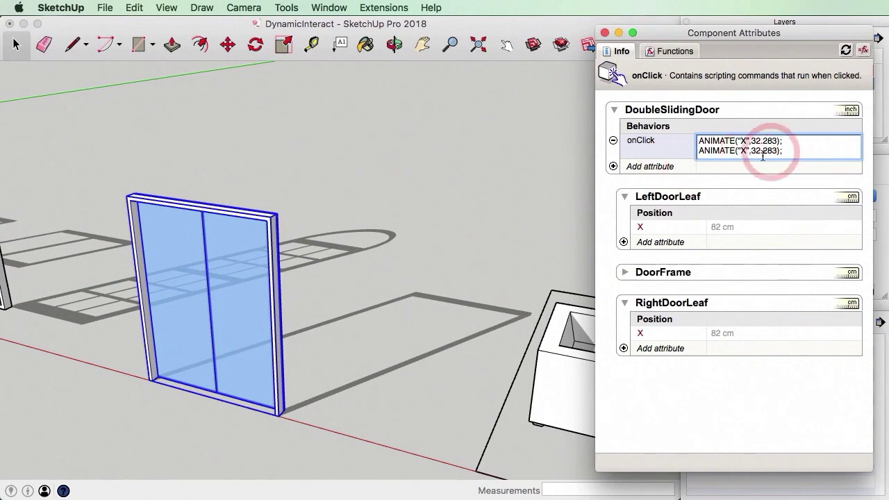
left_click(537, 181)
left_click(534, 207)
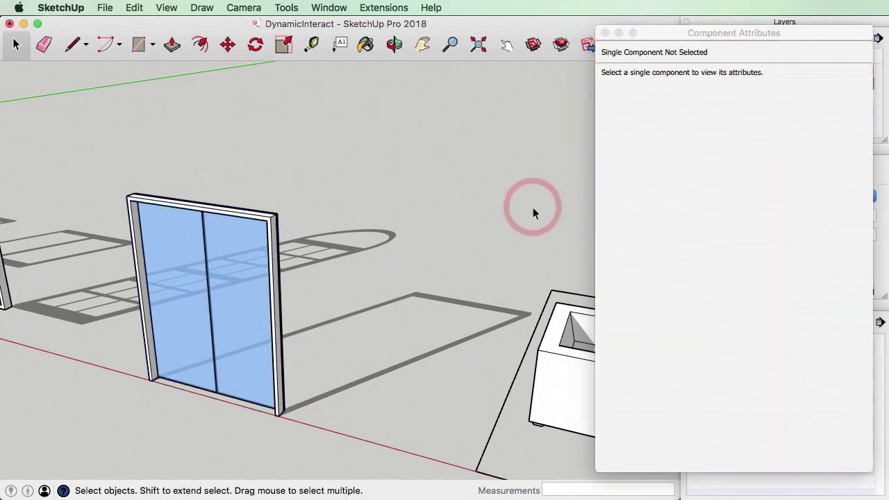
Test the door with the Interact tool, then reselect it in Component Attributes
left_click(506, 45)
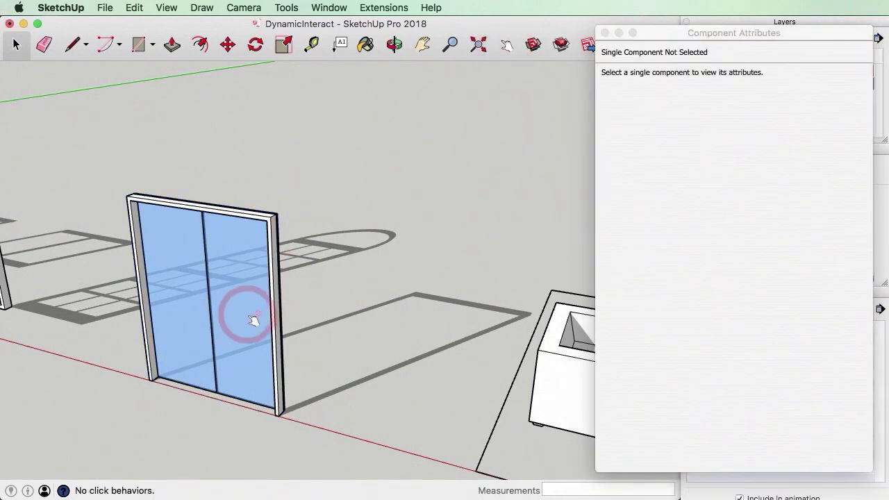
key("space")
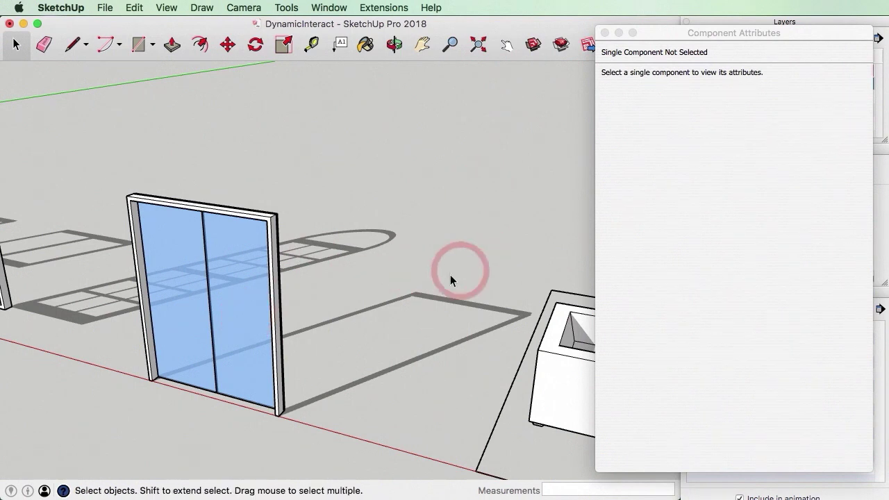
left_click(208, 276)
left_click(326, 122)
left_click(173, 238)
left_click(590, 88)
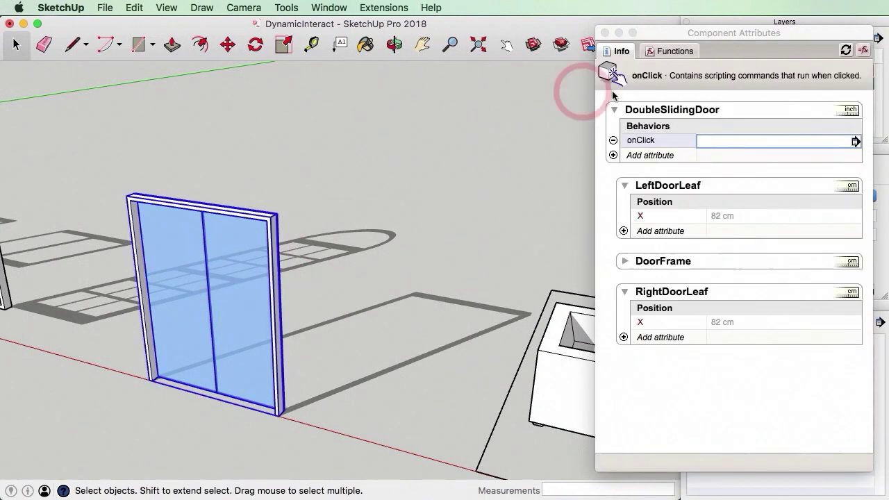
Re-enter the onClick formula as two ANIMATE("X",32.283); lines
left_click(708, 144)
left_click(710, 139)
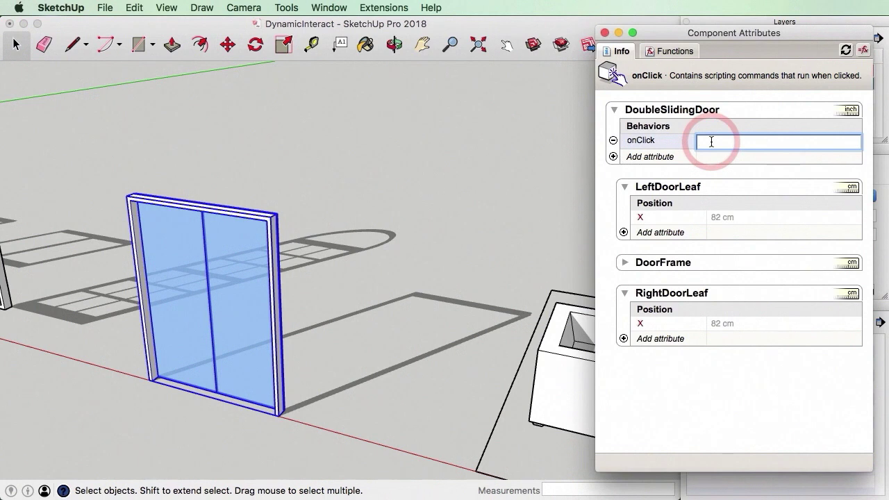
type("ANIMATE(\"X\",32.283);")
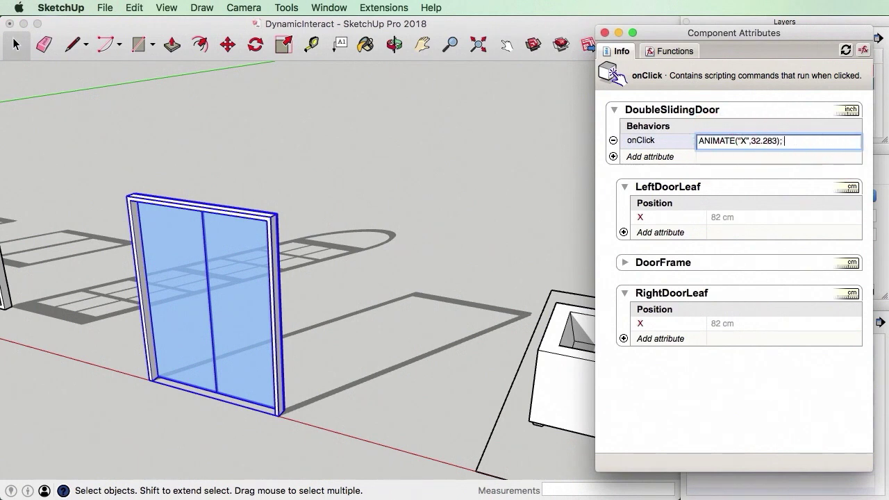
type("ANIMATE(\"X\",32.283);")
Prefix the X targets with LeftDoorLeaf! on line one and RightDoorLeaf! on line two
left_click(742, 141)
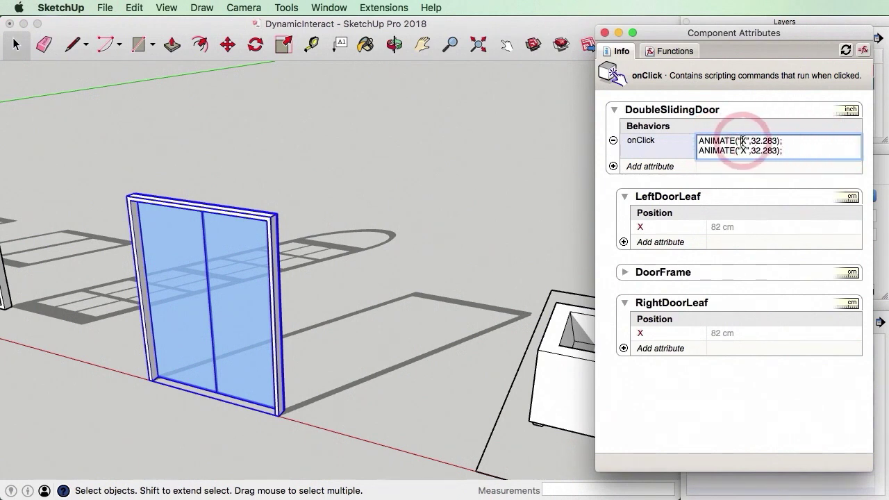
left_click(772, 143)
left_click(742, 141)
type("L")
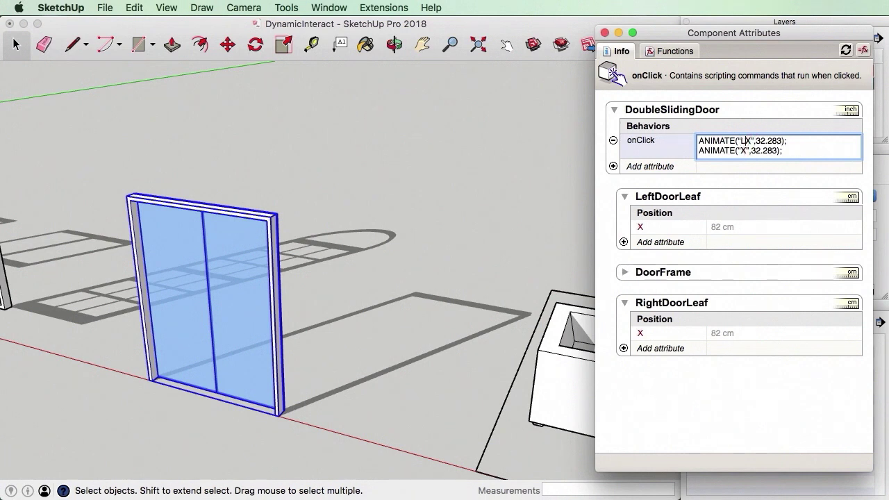
type("eftDoorLeaf!")
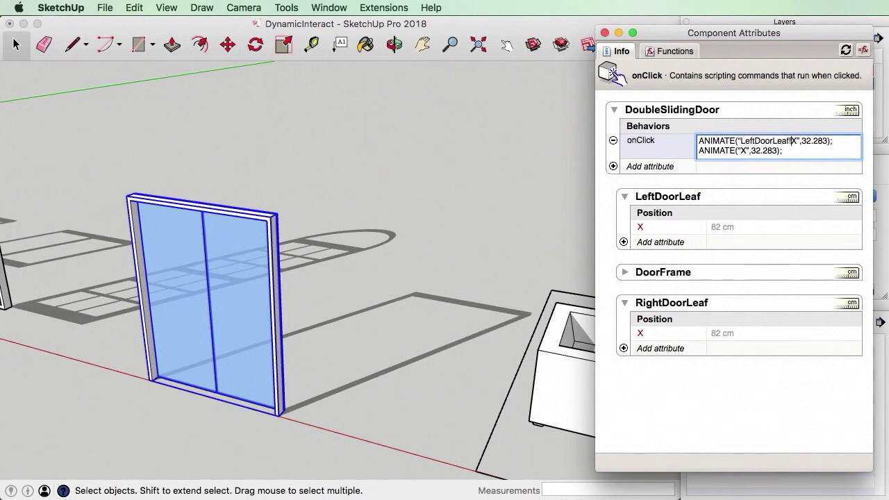
left_click(740, 151)
type("RightDo")
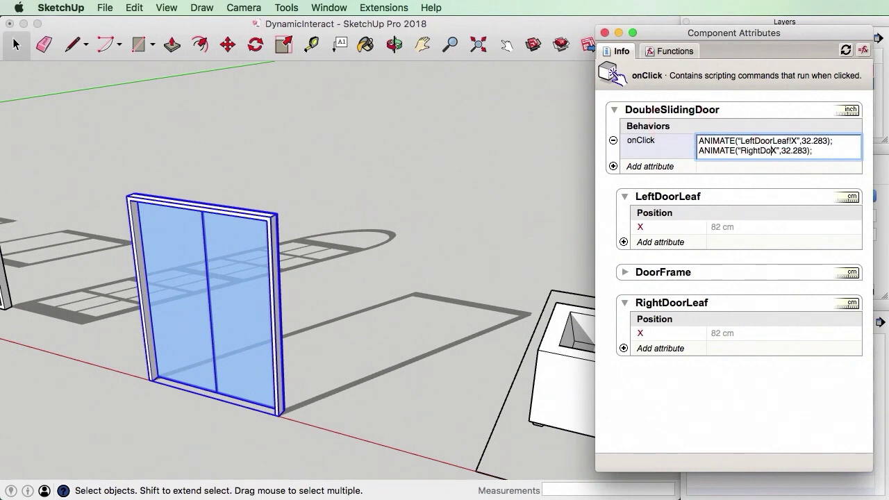
type("orLeaf!")
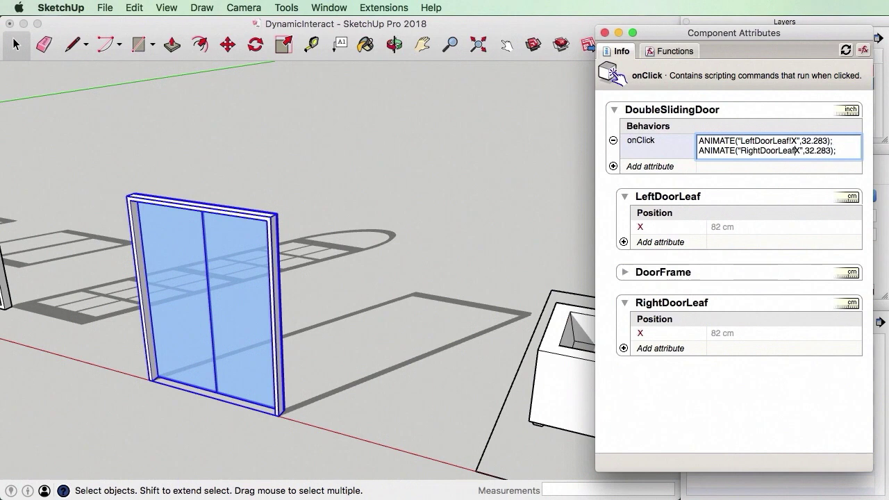
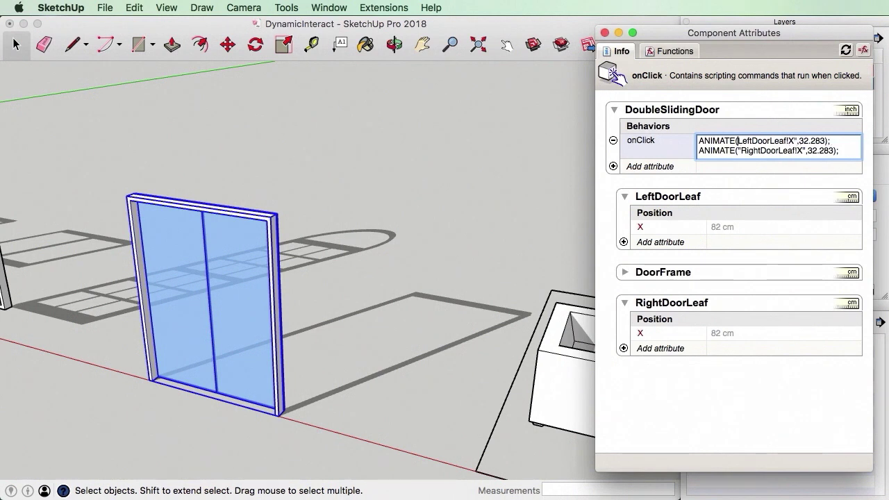
Commit the onClick formula and test the door's animation with the Interact tool
left_click(773, 307)
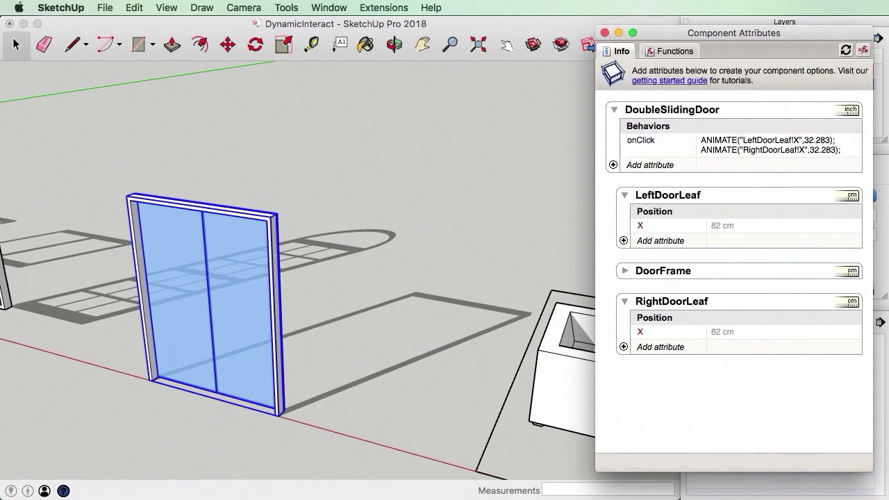
left_click(509, 45)
left_click(238, 314)
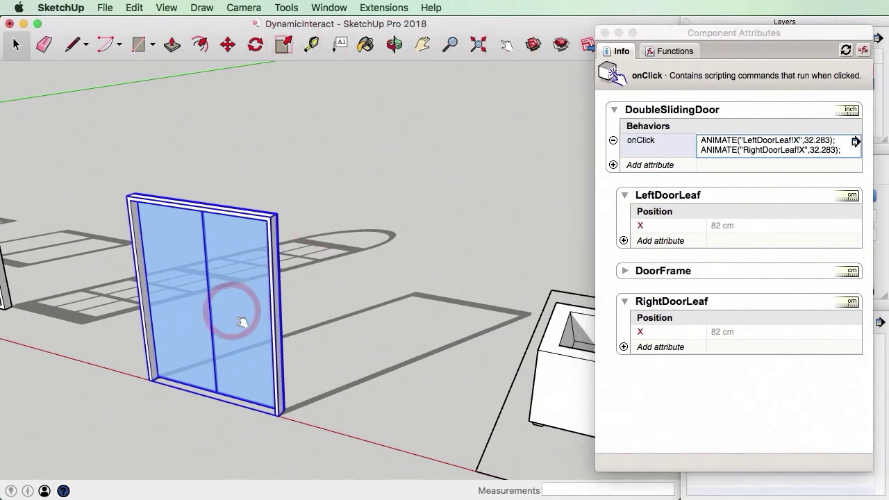
left_click(234, 300)
left_click(368, 148)
Open the door component for editing and slide RightDoorLeaf right to X 160 cm
key("space")
left_click(393, 293)
left_click(257, 405)
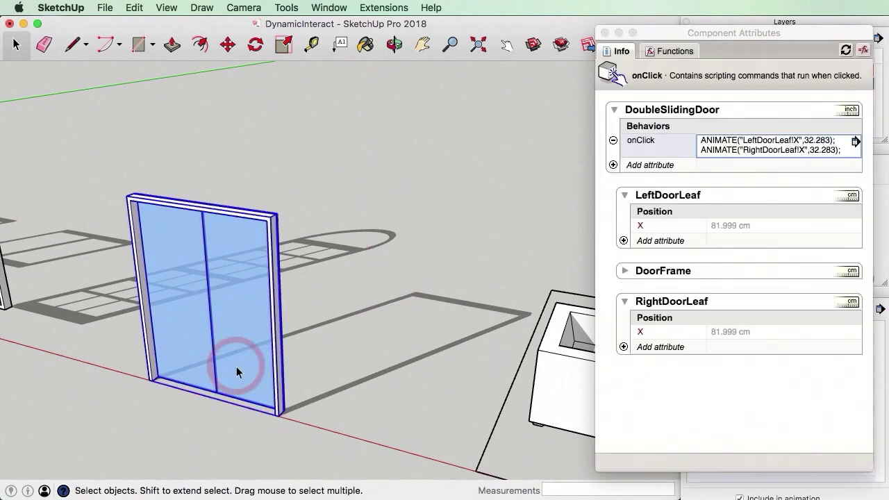
double_click(236, 366)
left_click(218, 351)
scroll(216, 351, "up", 2)
key("m")
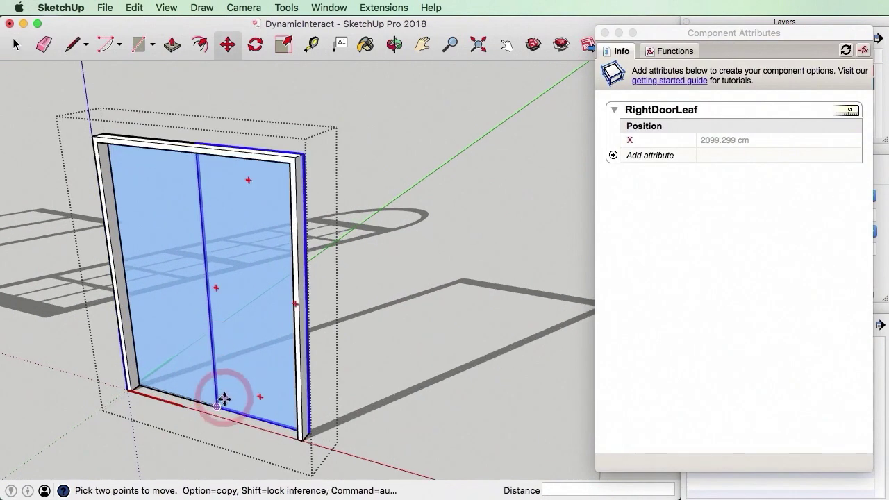
left_click_drag(218, 406, 296, 440)
Slide LeftDoorLeaf left to X 4 cm, exit the component and reselect the door
key("space")
left_click(204, 374)
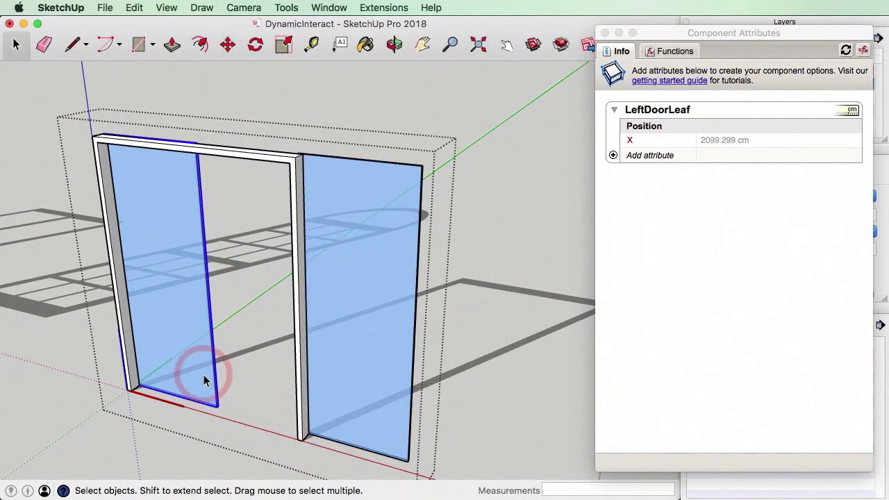
key("m")
left_click_drag(211, 401, 132, 384)
key("space")
left_click(247, 386)
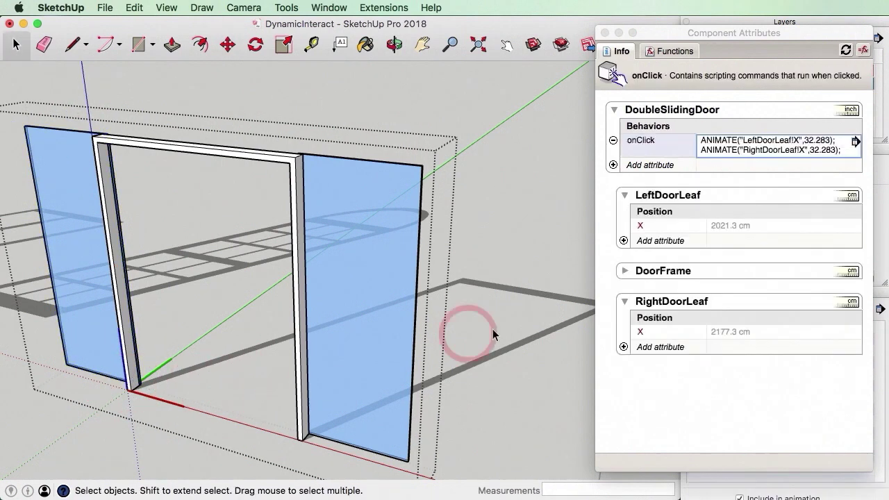
left_click(547, 259)
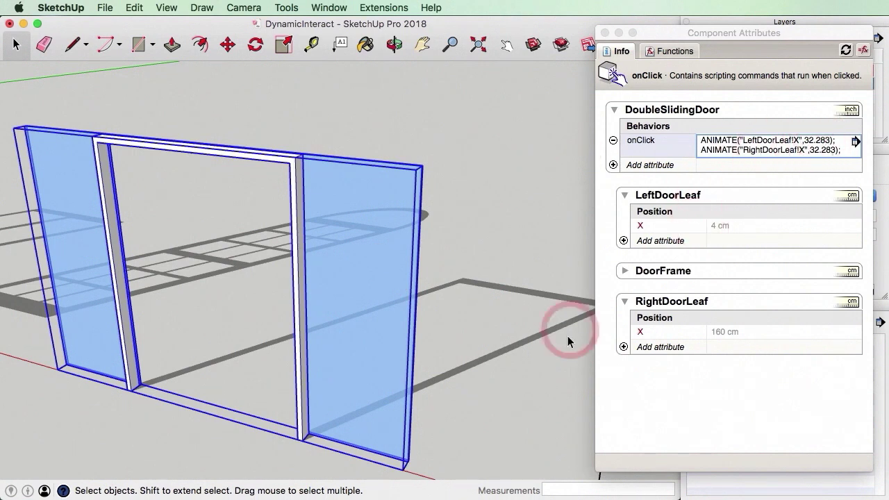
Switch the LeftDoorLeaf and RightDoorLeaf units to inches, confirming both alerts
left_click(854, 197)
left_click(856, 204)
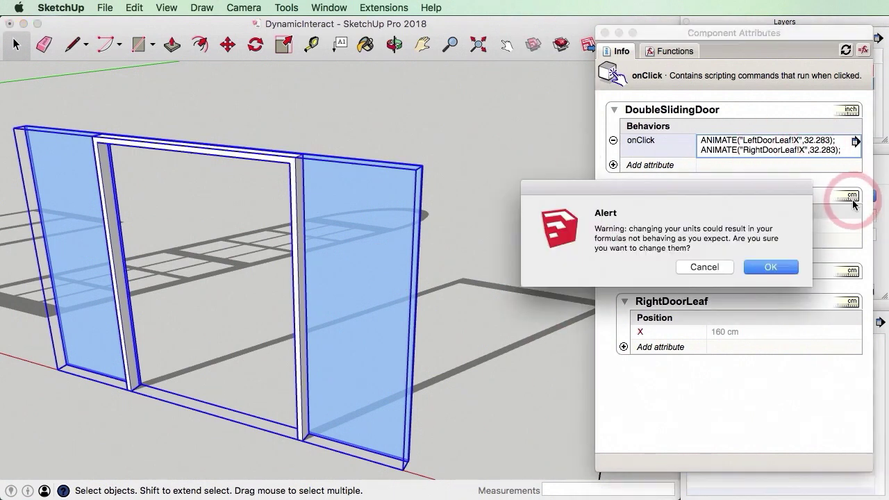
left_click(723, 264)
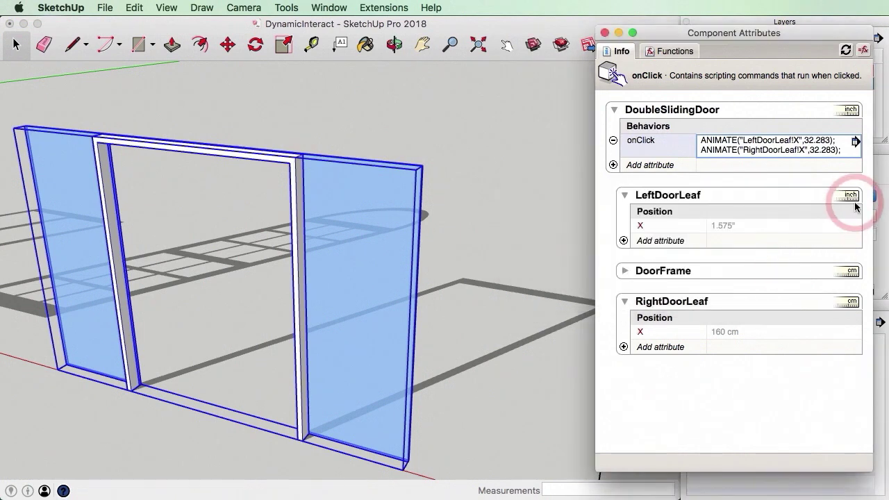
left_click(853, 304)
left_click(855, 311)
left_click(775, 265)
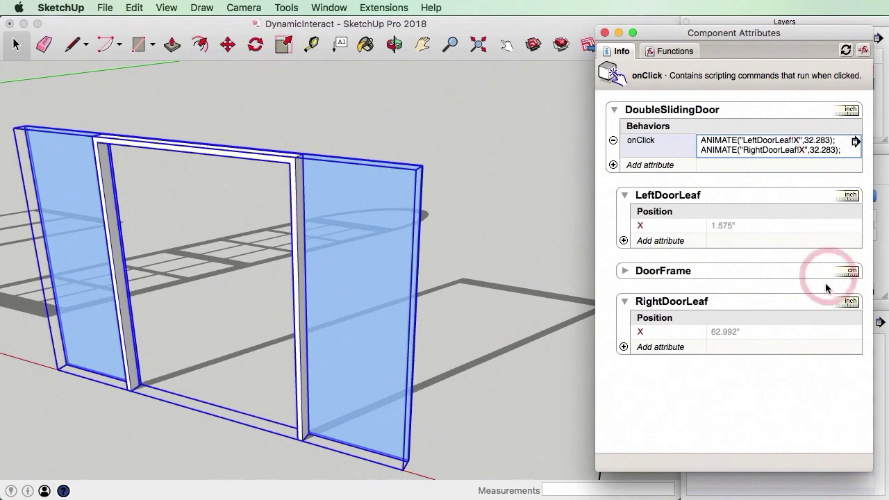
Append 1.575 and 62.992 to the leaves' ANIMATE calls in the onClick formula
left_click(812, 143)
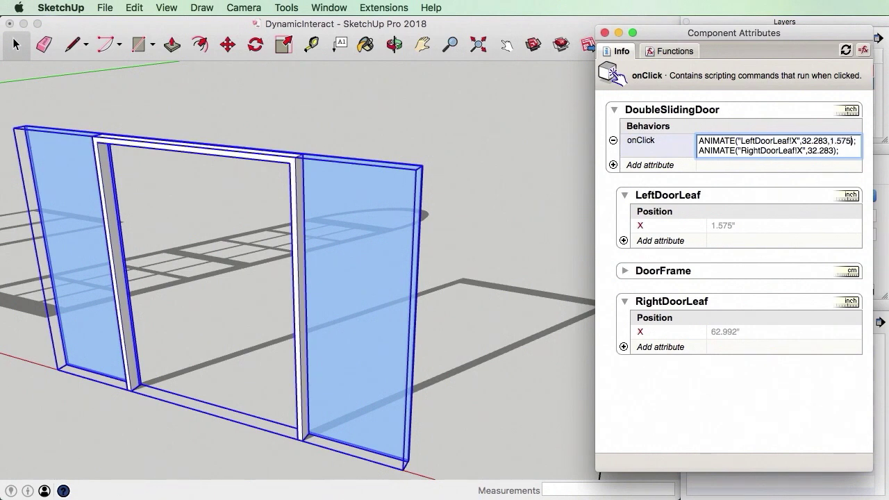
key("Return")
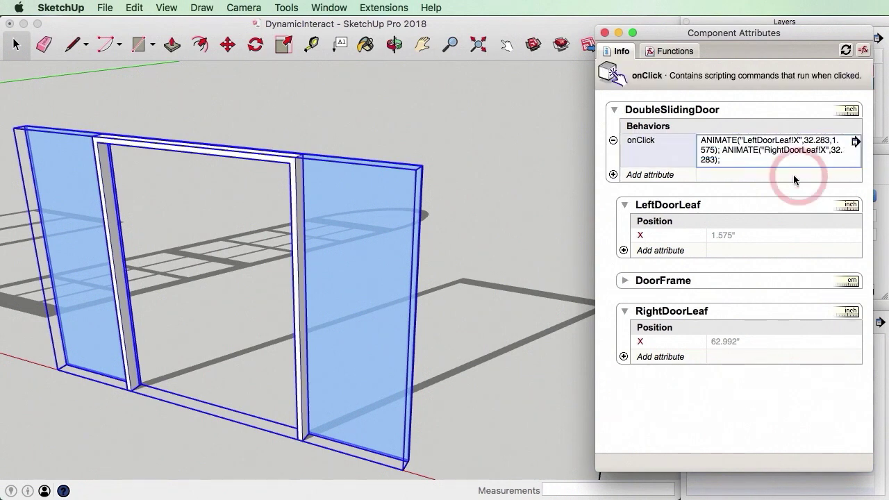
left_click(764, 150)
left_click(833, 142)
left_click(866, 191)
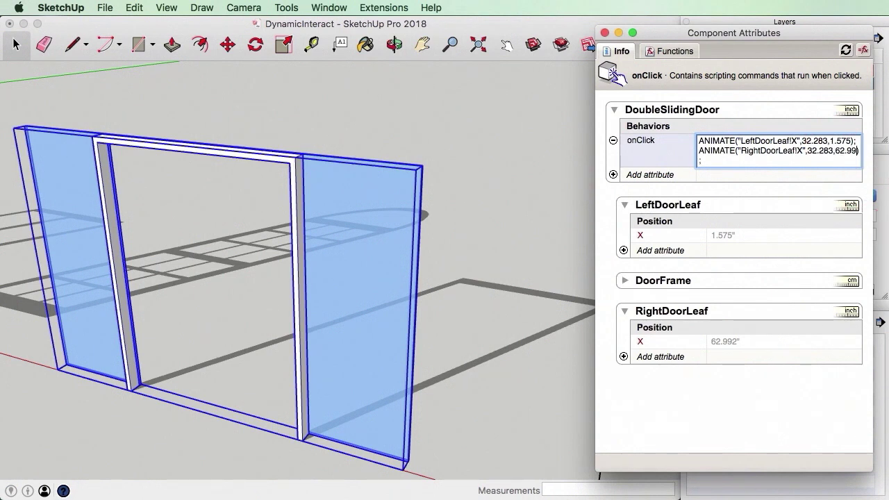
key("Return")
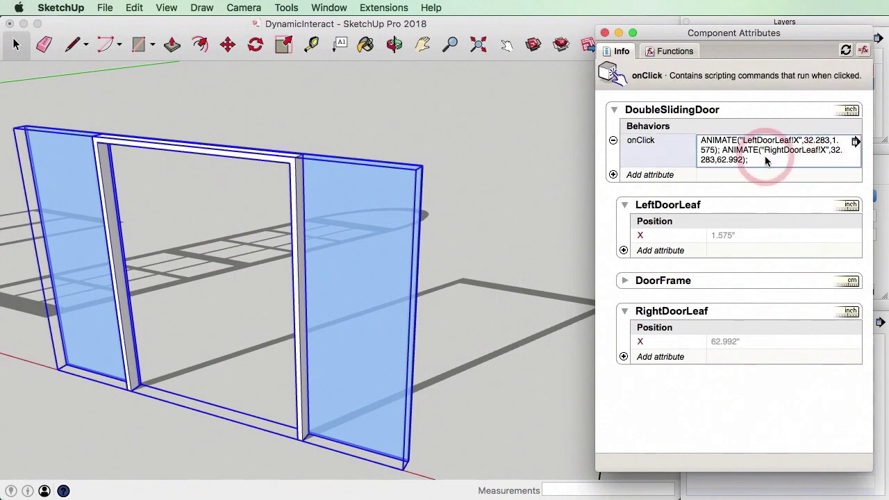
Fix the RightDoorLeaf values 32.283,62.992 in the onClick formula and commit it
left_click(828, 156)
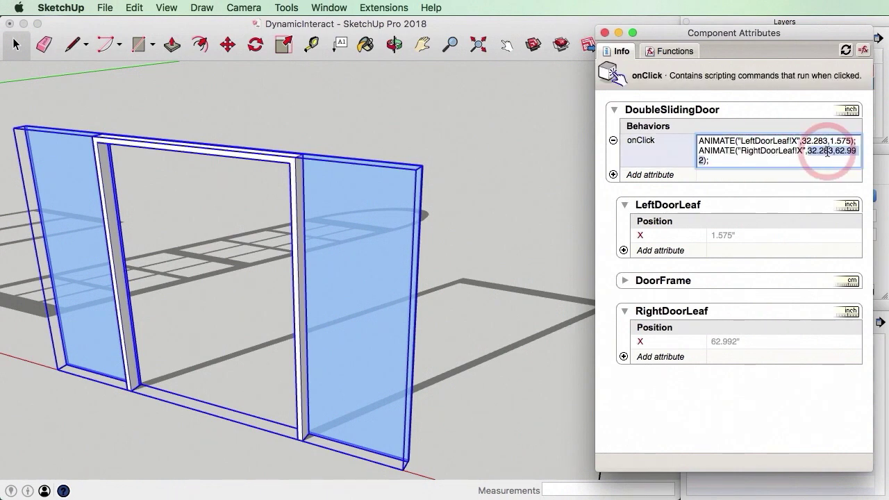
left_click_drag(829, 155, 806, 151)
left_click(806, 152)
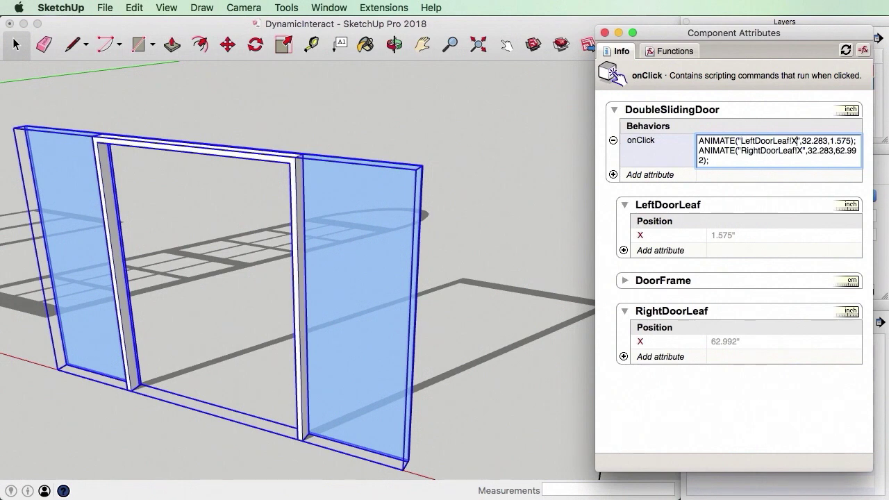
key("Return")
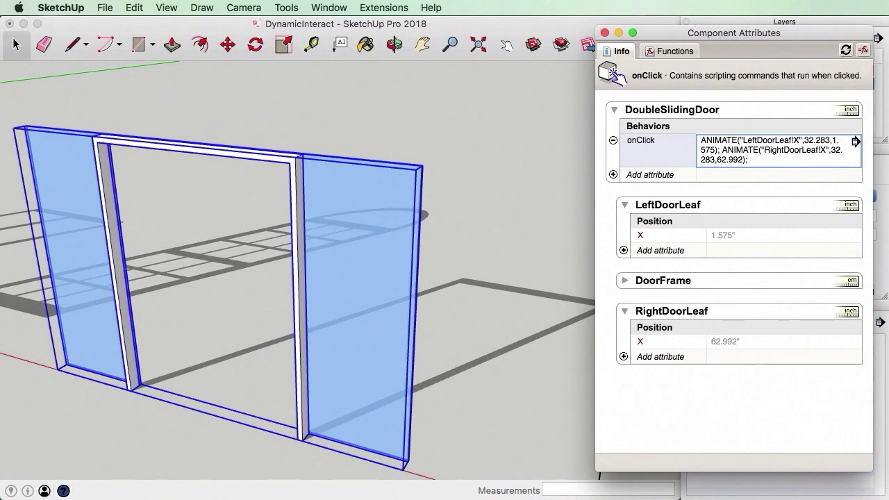
left_click(763, 150)
double_click(748, 151)
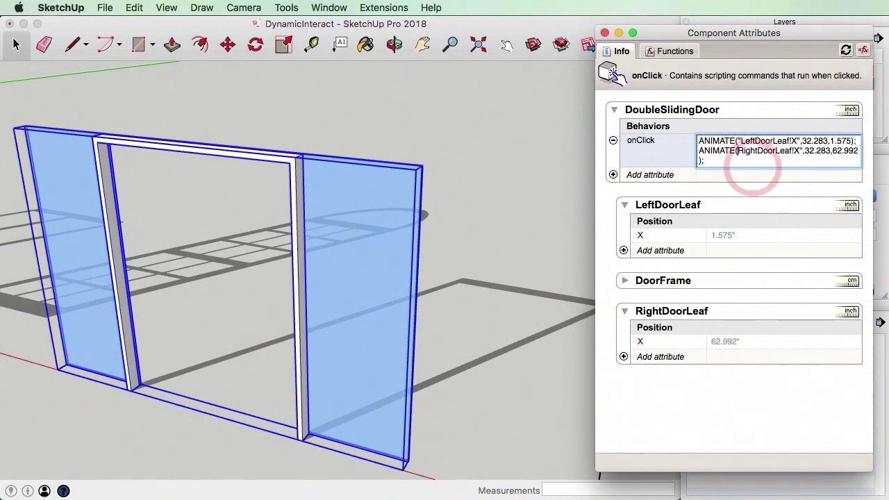
key("Return")
left_click(752, 165)
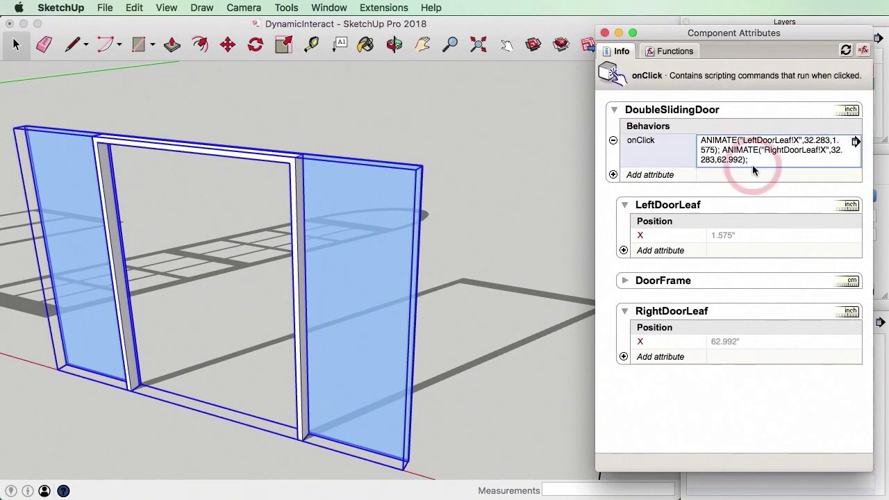
Deselect the door and, with Interact, slide its leaves open and closed
left_click(471, 168)
left_click(514, 48)
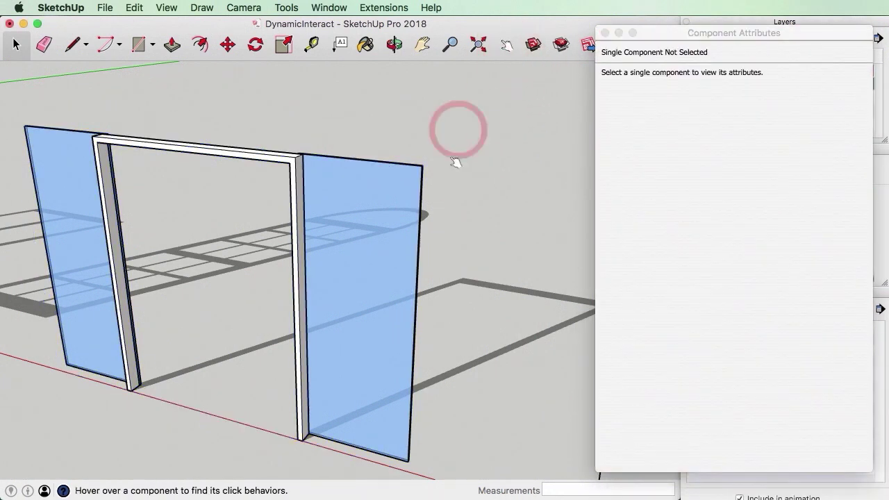
left_click(382, 240)
left_click(249, 244)
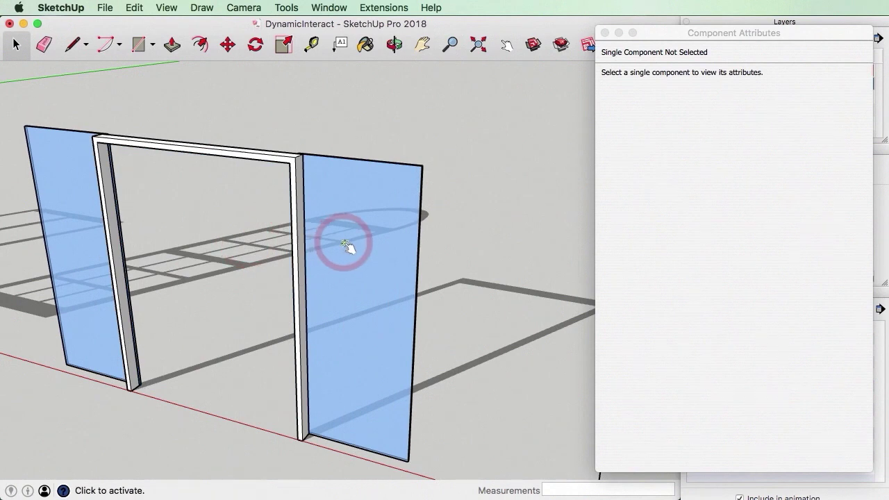
left_click(341, 246)
scroll(306, 257, "down", 1)
scroll(300, 256, "down", 3)
scroll(242, 264, "up", 4)
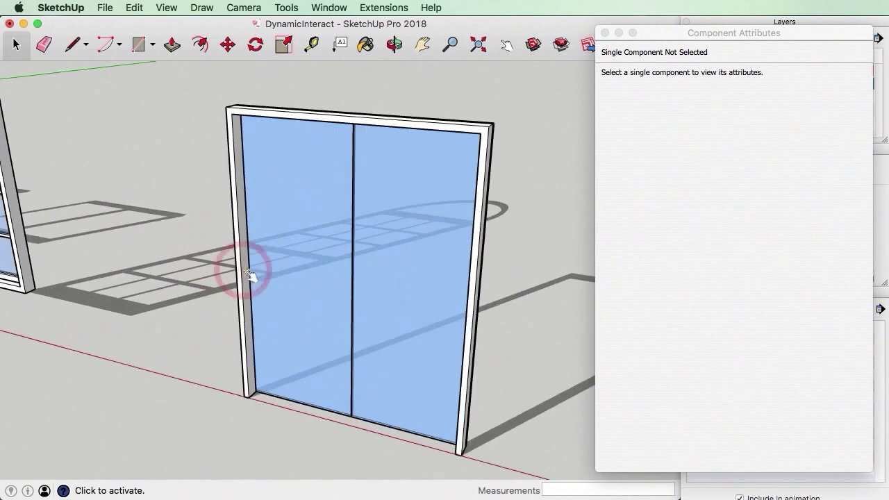
left_click(319, 286)
Keep toggling the door open and shut, ending with both leaves closed
scroll(288, 293, "down", 2)
left_click(241, 263)
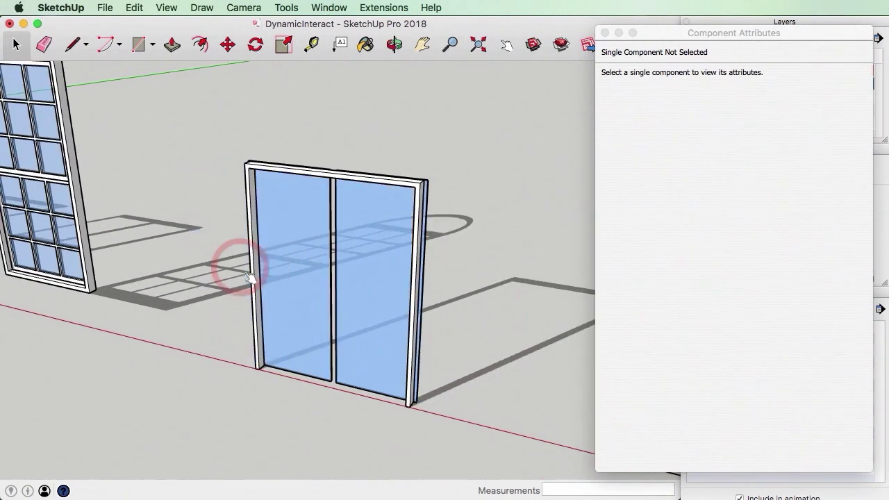
left_click(313, 271)
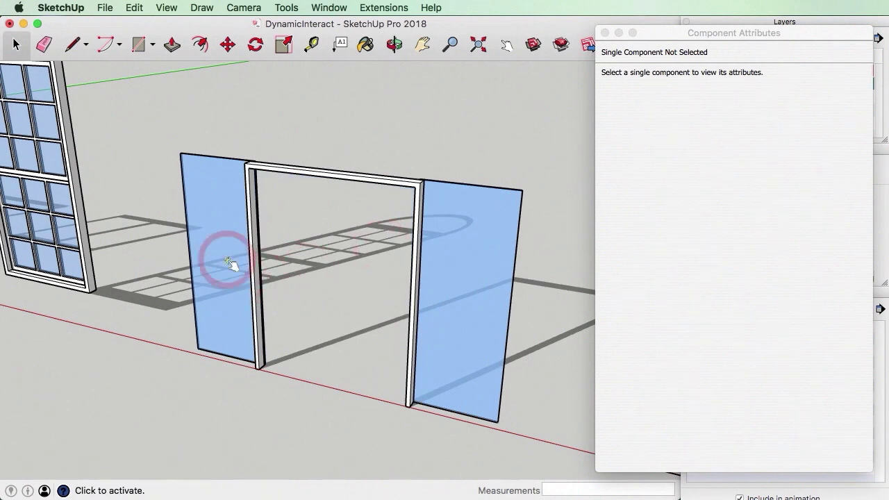
left_click(229, 256)
scroll(275, 261, "down", 3)
left_click(294, 264)
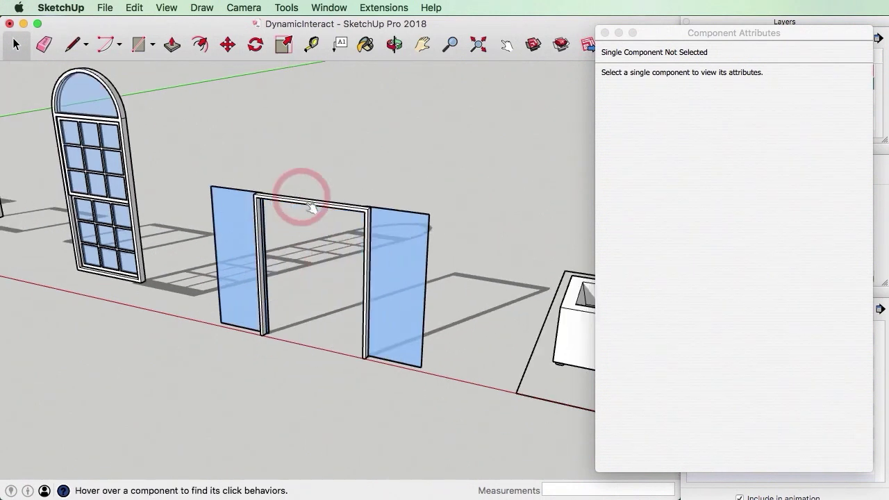
scroll(302, 193, "up", 3)
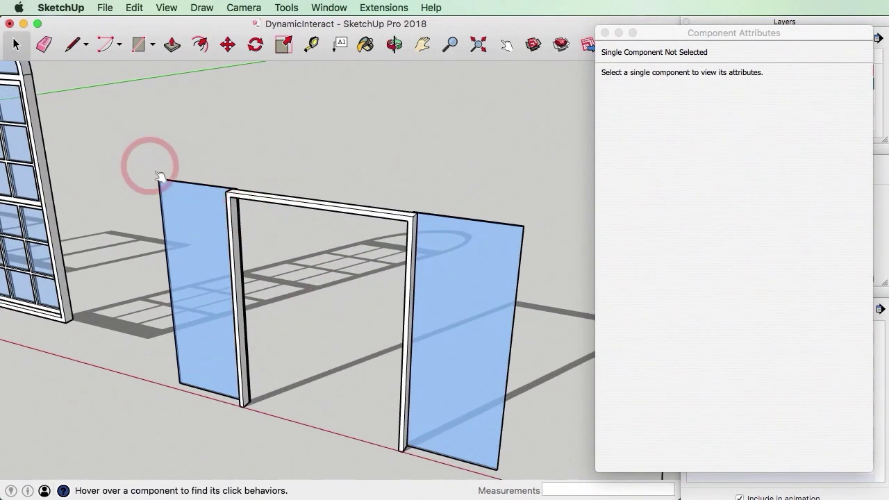
left_click(185, 243)
scroll(208, 202, "down", 3)
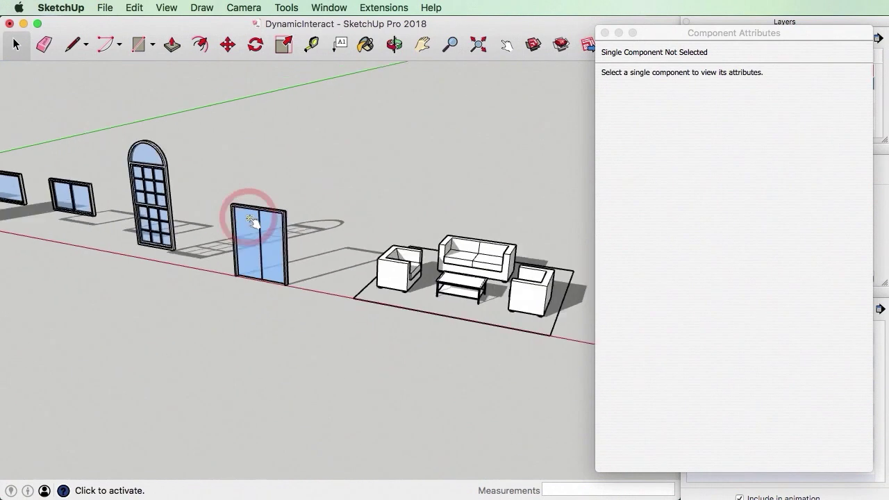
scroll(313, 247, "up", 3)
scroll(201, 233, "down", 5)
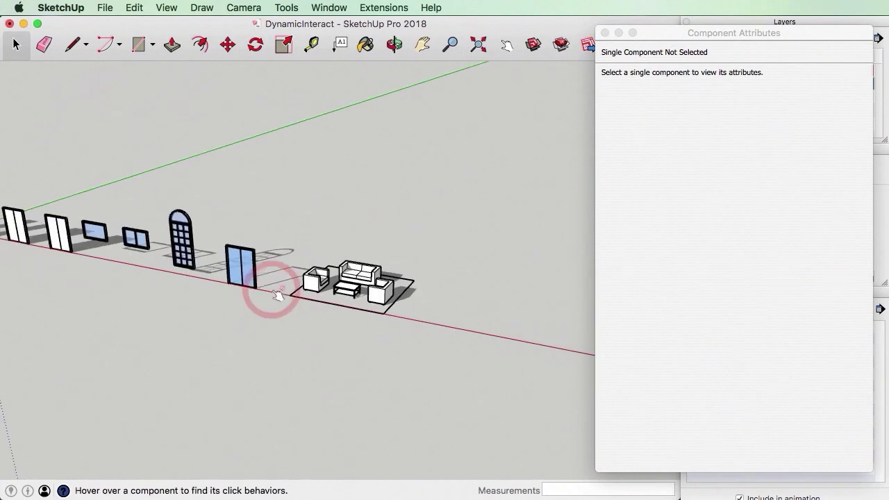
scroll(267, 289, "up", 3)
Move the Component Attributes window right and zoom in on the sofa, armchairs and coffee table
mouse_move(646, 28)
left_mouse_down()
mouse_move(760, 23)
mouse_move(750, 31)
mouse_move(695, 24)
left_mouse_up()
scroll(508, 228, "up", 2)
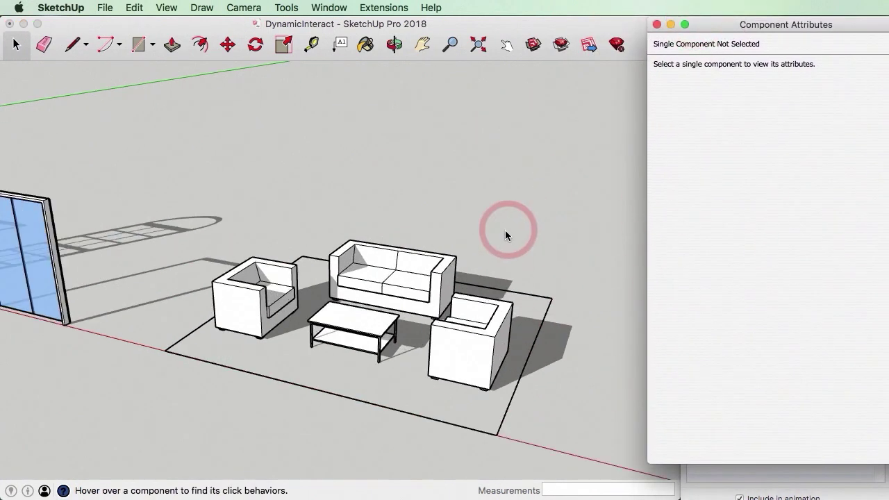
scroll(519, 245, "up", 2)
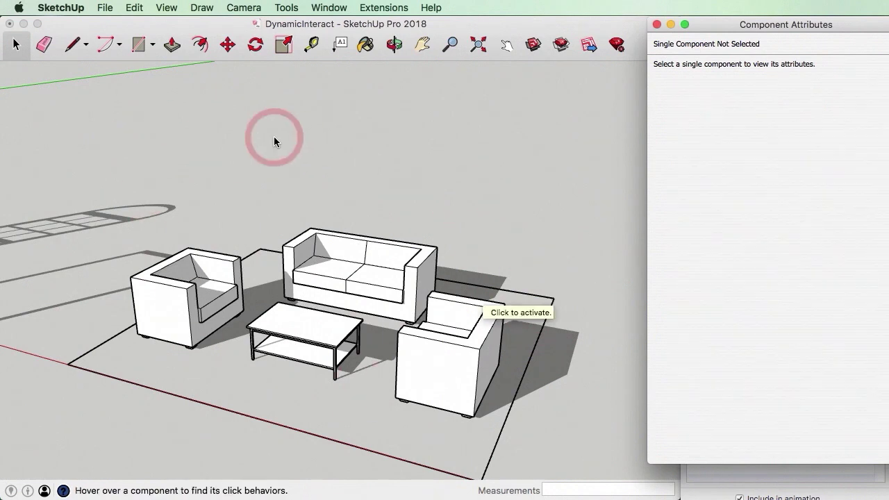
scroll(396, 437, "up", 2)
scroll(487, 292, "down", 3)
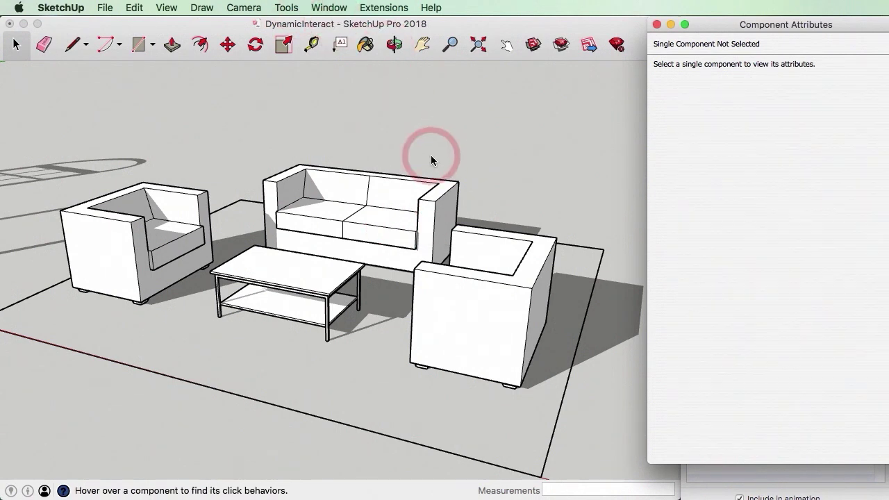
left_click(28, 45)
Select the lounge set and reposition Component Attributes to view the LoungeSetting onClick ANIMATE formulas
left_click(321, 197)
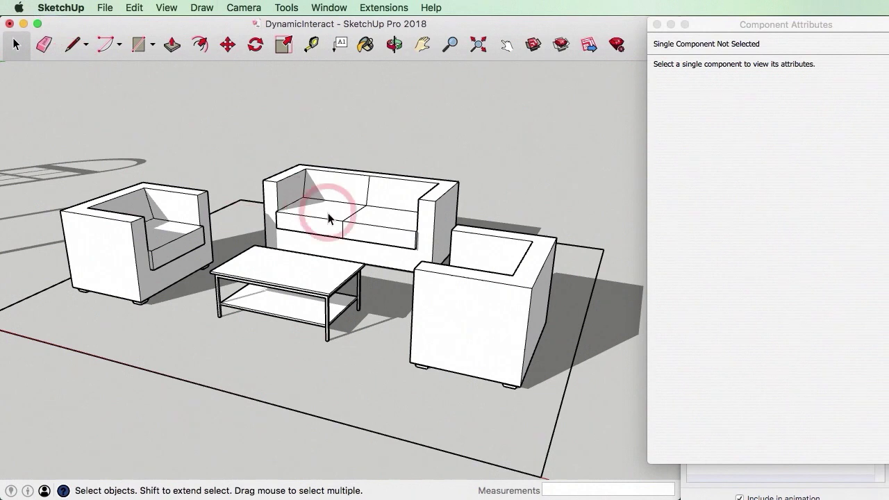
left_click(381, 212)
left_click_drag(800, 25, 716, 24)
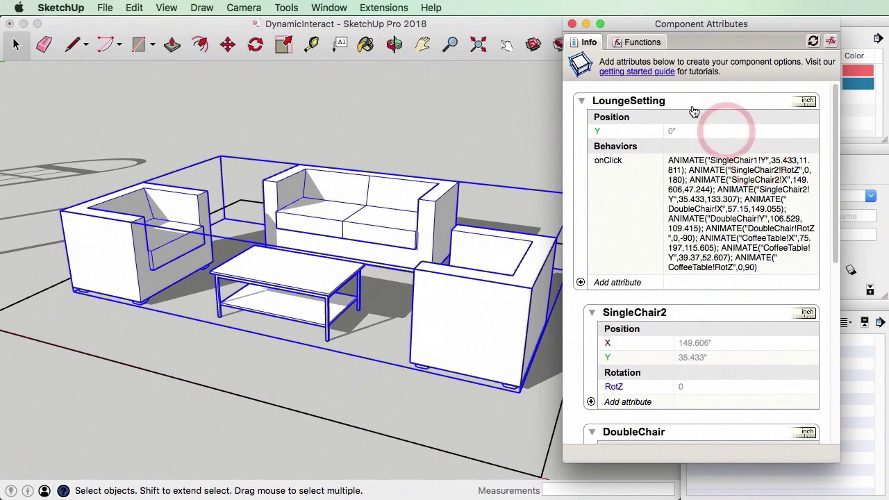
left_click_drag(633, 31, 793, 26)
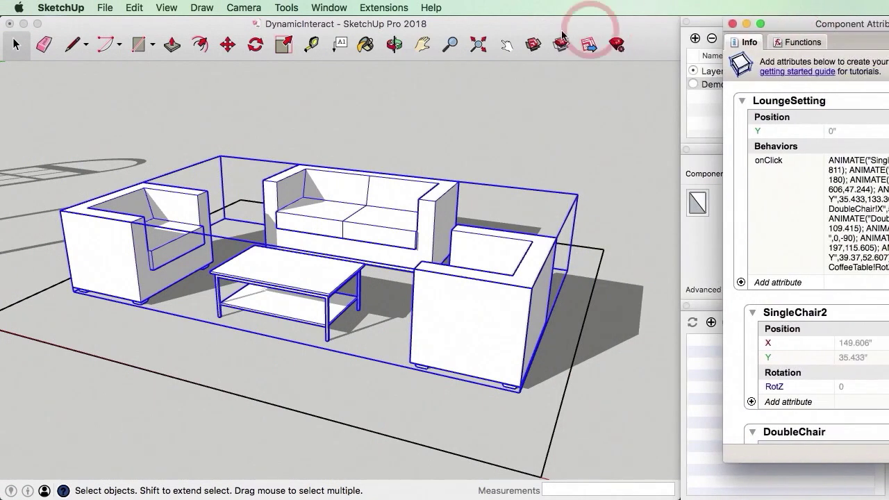
Play the lounge set's rearrange animation by clicking the furniture with Interact
left_click(508, 46)
left_click(504, 257)
left_click(693, 277)
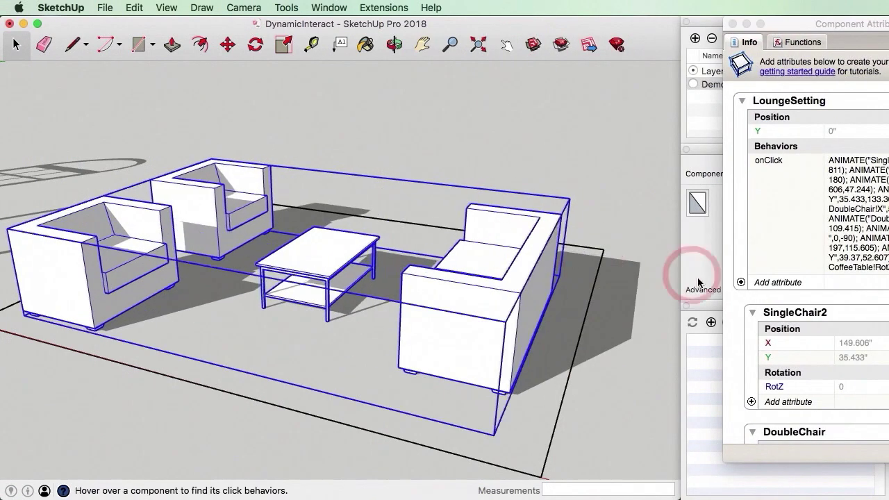
left_click(506, 308)
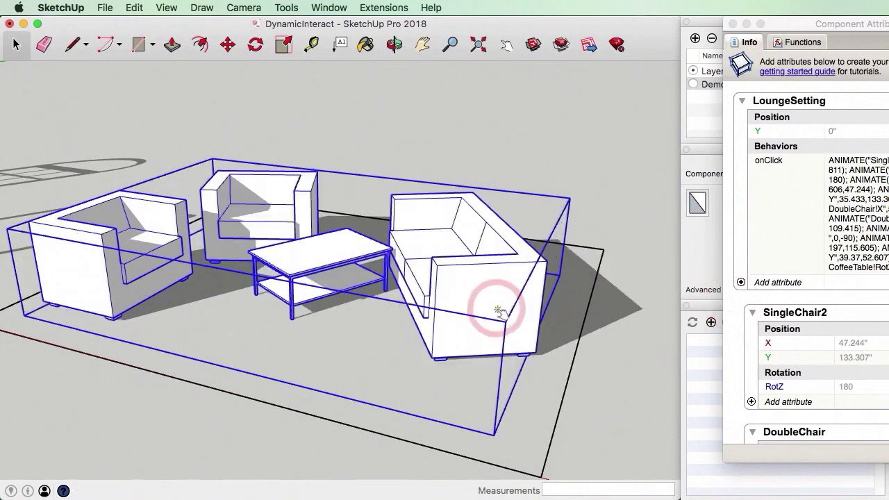
scroll(595, 377, "down", 5)
Clear the lounge set selection with the Select tool and zoom the view
left_click(15, 45)
left_click(322, 142)
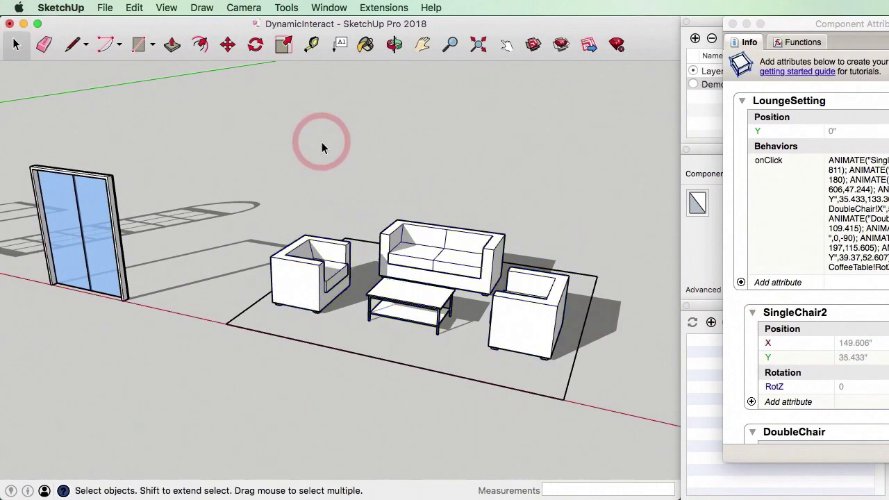
scroll(577, 161, "up", 4)
left_click(579, 300)
scroll(484, 155, "up", 2)
scroll(452, 258, "down", 5)
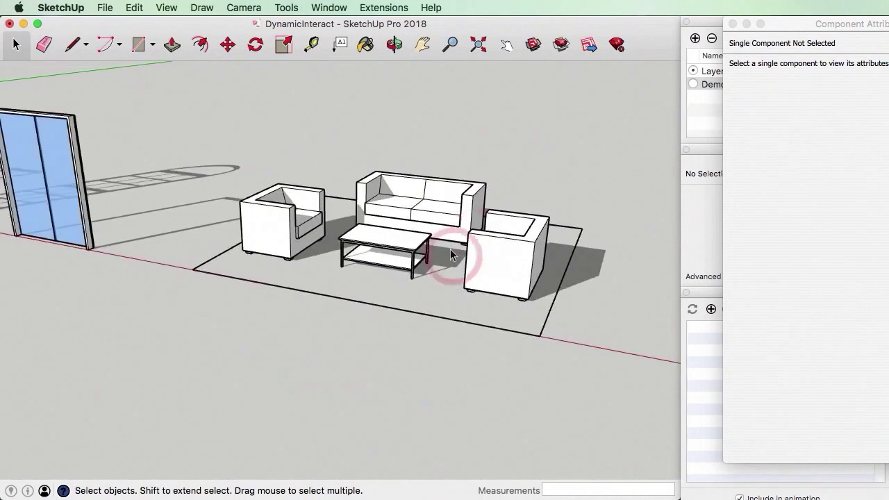
scroll(461, 198, "up", 5)
scroll(417, 111, "down", 3)
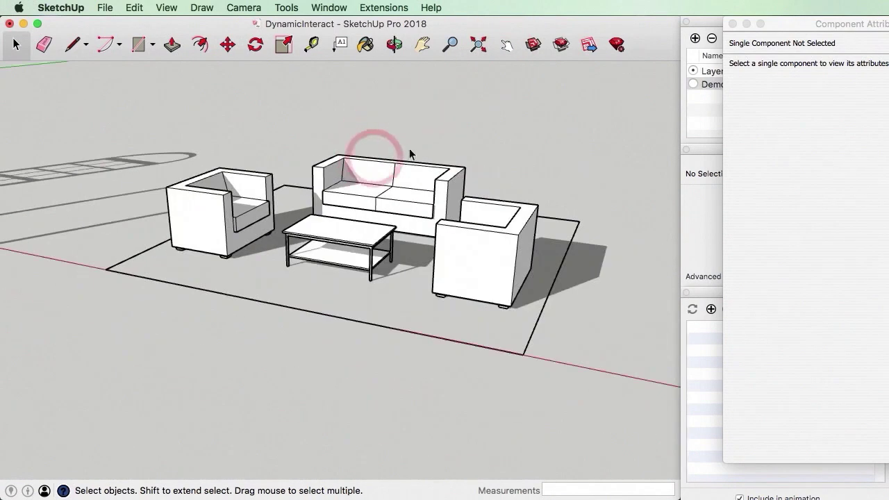
Cycle the layouts back to the original sofa-behind-table arrangement and shift the attributes window left
left_click(507, 45)
left_click(379, 226)
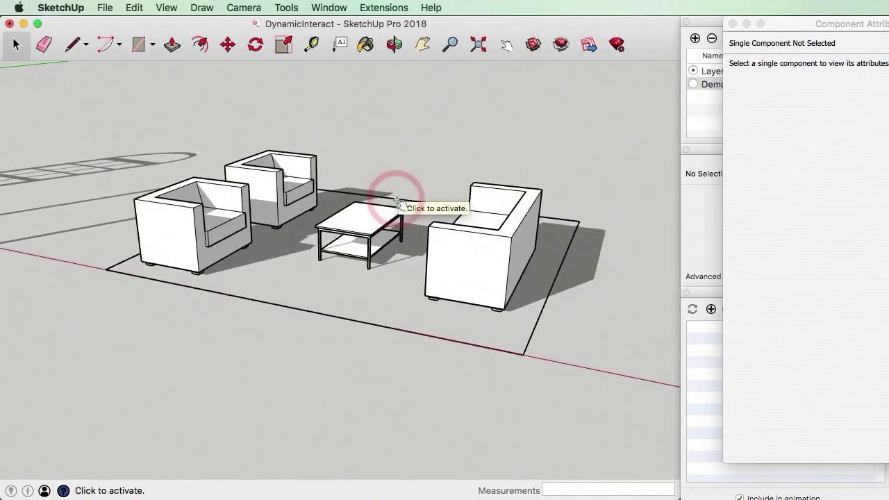
left_click(264, 182)
left_click(203, 200)
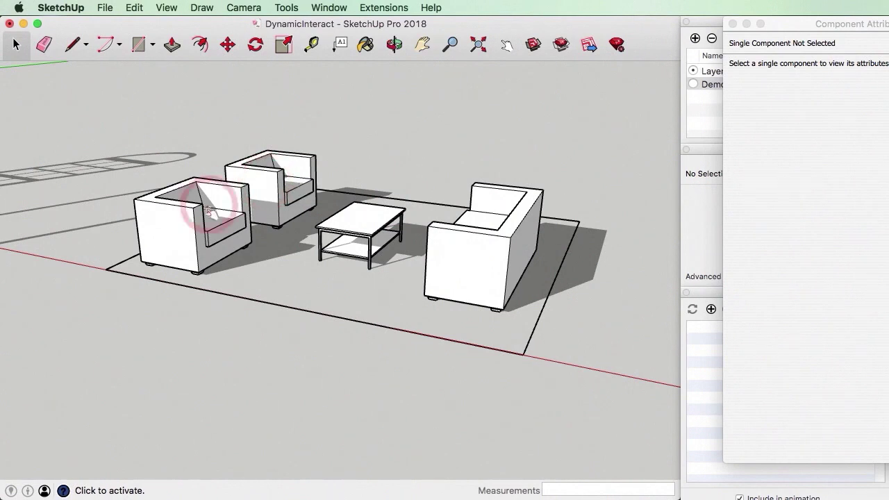
left_click(458, 244)
left_click(359, 240)
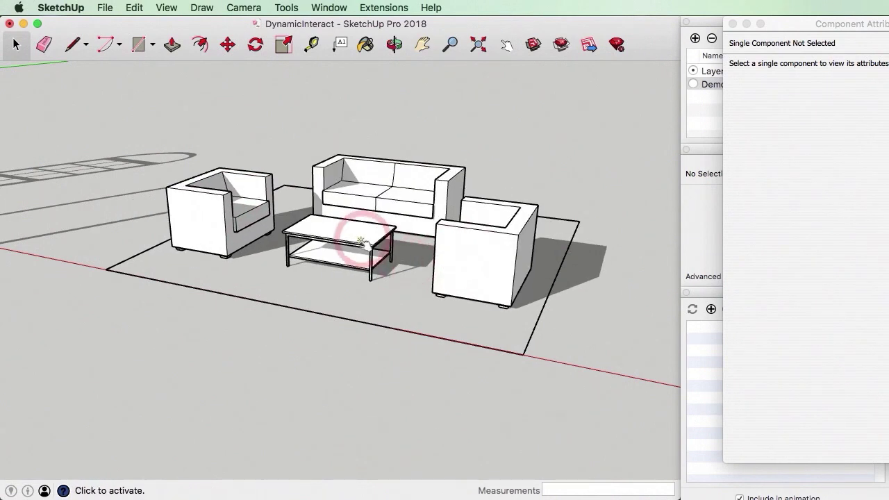
left_click(434, 441)
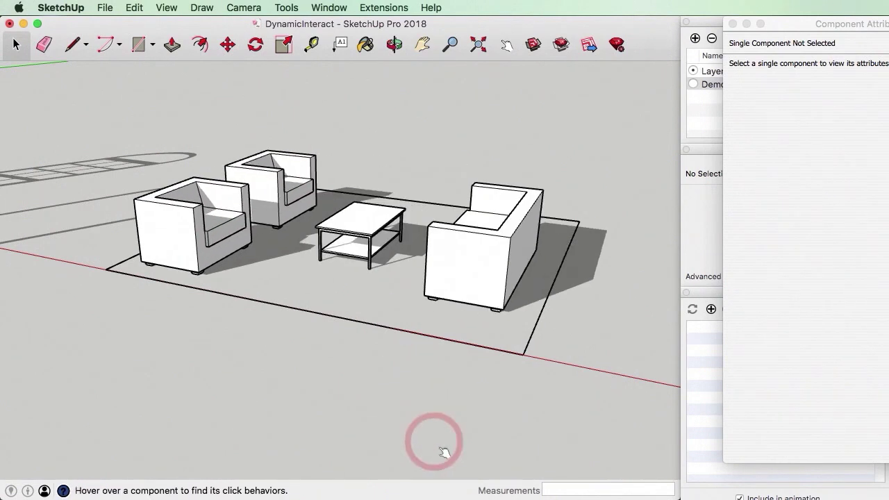
left_click(449, 251)
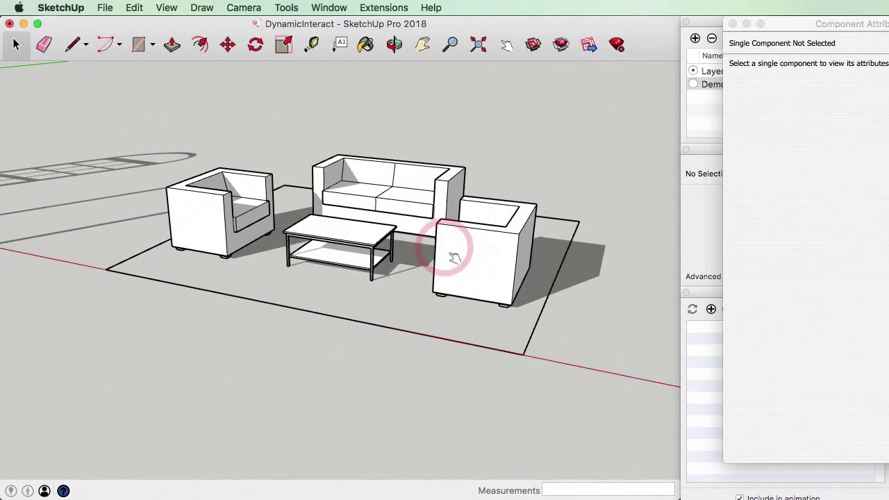
left_click(783, 25)
left_click_drag(792, 30, 719, 30)
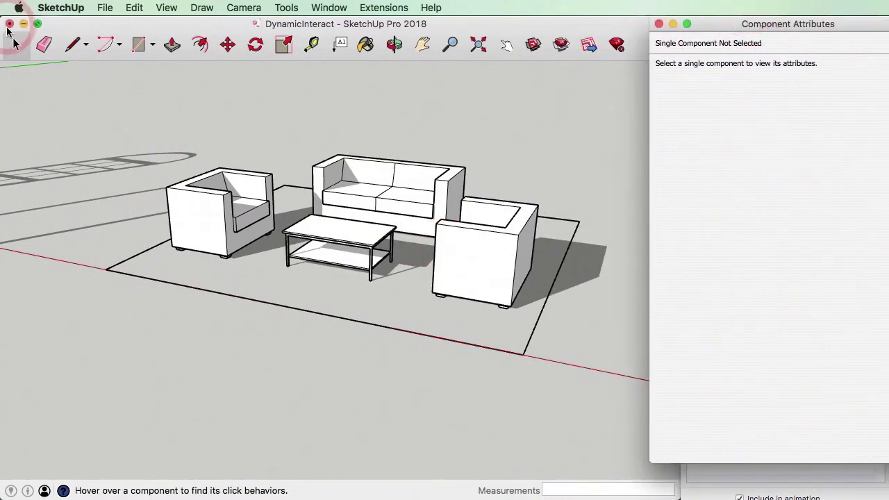
Select the LoungeSetting group and drag the attributes window left over the model
left_click(14, 41)
left_click(219, 134)
left_click(240, 209)
left_click(805, 27)
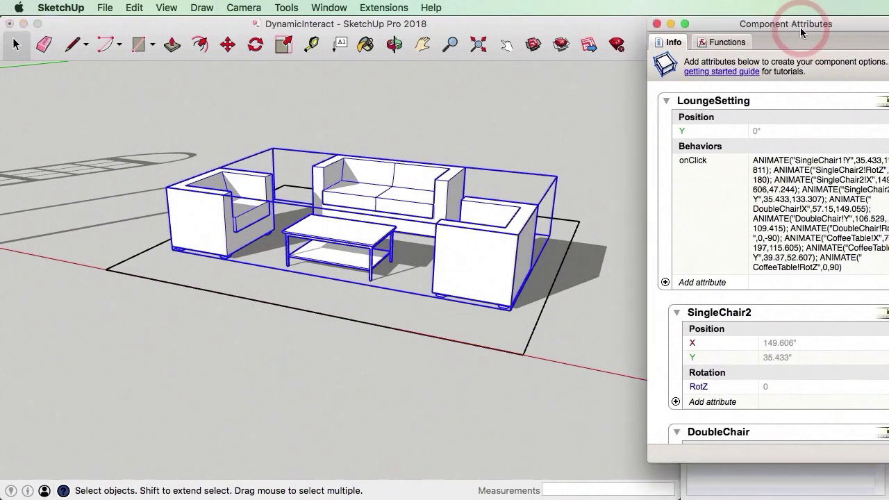
left_click_drag(800, 28, 673, 27)
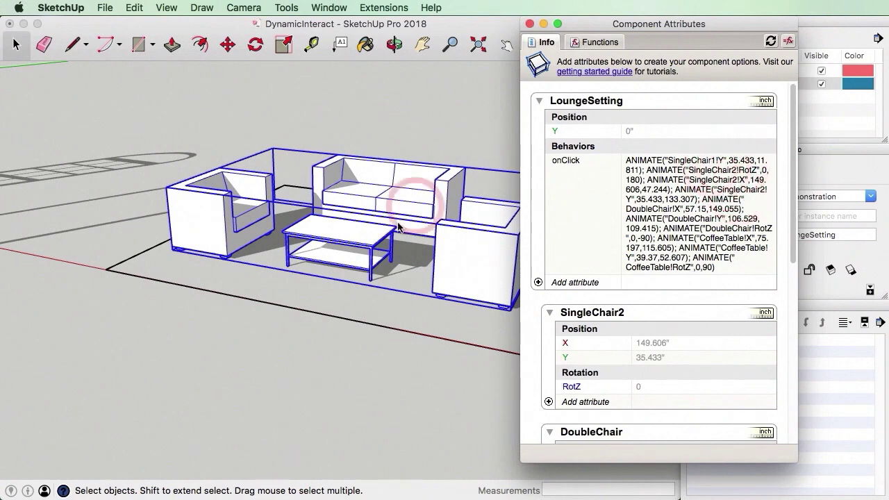
Animate into the alternate layout and reselect to read SingleChair2 at X 47.244", Y 133.307", RotZ 180
left_click(362, 143)
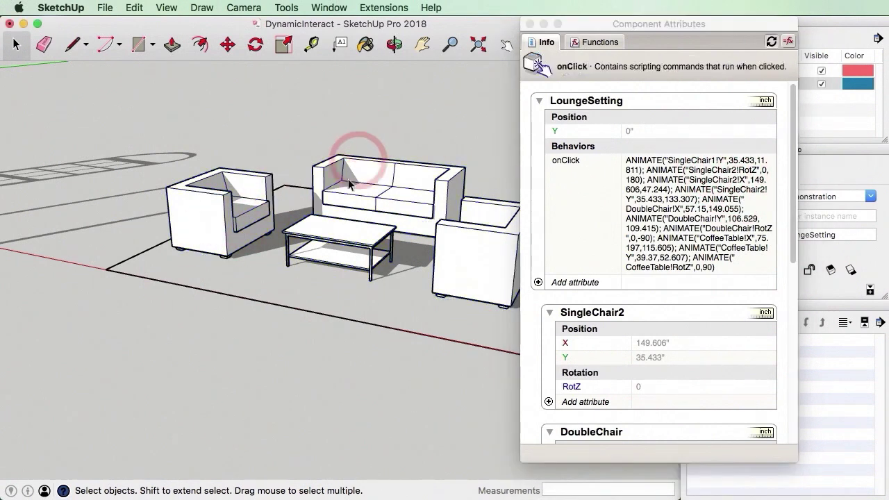
left_click(505, 46)
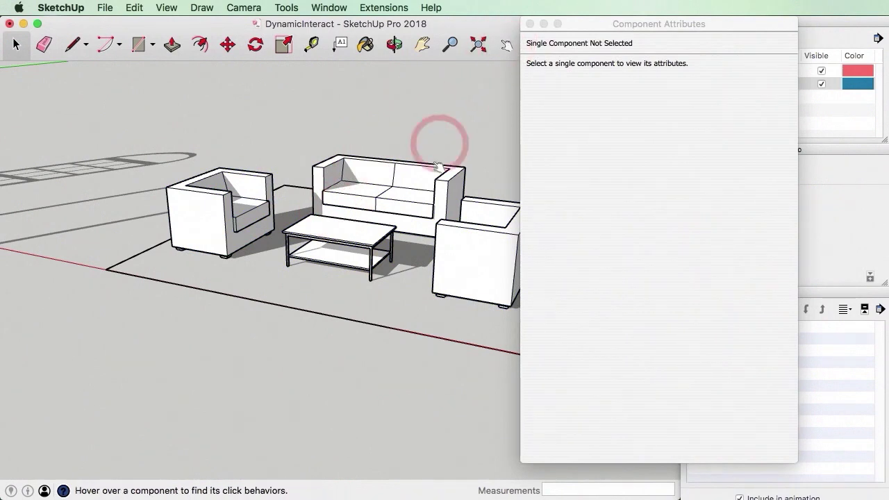
left_click(373, 204)
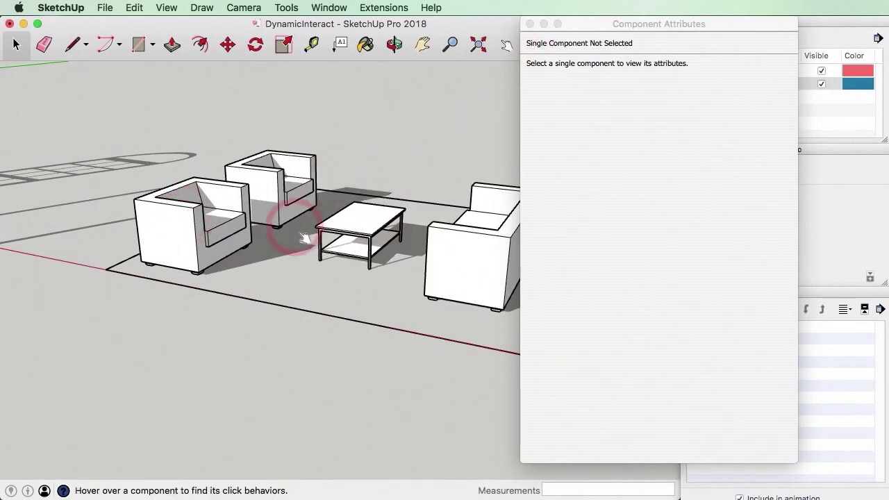
left_click(288, 188)
scroll(199, 234, "down", 3)
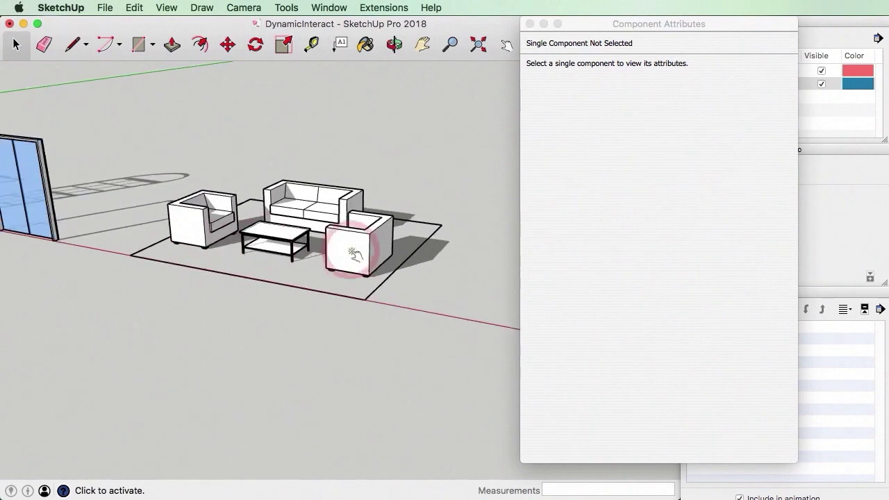
scroll(353, 248, "up", 3)
left_click(370, 240)
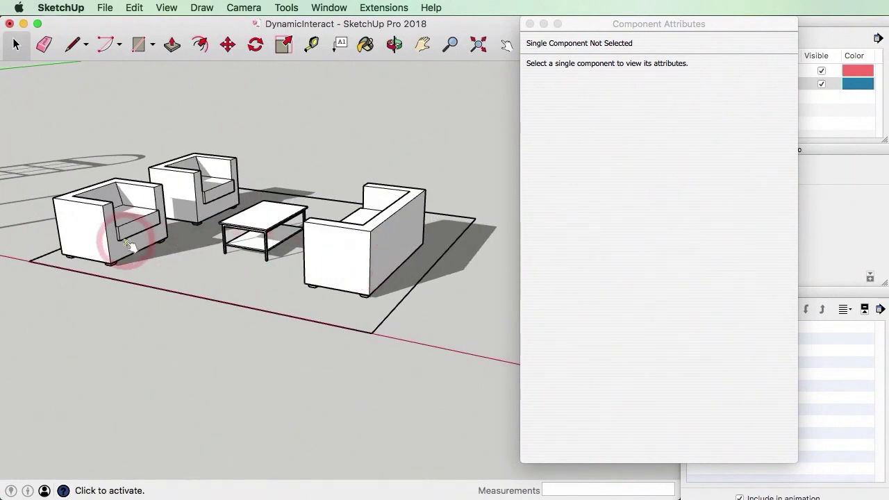
left_click(210, 194)
left_click(339, 241)
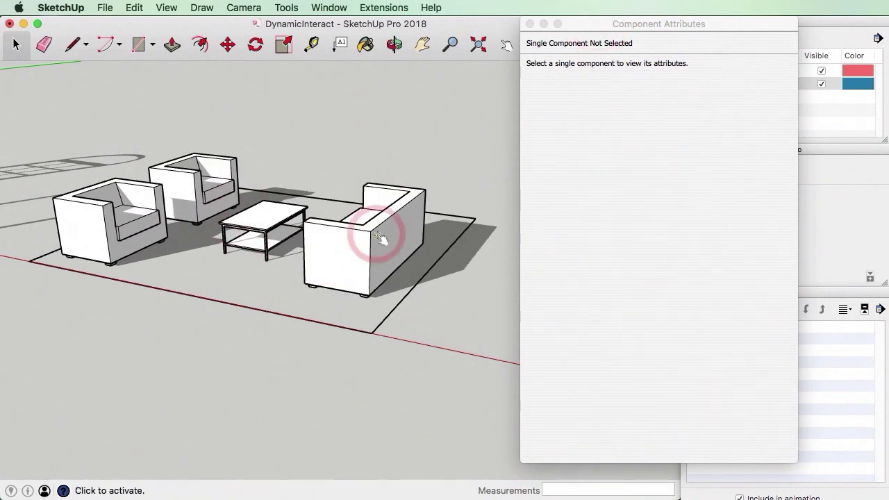
left_click(16, 45)
left_click(209, 194)
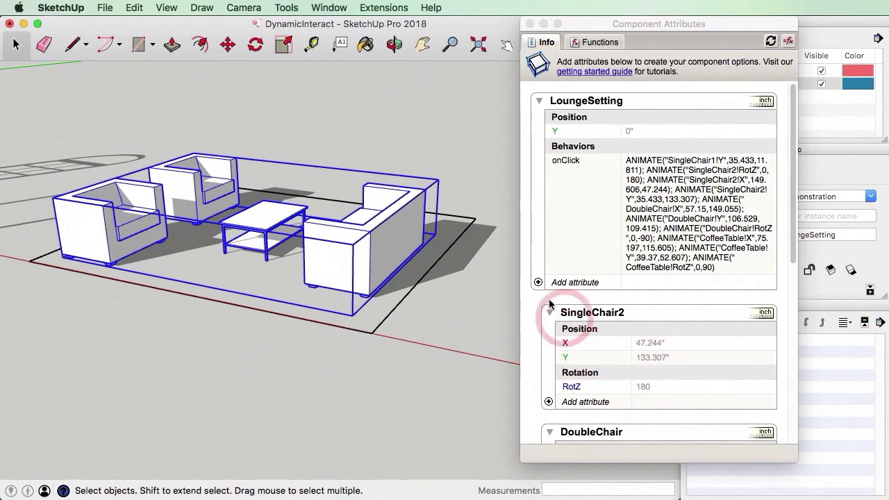
Deselect the set and start cycling the furniture layouts with the Interact tool
left_click(437, 135)
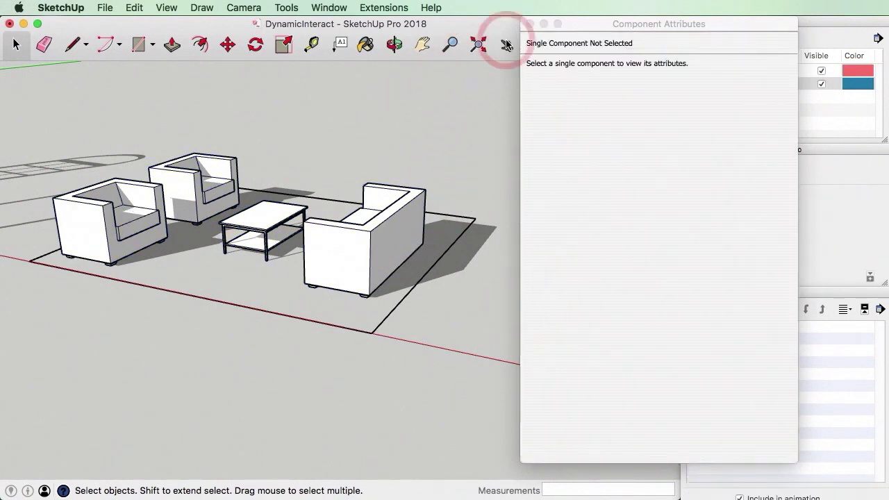
left_click(507, 45)
left_click(377, 248)
left_click(405, 252)
left_click(327, 155)
left_click(373, 221)
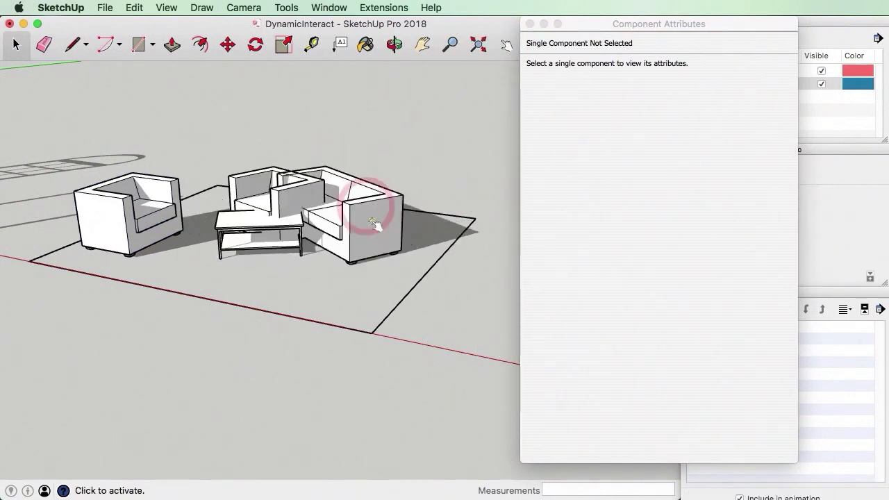
left_click(332, 274)
left_click(351, 250)
Keep clicking the coffee table, sofa and armchairs to cycle the layouts
left_click(194, 153)
left_click(257, 219)
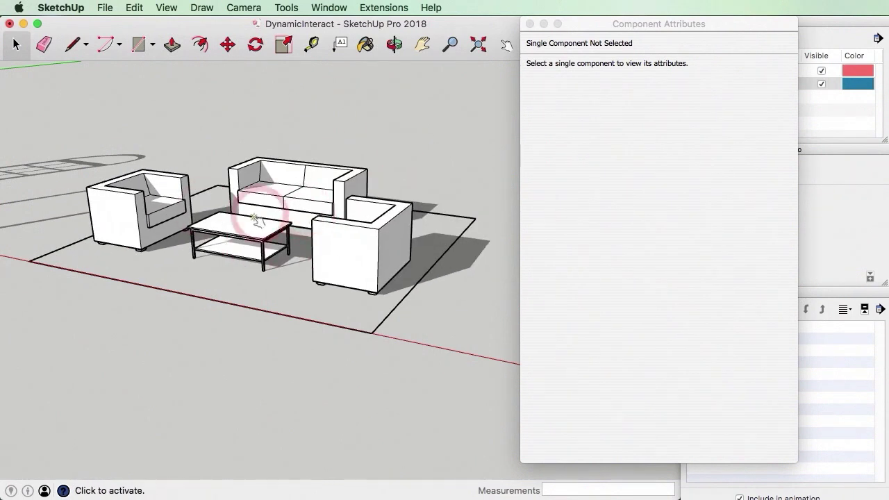
left_click(364, 119)
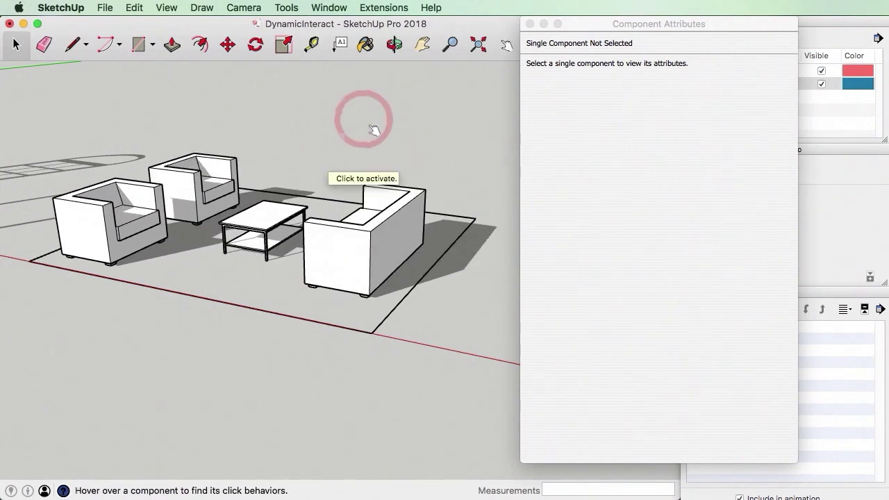
left_click(401, 420)
left_click(411, 372)
left_click(366, 312)
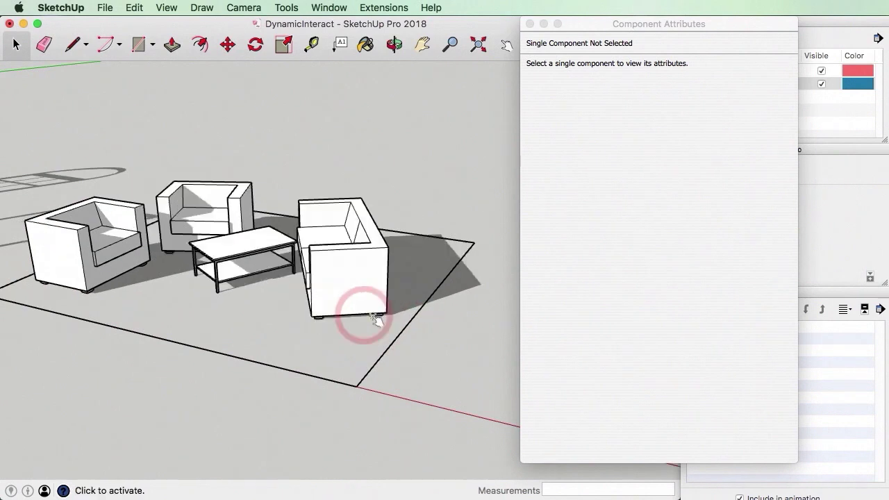
left_click(378, 297)
Close the Component Attributes window and animate back to the sofa-behind-table layout
left_click(469, 80)
left_click(530, 24)
left_click(570, 344)
left_click(417, 286)
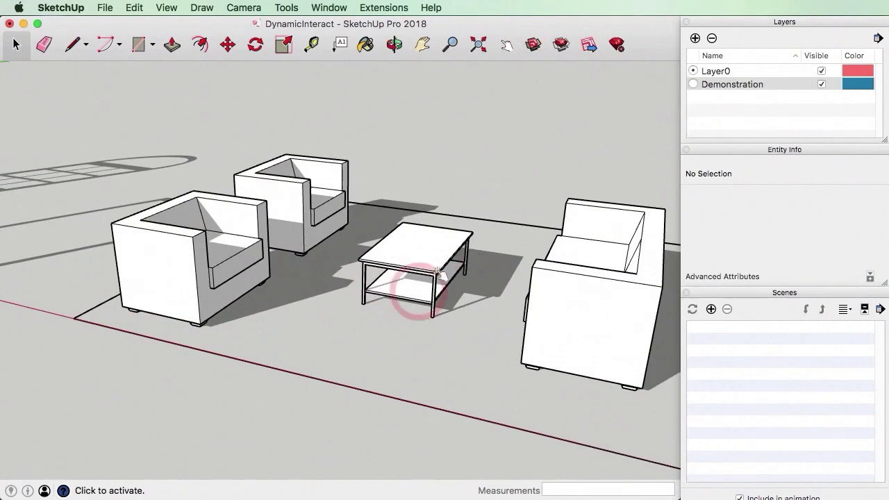
left_click(436, 268)
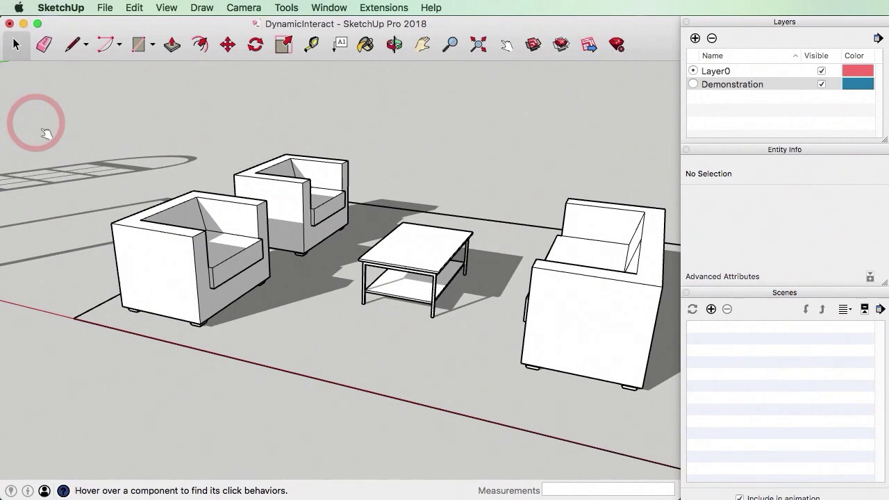
left_click(233, 262)
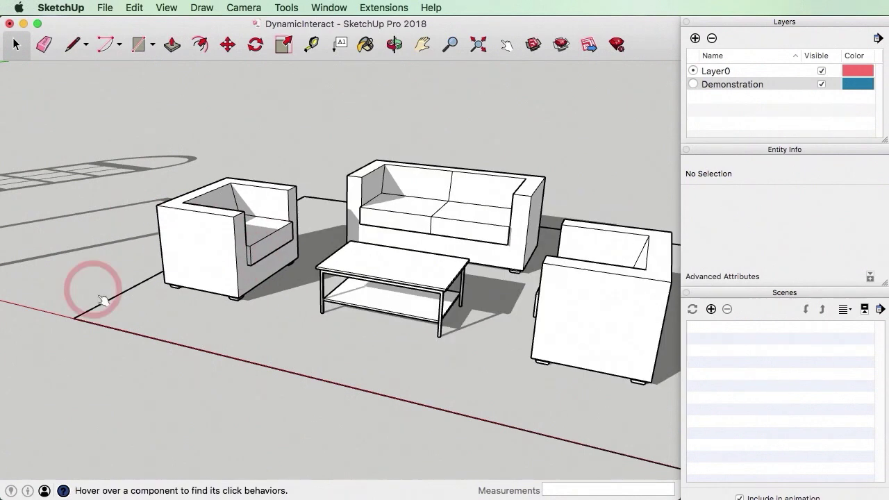